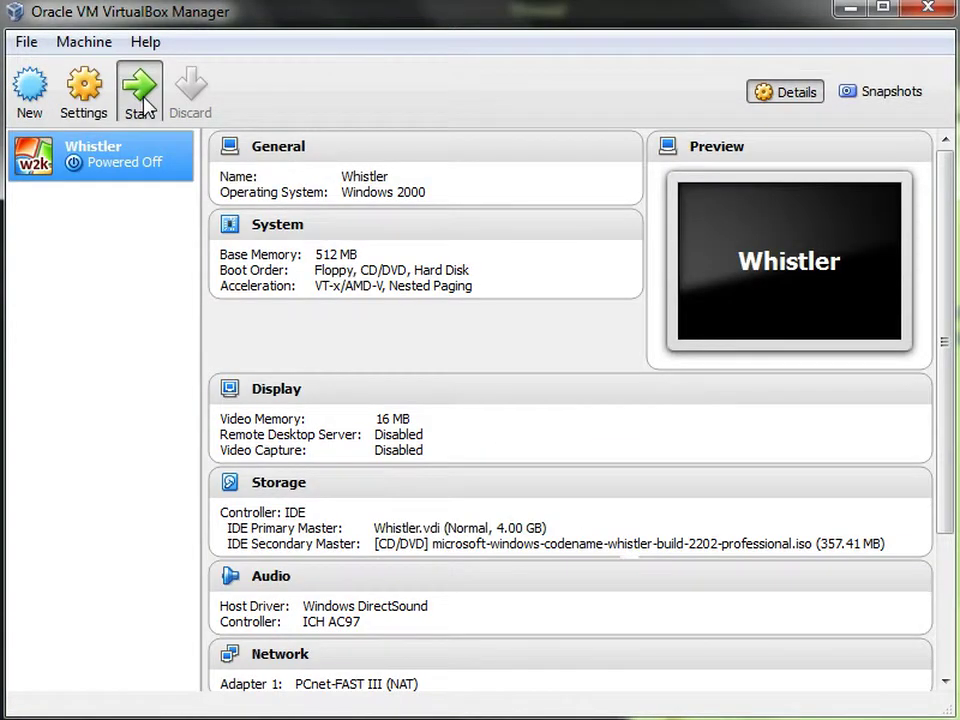
click(140, 96)
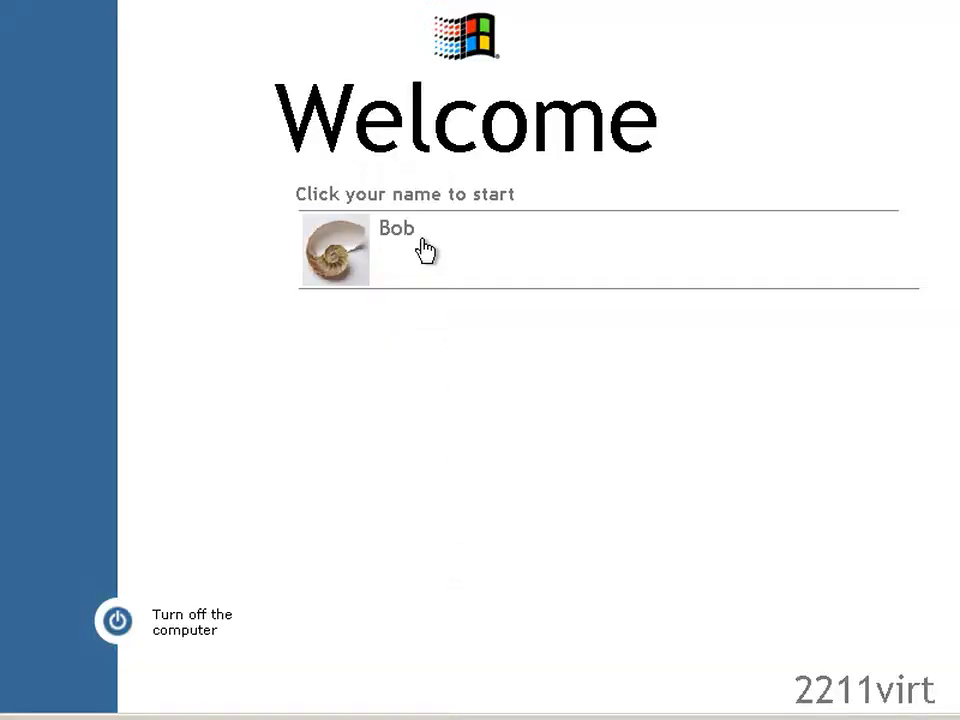
click(421, 243)
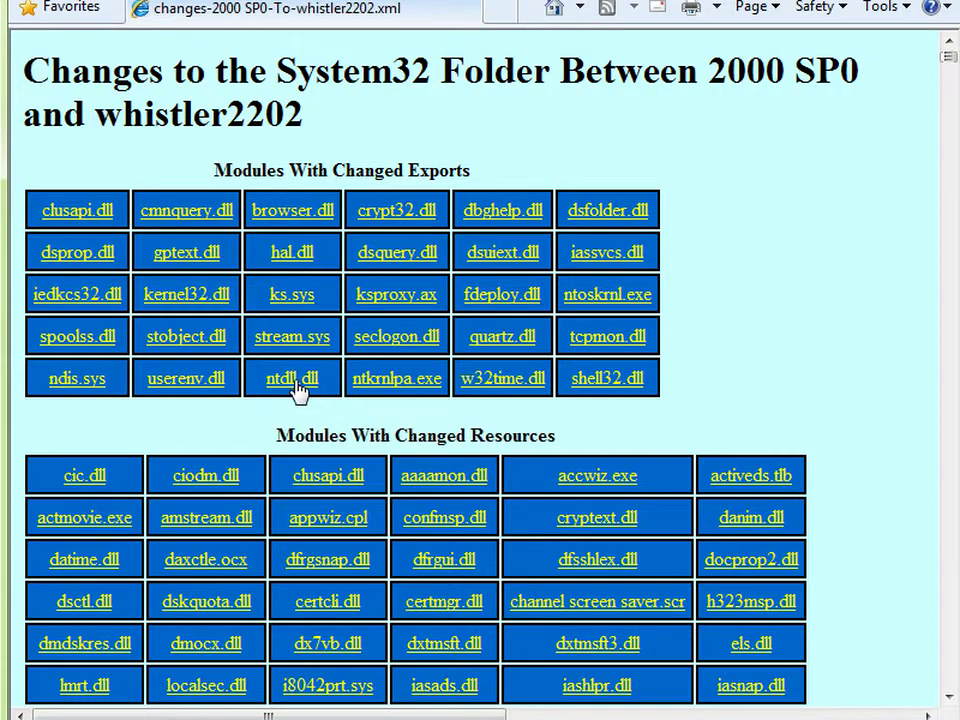
click(292, 384)
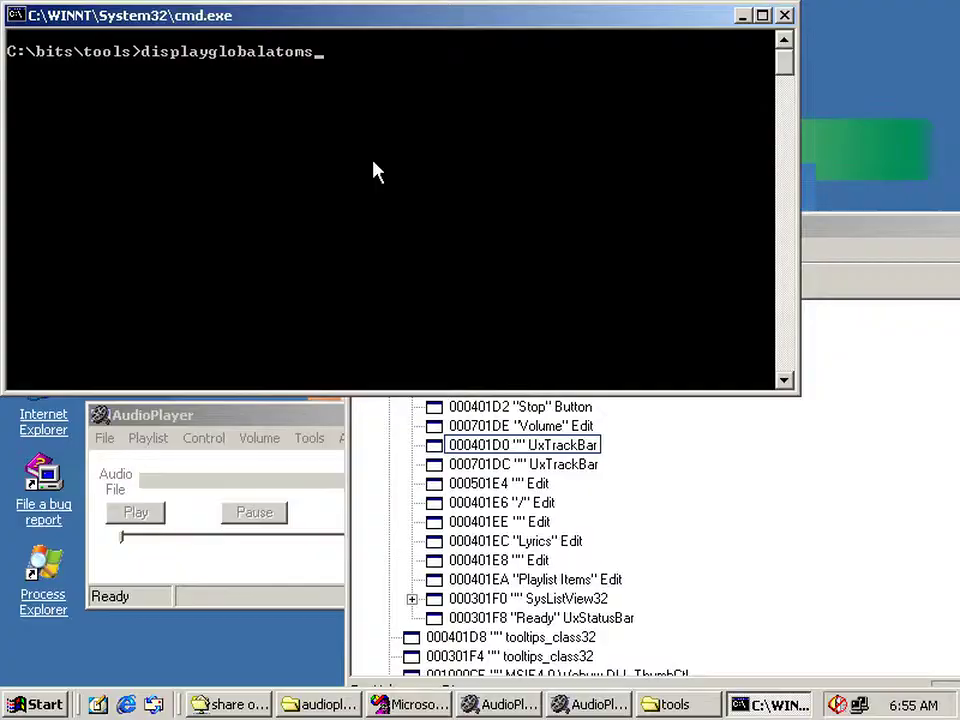
key(Return)
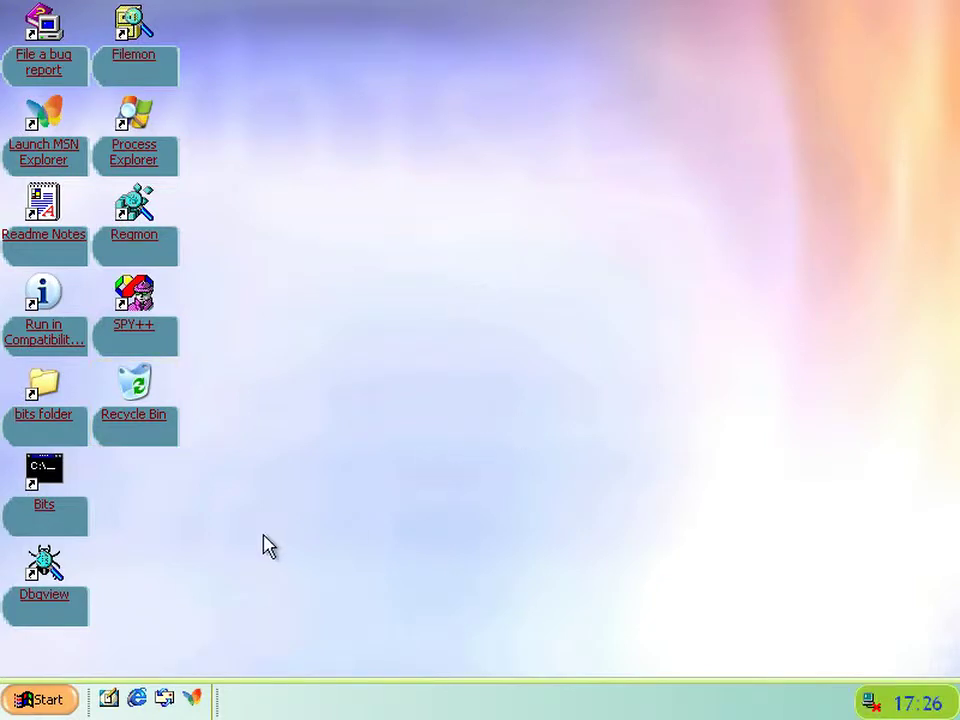
Launch the compatibility tool by running the command runcompat.
right_click(51, 518)
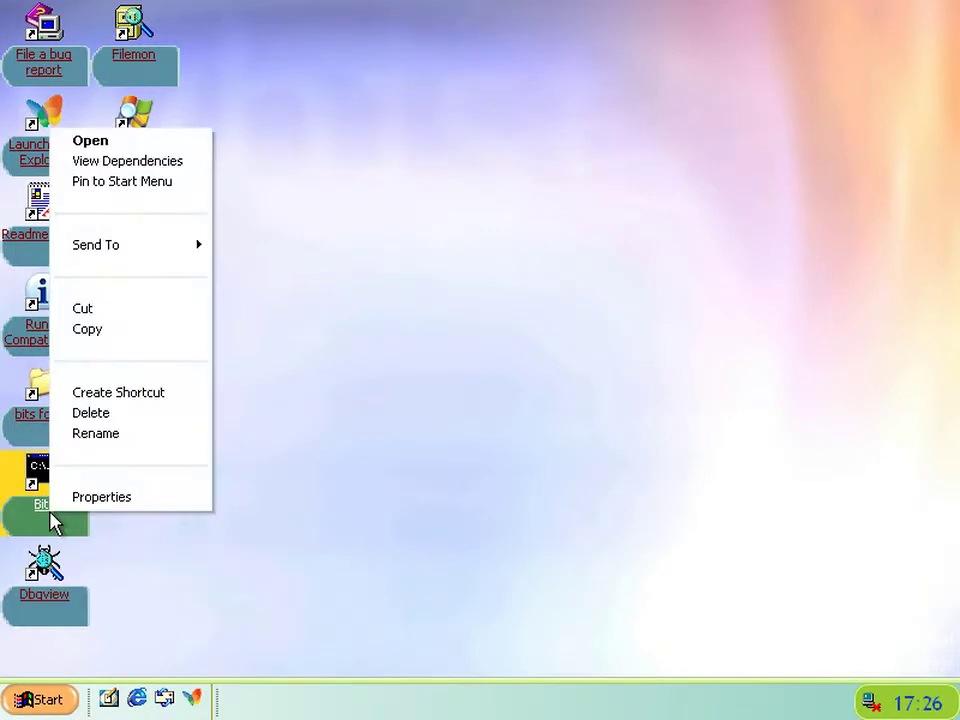
click(44, 708)
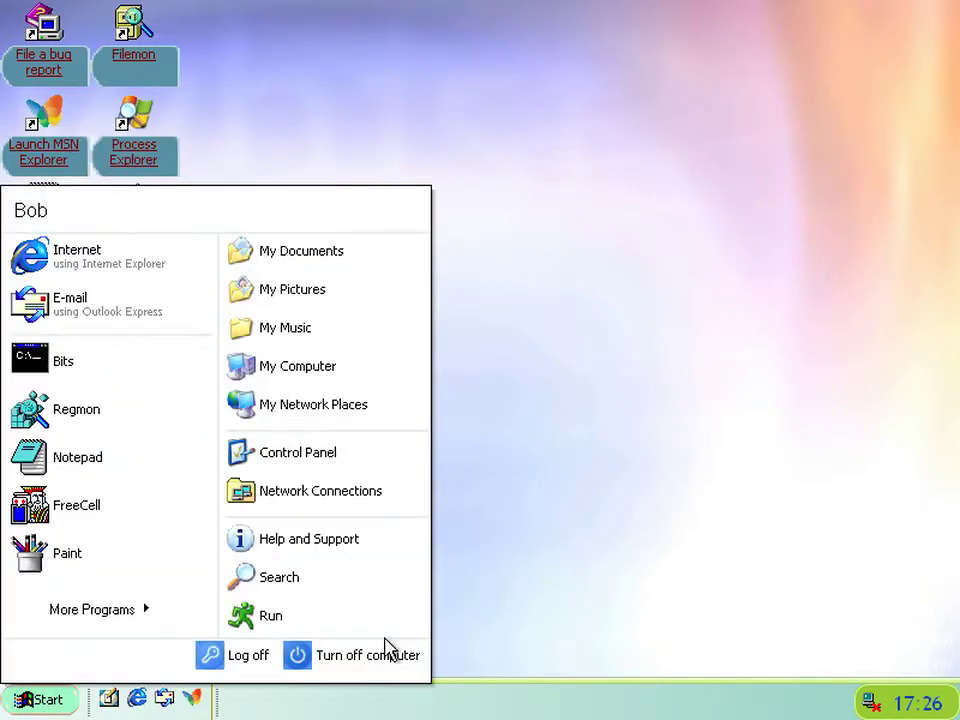
click(357, 615)
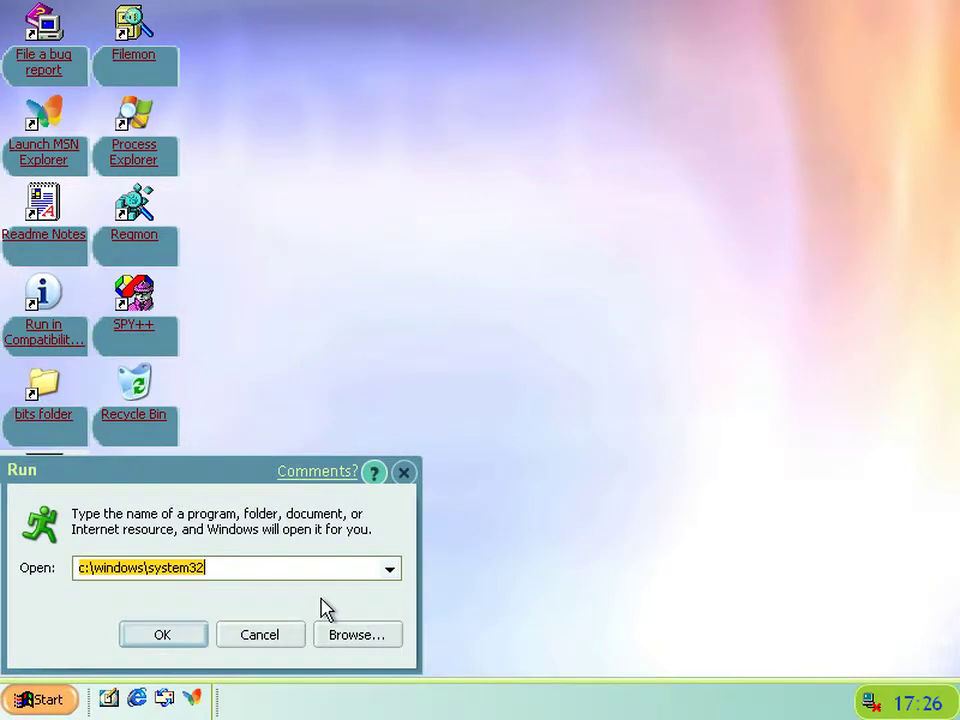
text(runcompat)
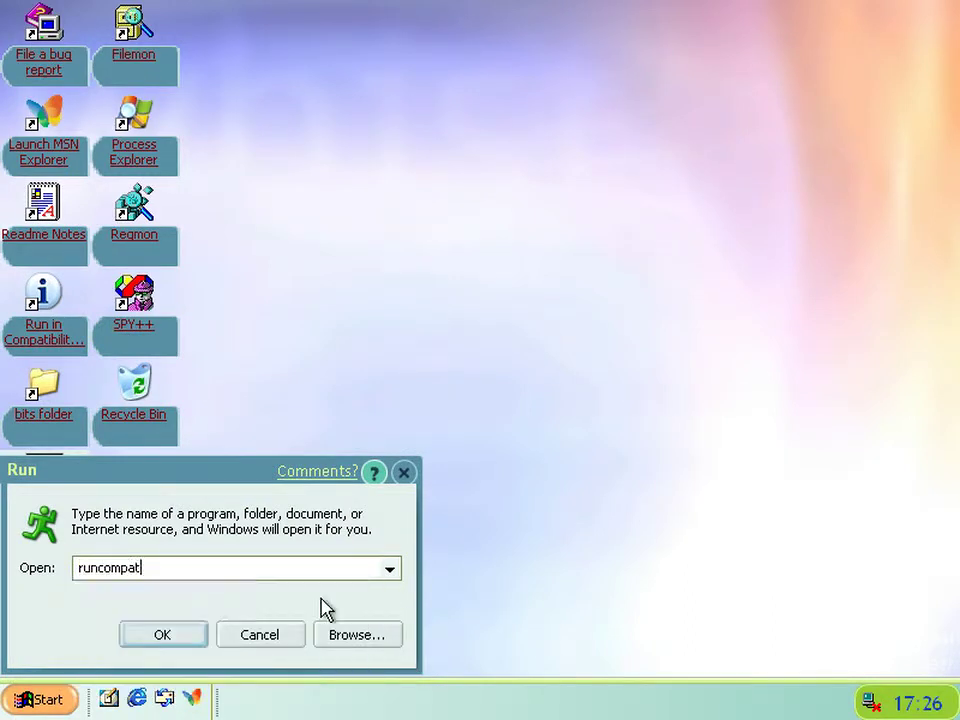
key(Return)
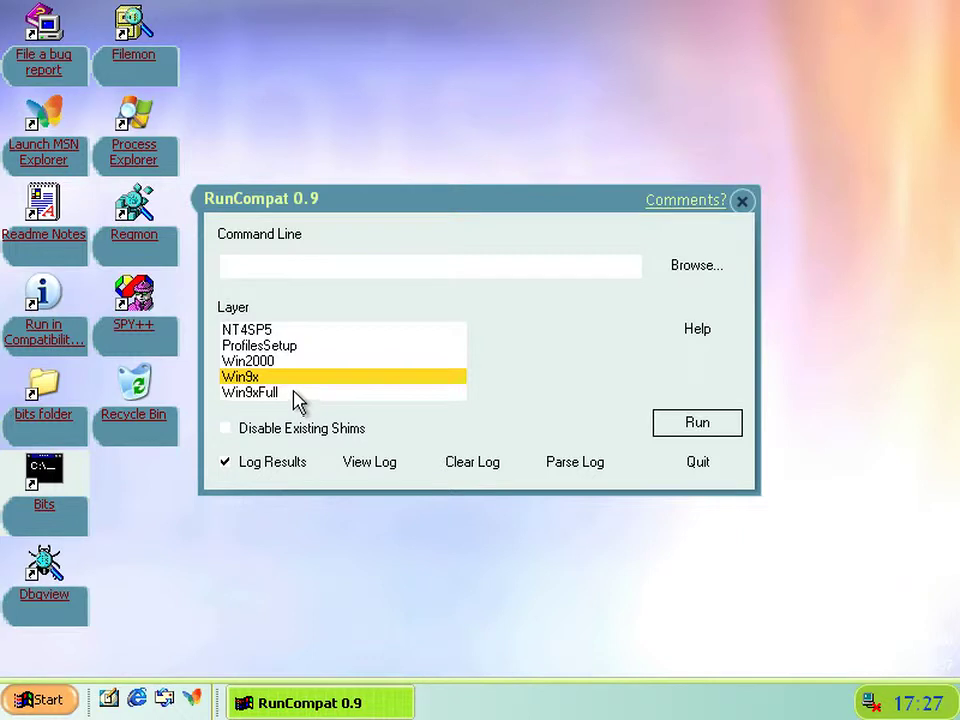
Go through the Win2000 and ProfilesSetup compatibility layers and select Win9xFull.
click(255, 362)
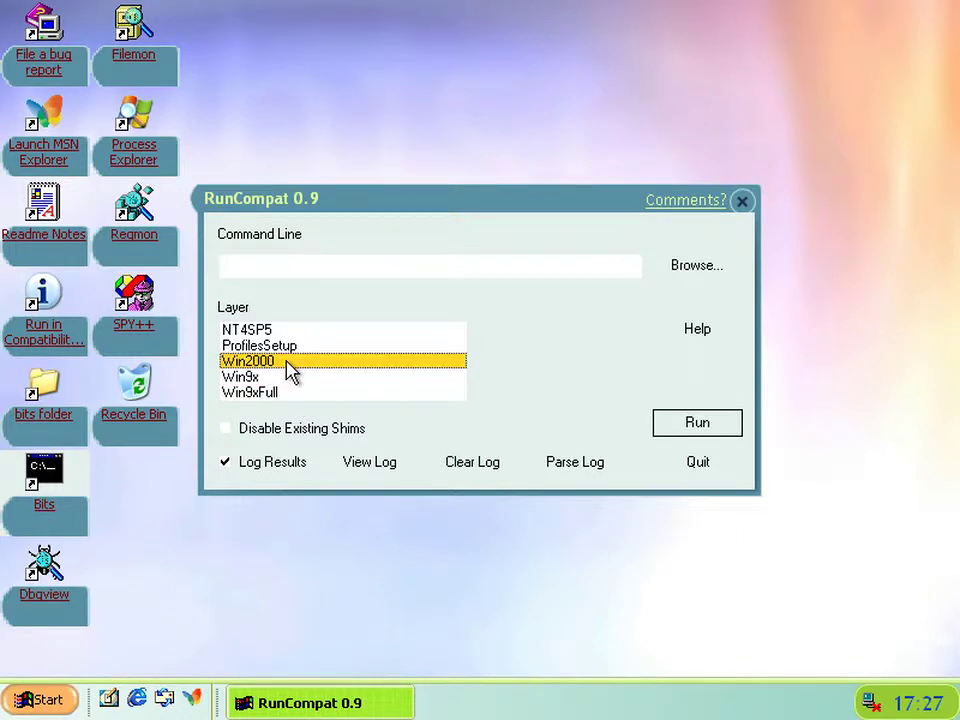
click(303, 347)
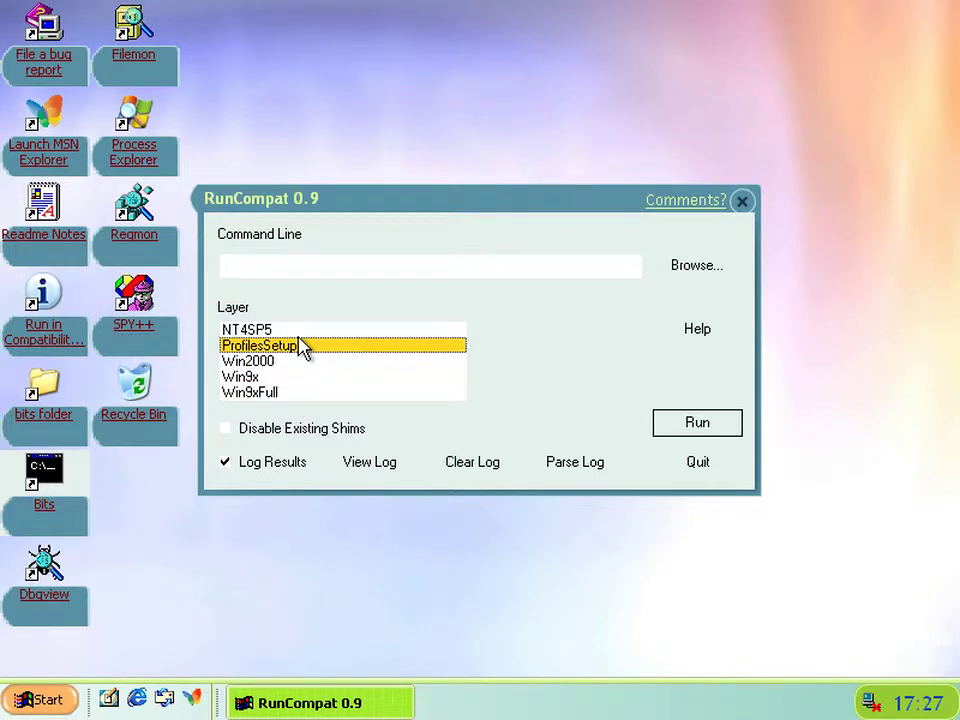
click(303, 364)
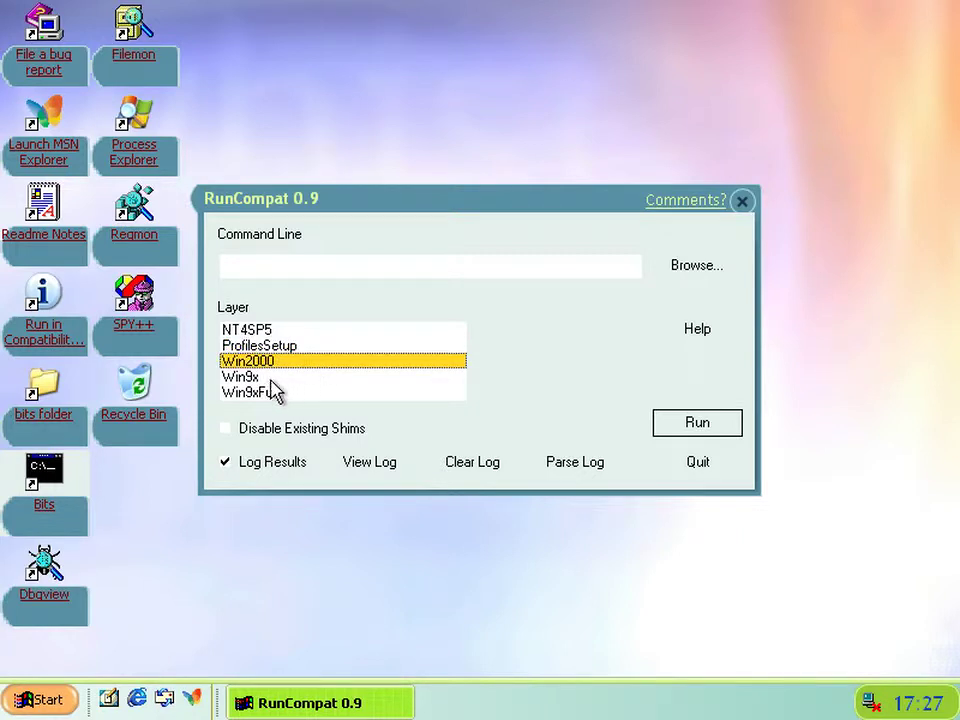
click(266, 393)
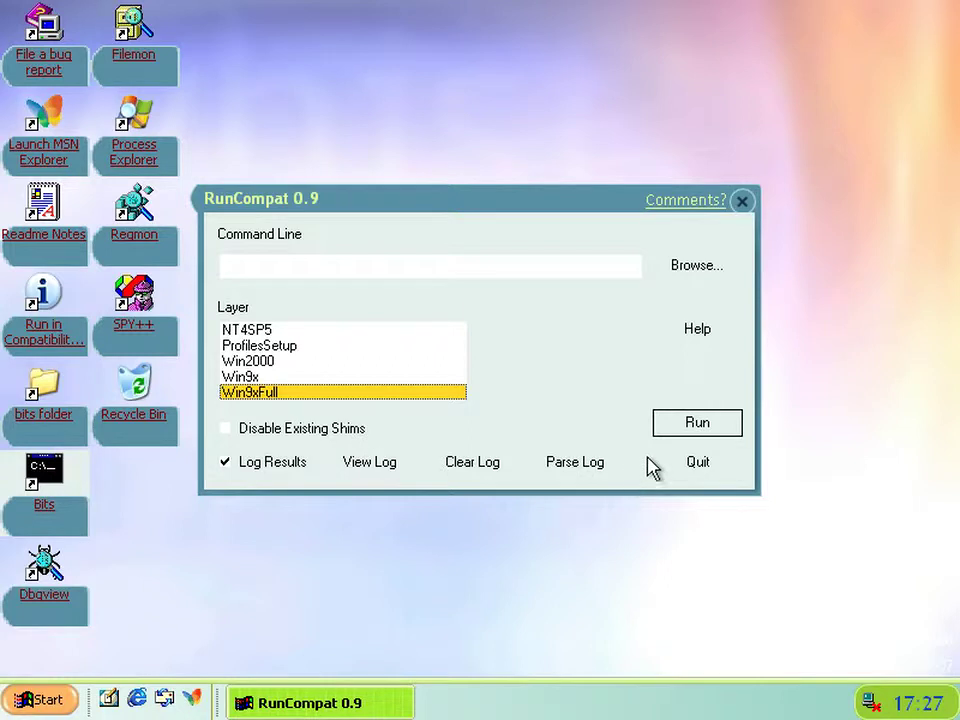
Choose cmd.exe from the system32 folder as the executable to run.
click(686, 268)
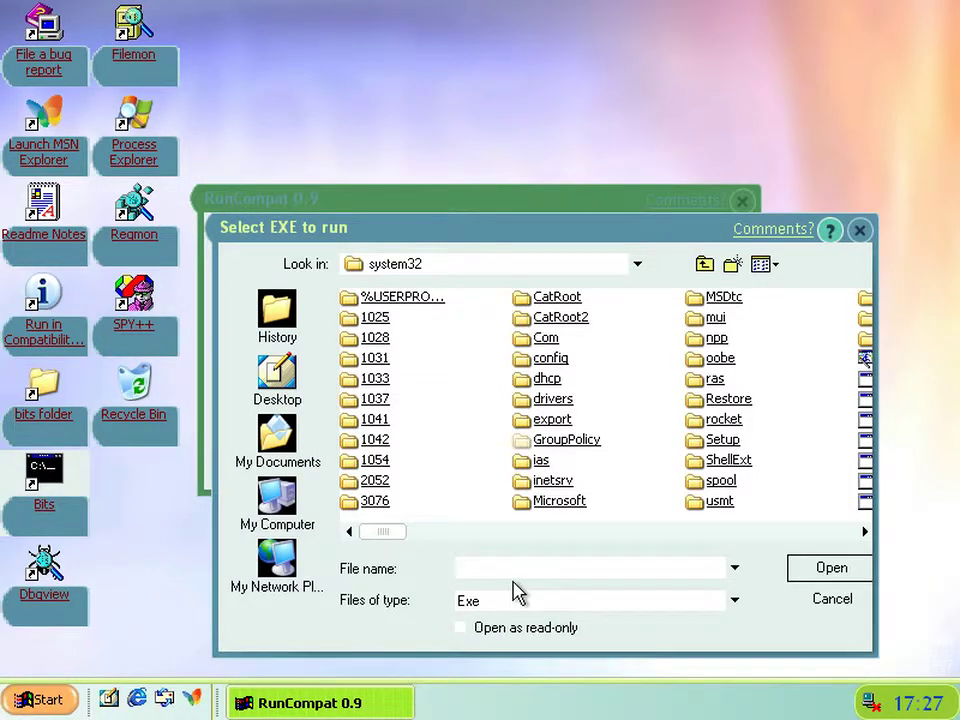
text(cmd)
key(Return)
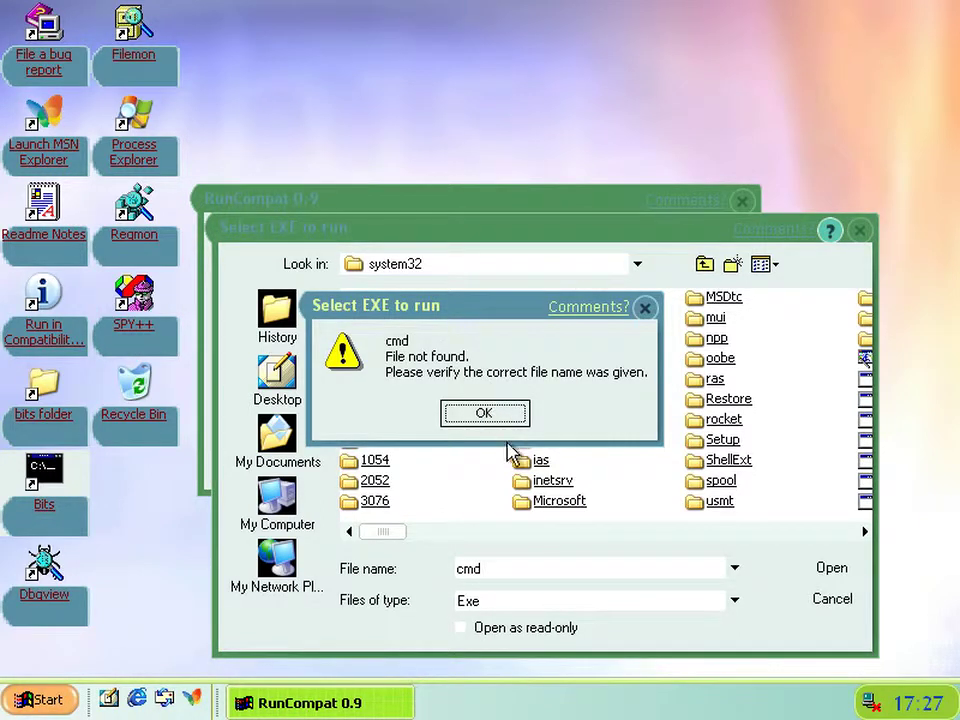
click(484, 413)
click(628, 571)
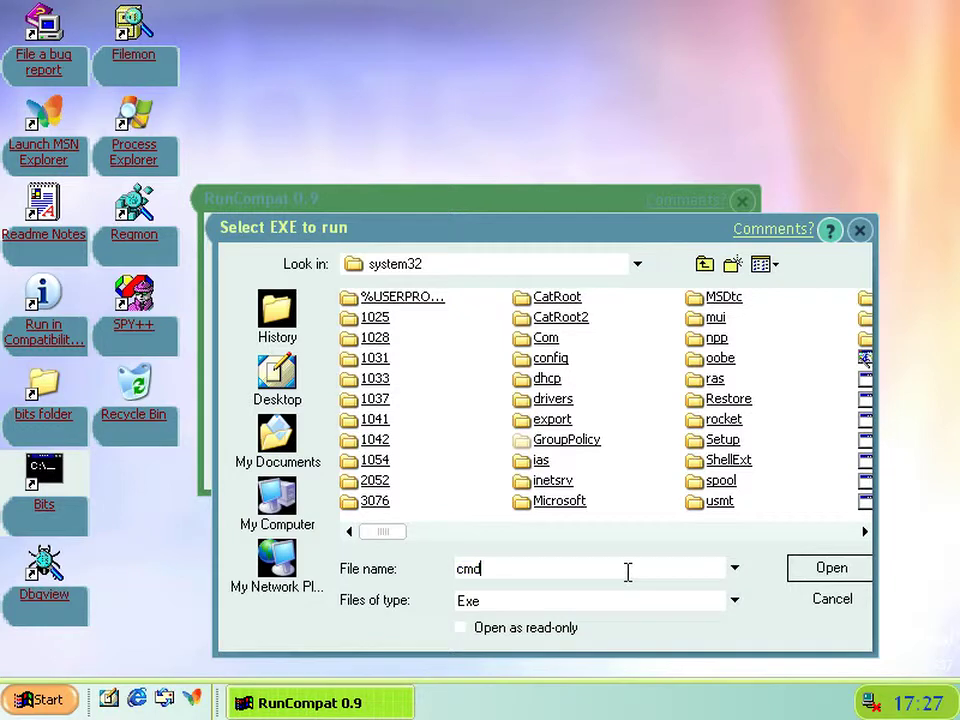
text(.exe)
key(Return)
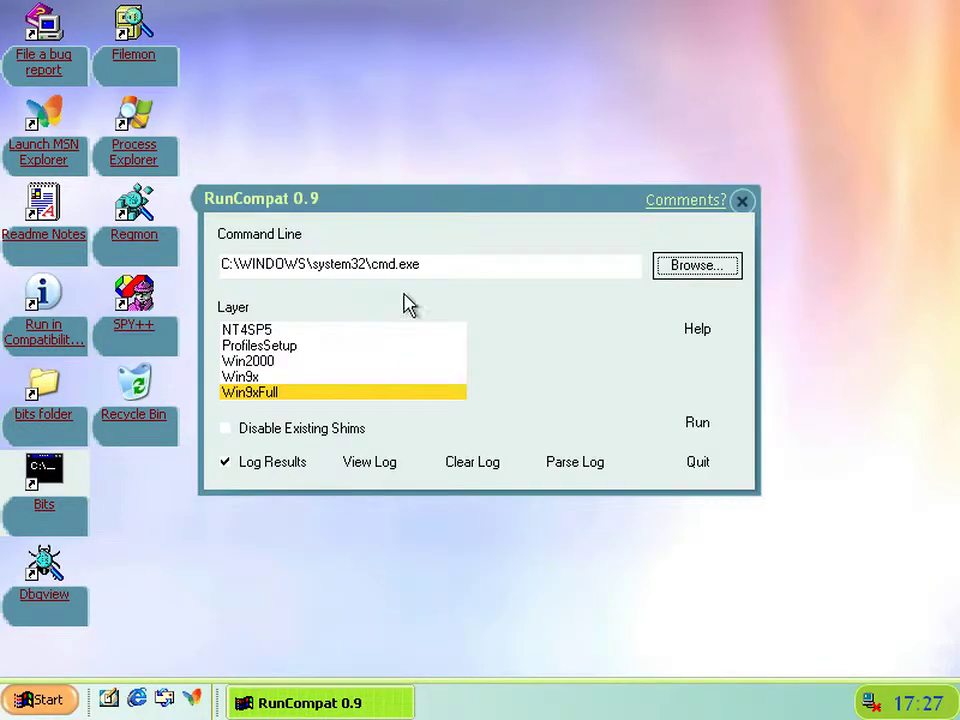
Run cmd.exe with the Win9xFull layer and close its command window.
click(265, 398)
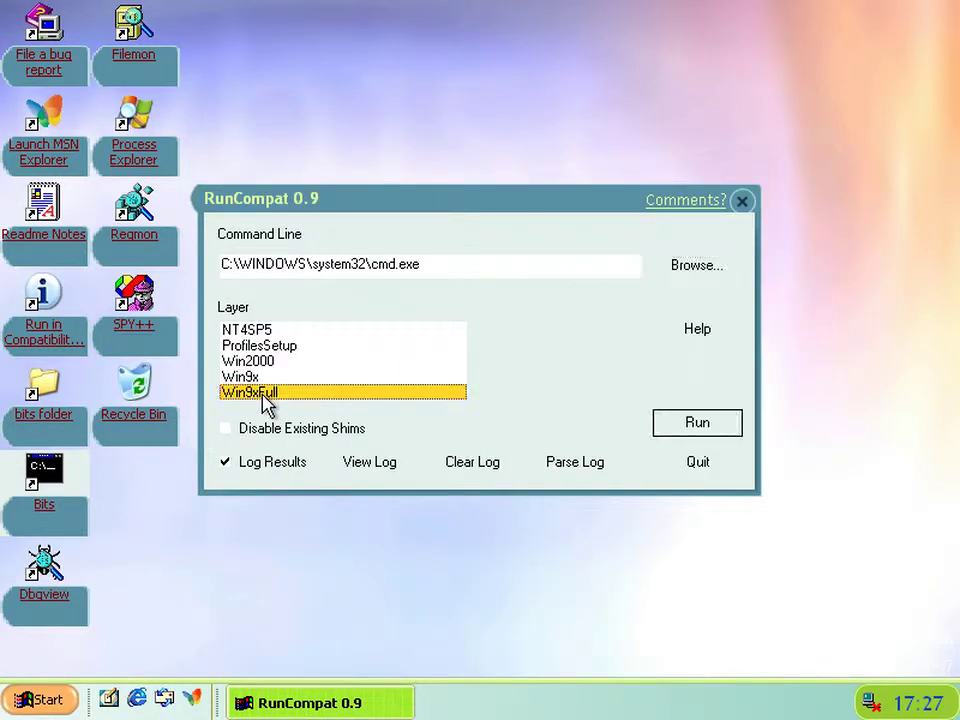
click(739, 424)
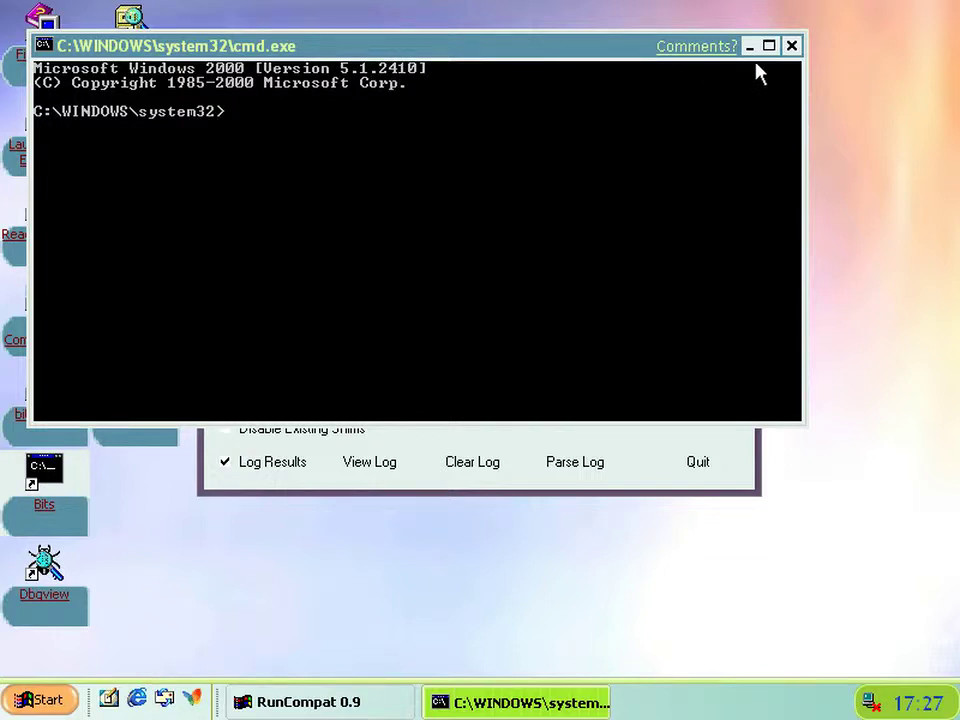
click(792, 47)
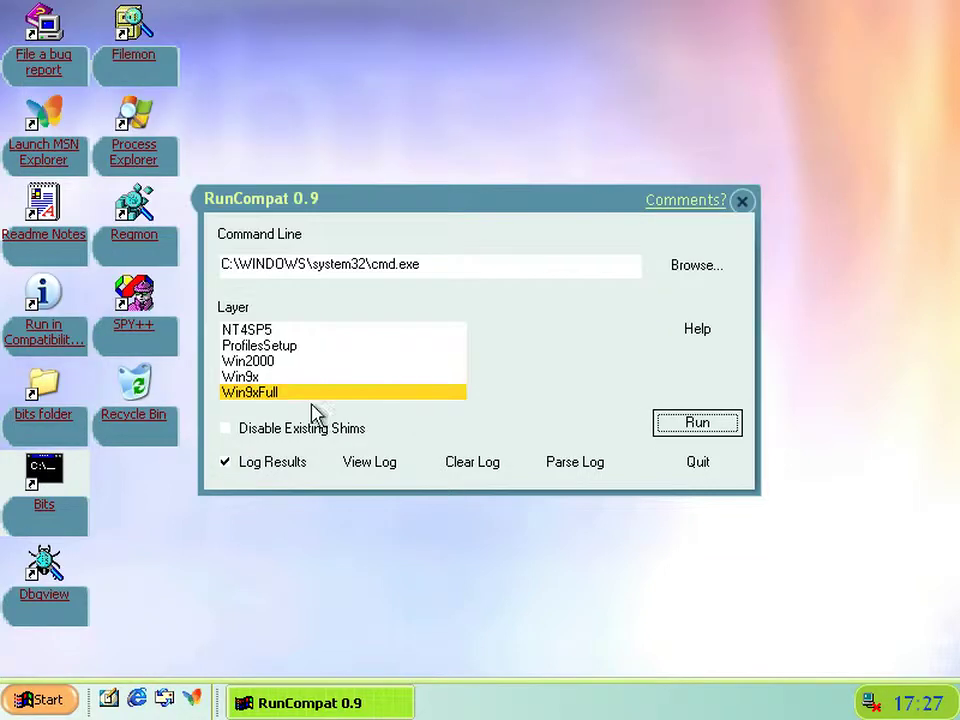
Run cmd.exe with the Win9x layer and close its command window.
click(246, 378)
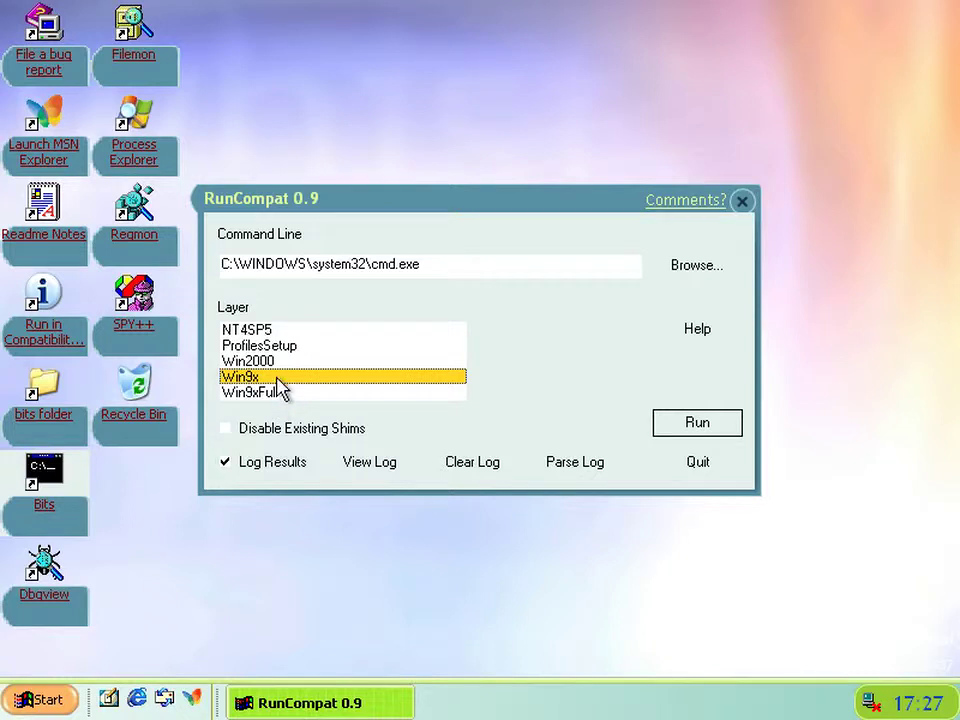
click(686, 433)
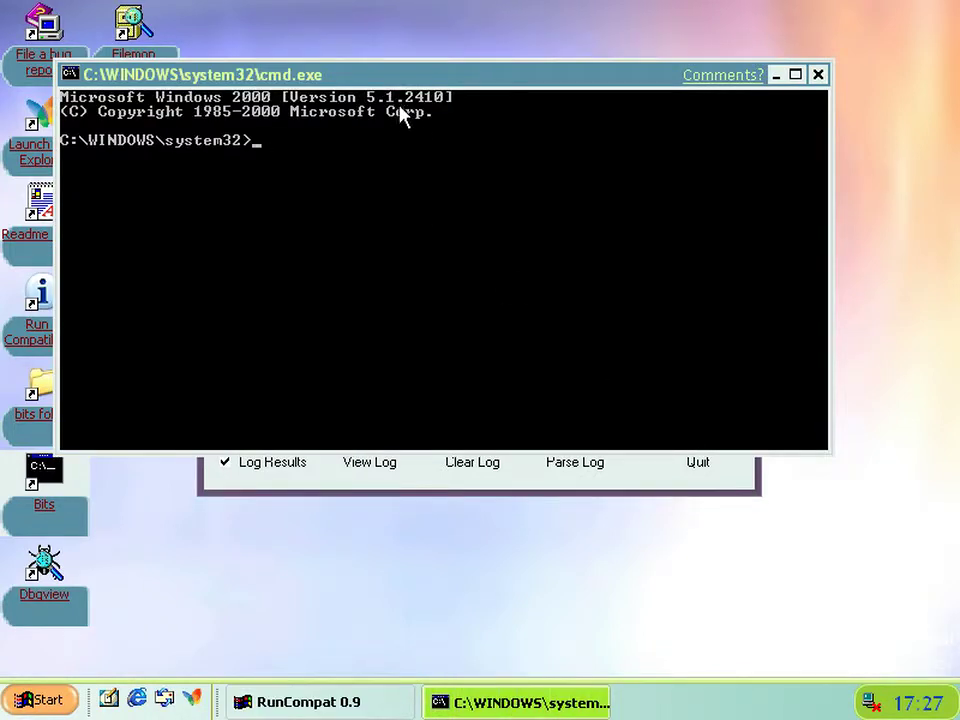
click(817, 75)
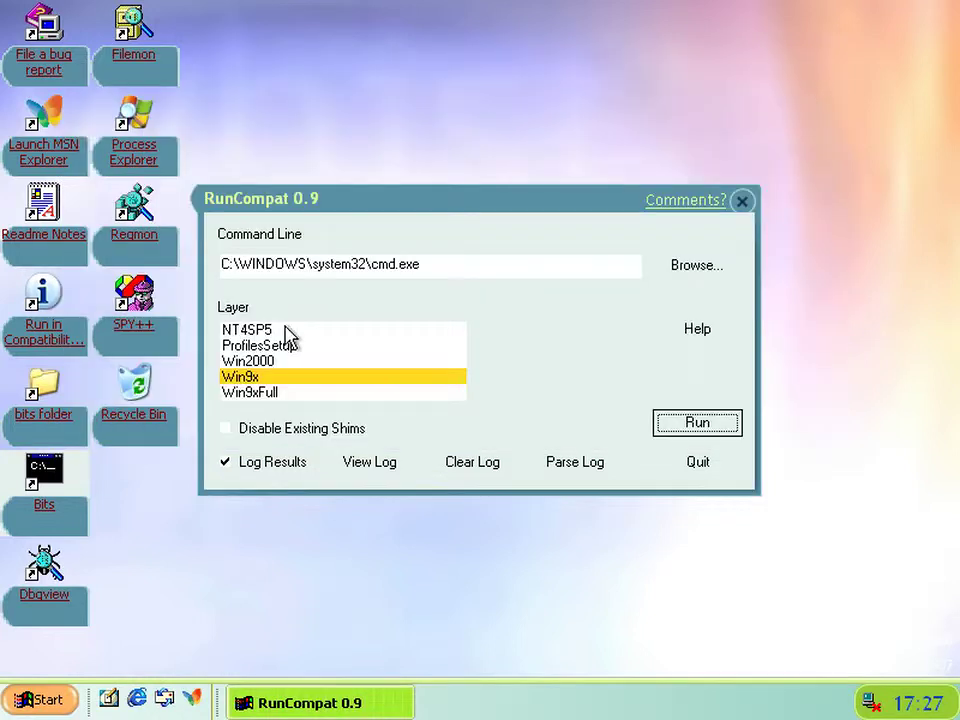
Run cmd.exe with the NT4SP5 layer and close its command window.
click(264, 331)
click(701, 426)
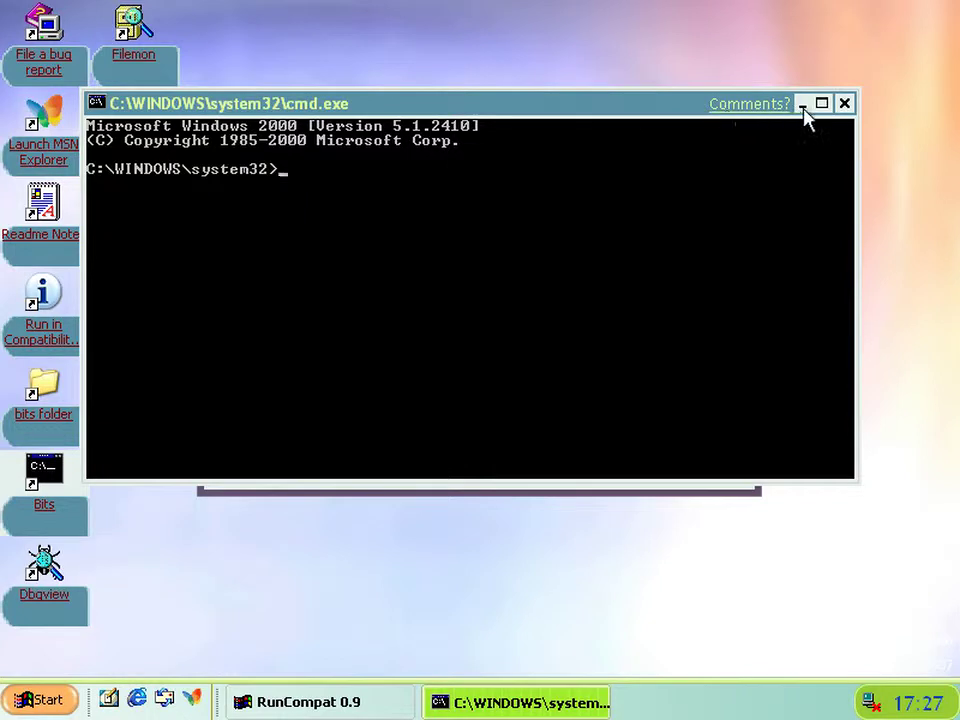
click(844, 104)
Run cmd.exe with the Win2000 layer, arrange both windows to compare them, and close the command window.
click(248, 362)
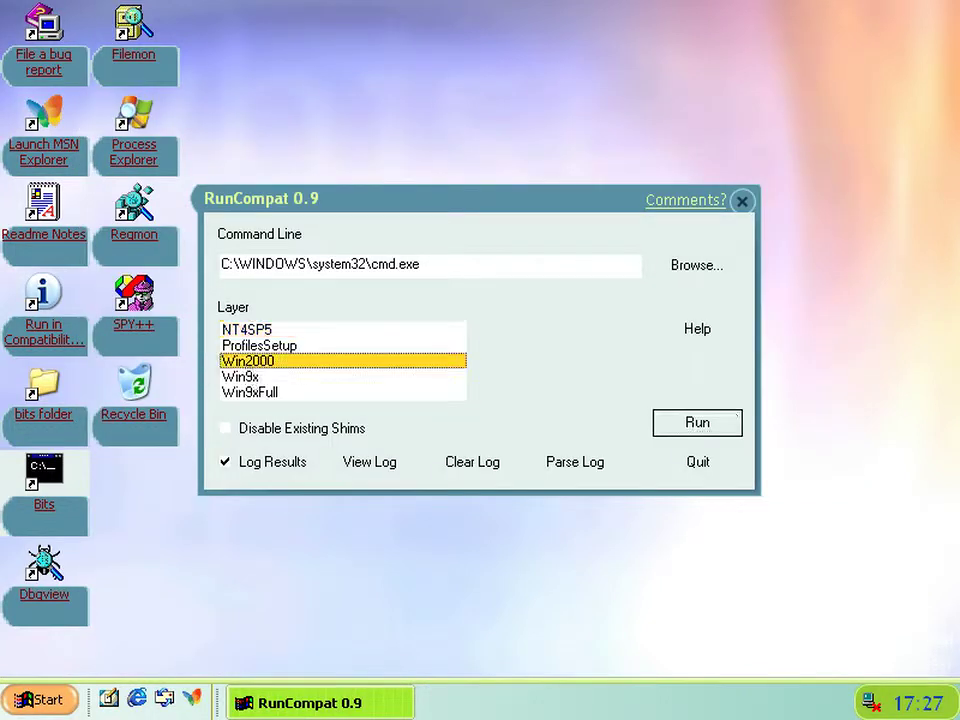
click(705, 424)
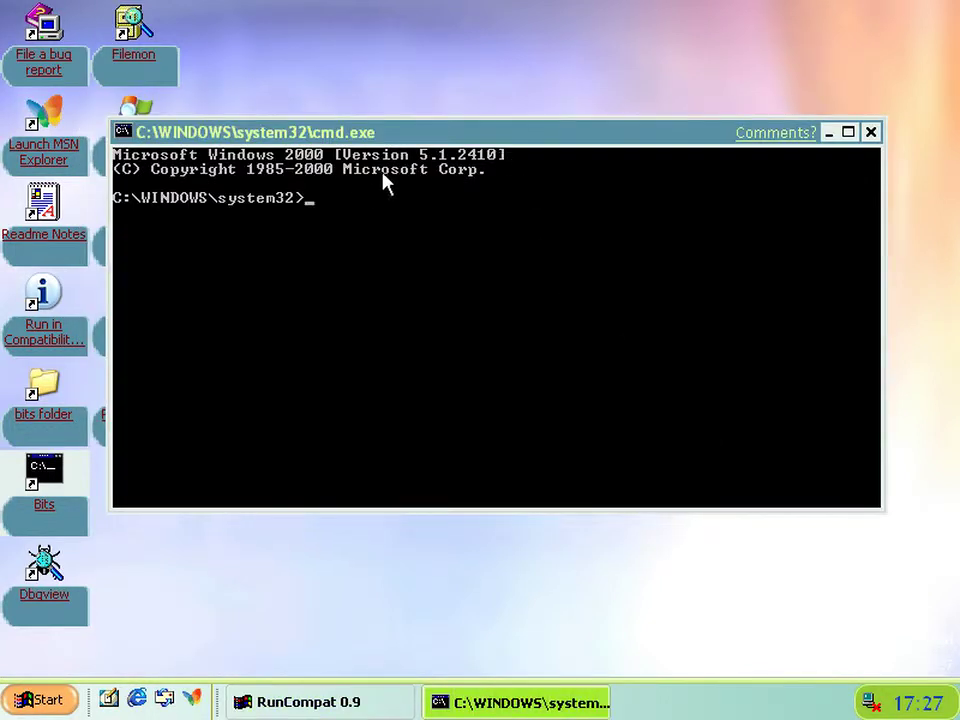
drag(340, 135, 411, 269)
drag(410, 208, 414, 47)
click(430, 540)
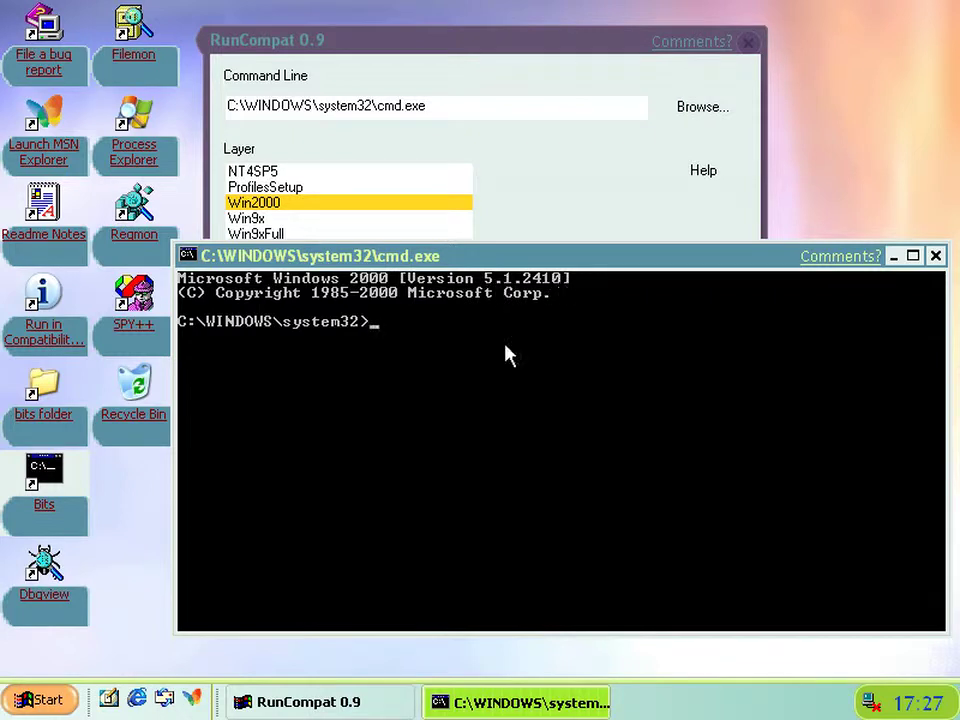
click(936, 257)
View the RunCompat log, decline creating a new shim.log file, and close Notepad.
click(378, 306)
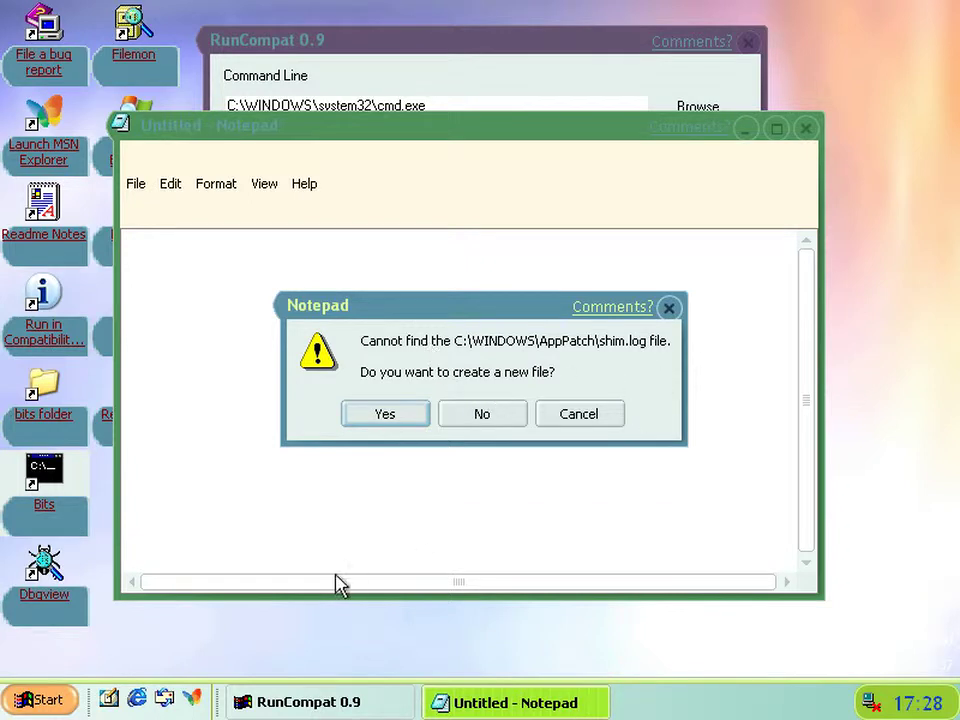
click(488, 416)
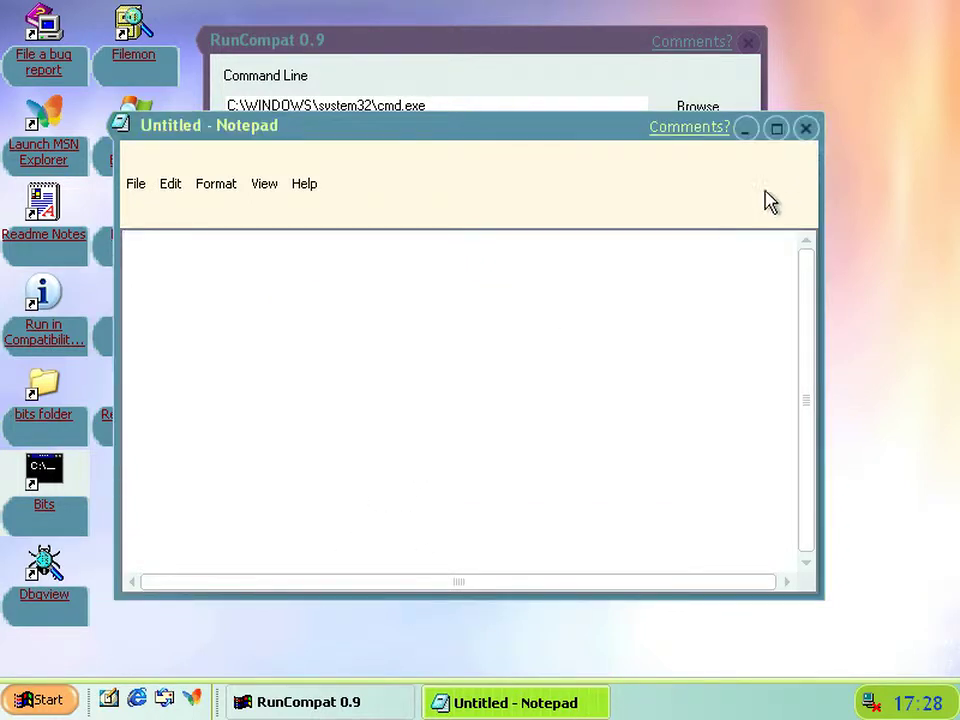
click(805, 129)
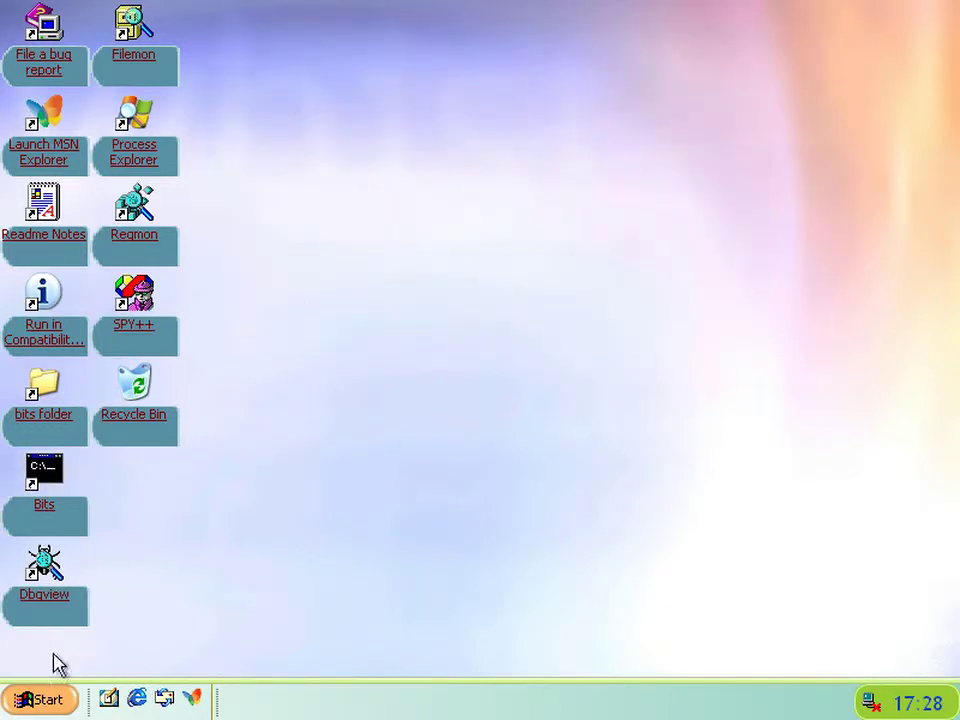
Open Help and Support and show the Troubleshooting games problems topic under Games in Music, video, games and photos.
click(45, 700)
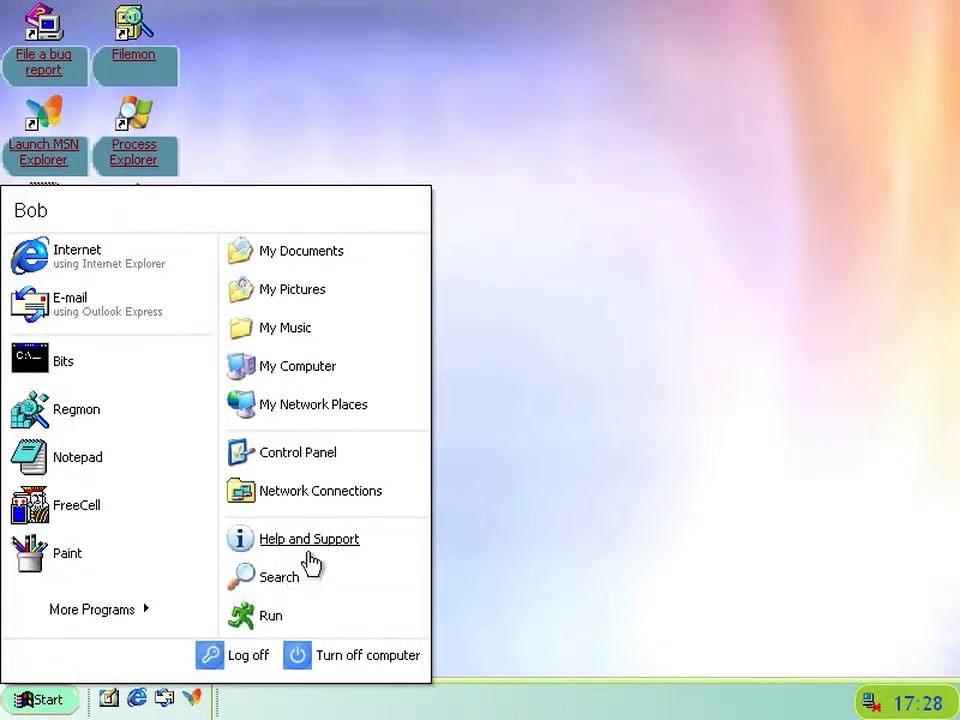
click(315, 560)
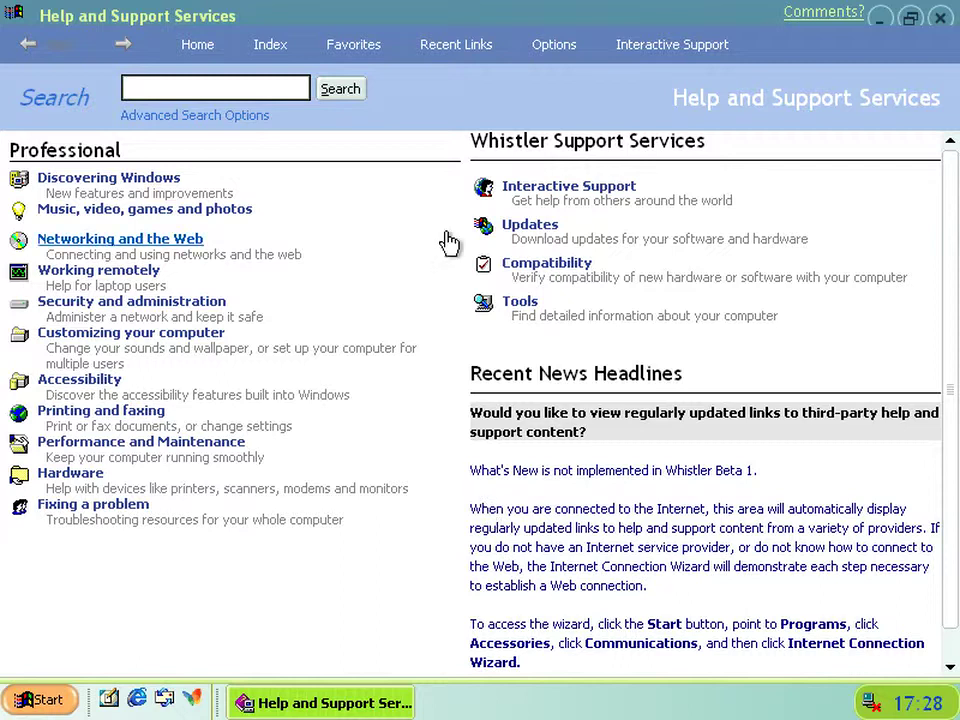
click(154, 214)
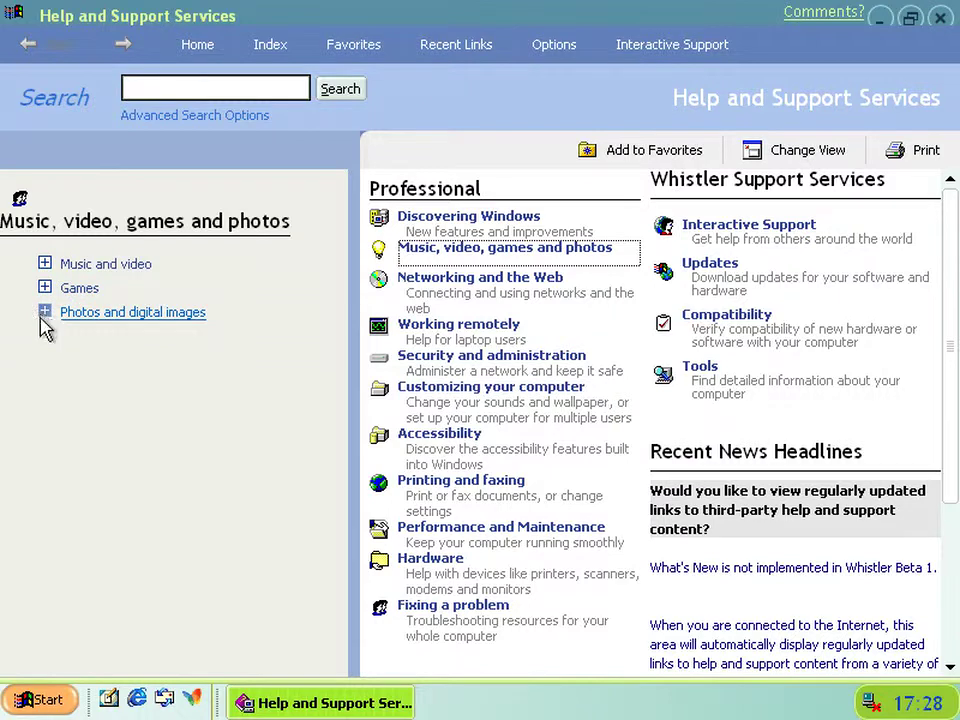
click(46, 287)
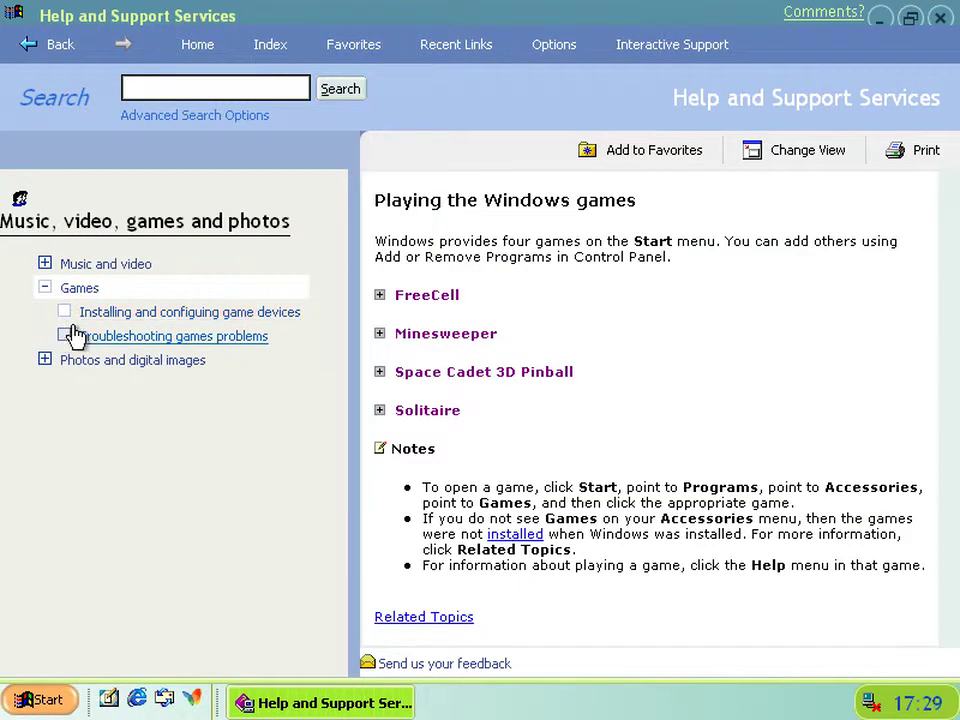
click(150, 340)
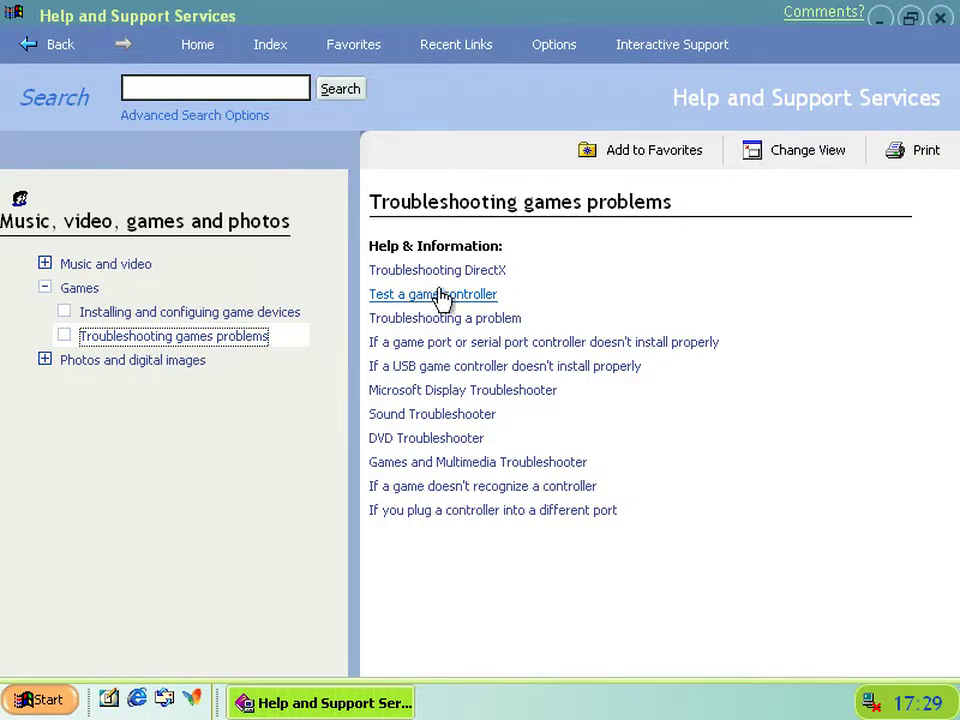
Show the Installing and configuing game devices topics, view the What is DirectX? page, and return to the topic list.
click(128, 315)
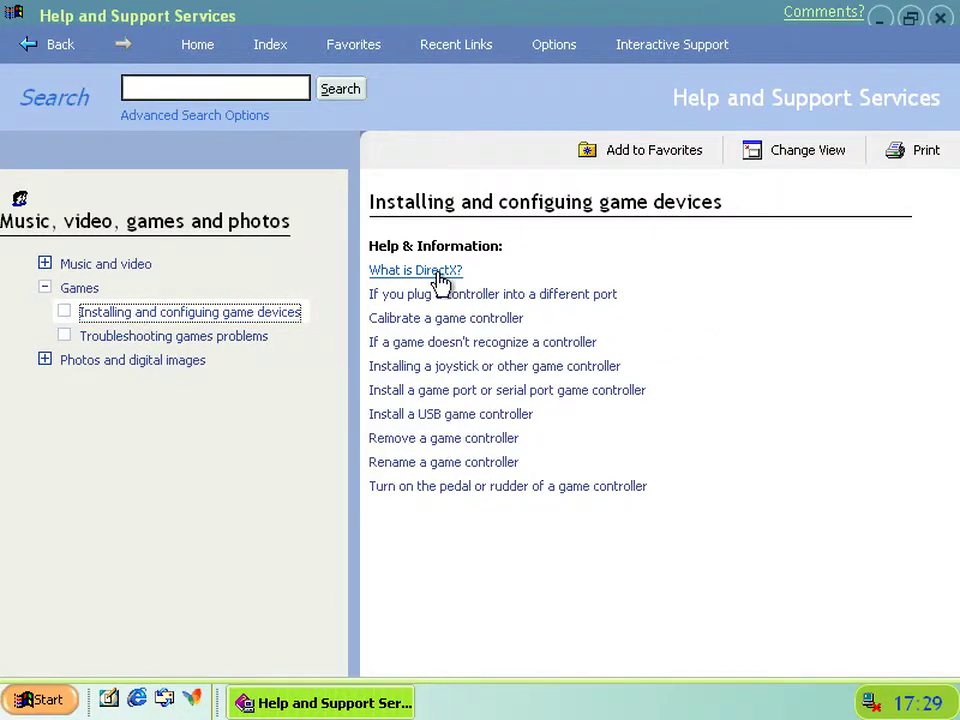
click(419, 281)
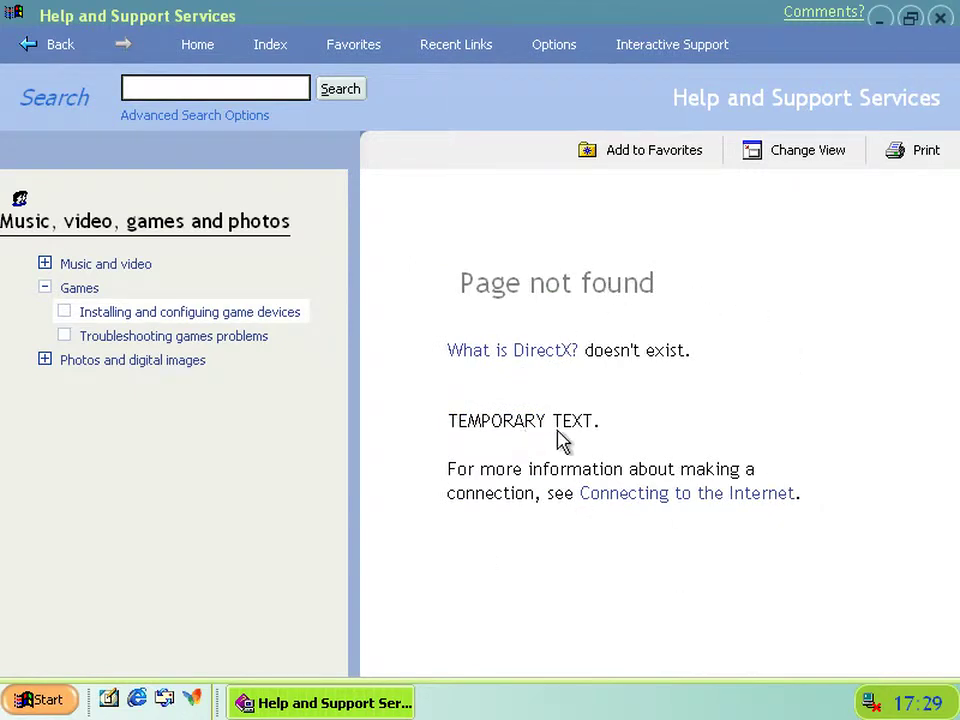
drag(598, 427, 428, 424)
click(478, 427)
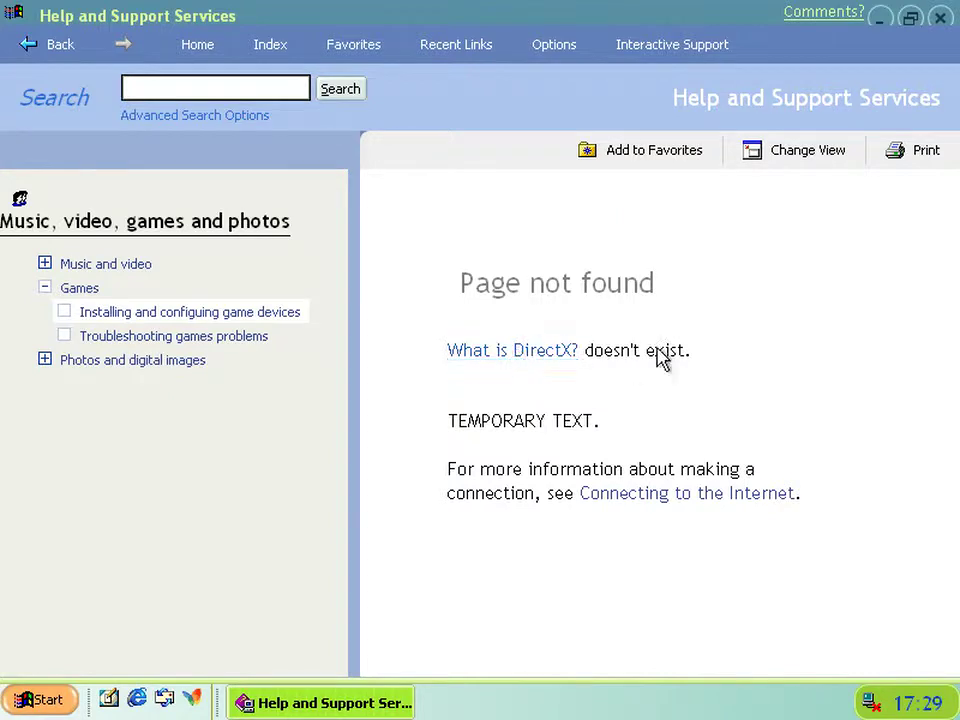
key(alt+Left)
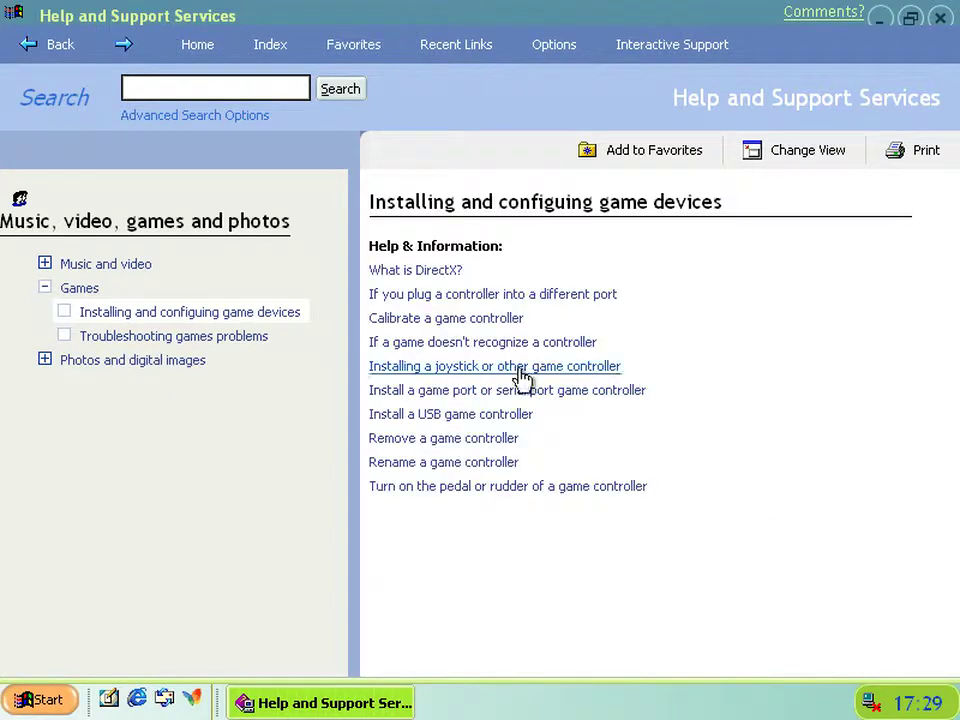
Check the pages on plugging a controller into a different port, calibrating a controller, unrecognized controllers and DirectX, returning to the topic list each time.
click(465, 302)
key(alt+Left)
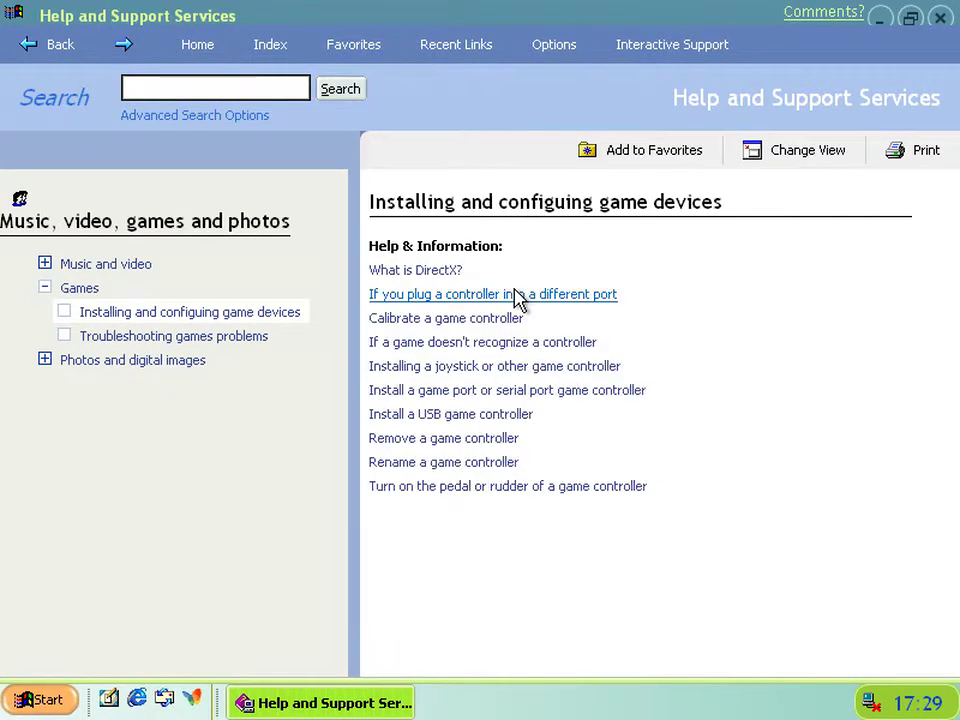
click(460, 317)
key(alt+Left)
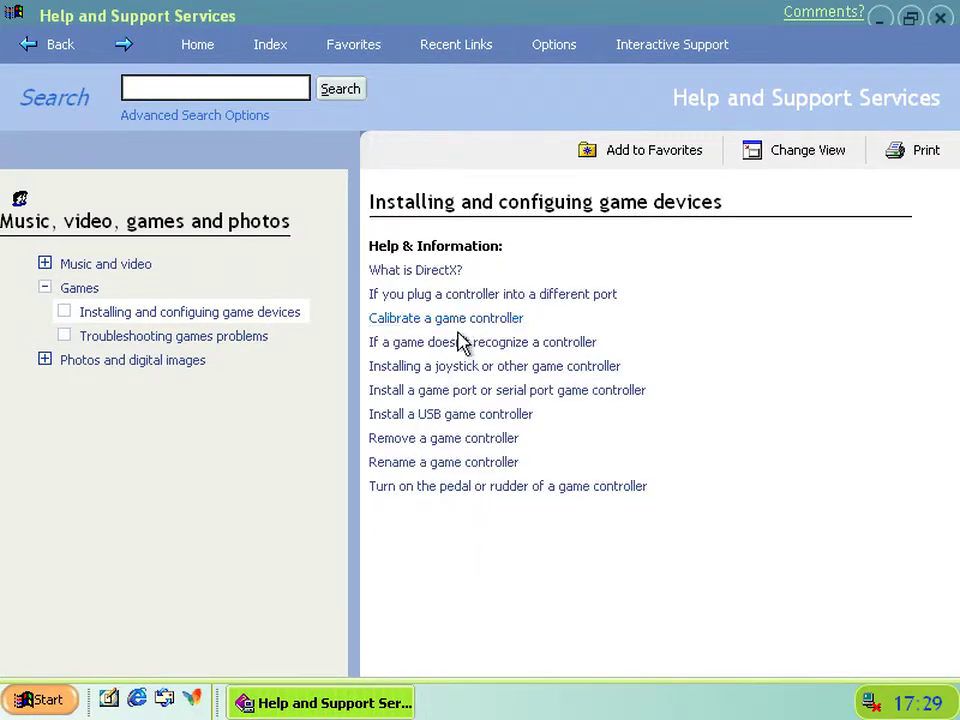
click(463, 342)
key(alt+Left)
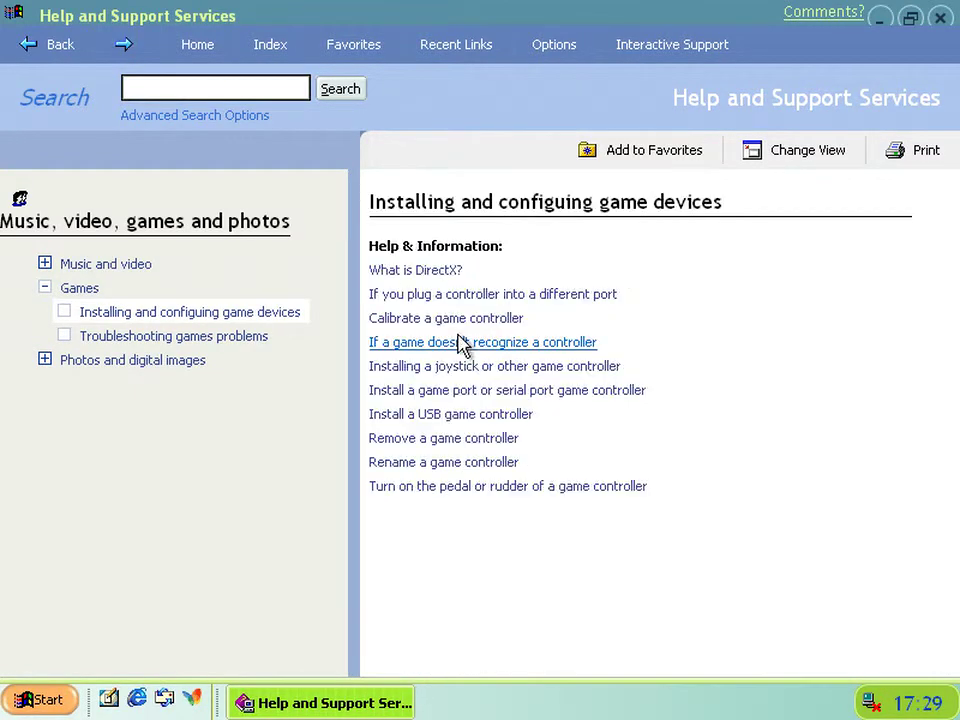
click(427, 271)
key(alt+Left)
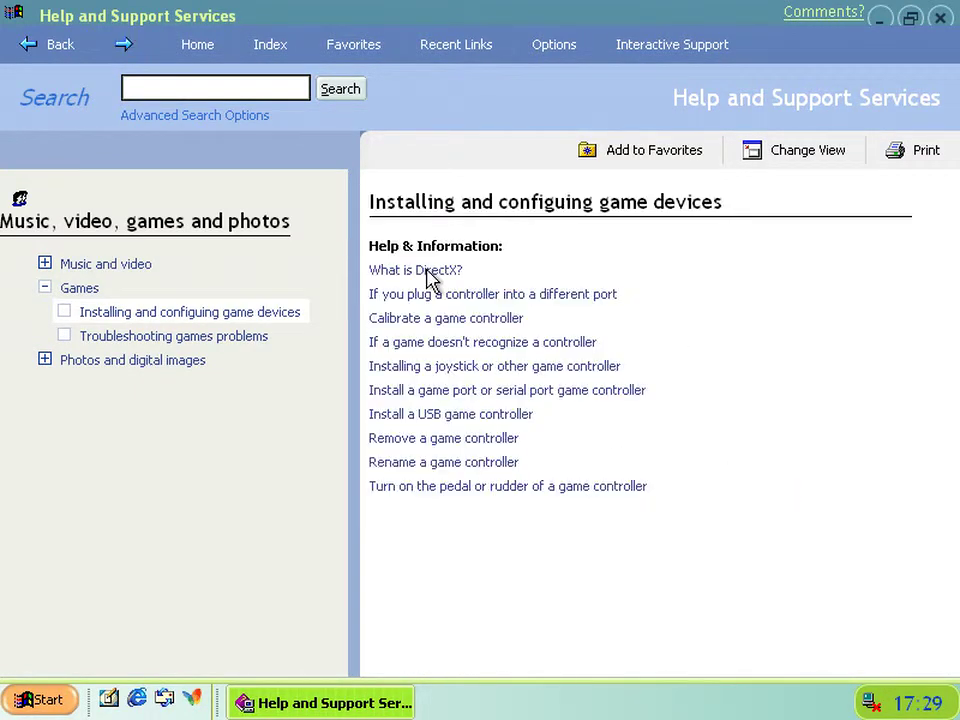
Return to the help home page, view License agreement under License, Registration and Support in Discovering Windows, and open Advanced Search Options.
click(58, 46)
click(60, 52)
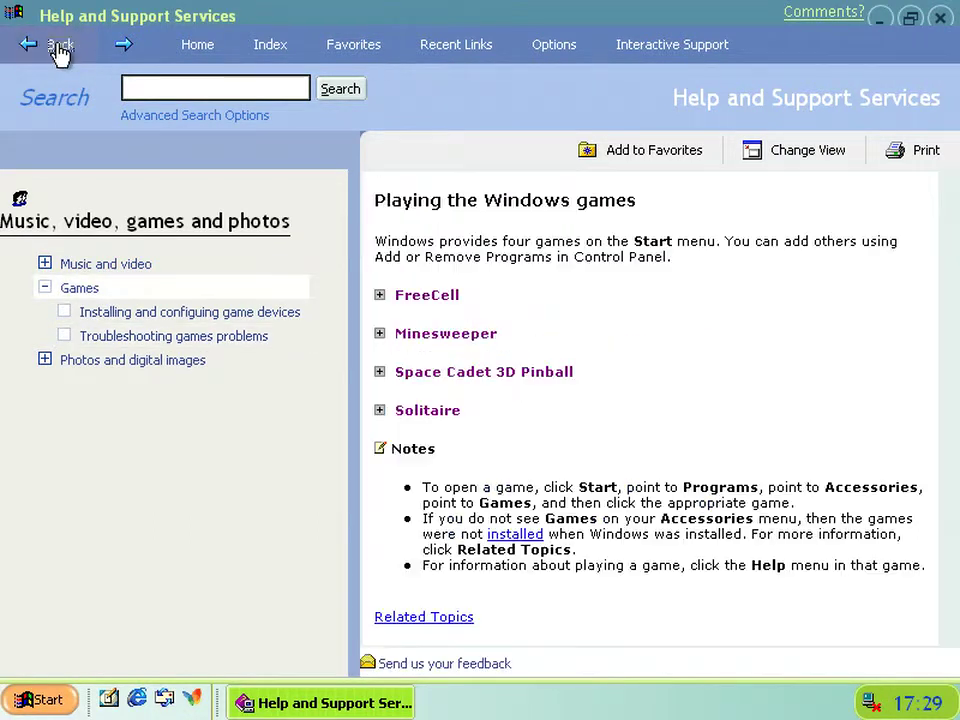
click(60, 50)
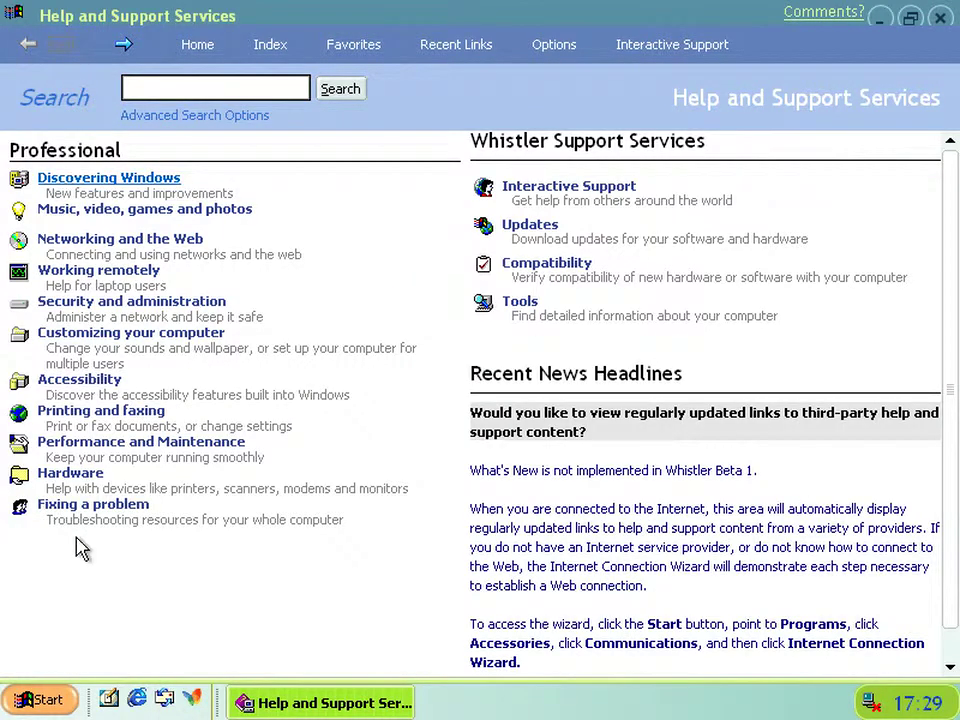
click(92, 180)
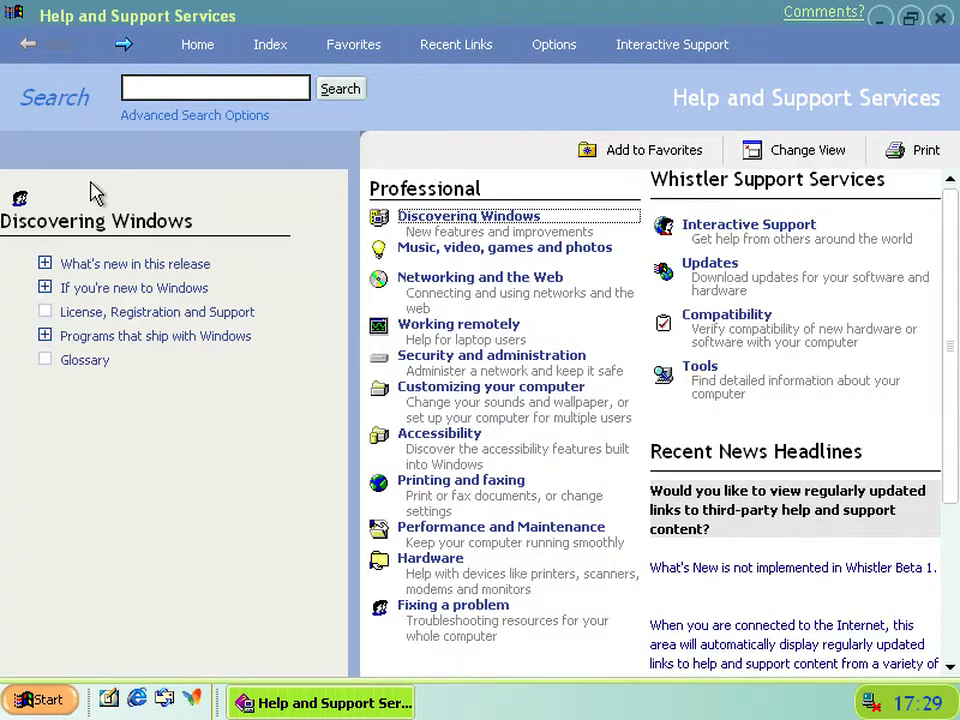
click(85, 316)
click(450, 275)
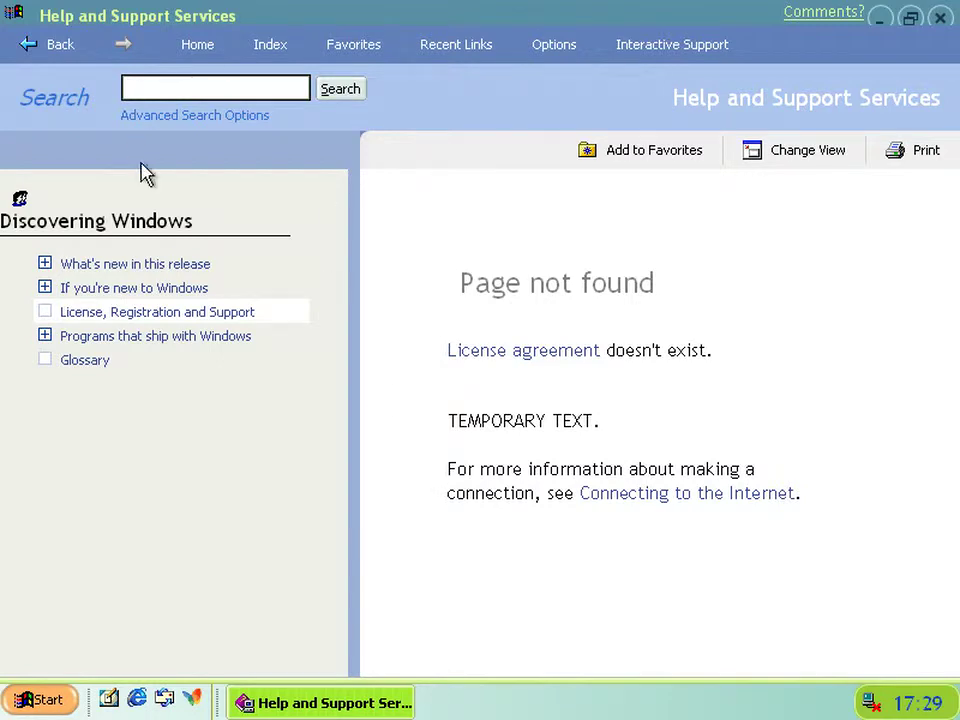
click(193, 127)
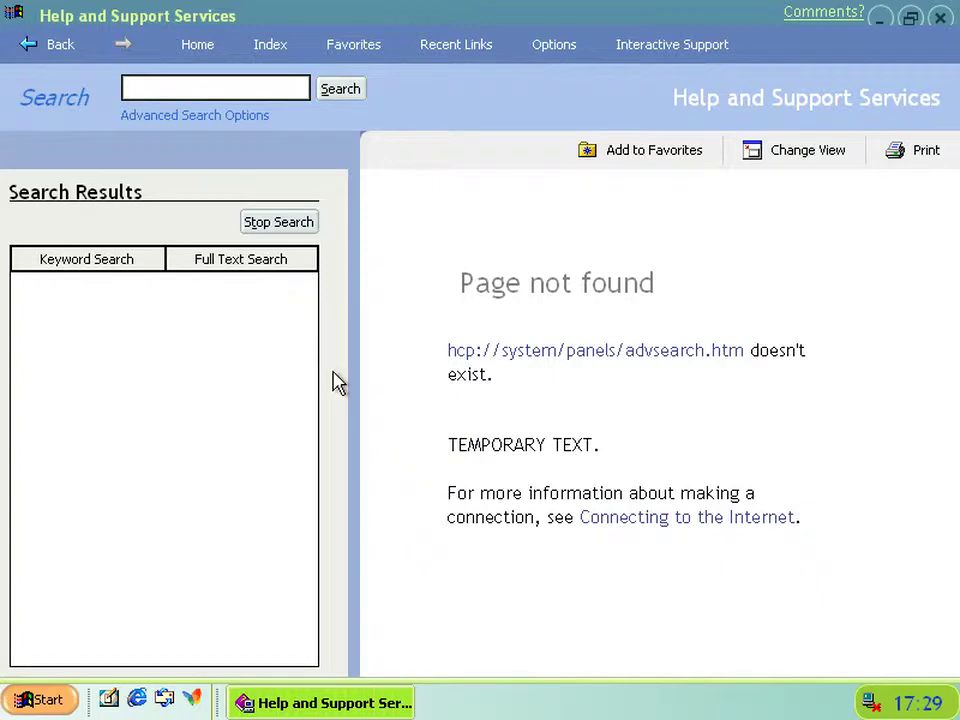
Show the desktop and browse from the bits folder to C:\WINDOWS\PCHEALTH\HELPCTR\System.
click(109, 698)
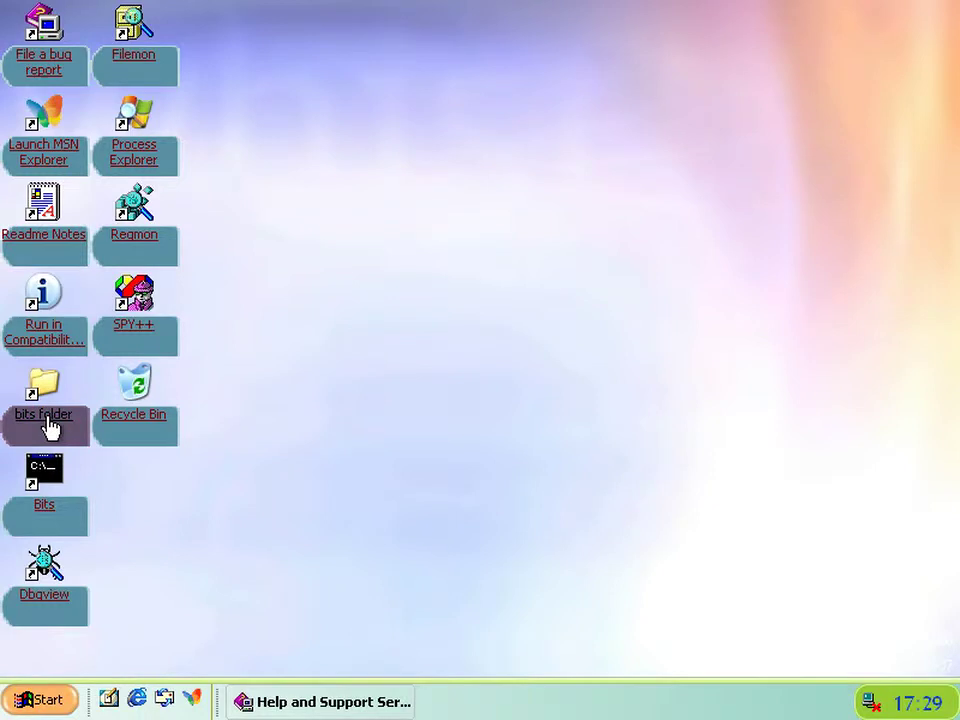
click(80, 428)
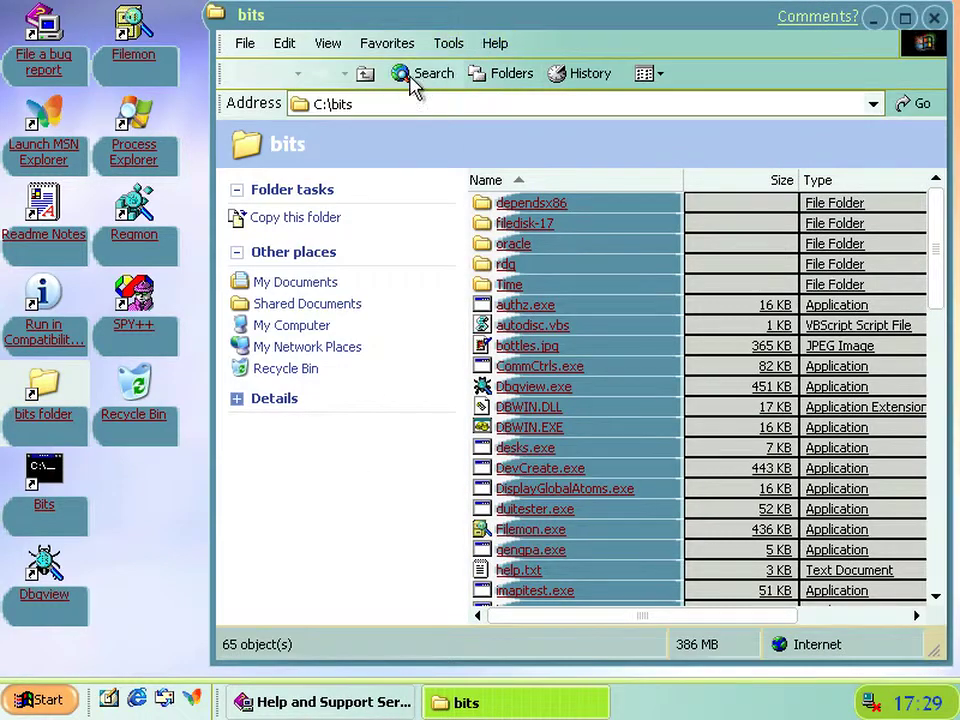
click(368, 77)
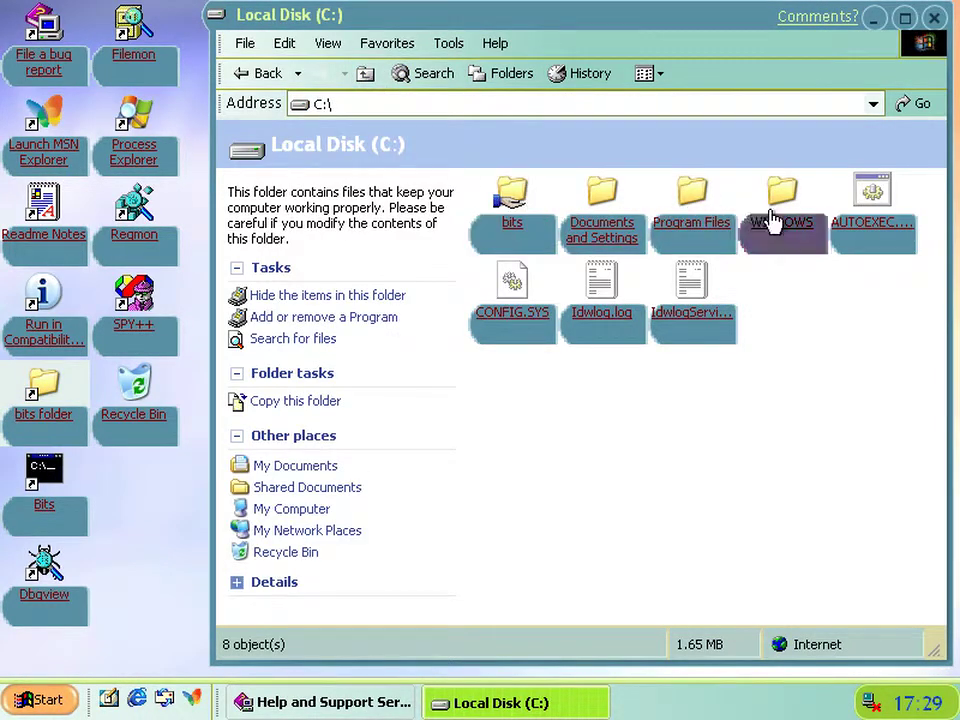
click(740, 233)
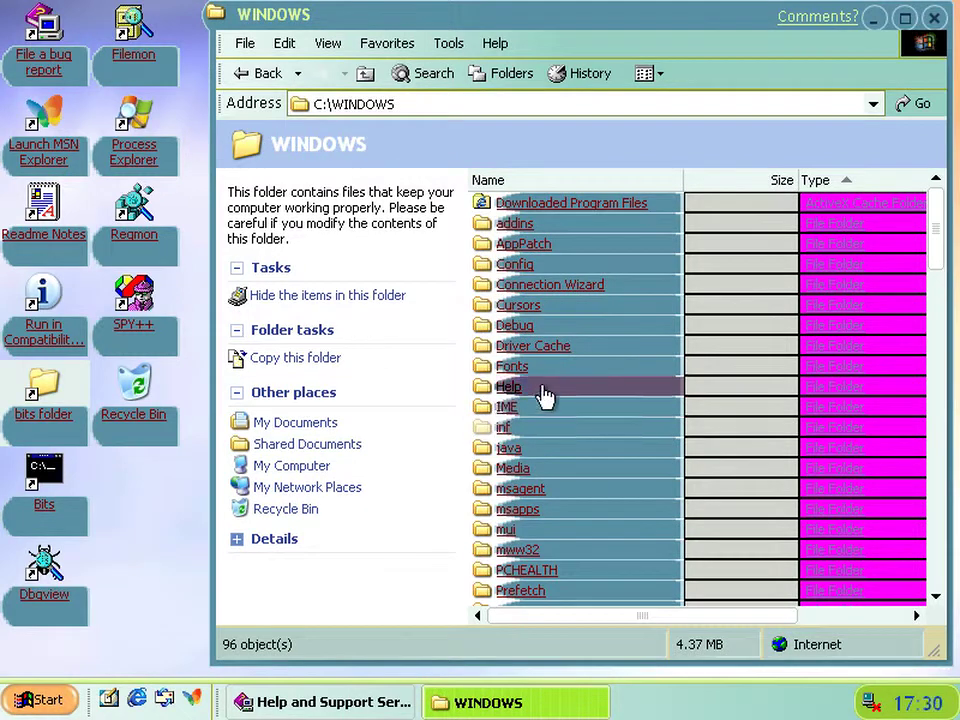
scroll(552, 420, down, 3)
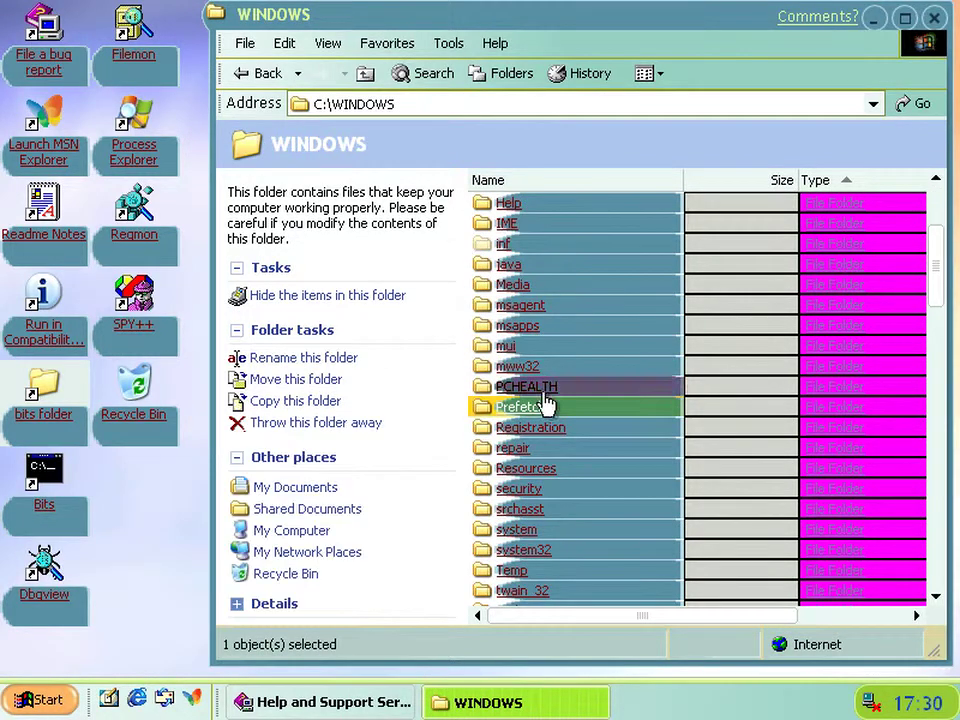
click(543, 401)
click(535, 205)
mouse_move(707, 328)
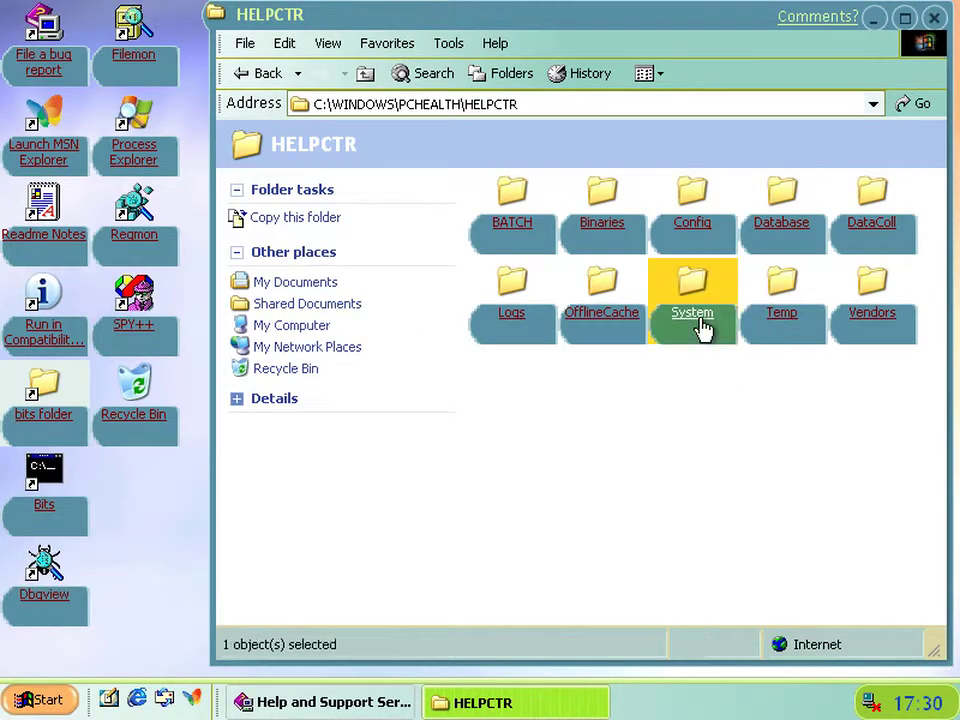
key(Return)
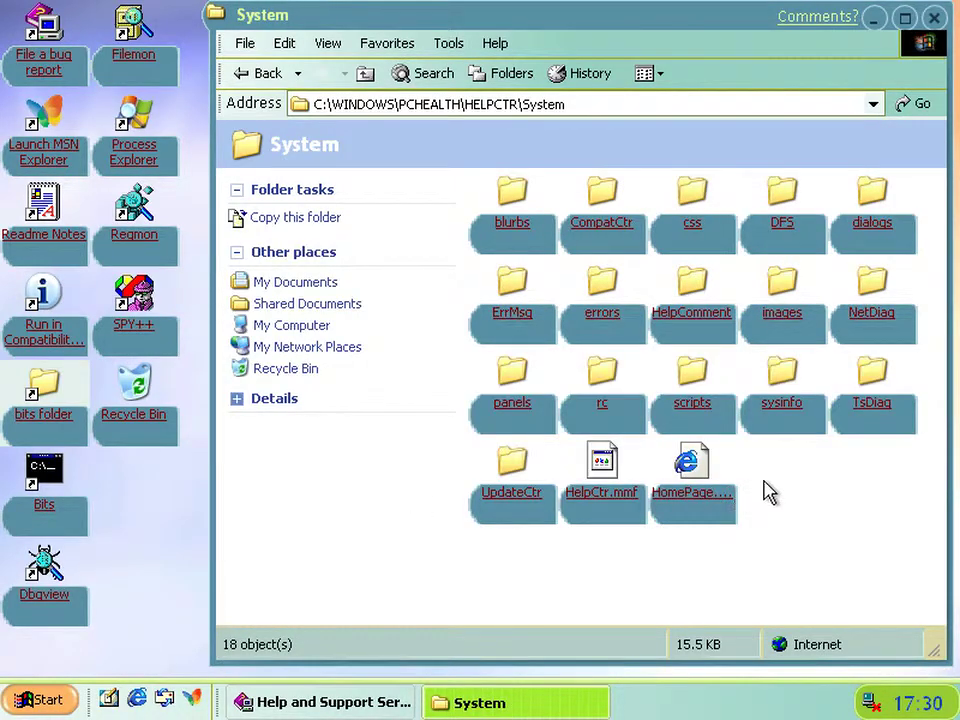
Open push1.gif from the images folder in Image Preview and maximize the preview window.
click(784, 281)
drag(532, 617, 762, 617)
double_click(596, 514)
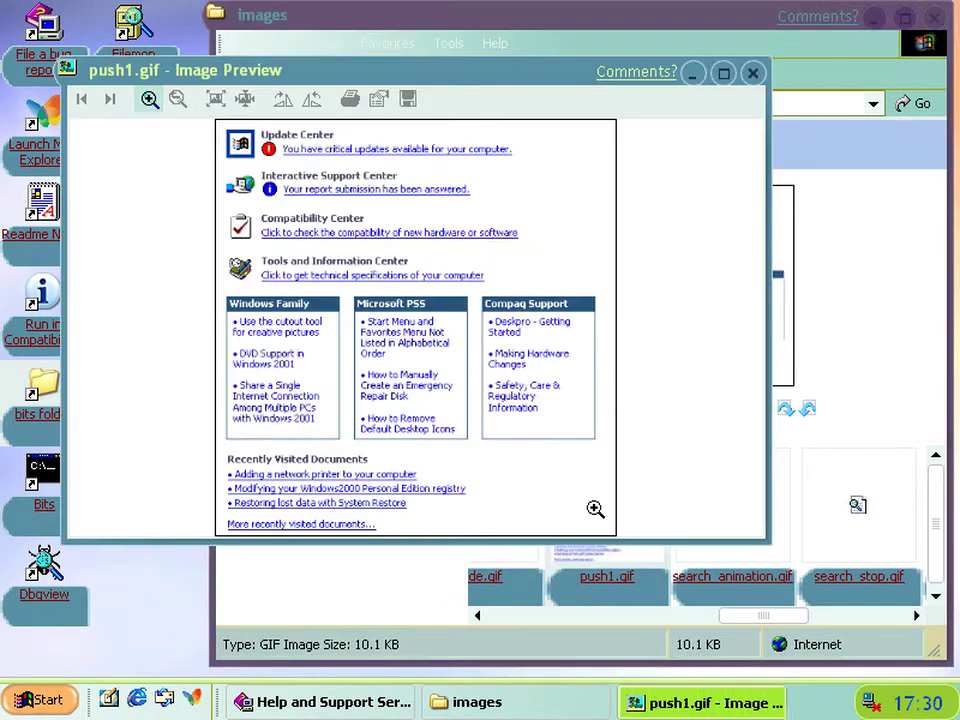
click(725, 74)
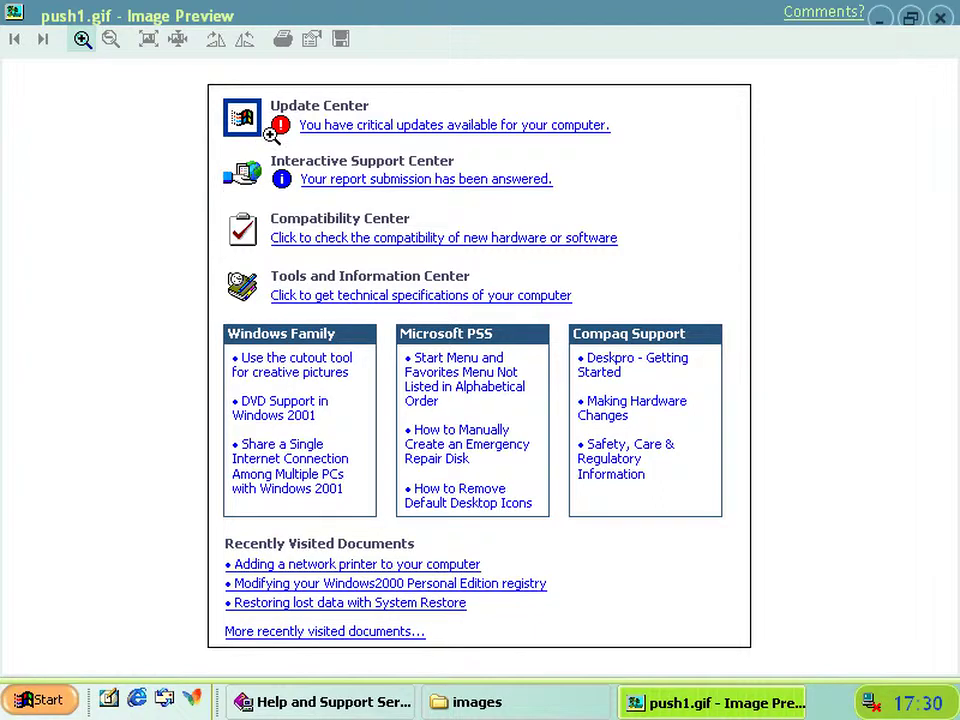
Compare push1.gif with the Help and Support home page, ending on the image preview.
click(330, 703)
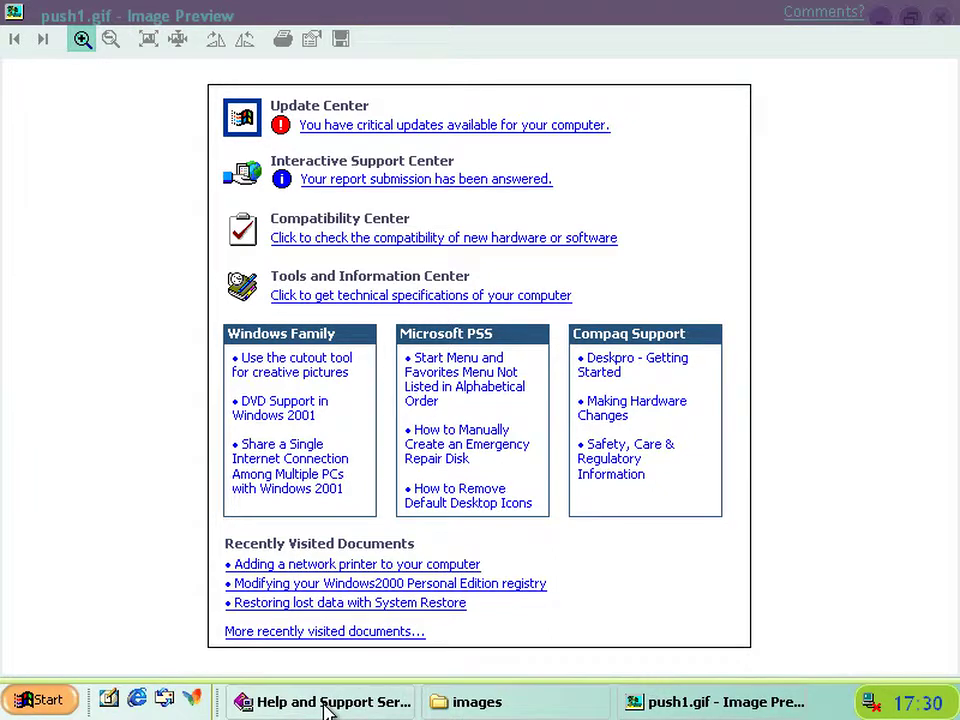
key(alt+Tab)
key(alt+Tab)
key(alt+Tab)
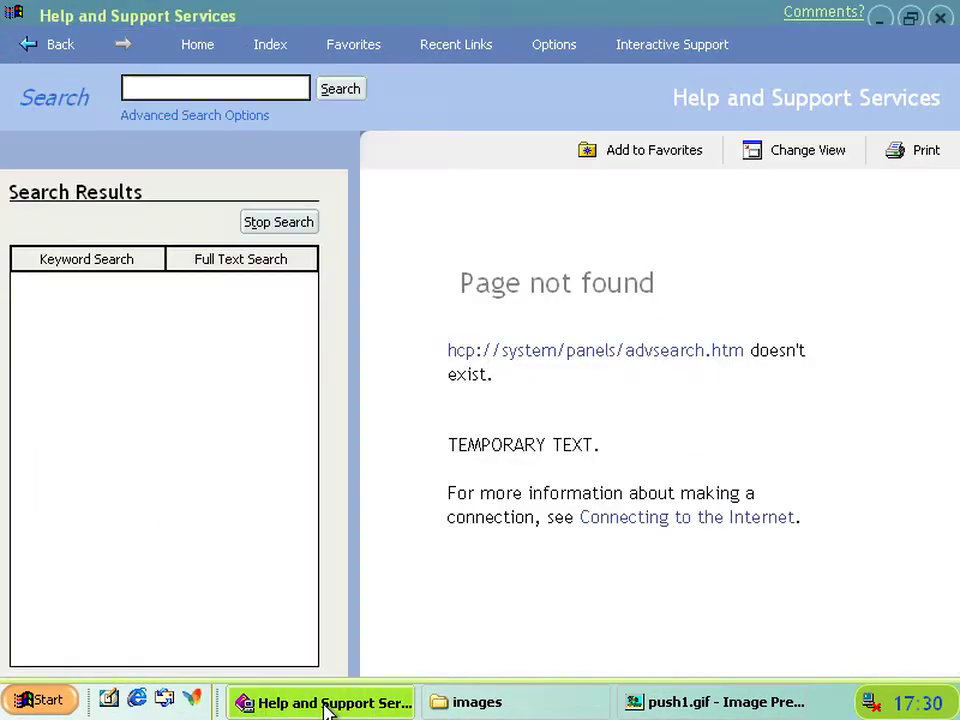
click(208, 44)
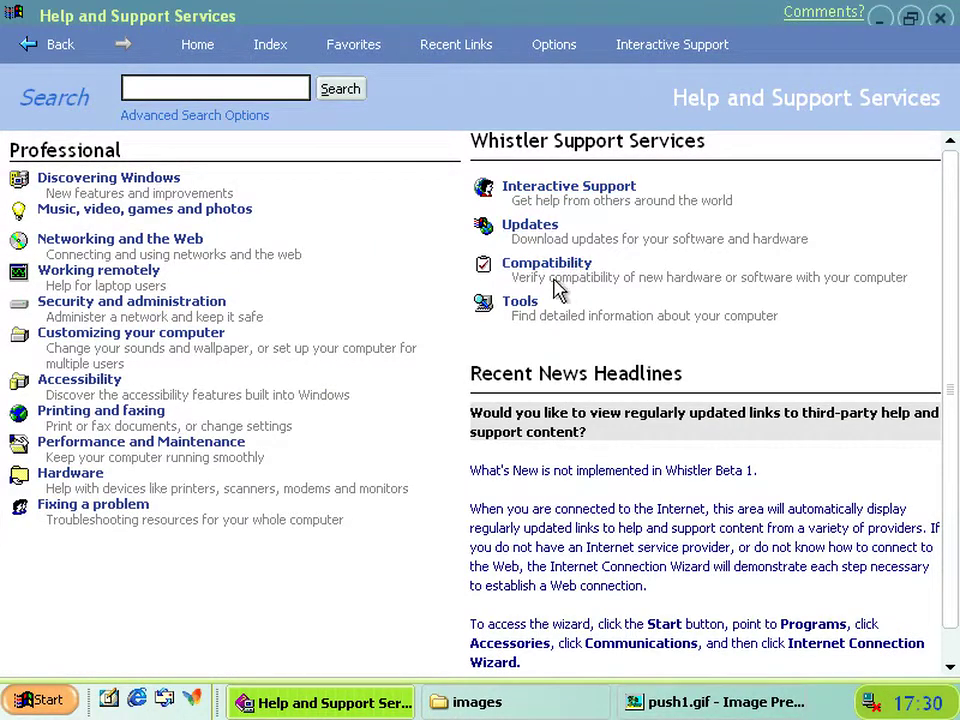
click(630, 707)
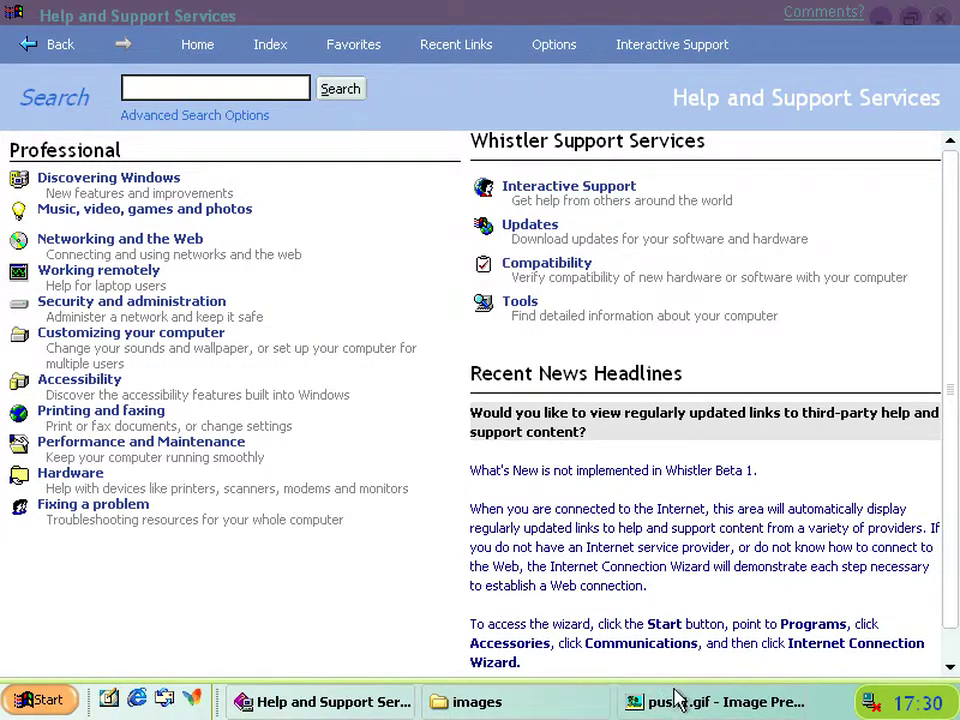
key(alt+Tab)
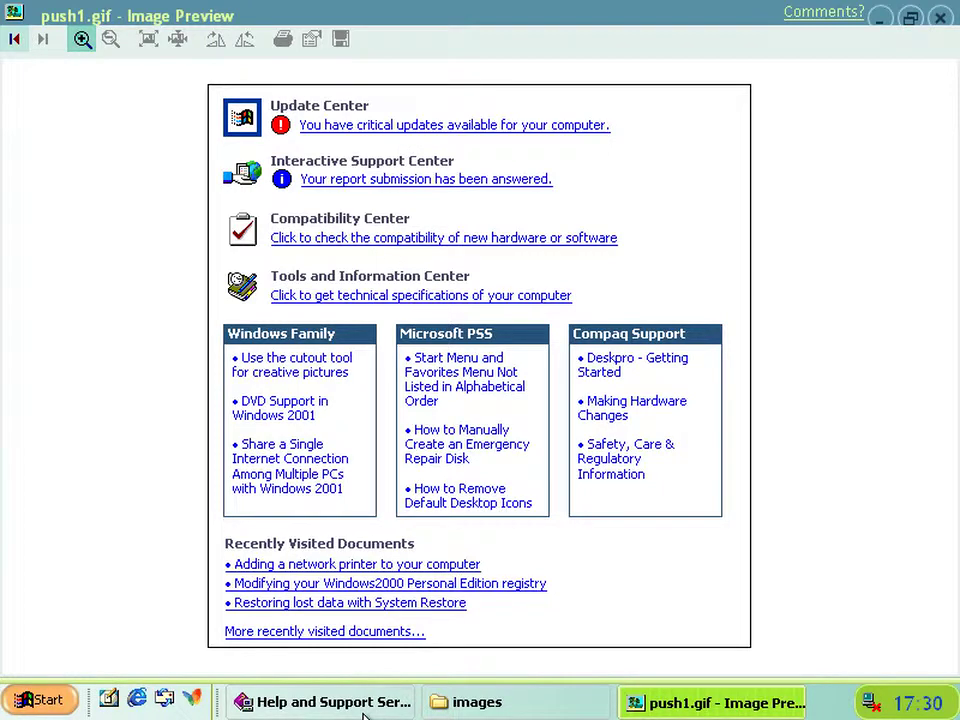
Examine push1.gif enlarged, zoom back out to the whole image, and close Image Preview.
click(30, 705)
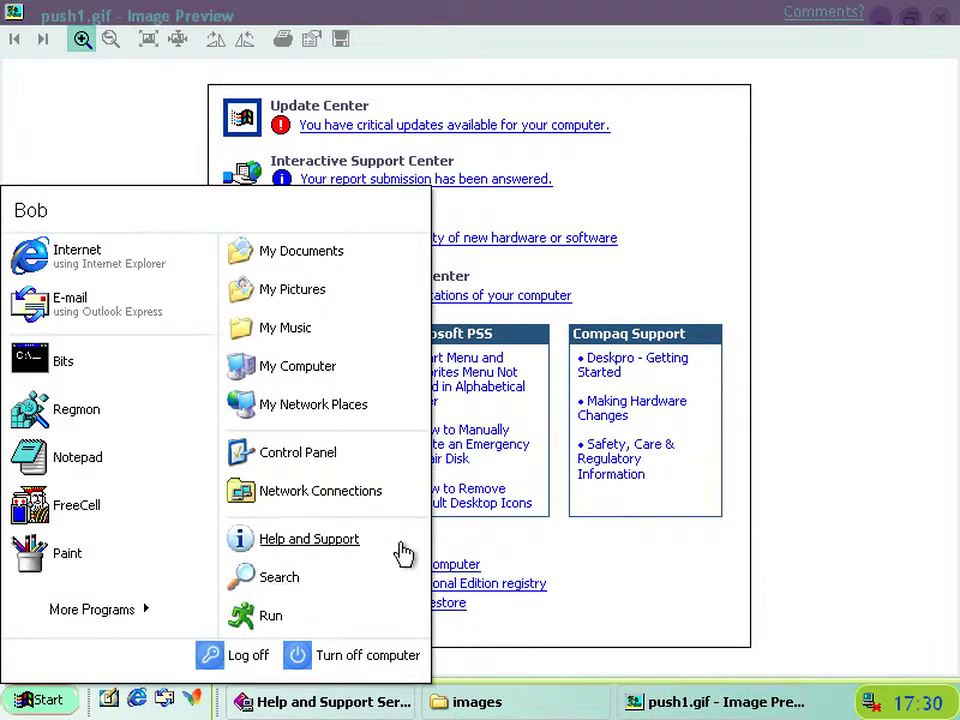
click(804, 531)
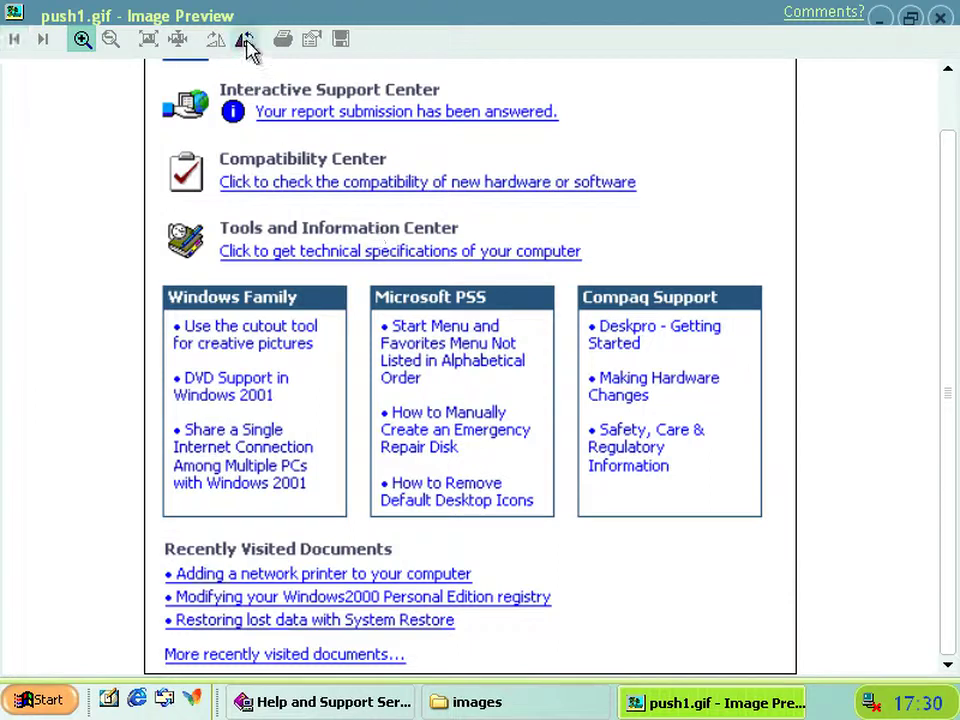
click(111, 40)
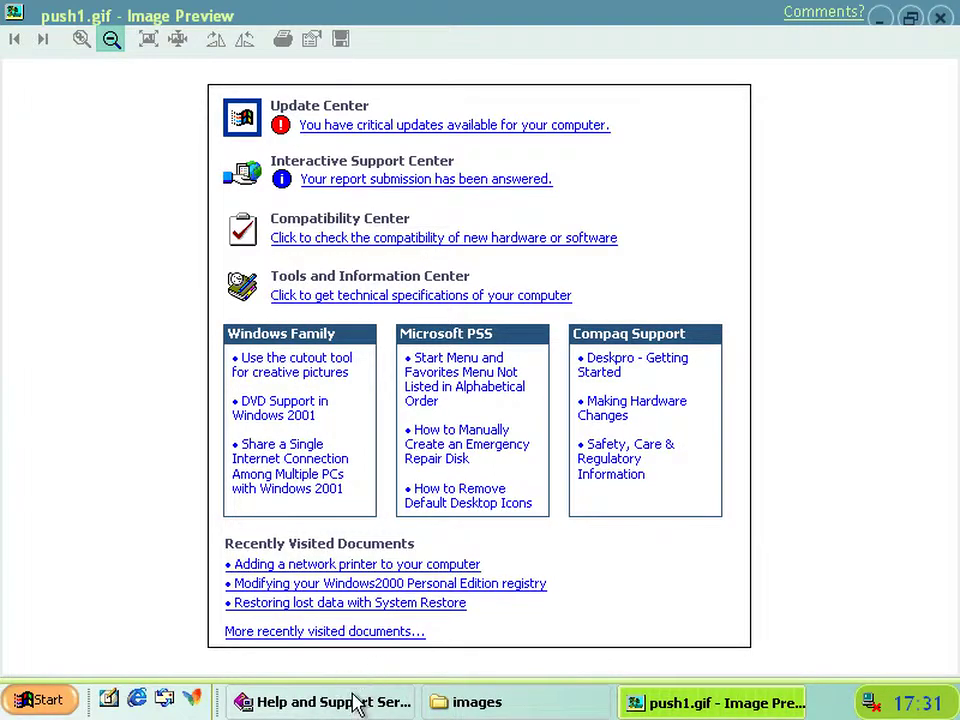
click(944, 20)
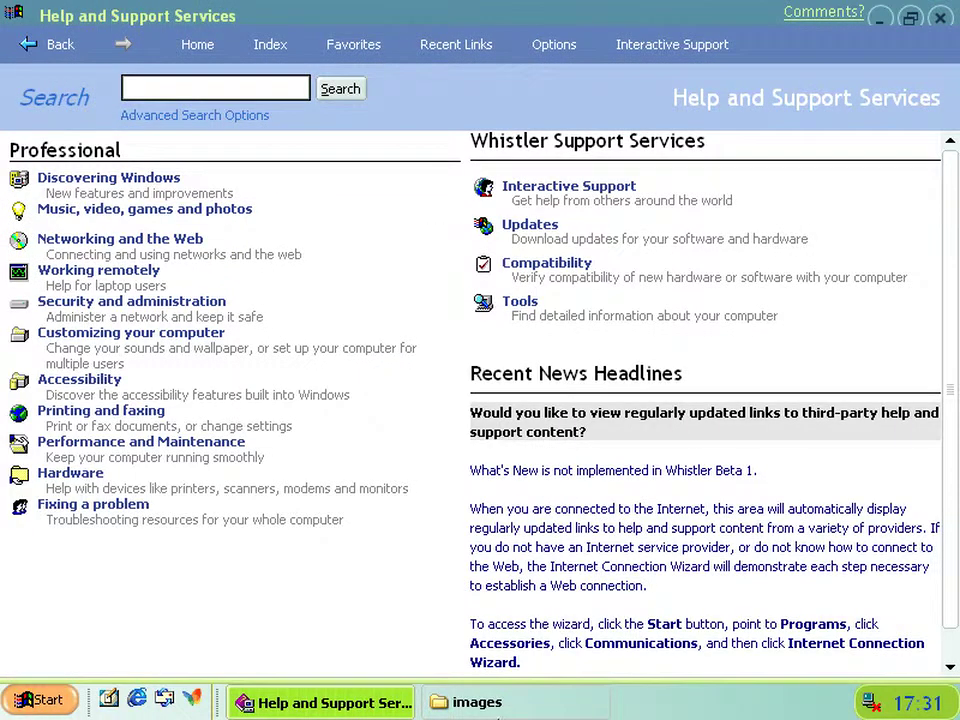
Switch to the images folder window and go up to its parent folder, System.
click(501, 705)
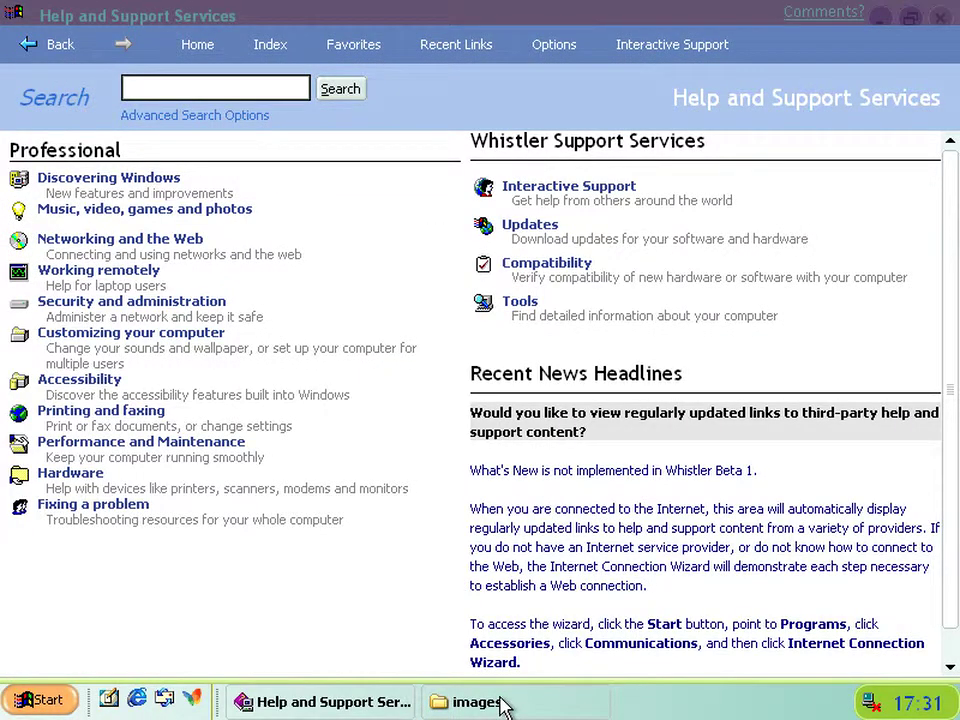
key(alt+Tab)
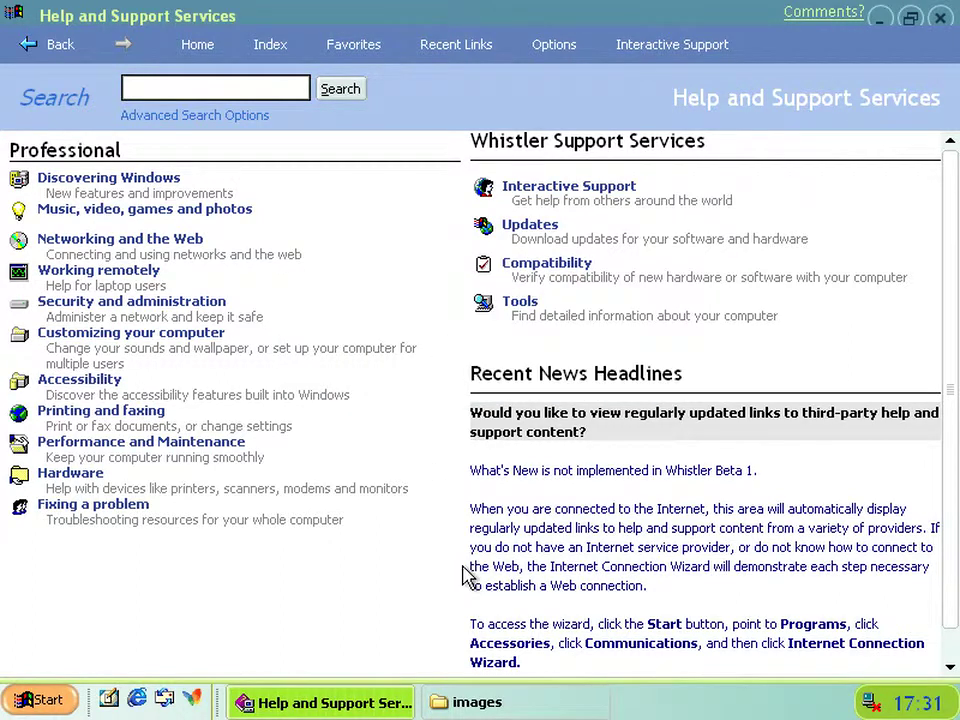
key(alt+Tab)
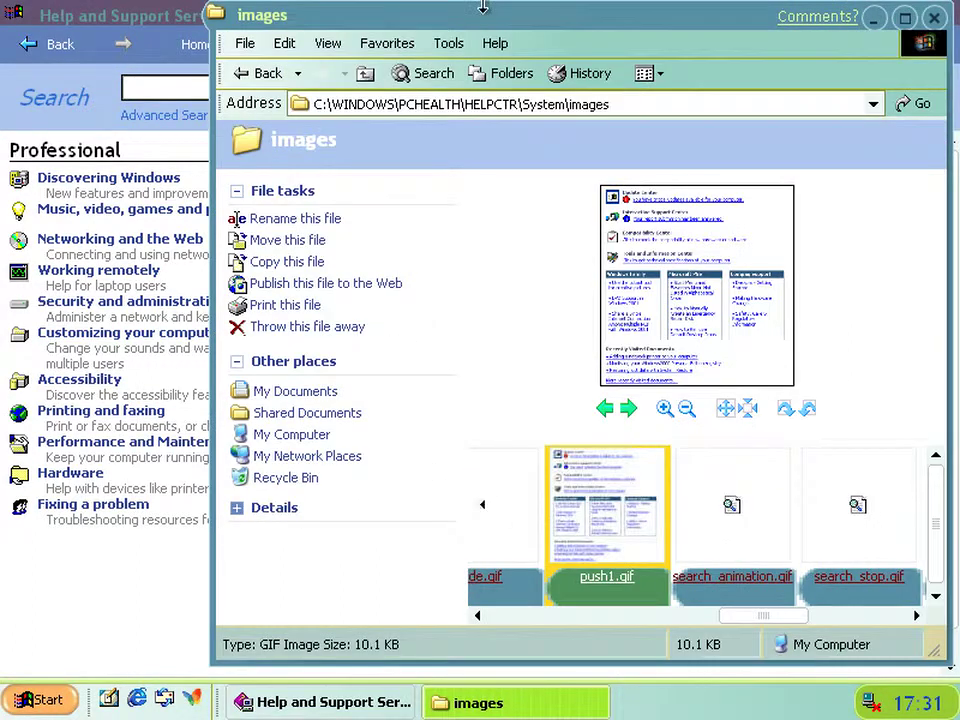
click(365, 75)
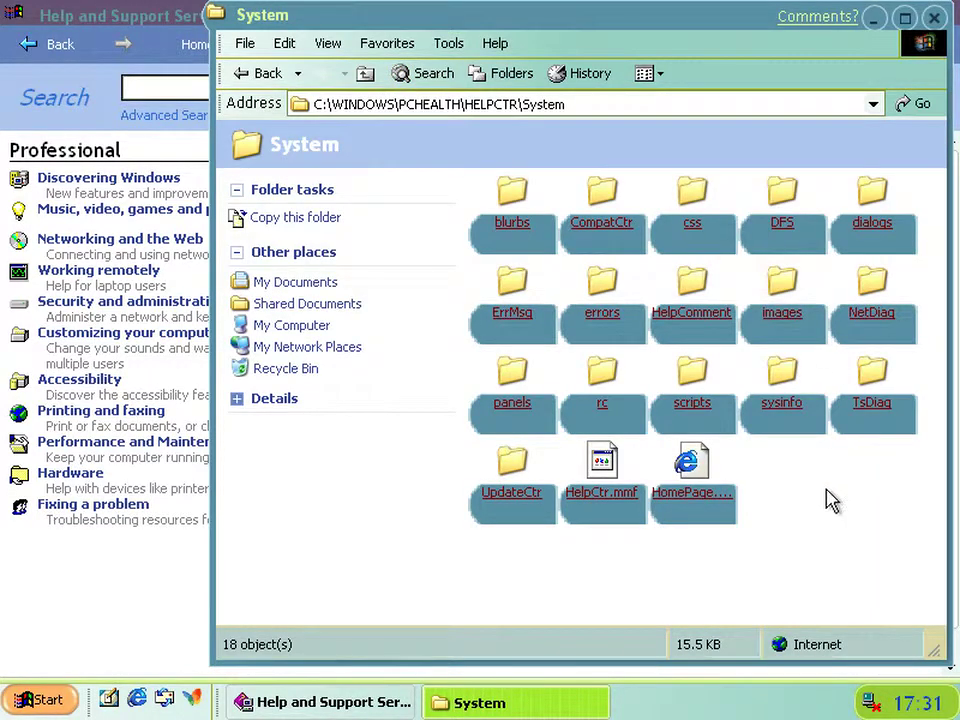
Open the TsDiag folder inside System and launch its Default.htm page.
click(873, 426)
click(873, 426)
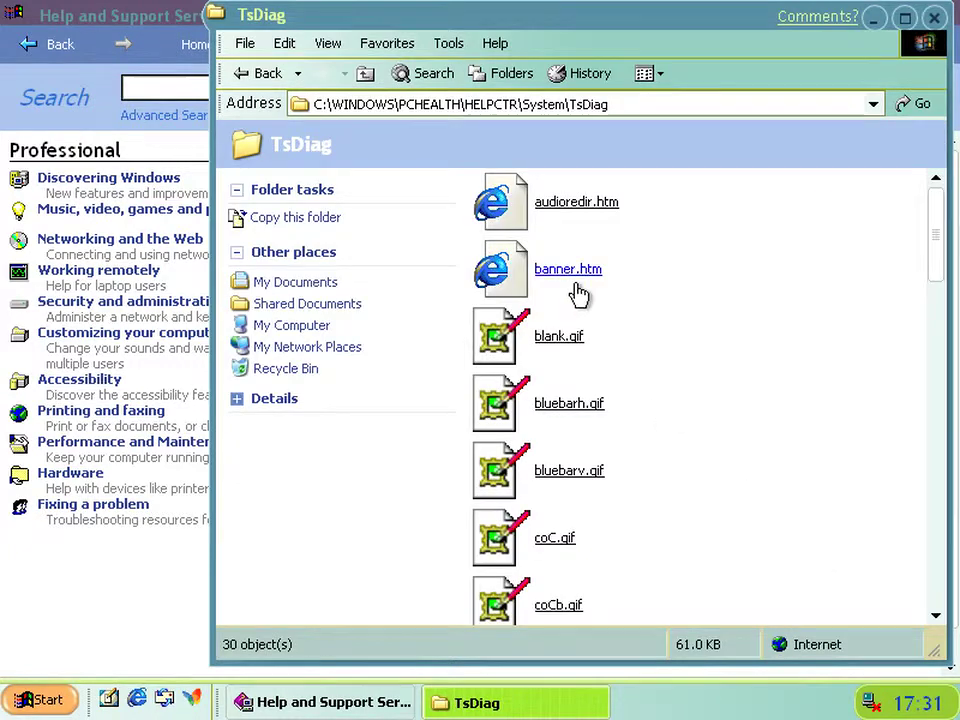
drag(936, 240, 932, 448)
click(472, 383)
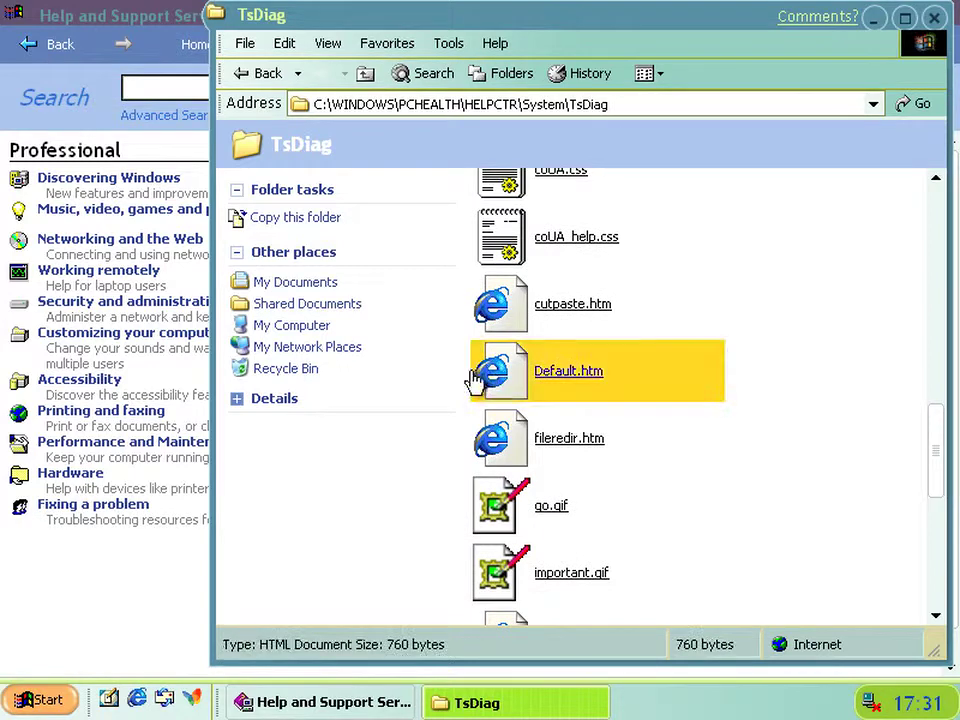
key(Return)
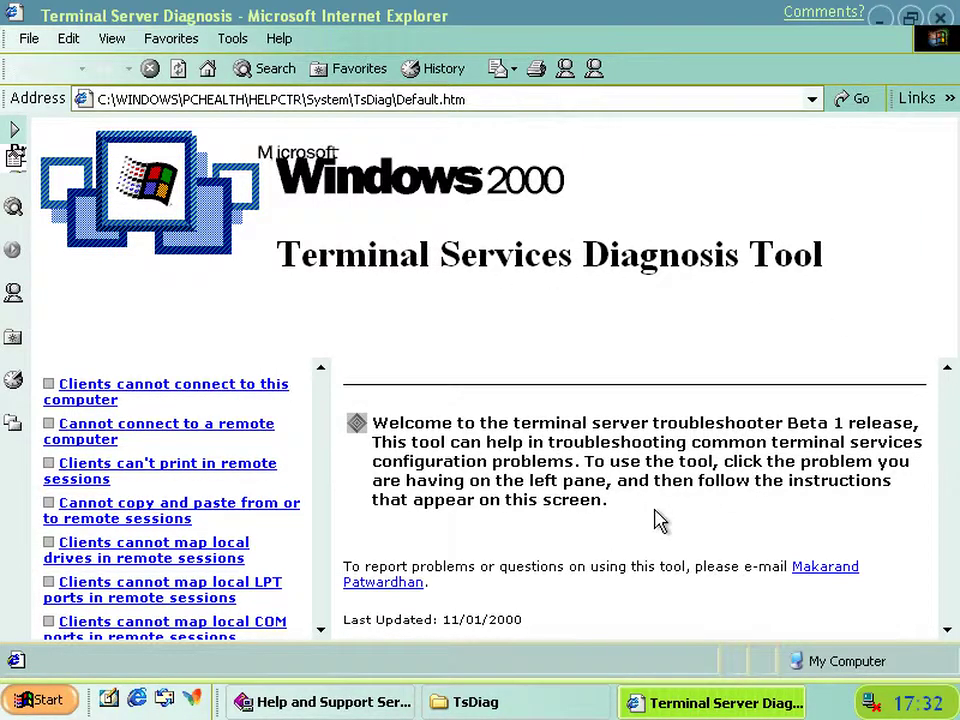
Look over the Terminal Services Diagnosis Tool and run the diagnosis for "Clients cannot connect to this computer".
scroll(620, 517, down, 1)
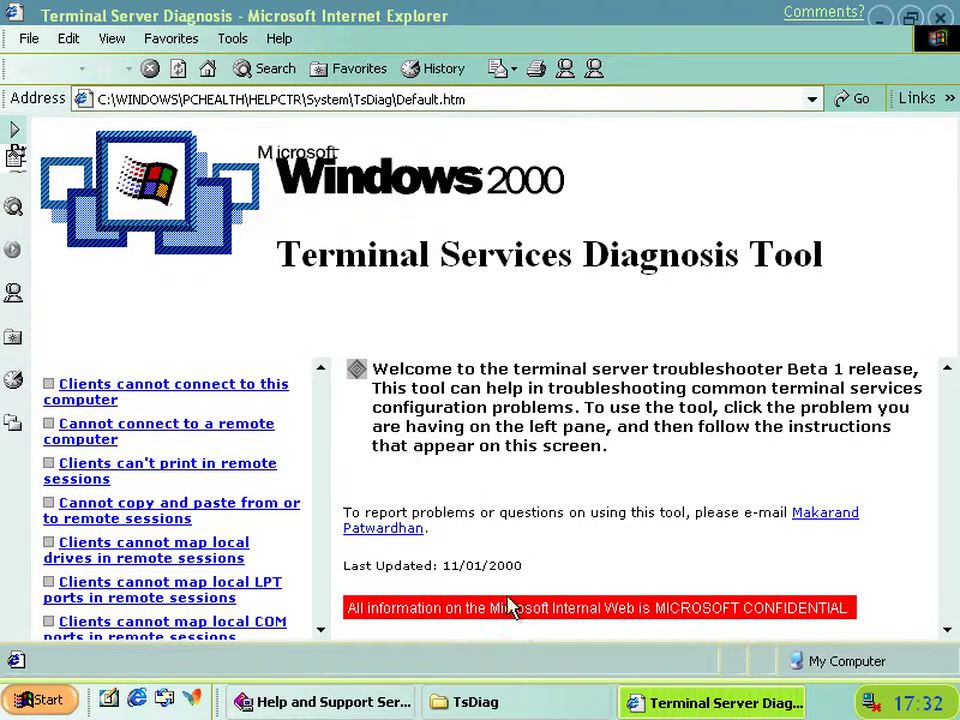
scroll(498, 573, up, 1)
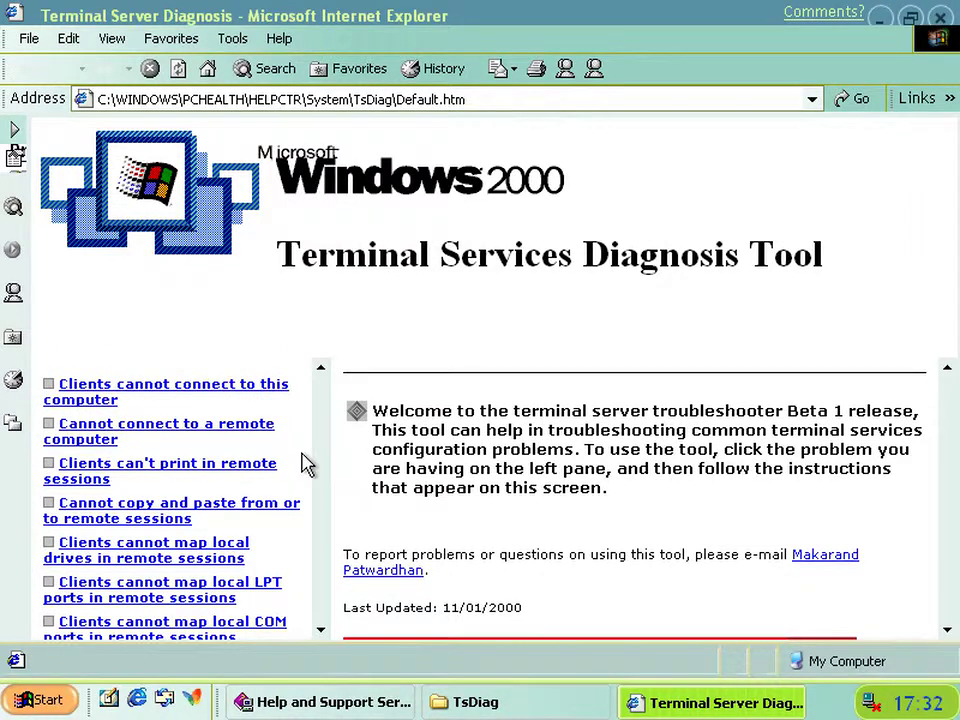
scroll(305, 465, down, 1)
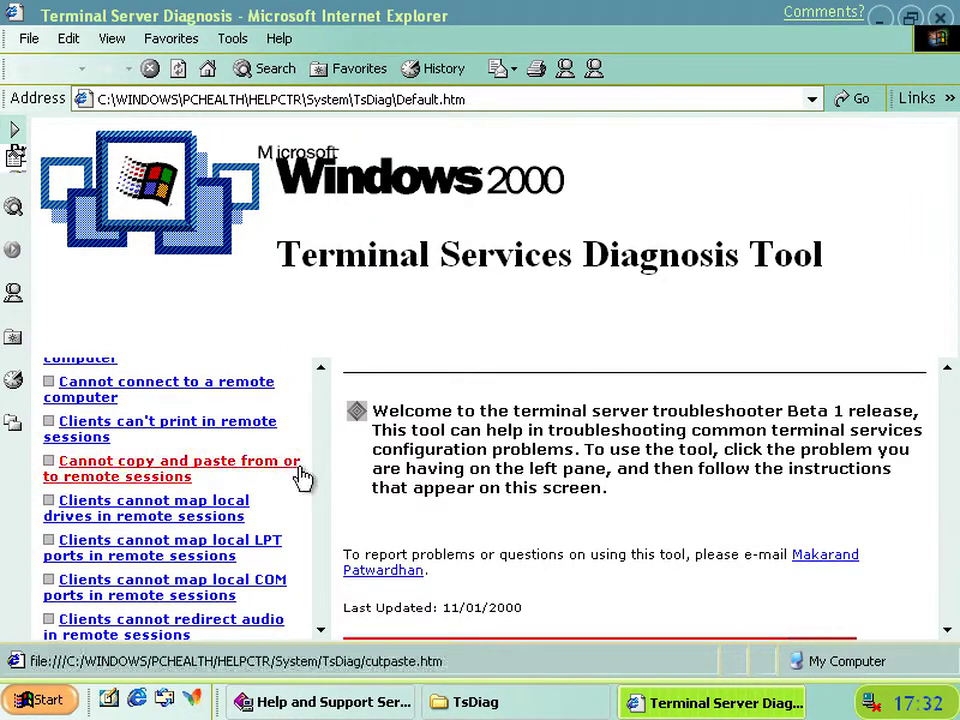
scroll(306, 553, down, 1)
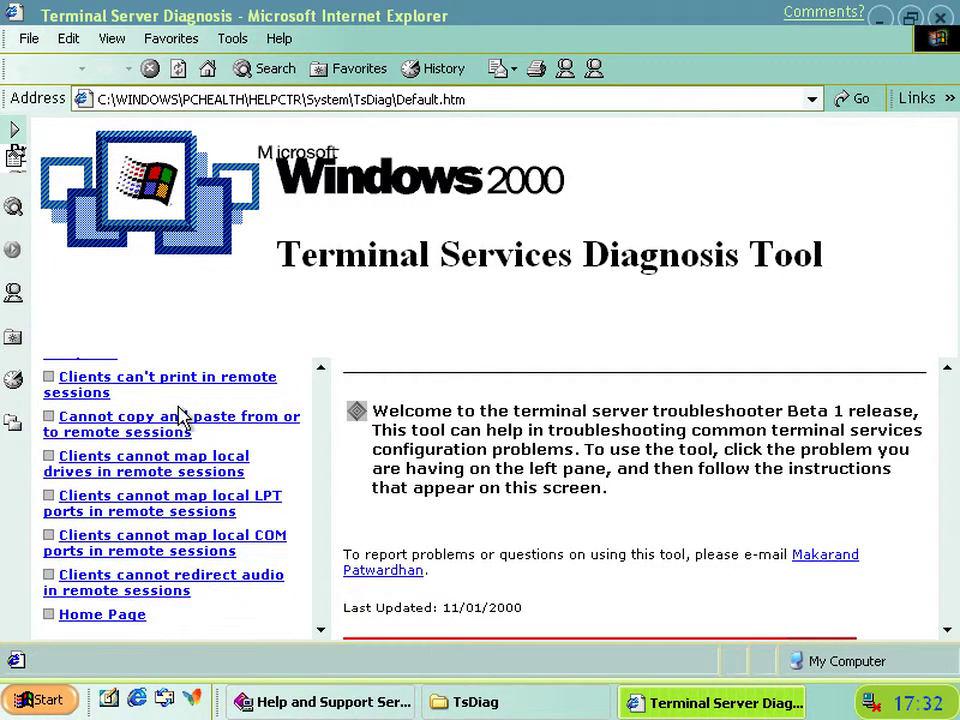
scroll(242, 556, up, 2)
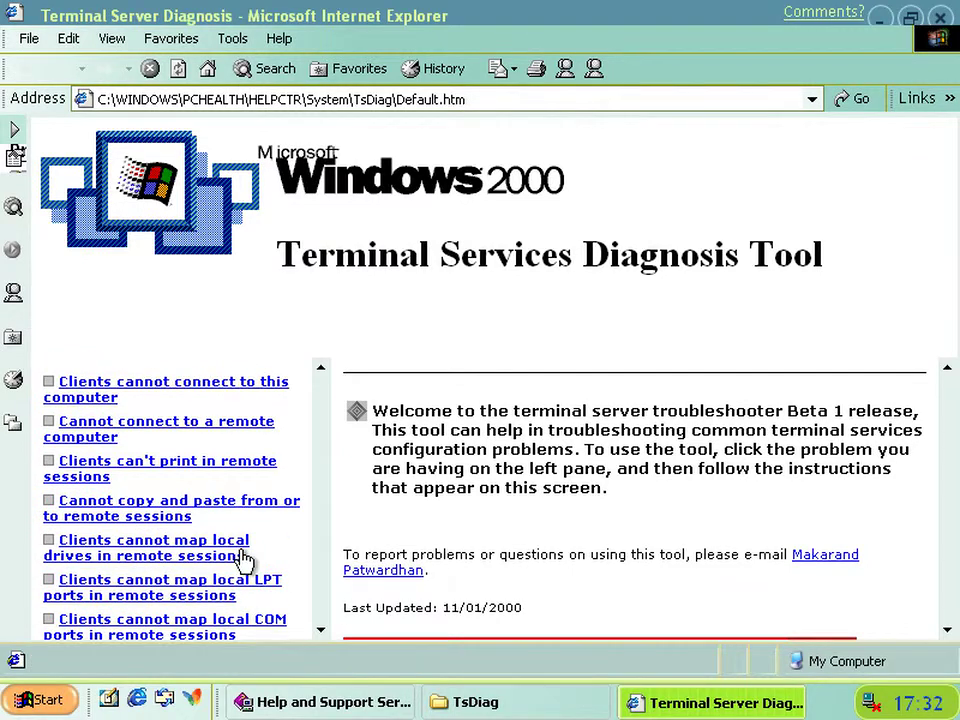
click(200, 396)
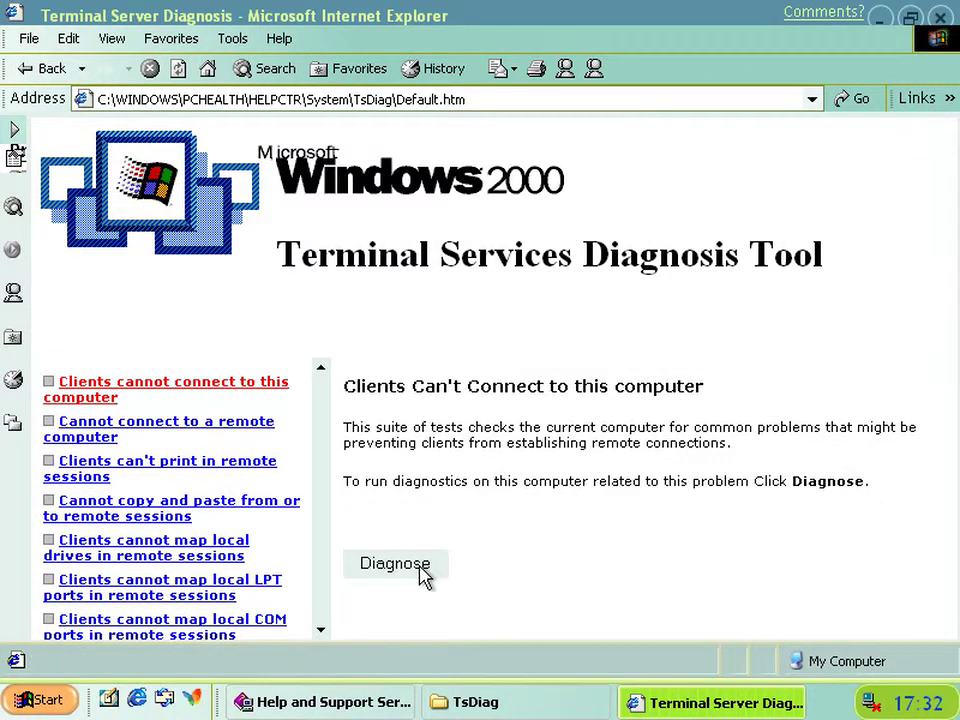
click(421, 573)
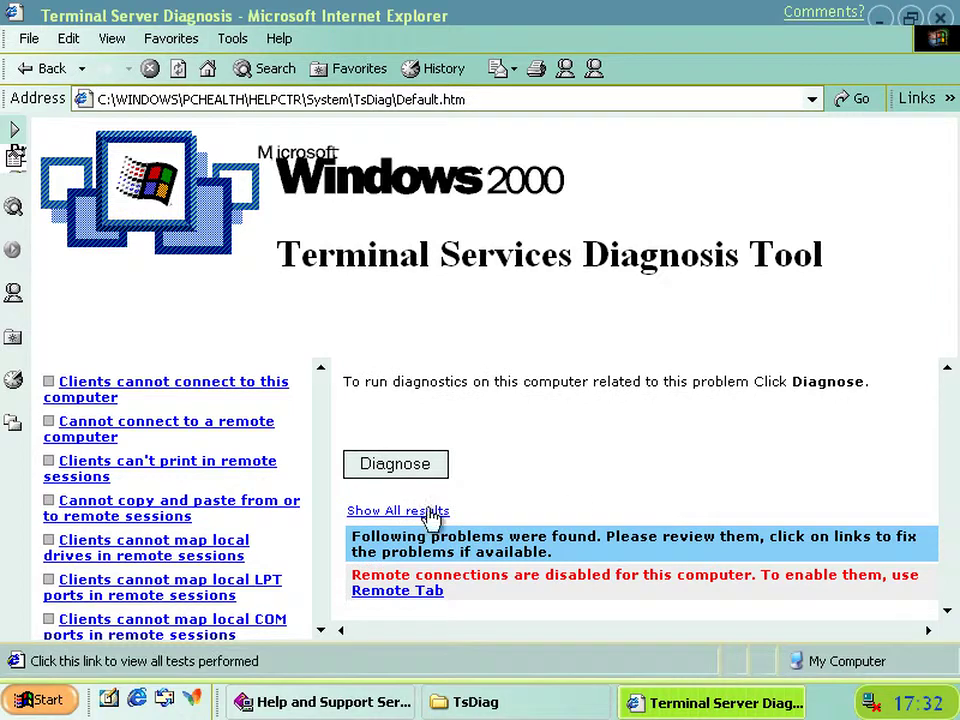
Show all results of the diagnosis, read through the list of tests, and close the Terminal Server Diagnosis page.
click(362, 512)
scroll(675, 540, down, 5)
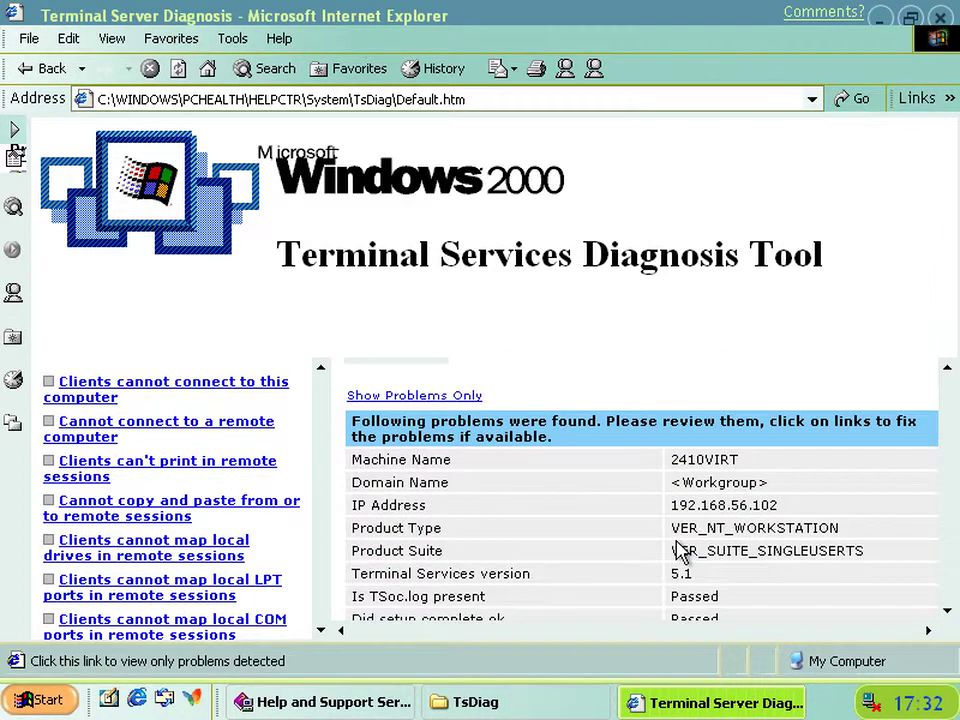
scroll(675, 540, down, 3)
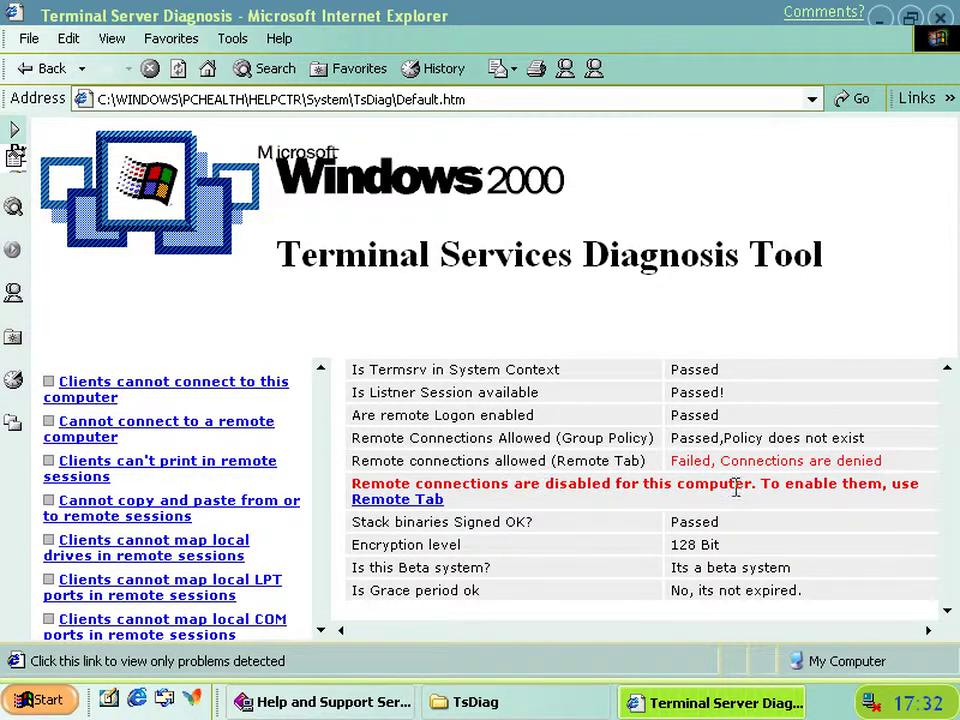
click(945, 14)
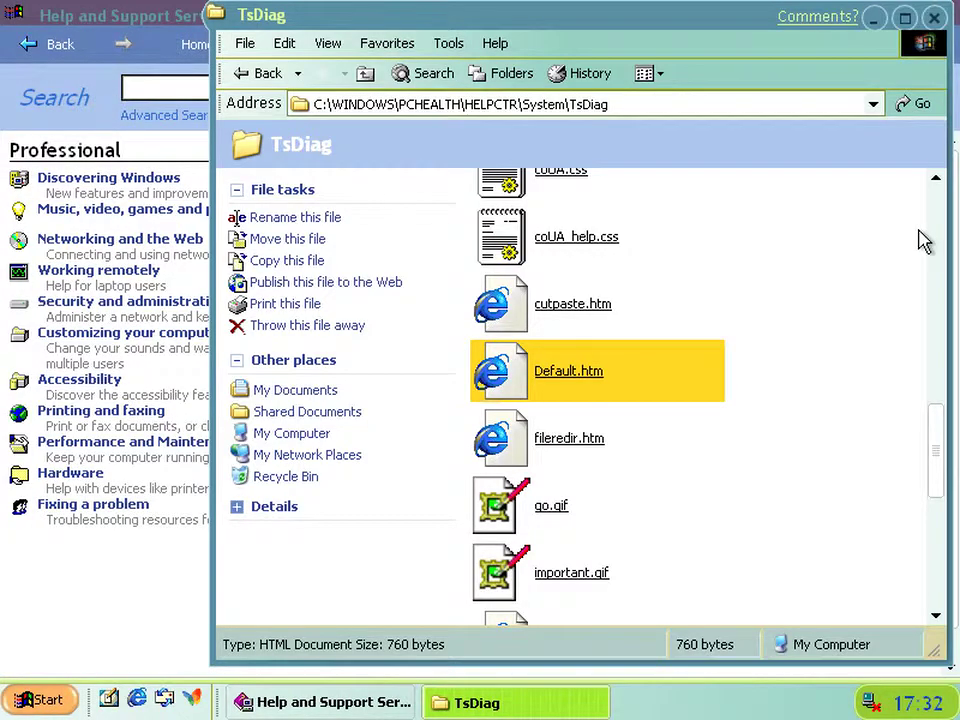
click(885, 252)
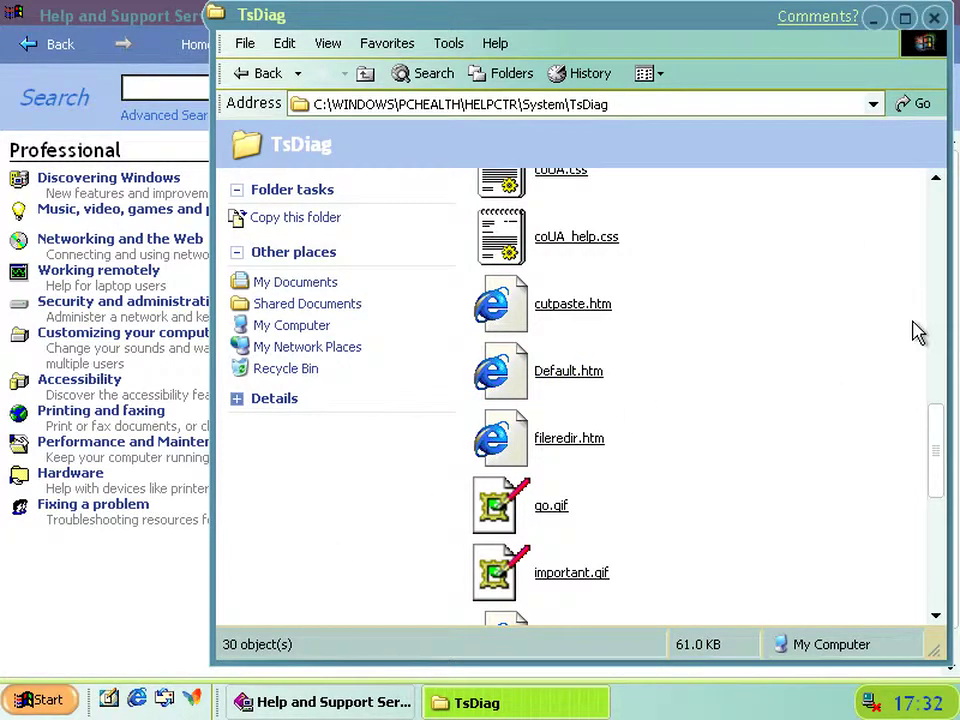
Switch to Help and Support Services, view its Updates page, and close the help window.
click(96, 654)
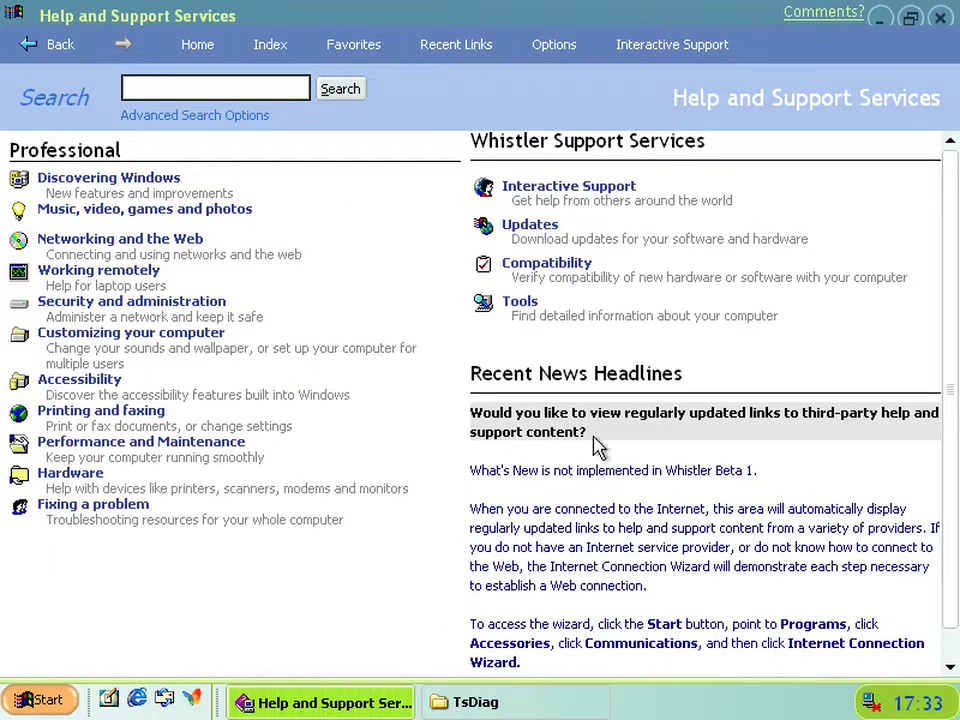
click(530, 225)
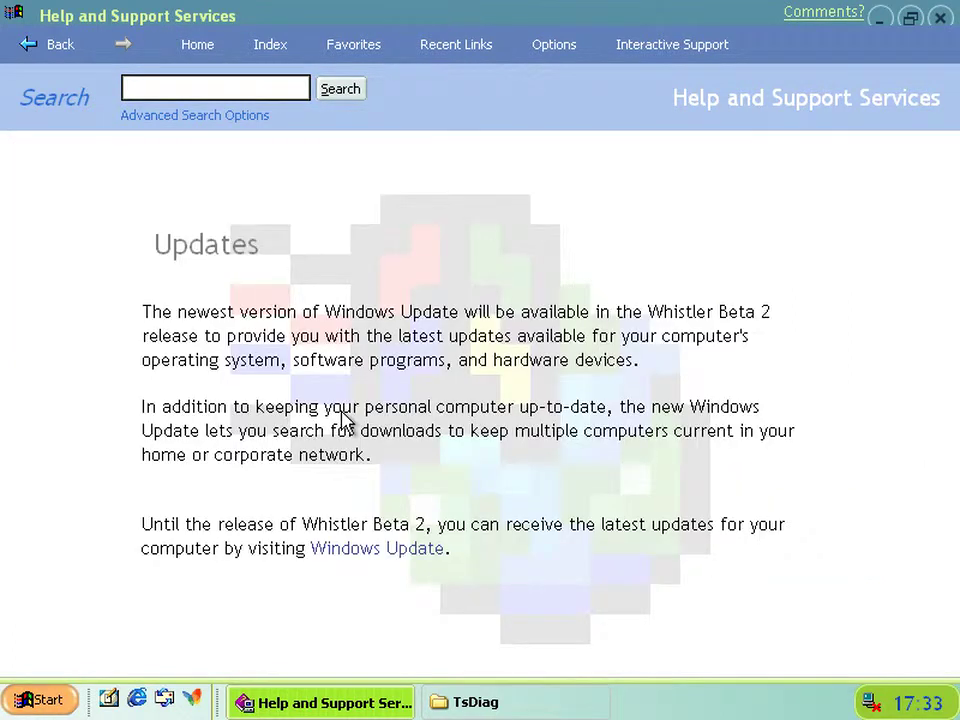
click(940, 17)
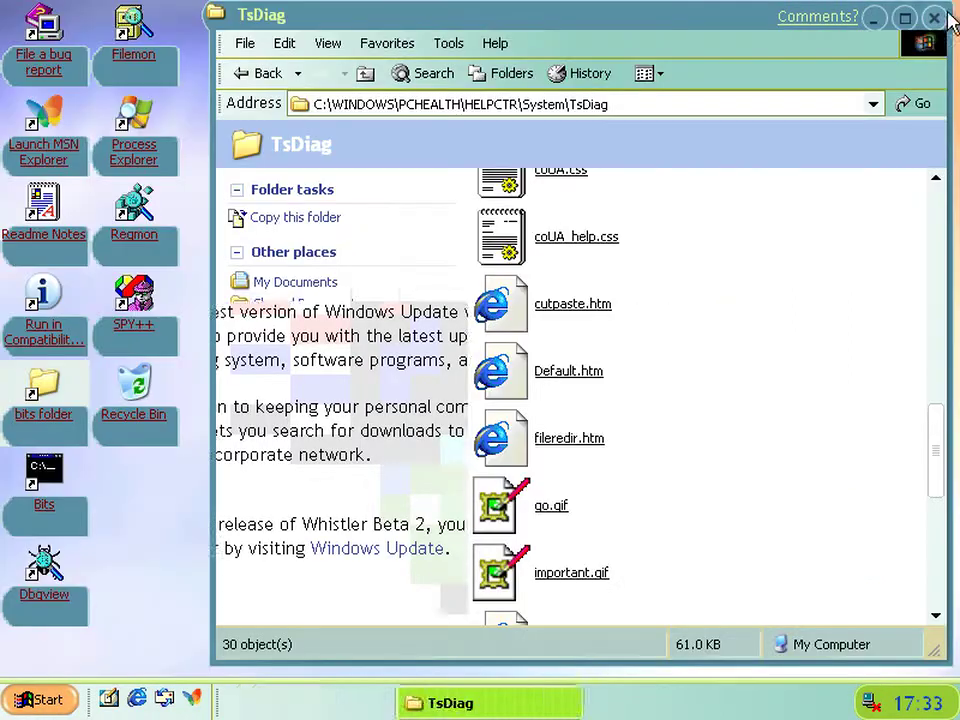
Run the previously used address hcp://system/UpdateCtr/updatecenter.htm from the Run dialog's history.
click(20, 699)
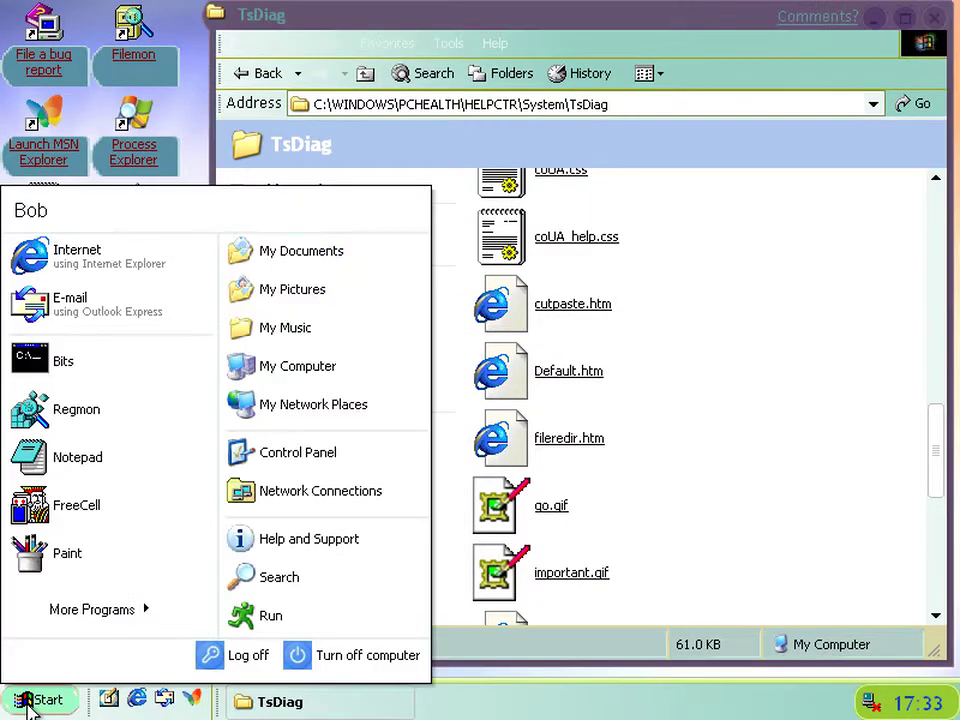
click(270, 616)
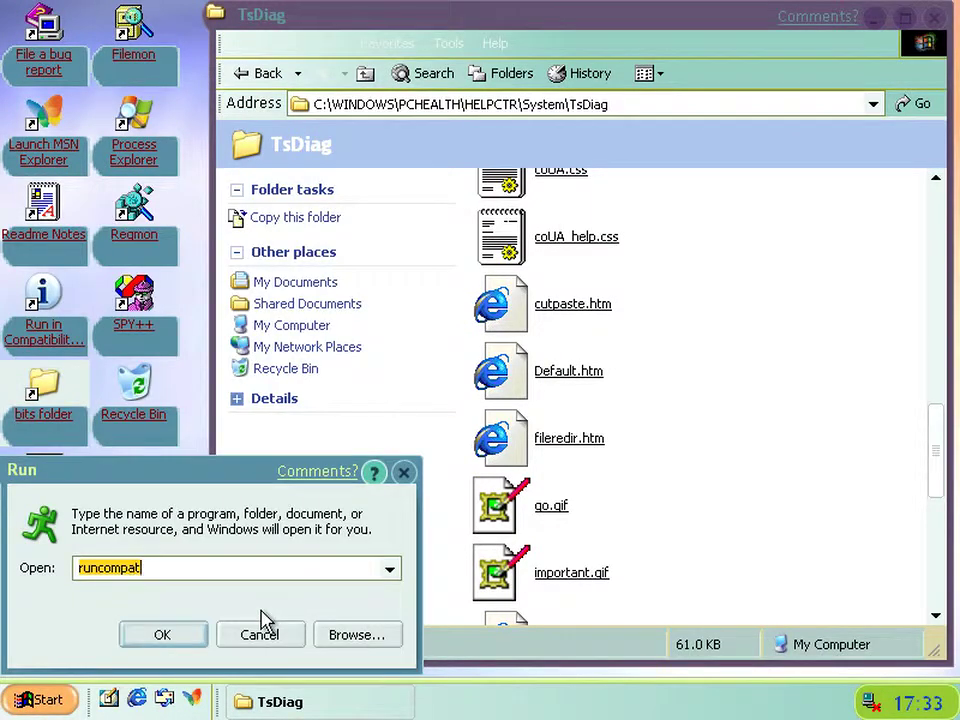
key(Down)
key(Down)
key(Down)
key(Down)
key(Down)
key(Down)
key(Down)
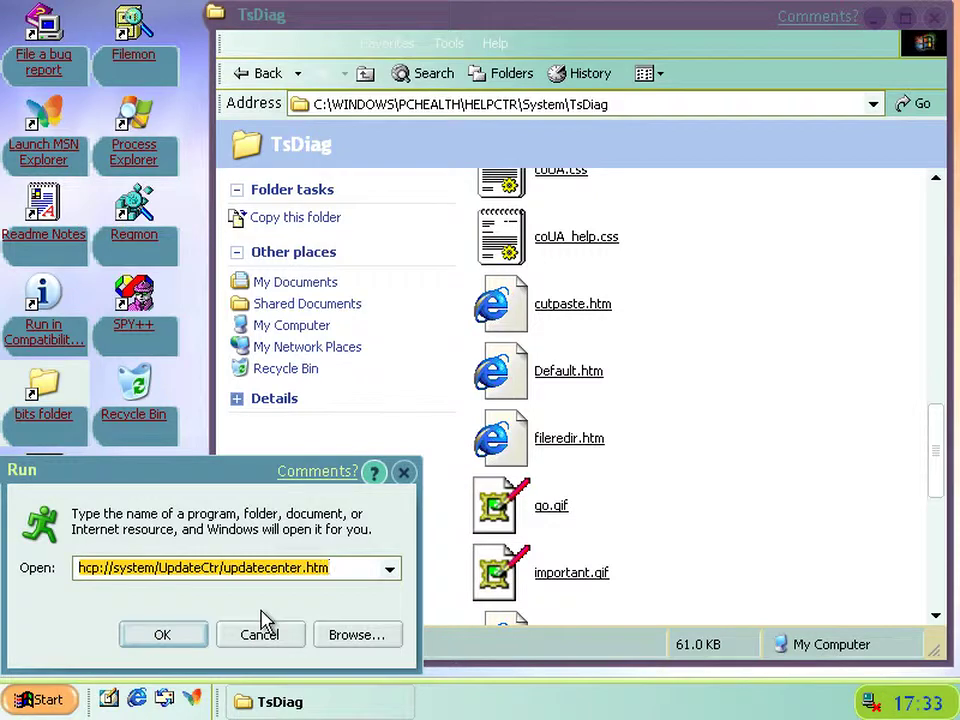
key(Up)
click(191, 636)
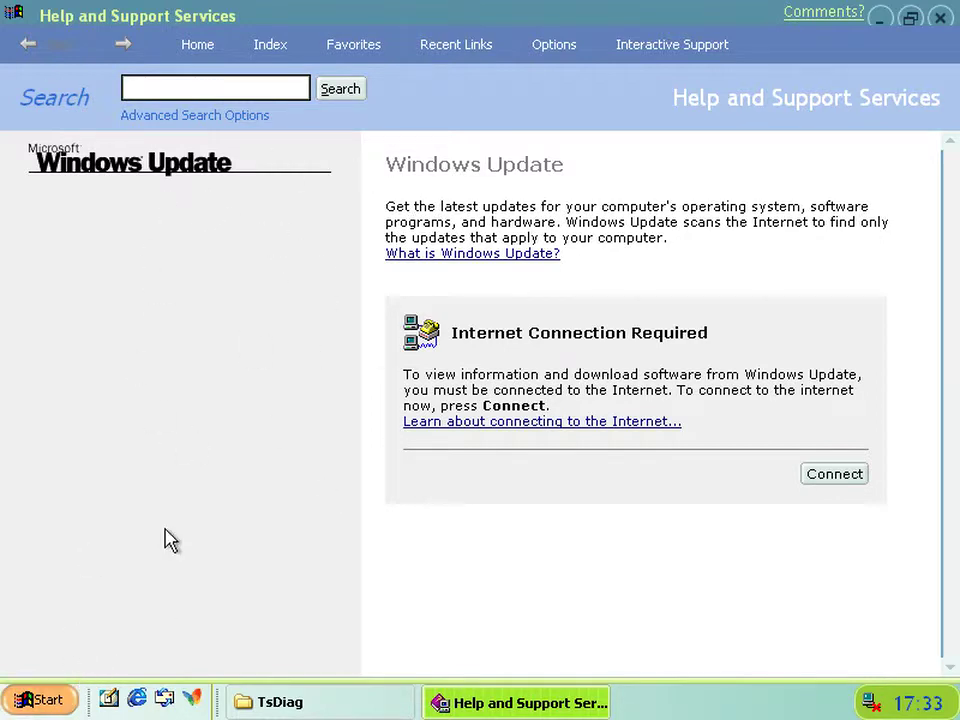
click(14, 703)
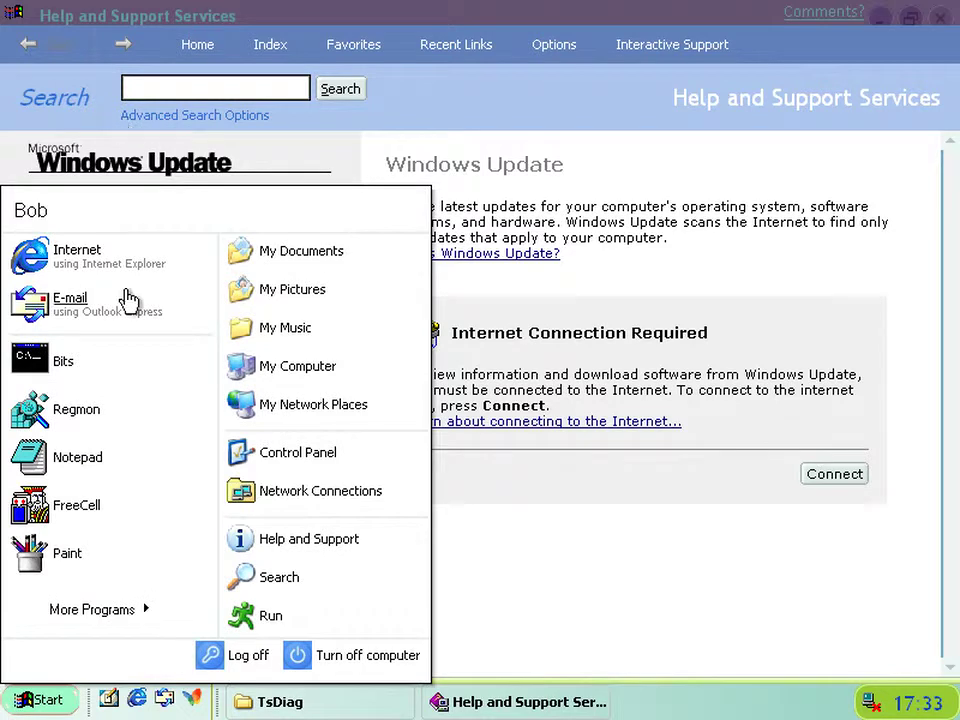
click(624, 213)
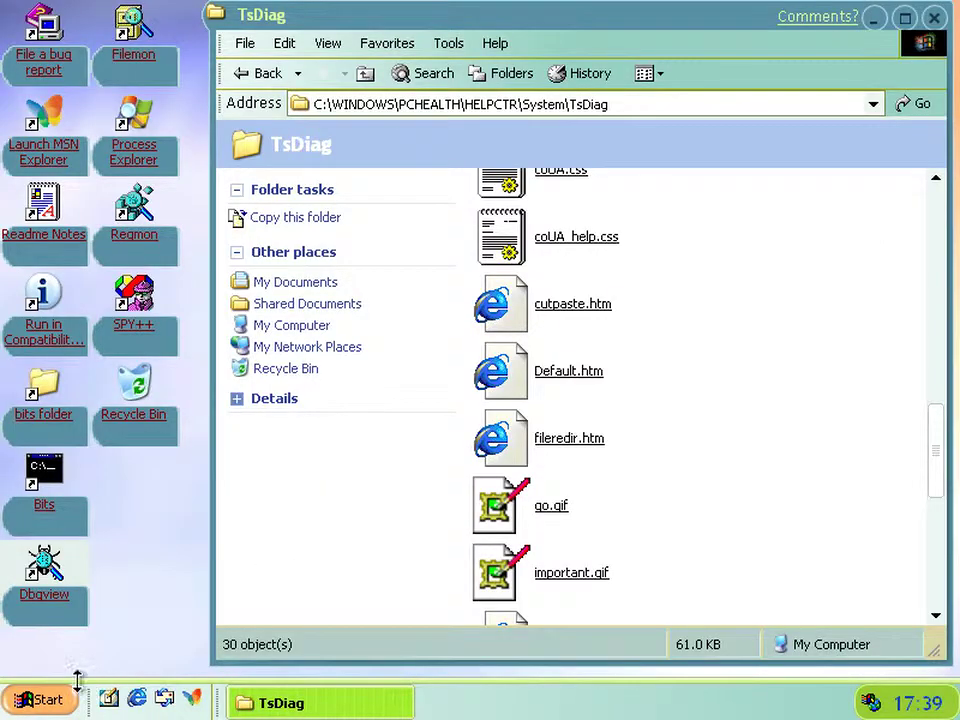
Run hcp://system/UpdateCtr/updatecenter.htm again, dismiss the Internet Explorer error, and close Help and Support Services.
click(48, 700)
click(266, 628)
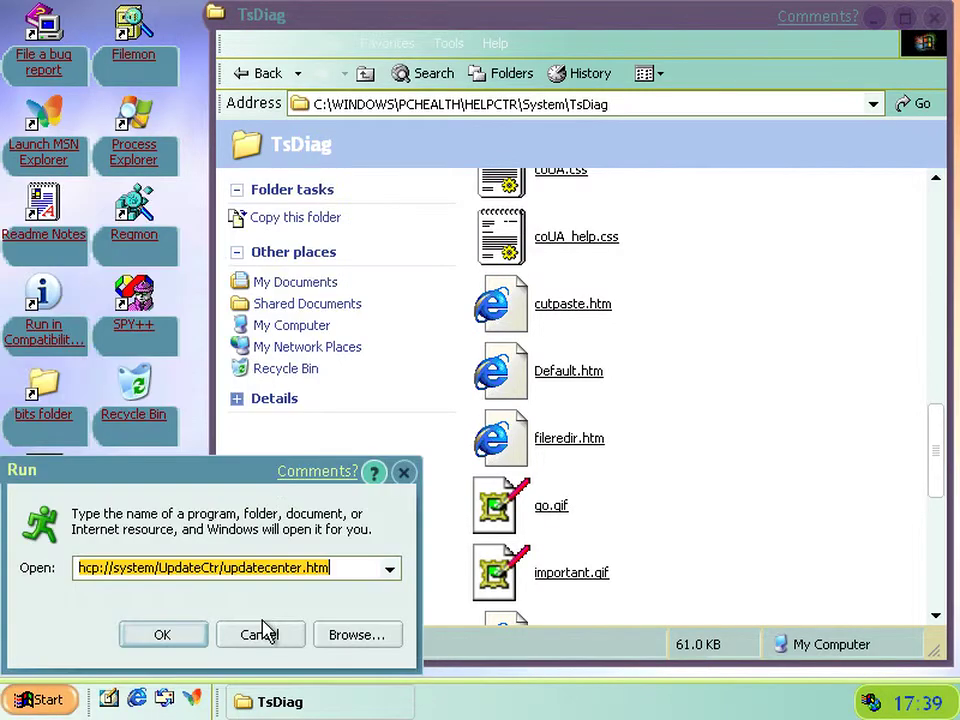
click(206, 636)
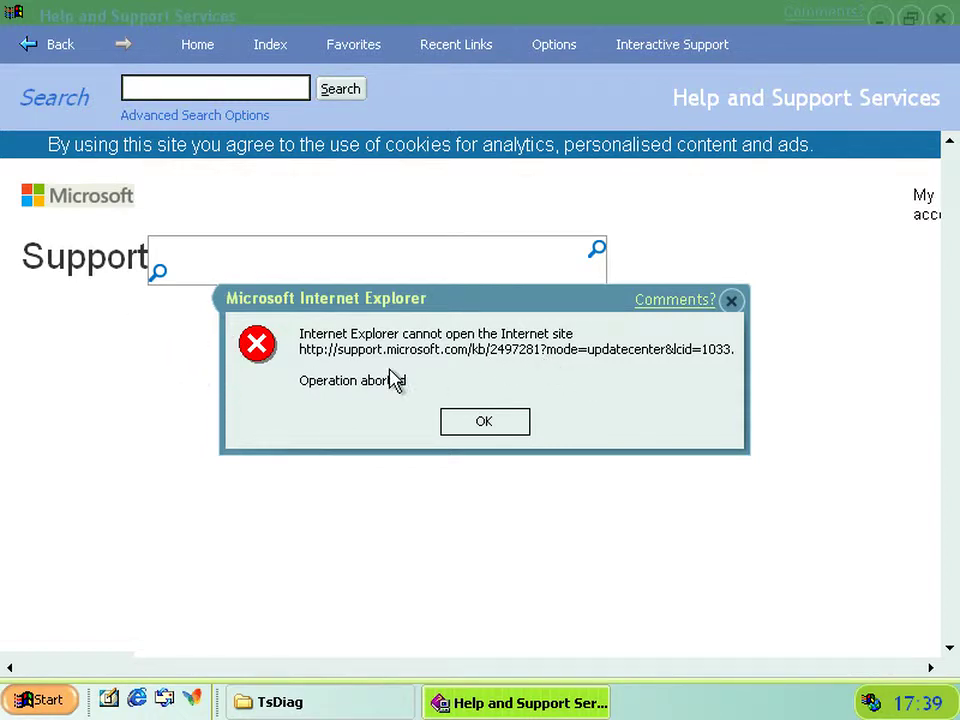
click(482, 426)
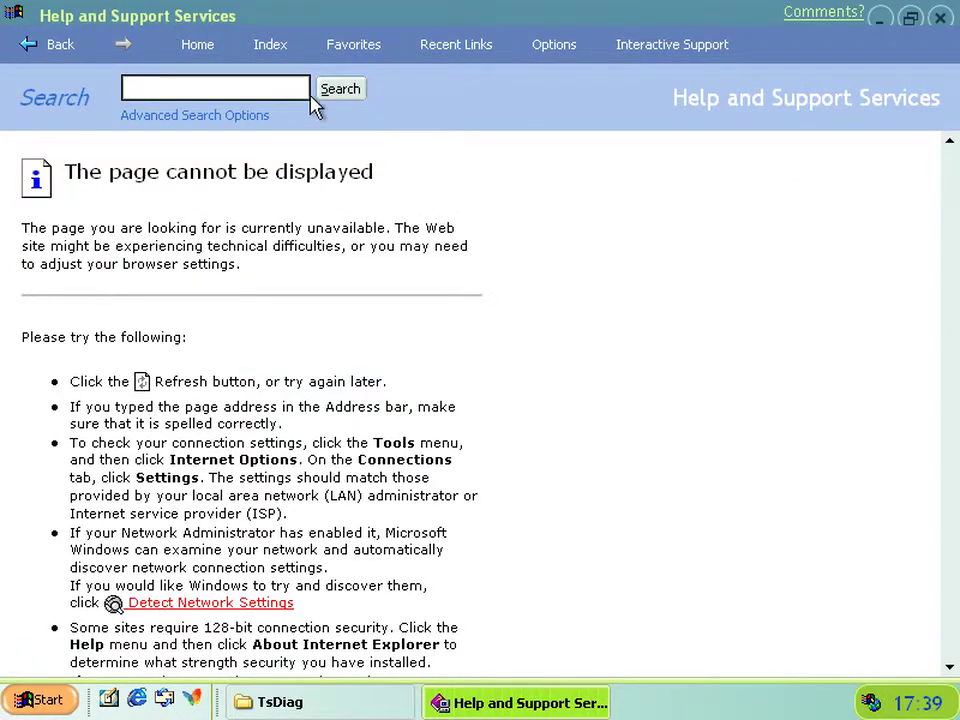
click(941, 18)
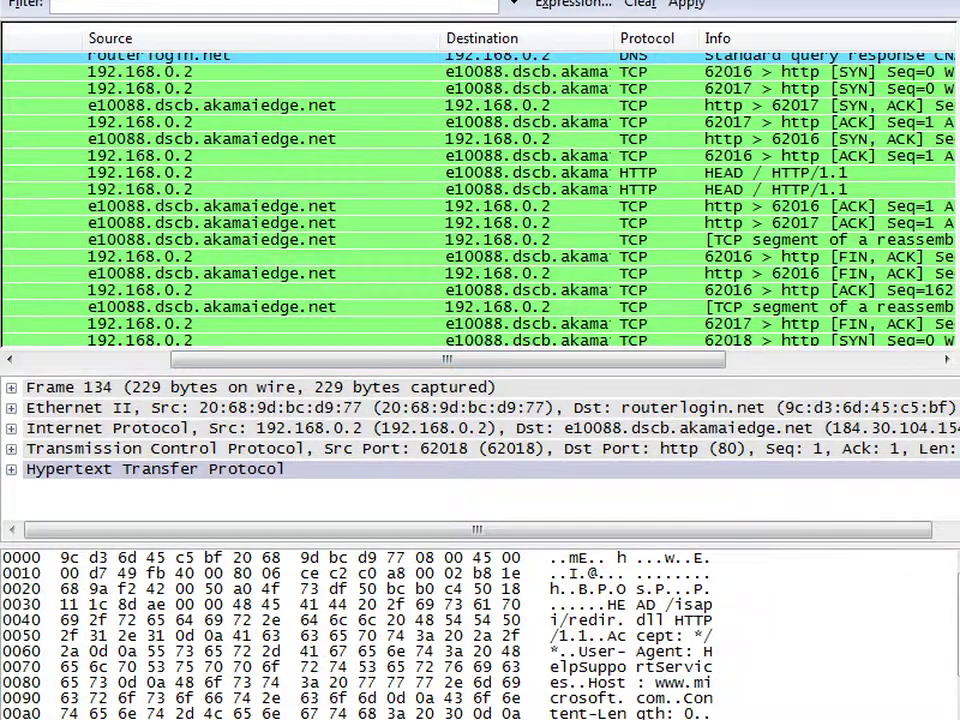
In Wireshark, follow the TCP stream of the first SYN packet from port 62016, close the stream view, and clear the filter.
right_click(552, 72)
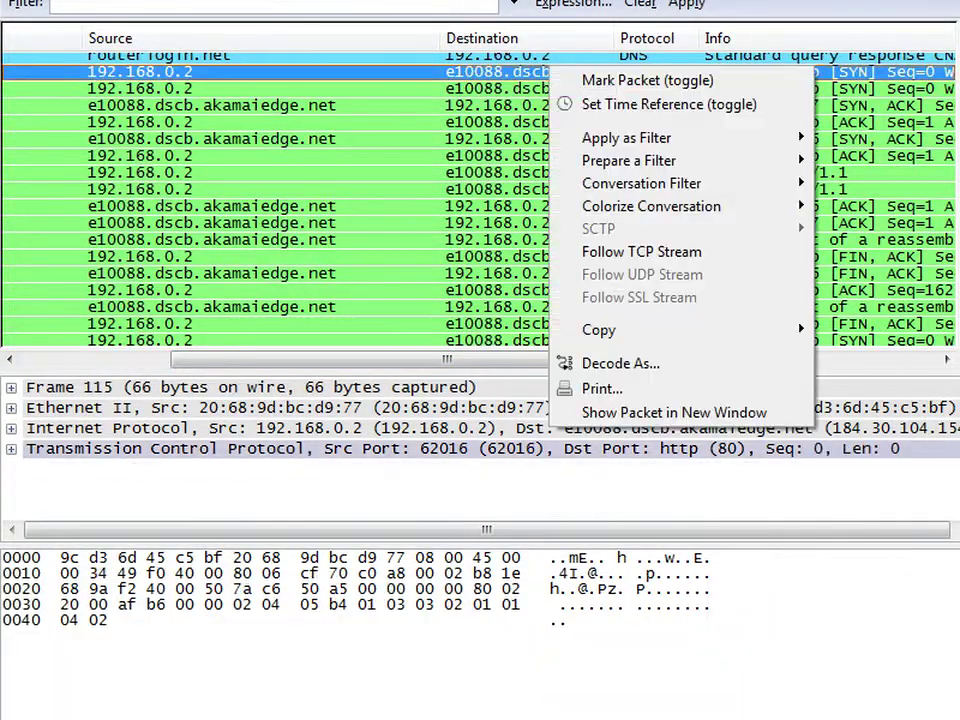
click(641, 251)
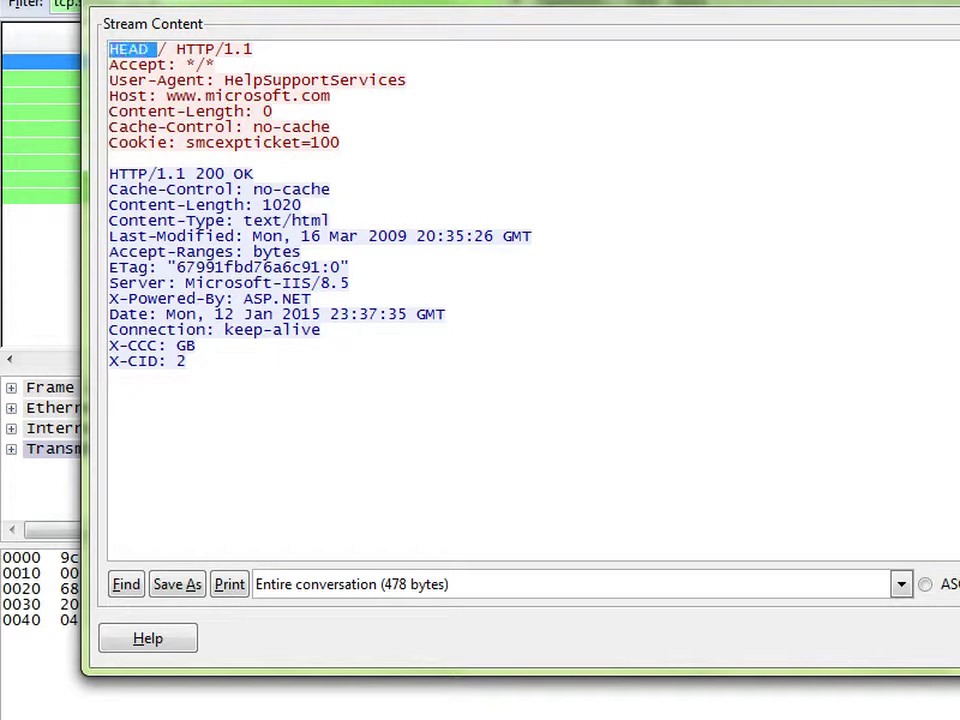
click(312, 126)
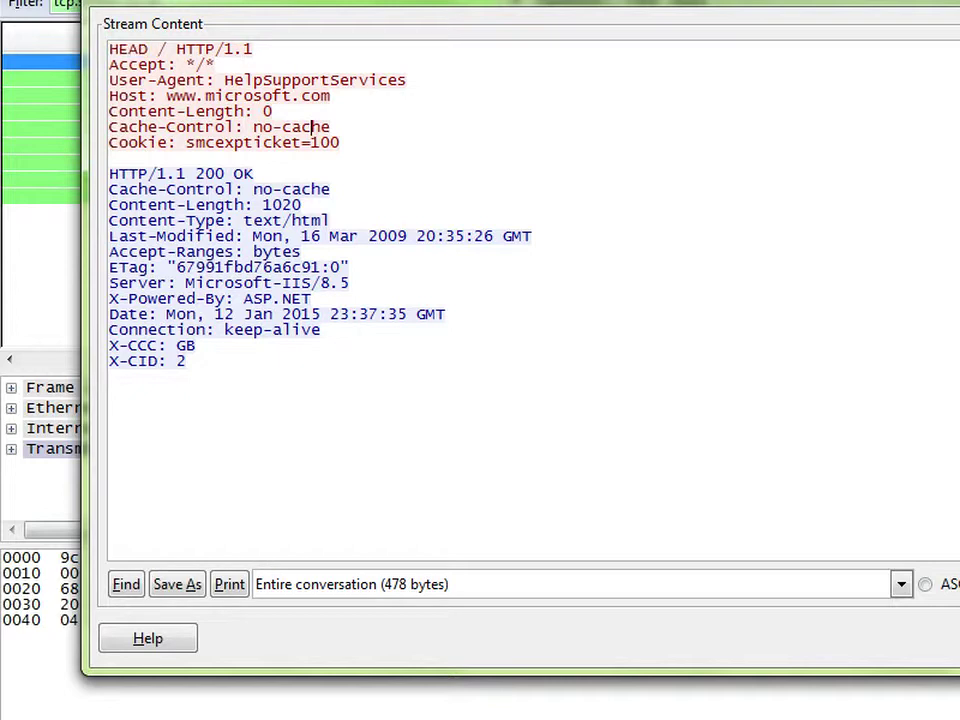
key(Escape)
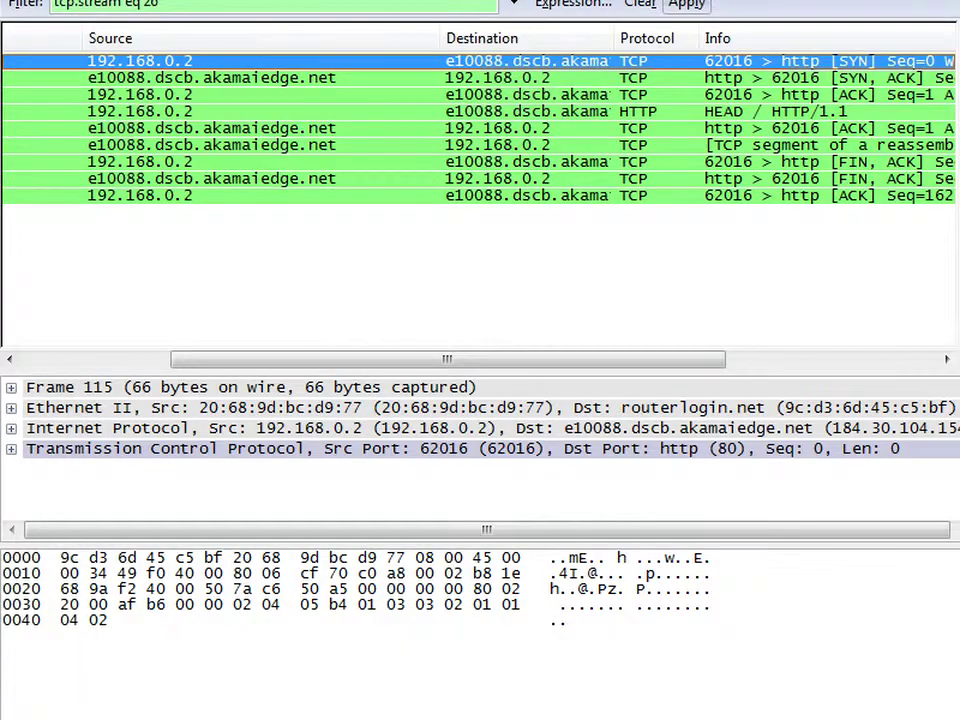
click(640, 3)
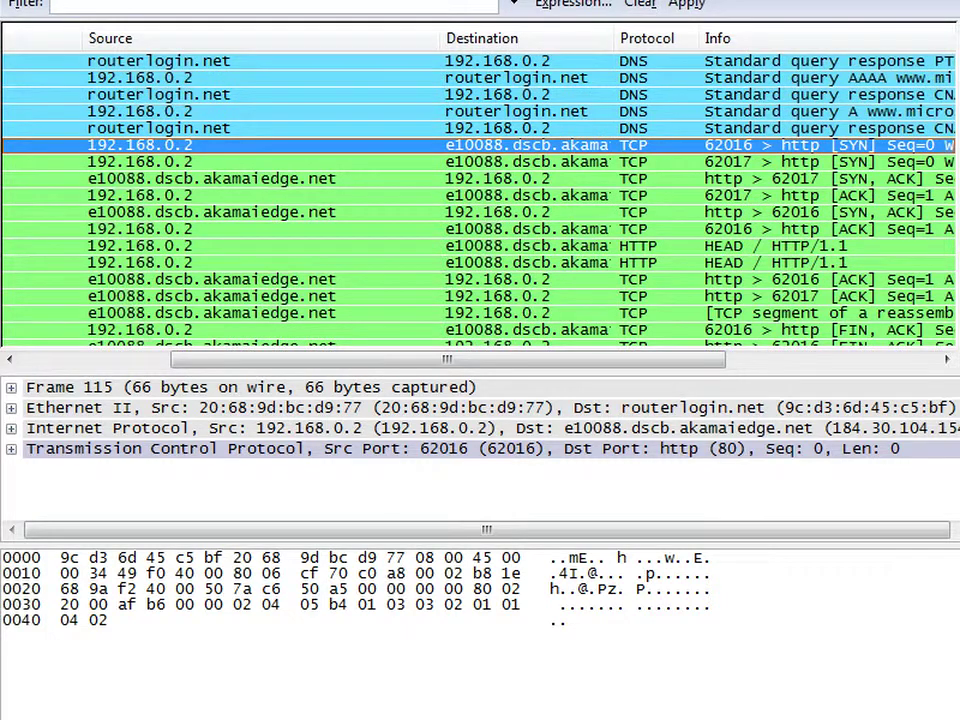
Follow the TCP stream of the HEAD /isapi/redir.dll request and highlight the server's HTTP status line.
scroll(480, 195, down, 5)
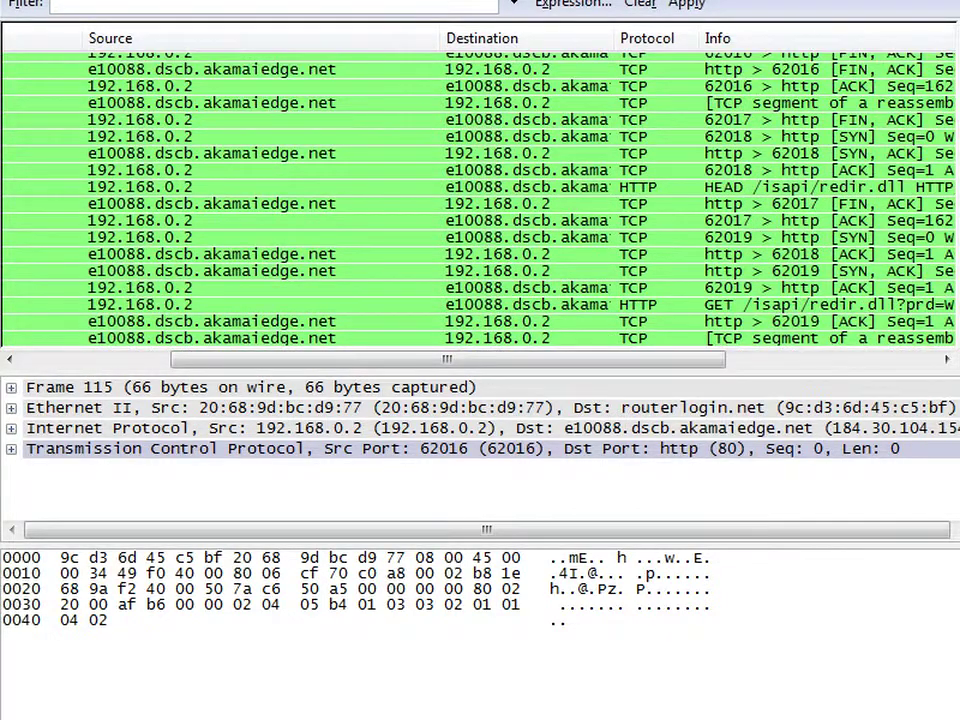
right_click(756, 187)
click(800, 362)
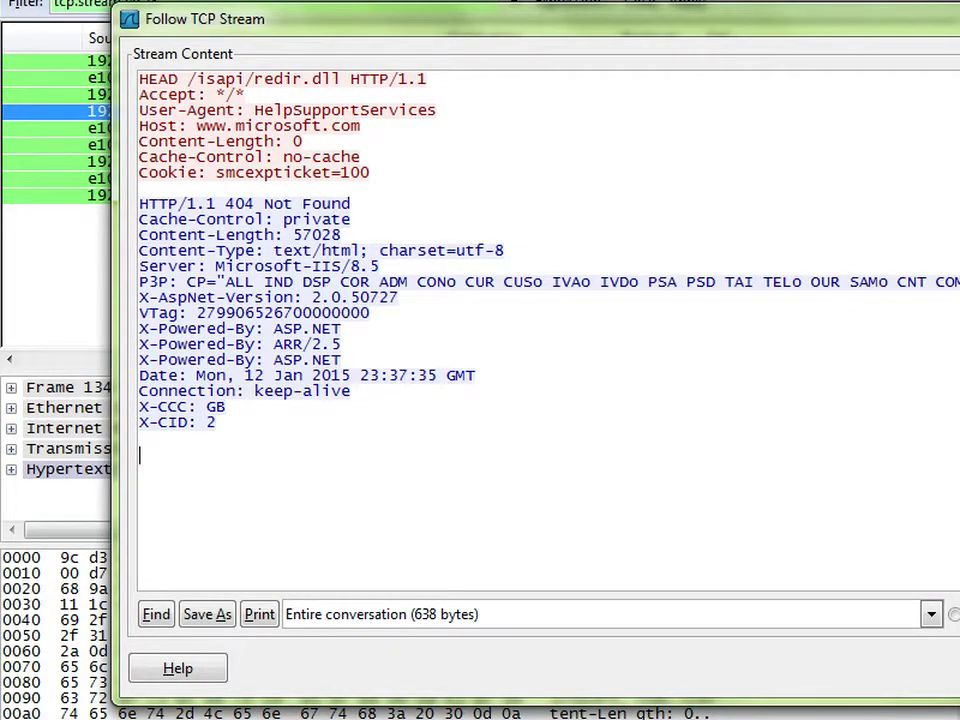
drag(350, 204, 168, 204)
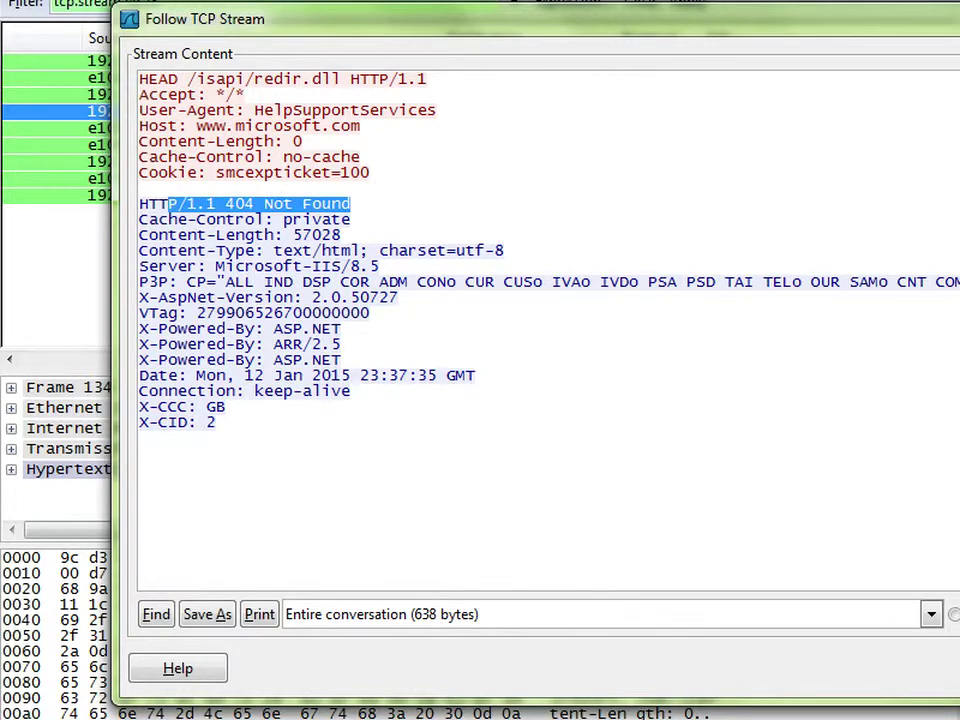
Check the response headers of the HEAD /isapi/redir.dll stream, close the stream view, and clear the filter.
click(205, 204)
click(342, 344)
click(342, 234)
key(ctrl+shift+End)
key(Escape)
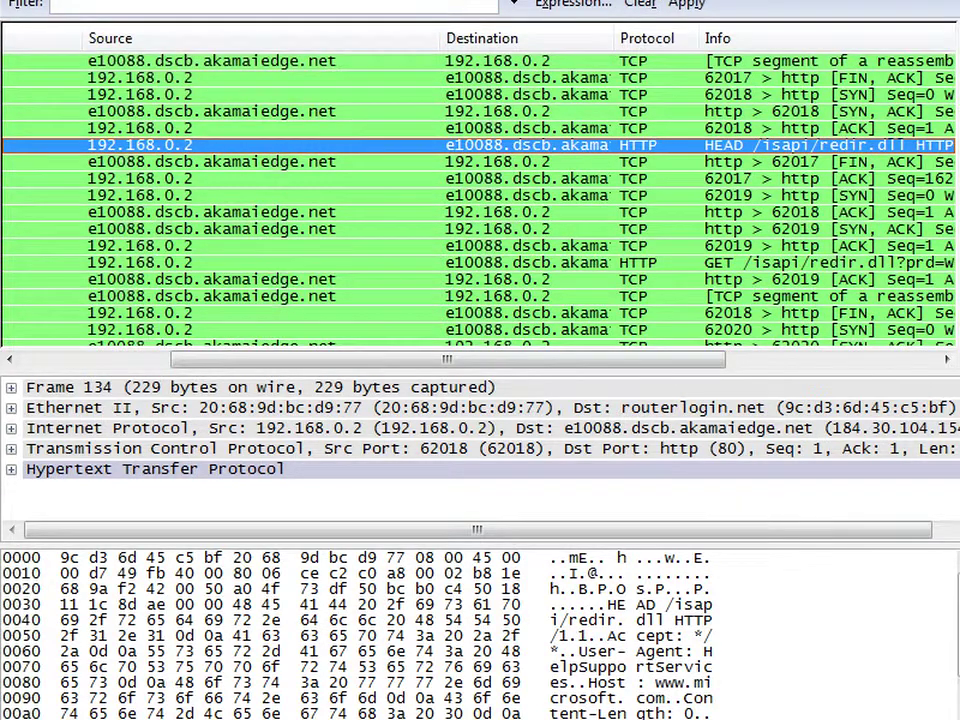
Follow the TCP stream of the GET /isapi/redir.dll request and highlight the Whistler and updatectr parameter values in its first line.
right_click(808, 264)
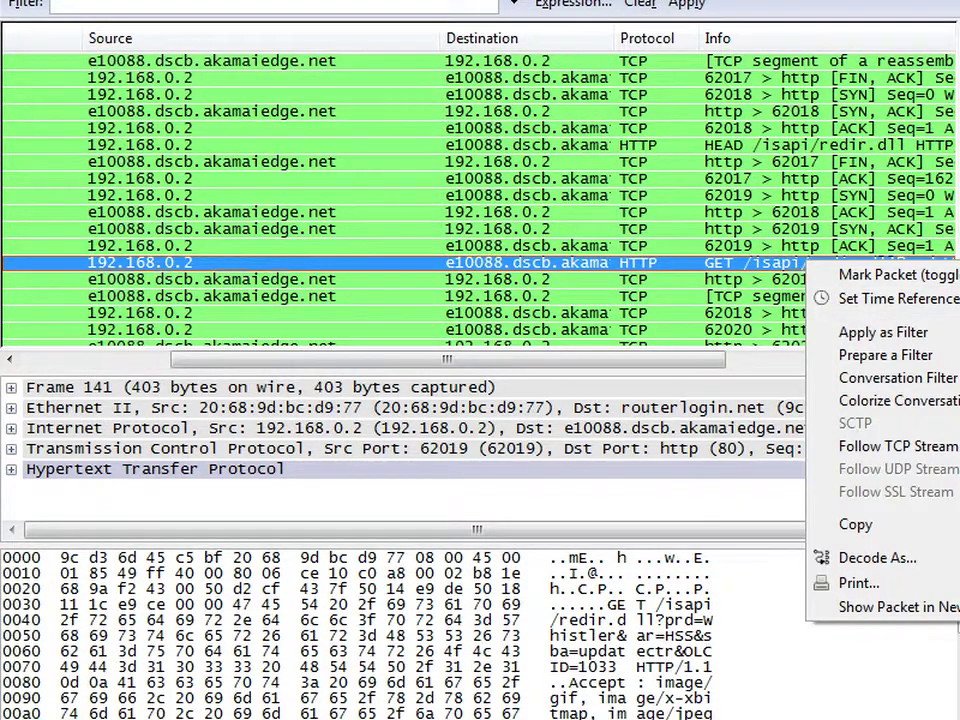
click(895, 446)
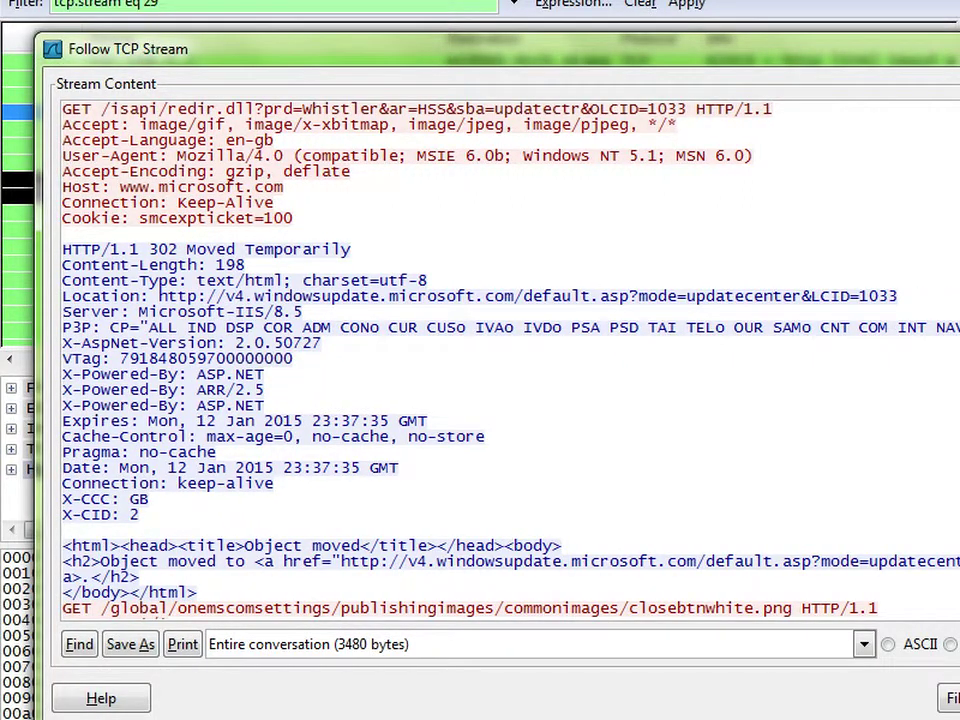
double_click(238, 109)
click(267, 109)
drag(299, 109, 407, 109)
click(401, 109)
drag(495, 109, 590, 109)
click(590, 109)
Read through the rest of the GET /isapi/redir.dll conversation, close the stream view, and clear the filter.
scroll(321, 249, down, 10)
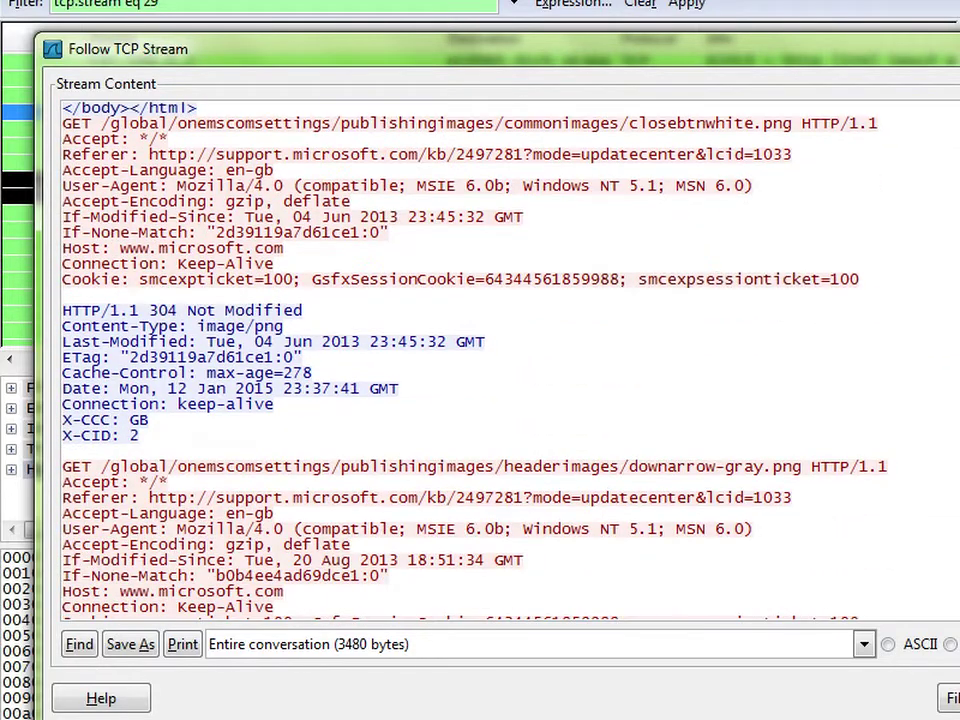
scroll(475, 360, down, 3)
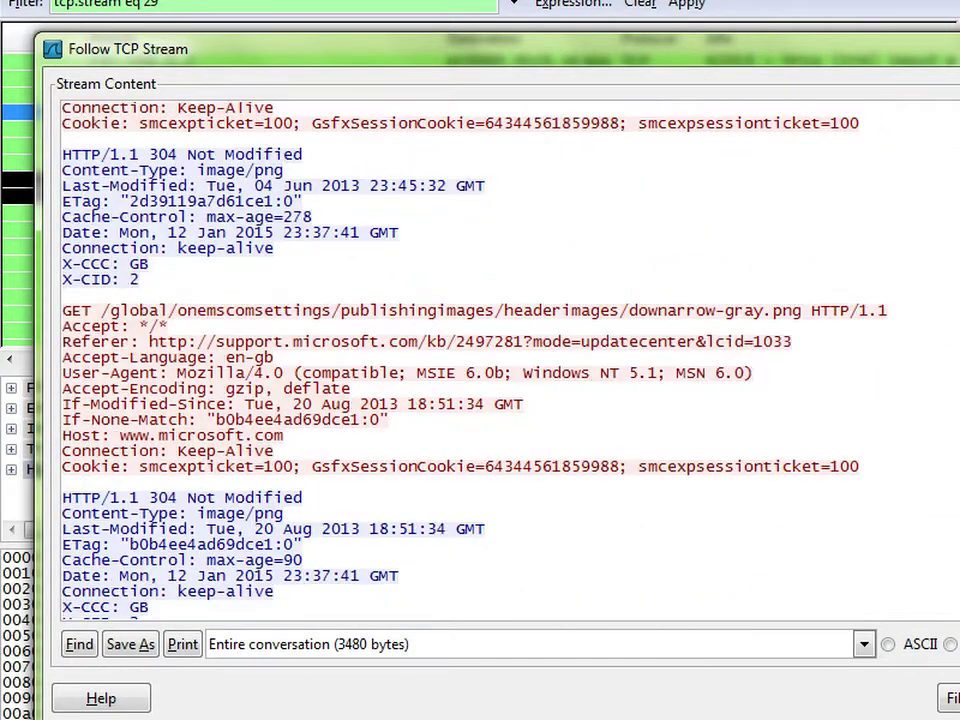
scroll(475, 360, down, 8)
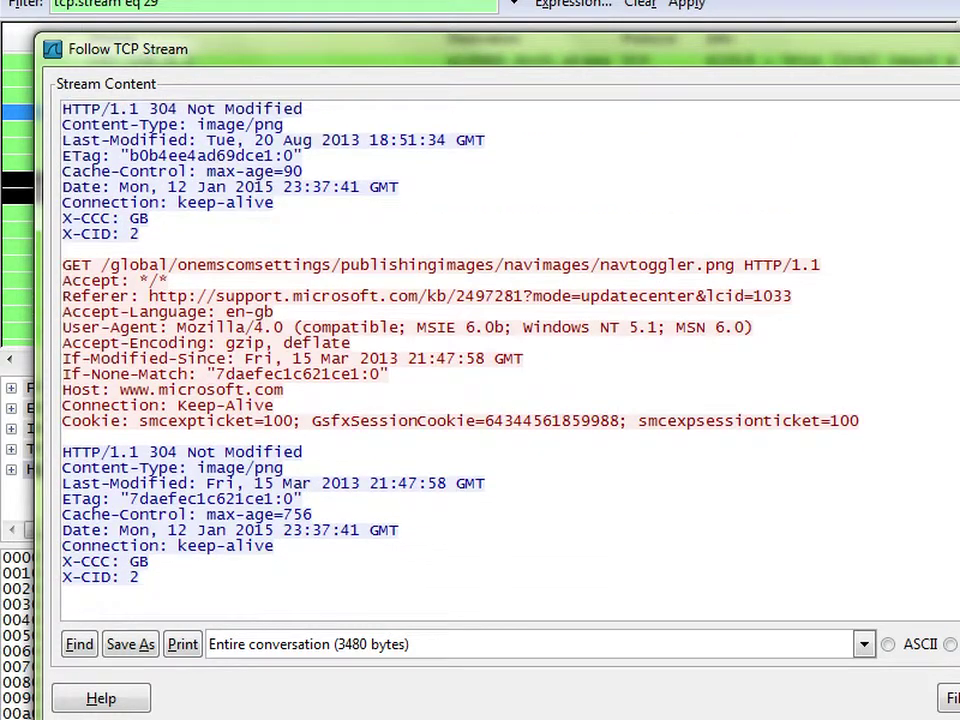
key(Escape)
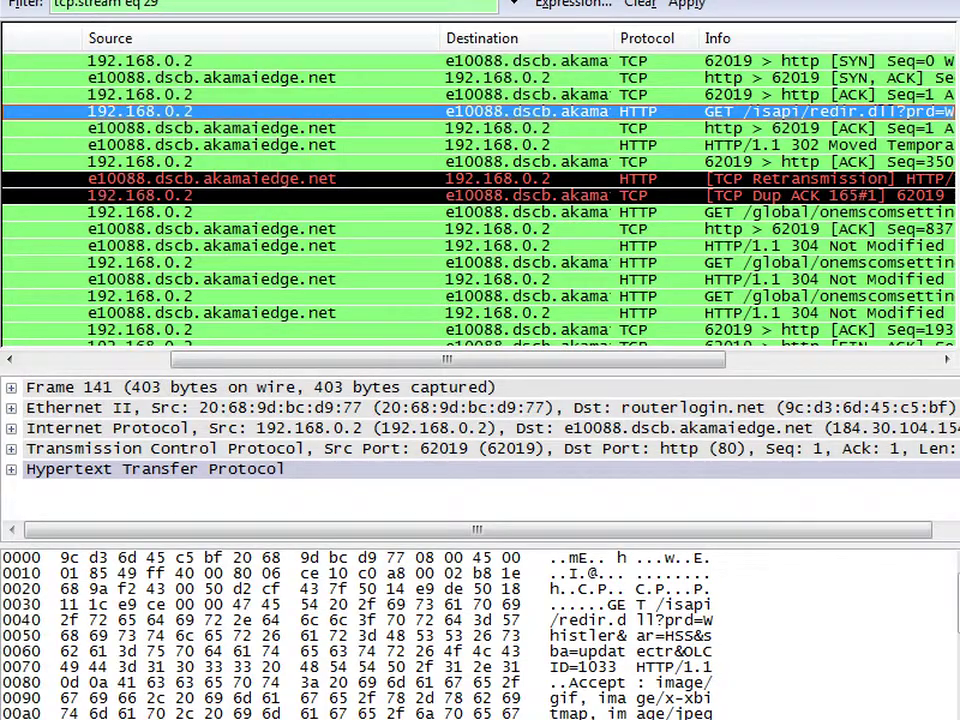
click(640, 4)
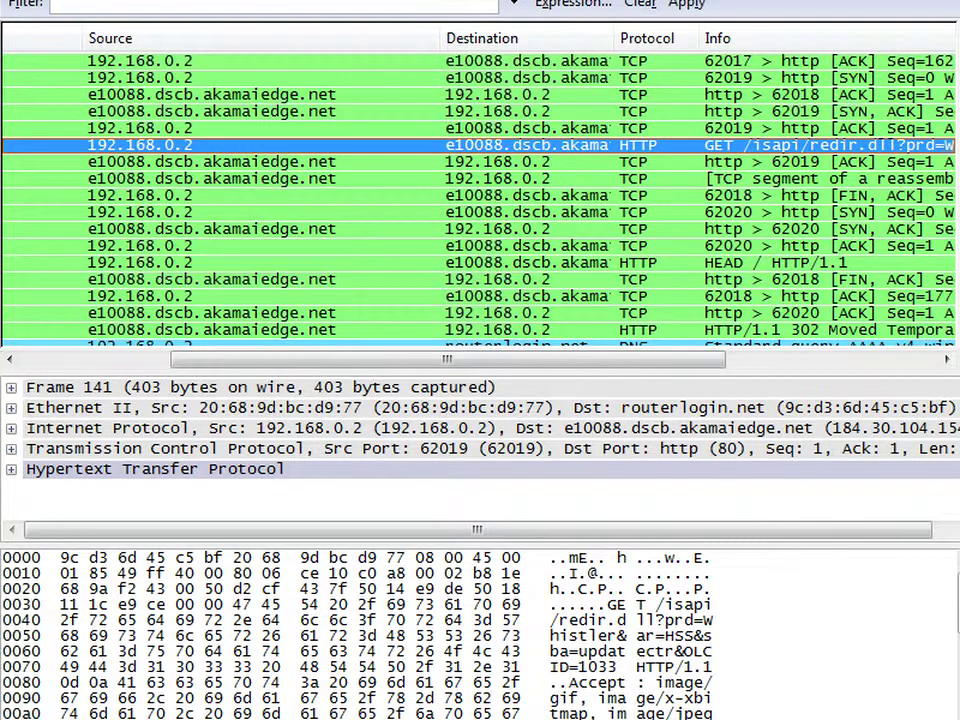
Follow the TCP stream of the GET /default.asp?mode=updatecenter request, highlight part of the redirect location, close the stream, and clear the filter.
scroll(480, 198, down, 6)
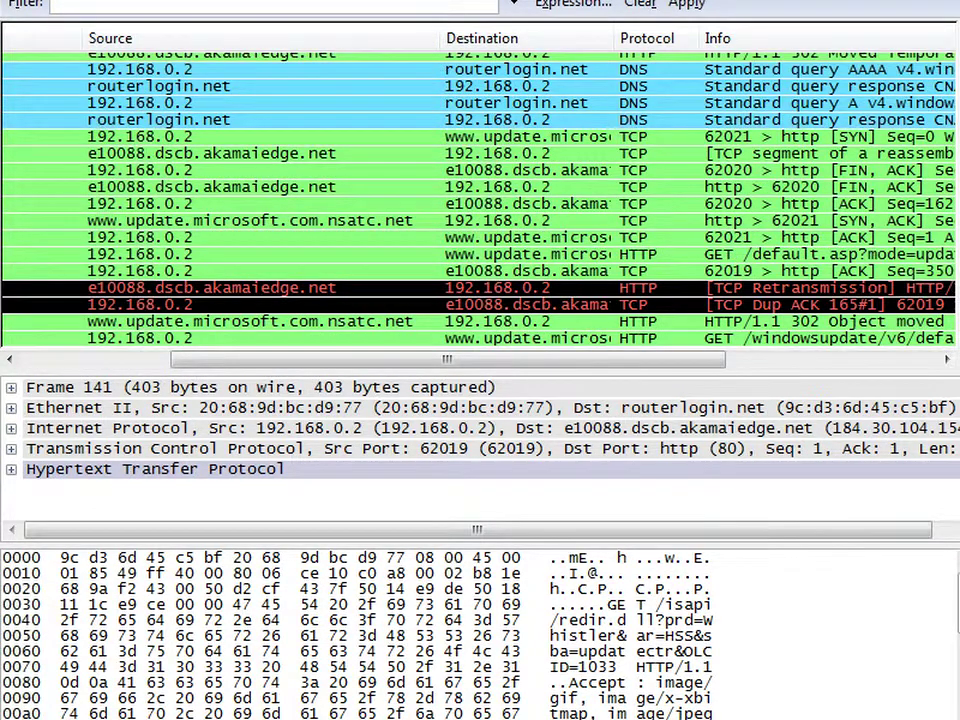
right_click(912, 252)
click(935, 440)
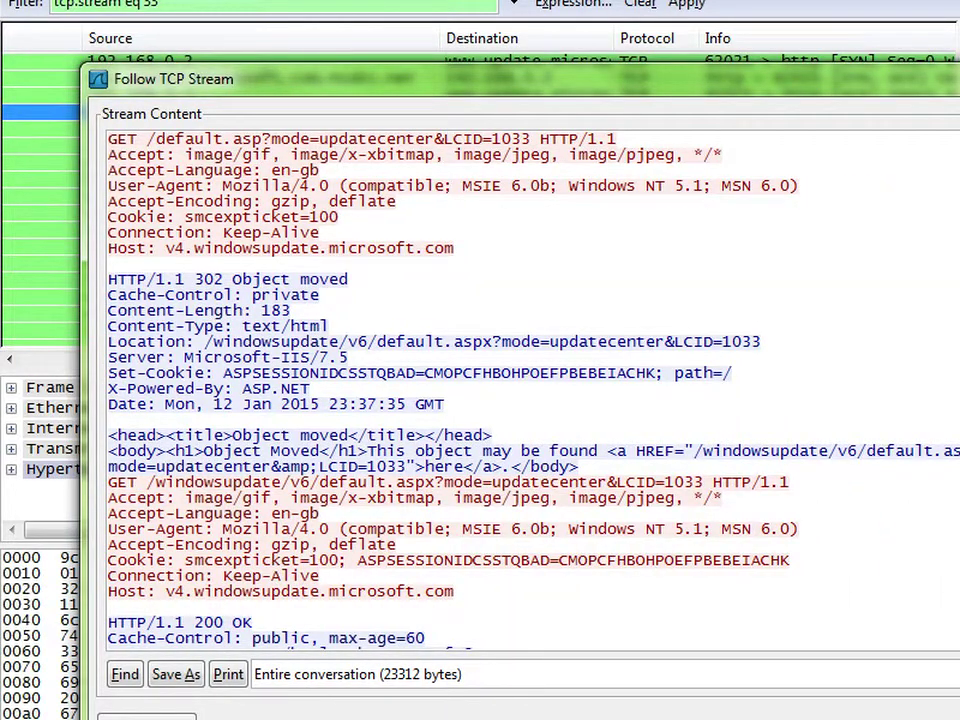
click(310, 140)
drag(367, 341, 262, 341)
click(520, 451)
key(Escape)
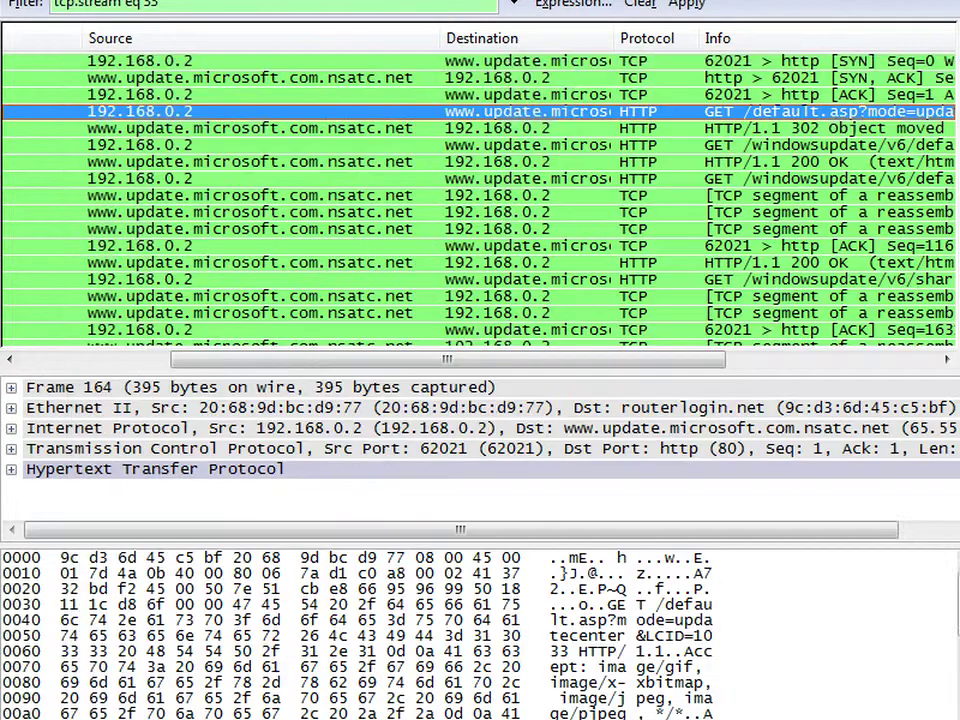
click(480, 3)
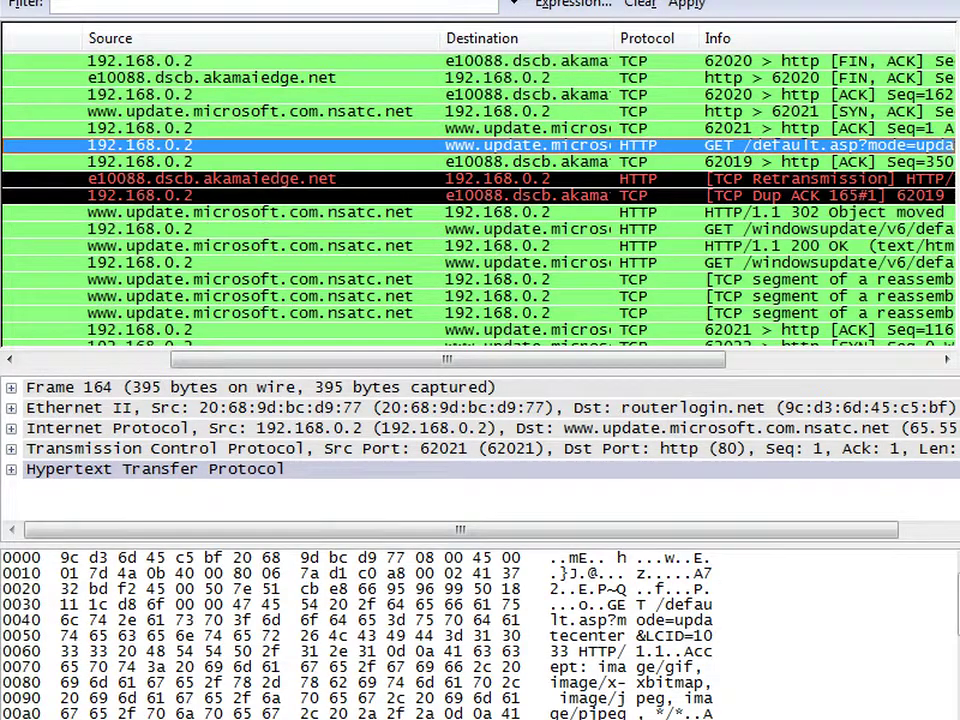
Select the second GET /windowsupdate/v6/defa… request packet in the capture and switch to the Whistler2 virtual machine.
key(Down)
key(Down)
key(Down)
key(Down)
key(Down)
key(Down)
key(Down)
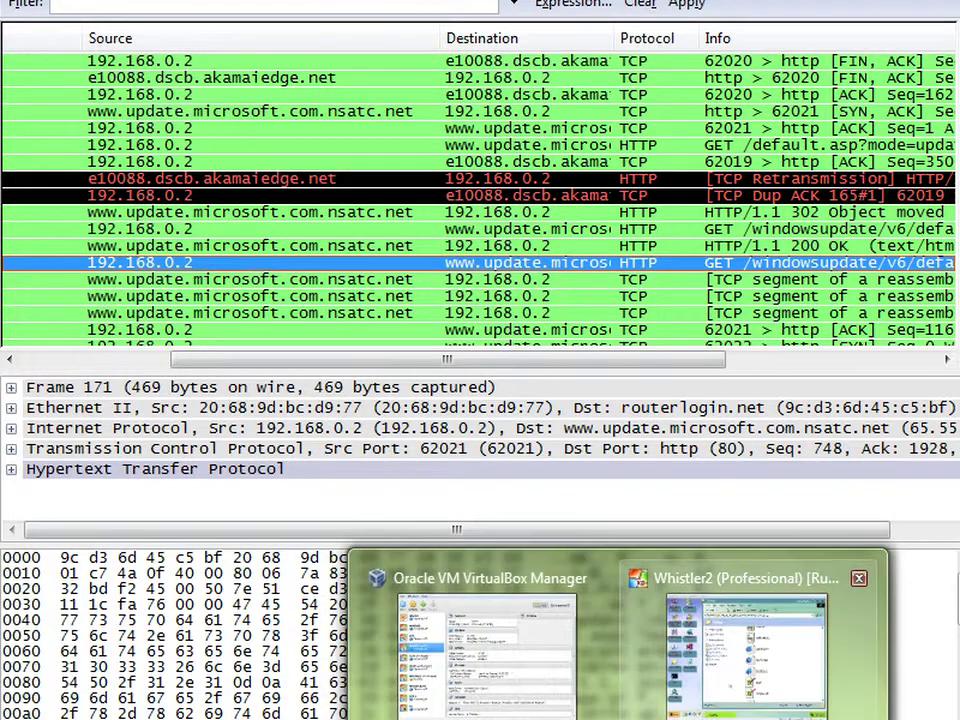
click(750, 640)
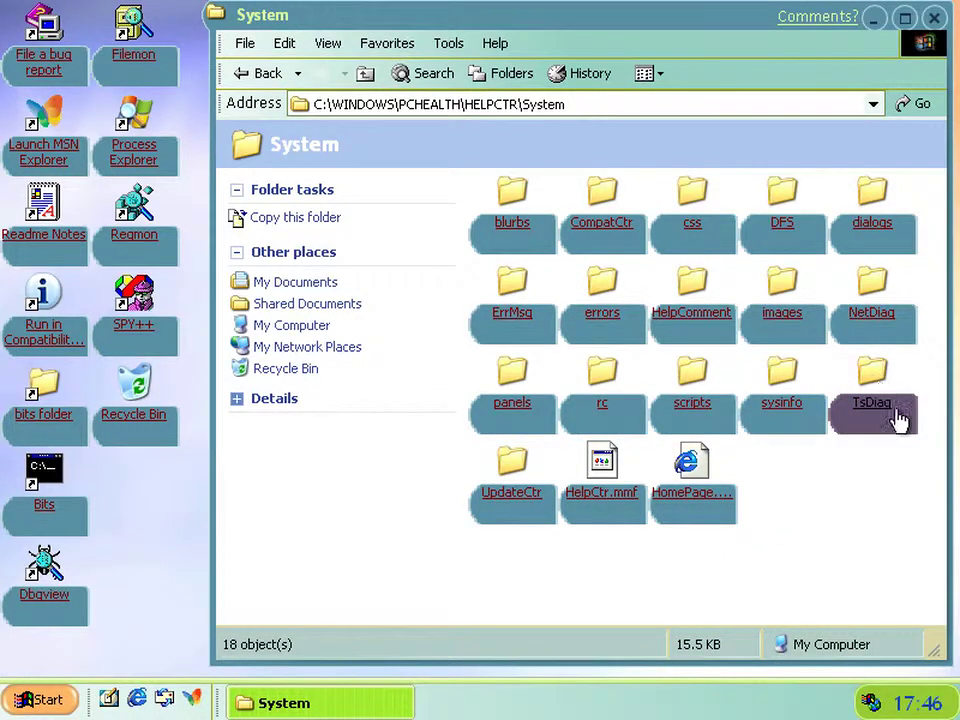
Open ErrorMessagesOffline.htm from the ErrMsg folder, refuse the ActiveX interaction, view the page, and close Internet Explorer.
click(502, 330)
click(600, 330)
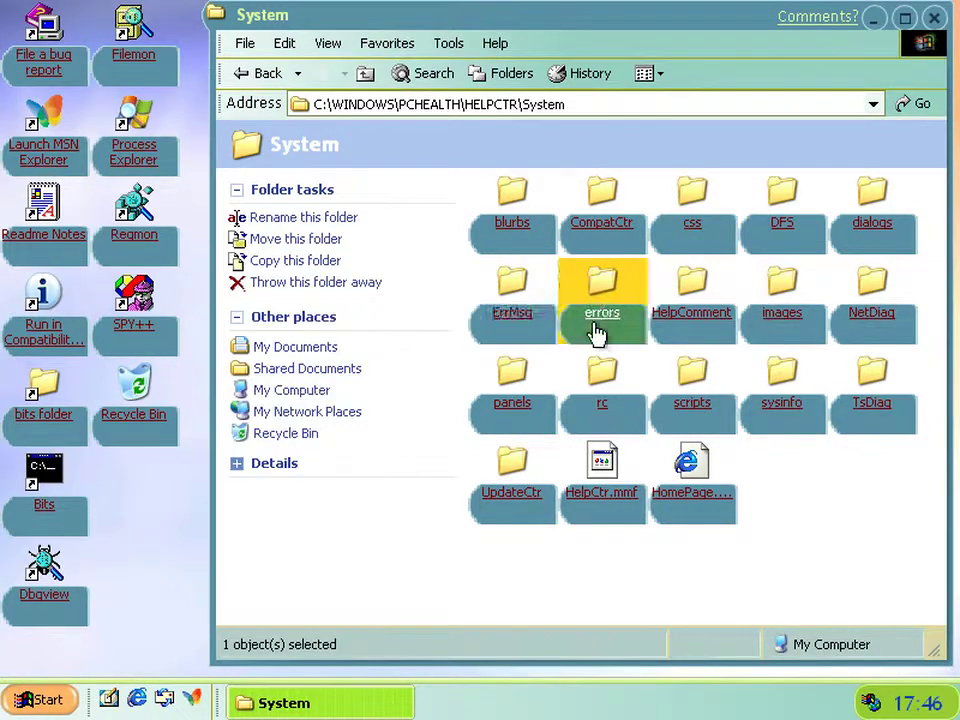
double_click(525, 321)
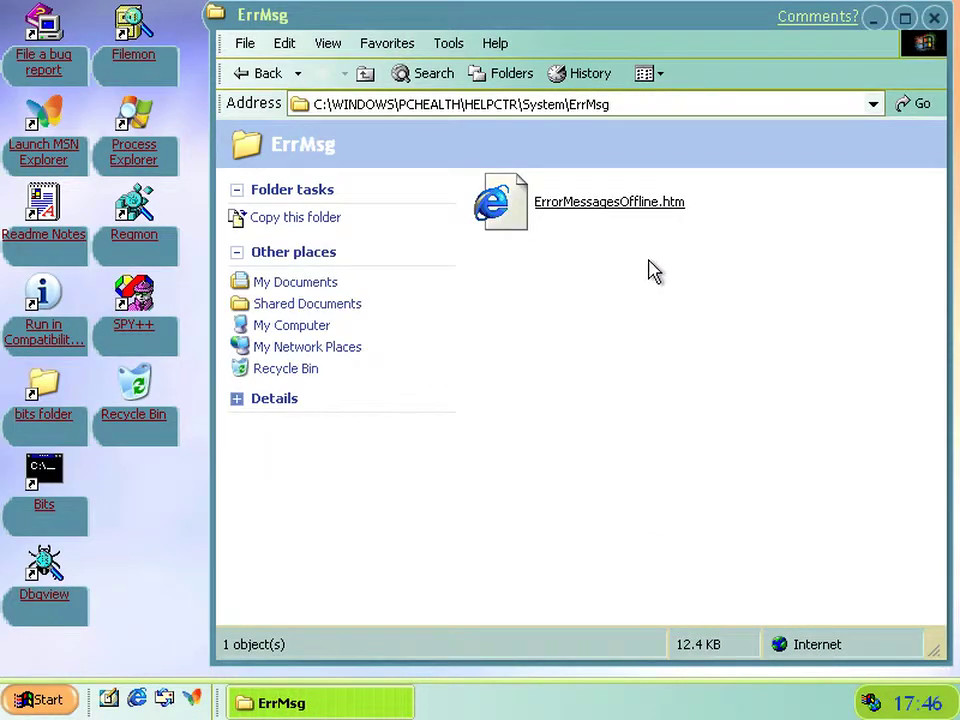
click(525, 215)
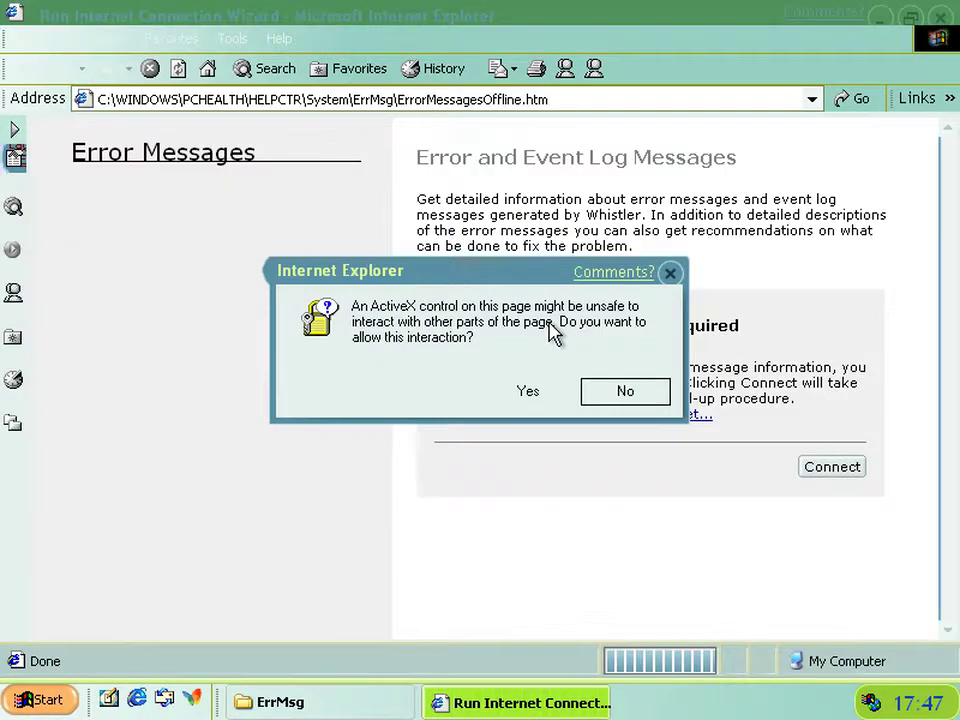
click(620, 392)
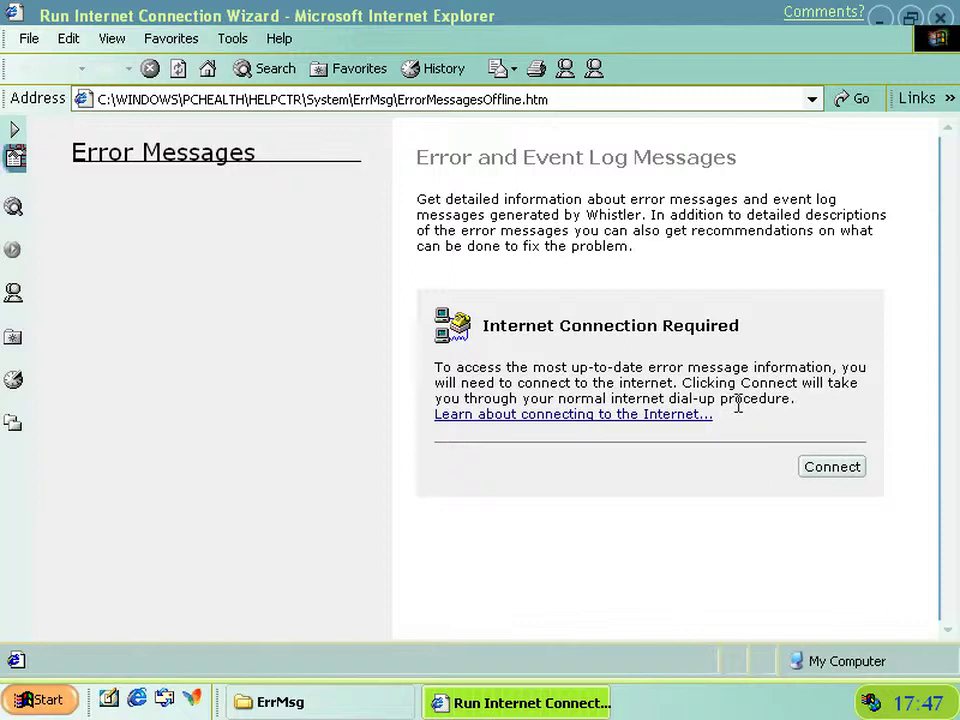
click(940, 17)
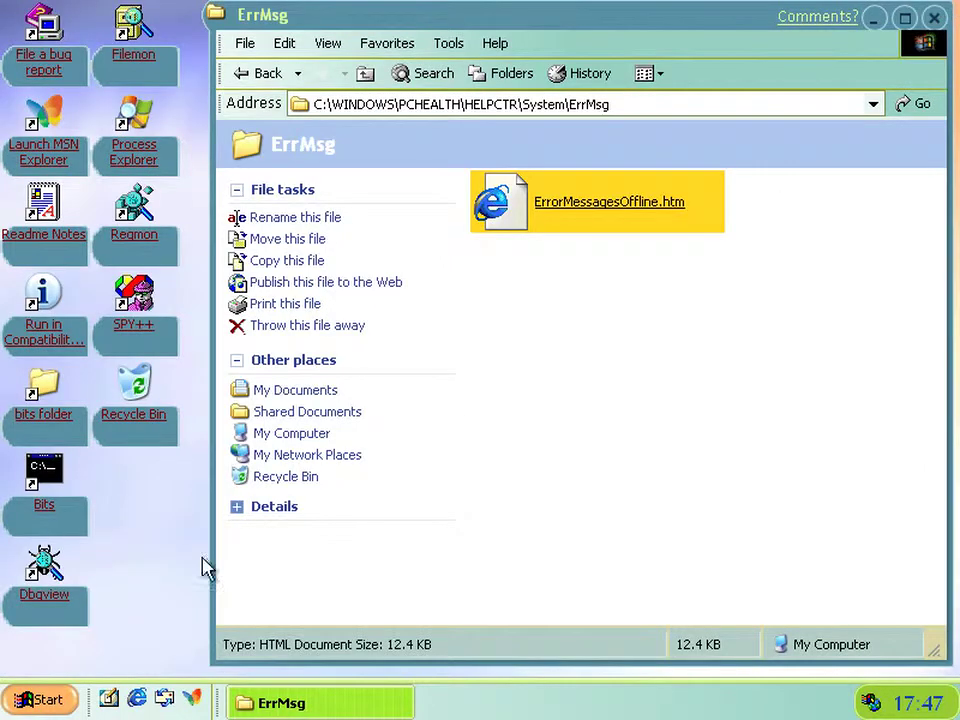
Run hcp://system/ErrMsg/ErrorMessagesOffline.htm from the Run dialog.
click(18, 708)
click(332, 621)
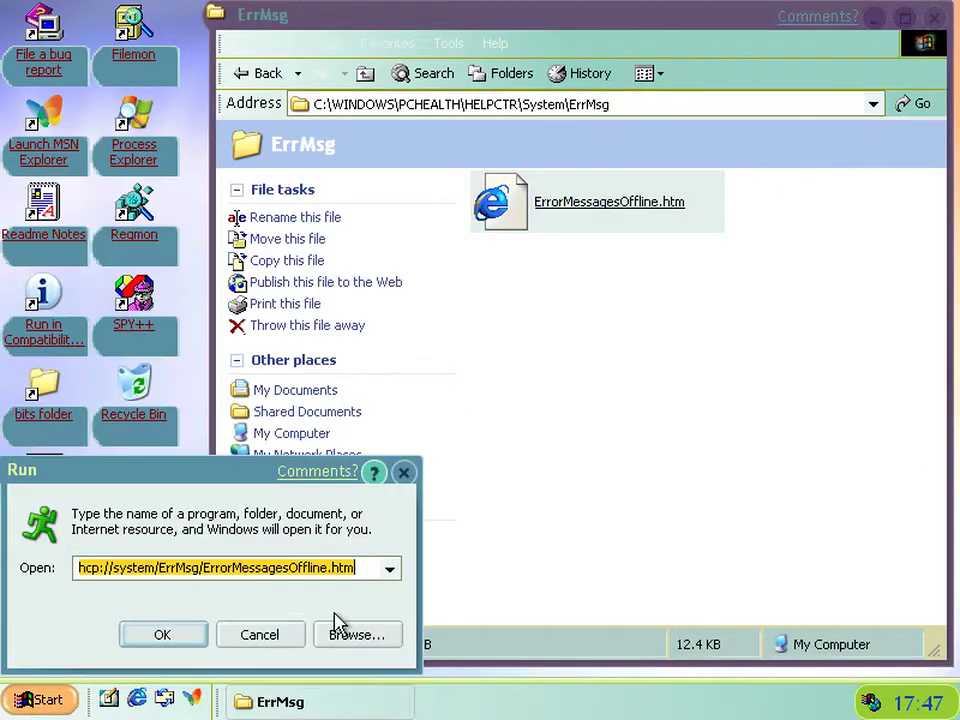
click(92, 568)
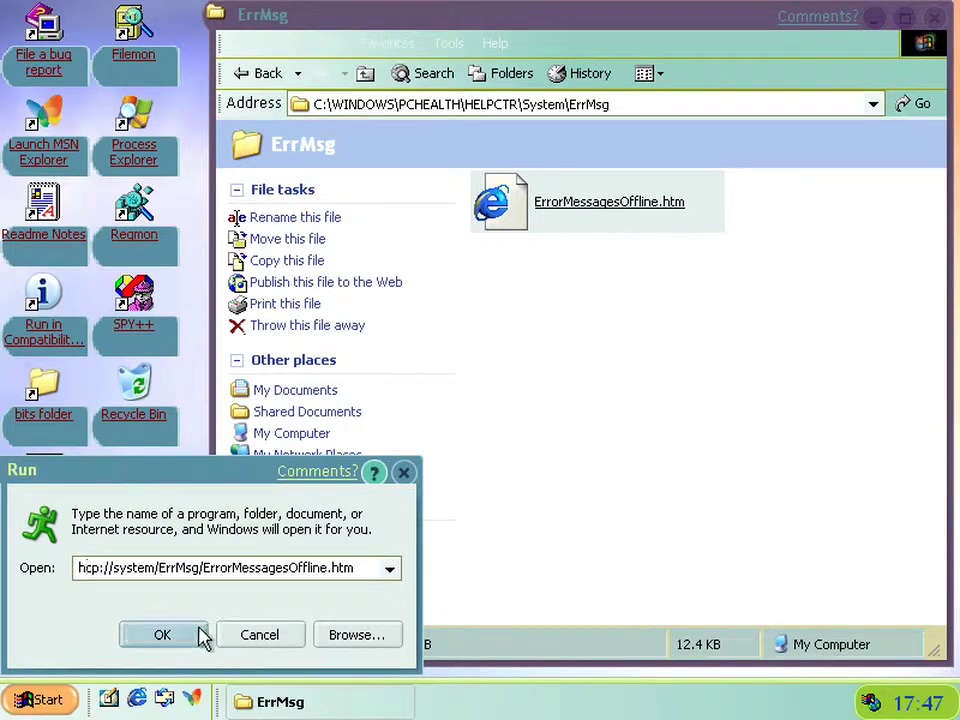
click(162, 635)
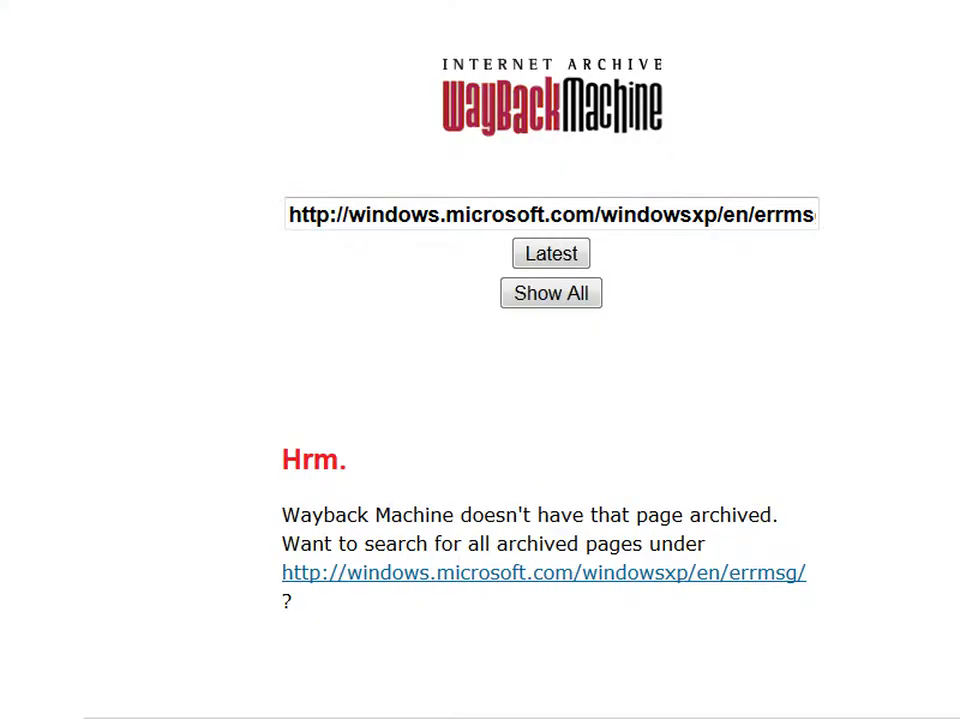
Remove the query string after default.asp in the Wayback Machine address, list its captures, and open the September 7, 2002 capture.
key(ctrl+a)
key(End)
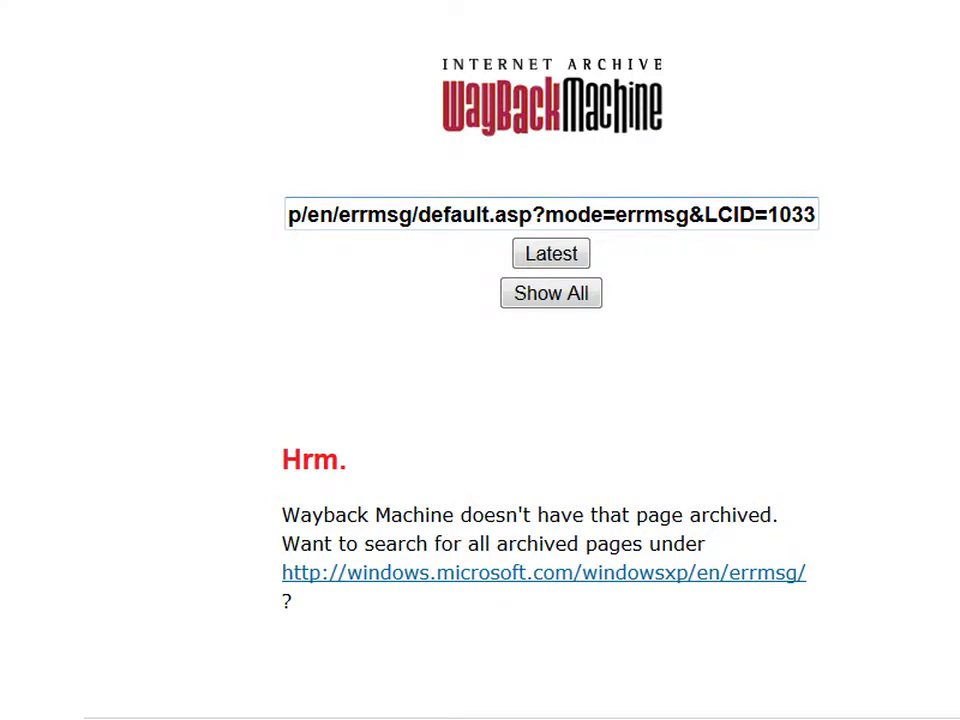
key(shift+End)
key(Delete)
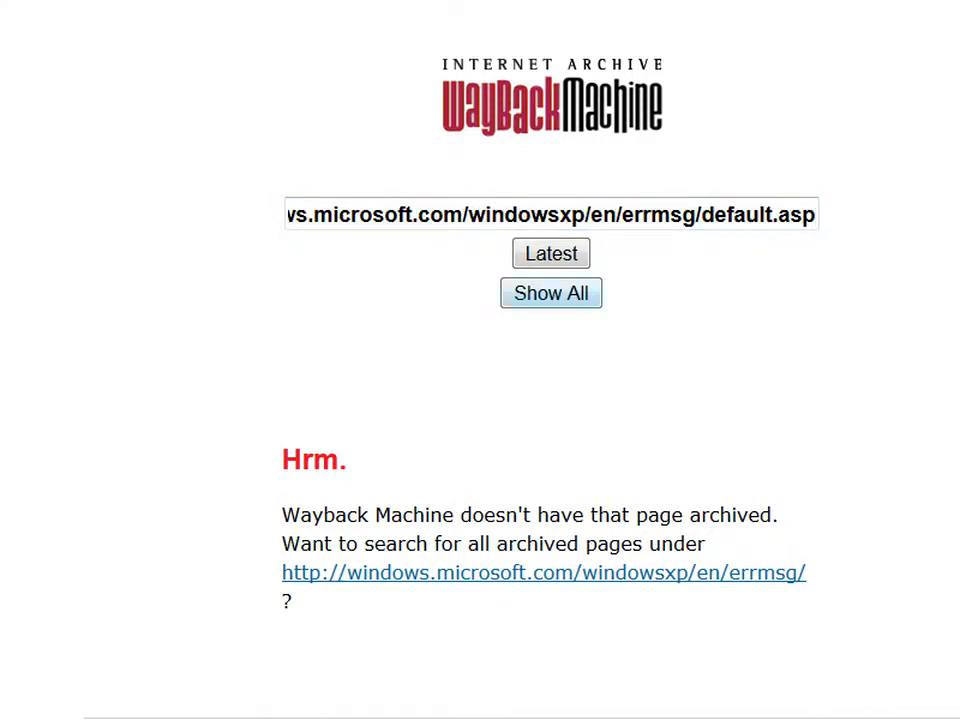
key(Return)
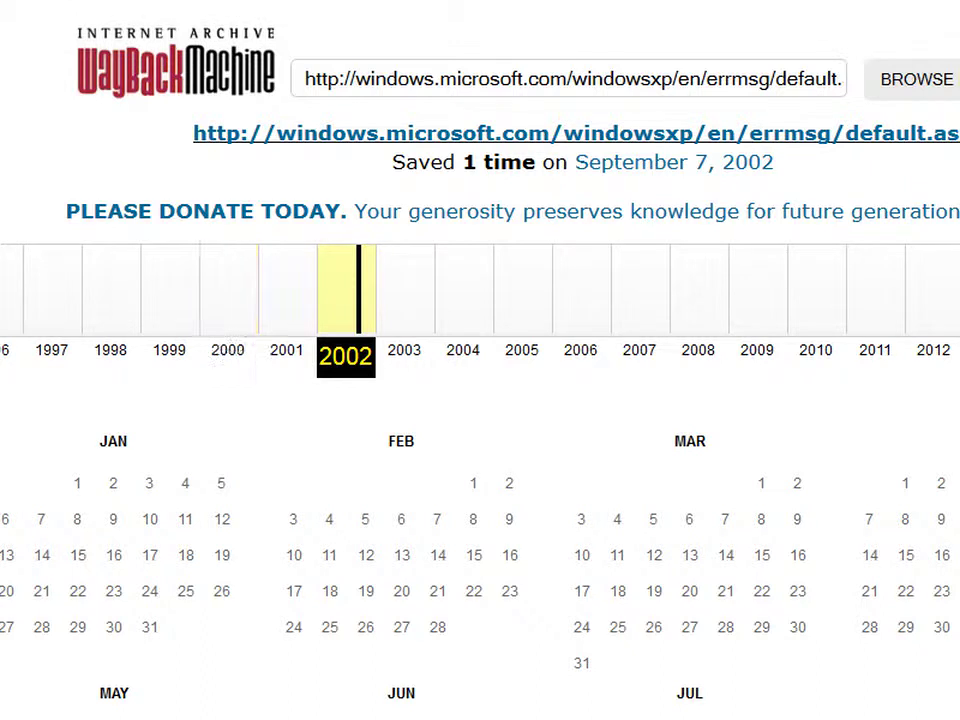
scroll(480, 360, down, 7)
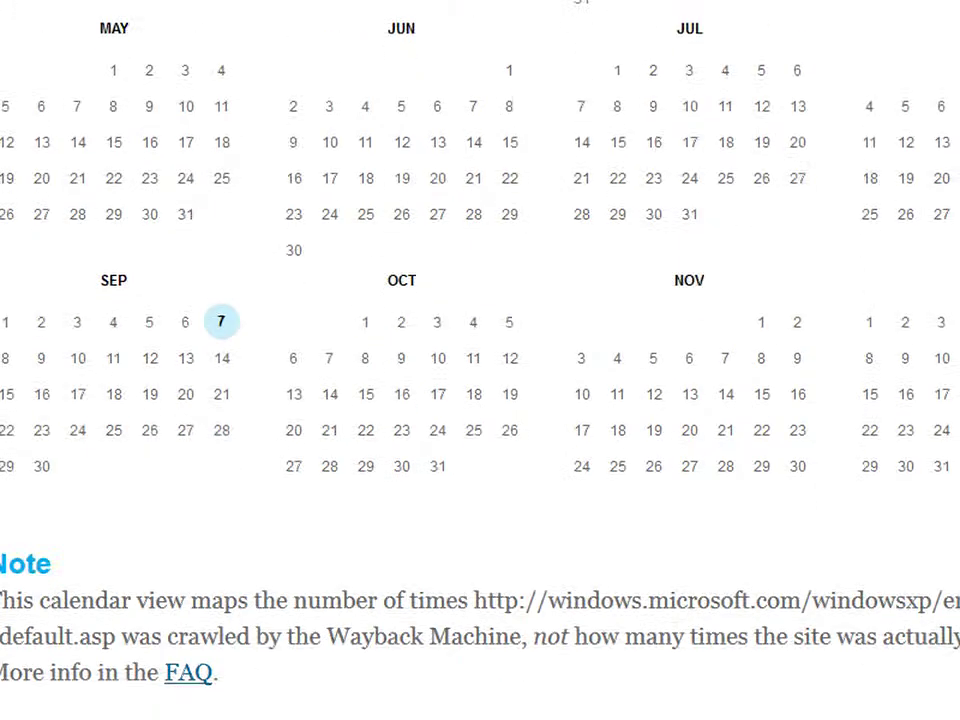
mouse_move(221, 302)
click(187, 246)
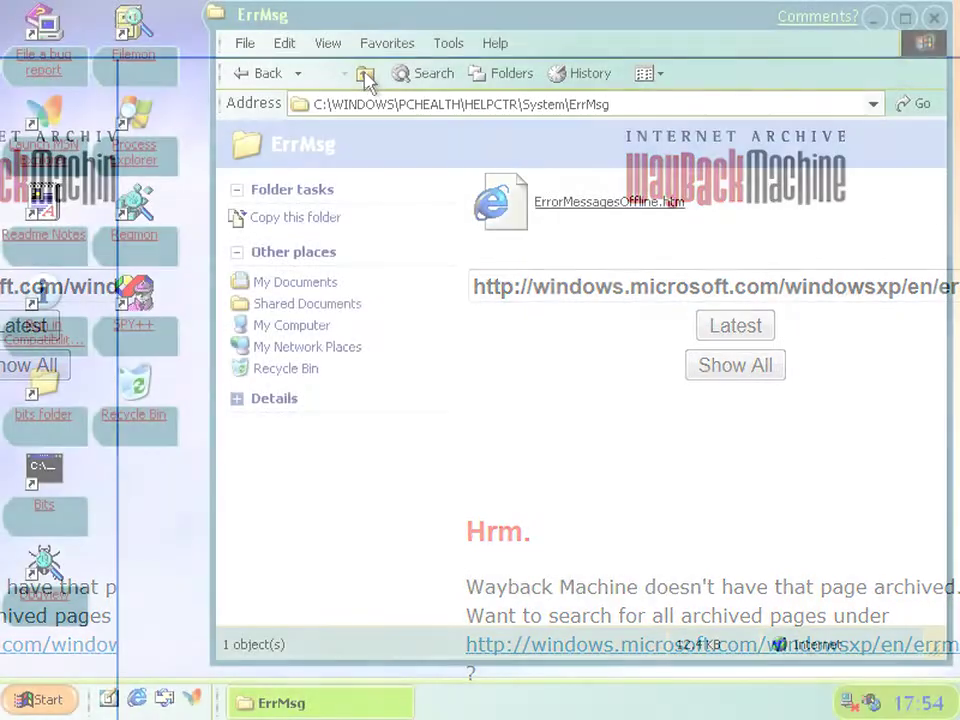
In the virtual machine, go up to the System folder, open redirect.htm from the errors folder, and close the page.
click(365, 75)
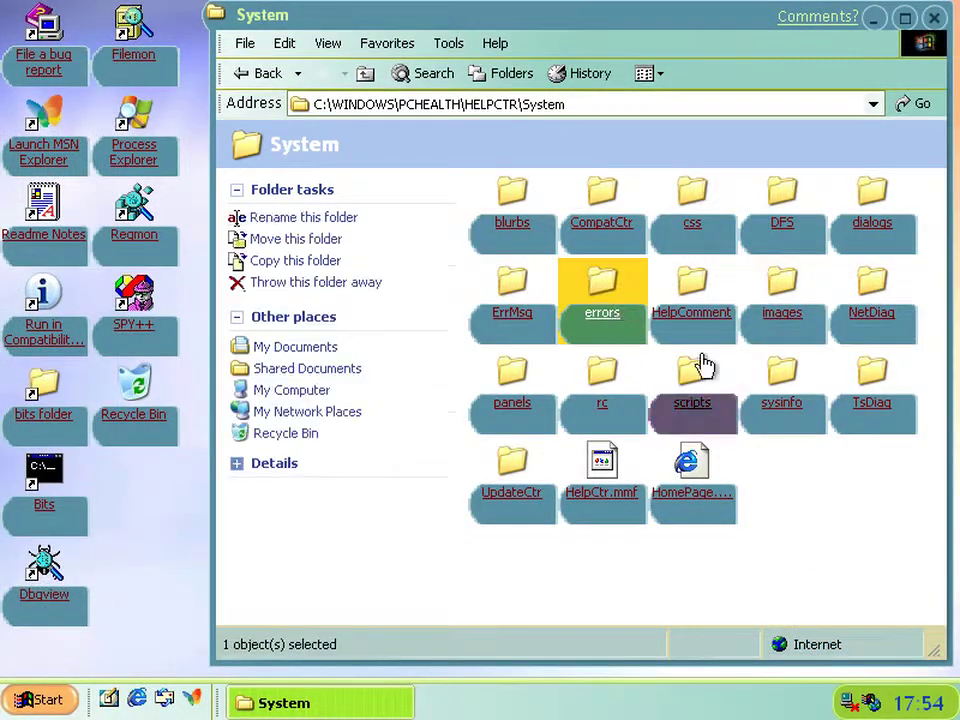
click(612, 322)
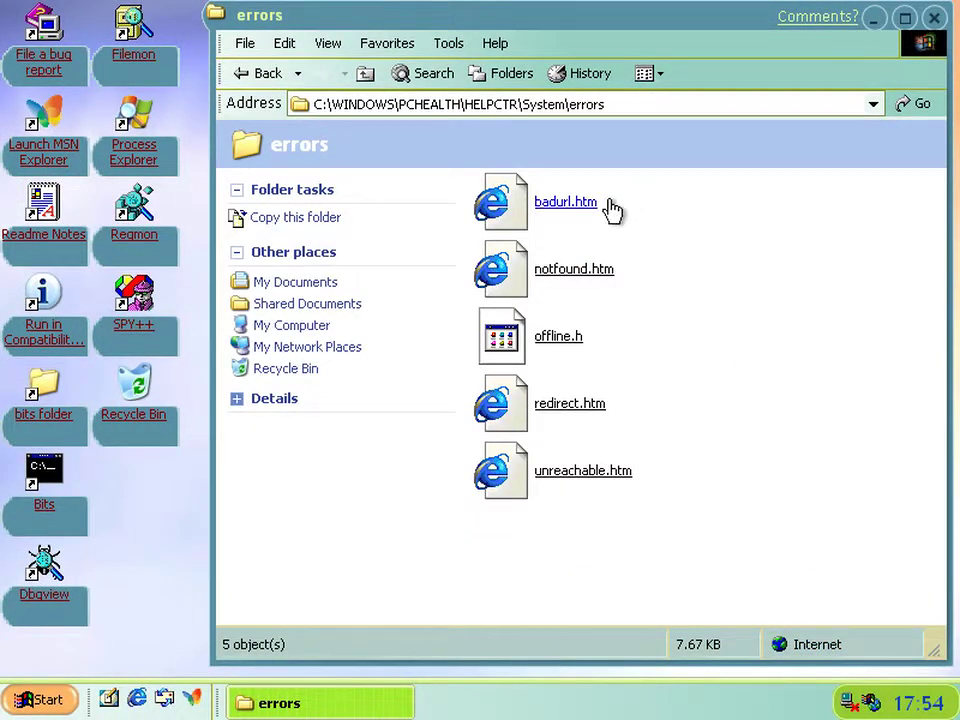
mouse_move(589, 420)
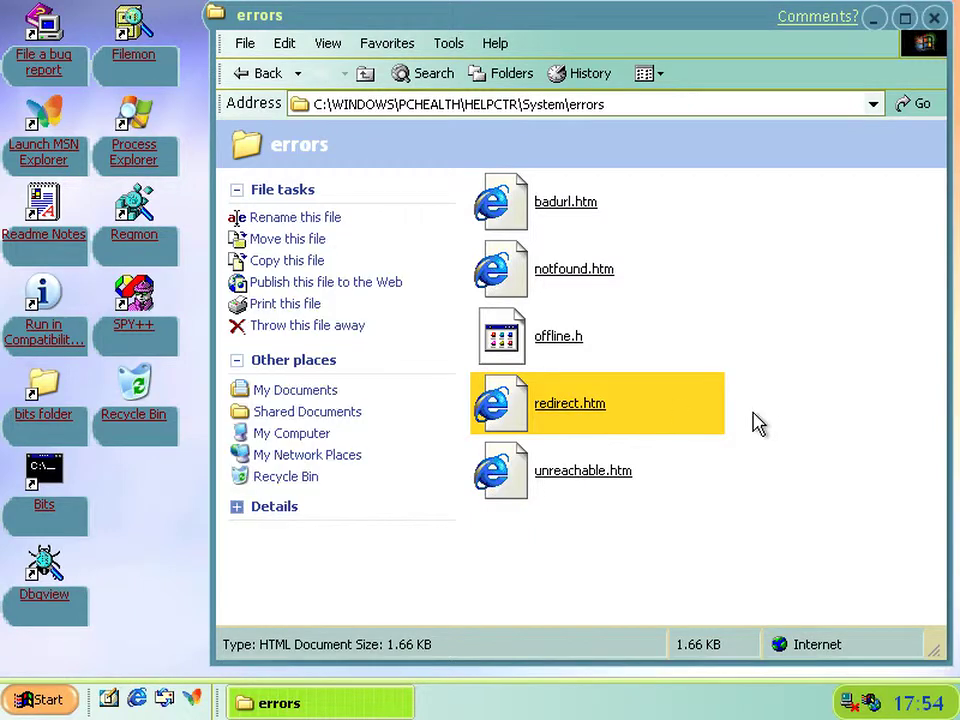
key(Return)
click(943, 12)
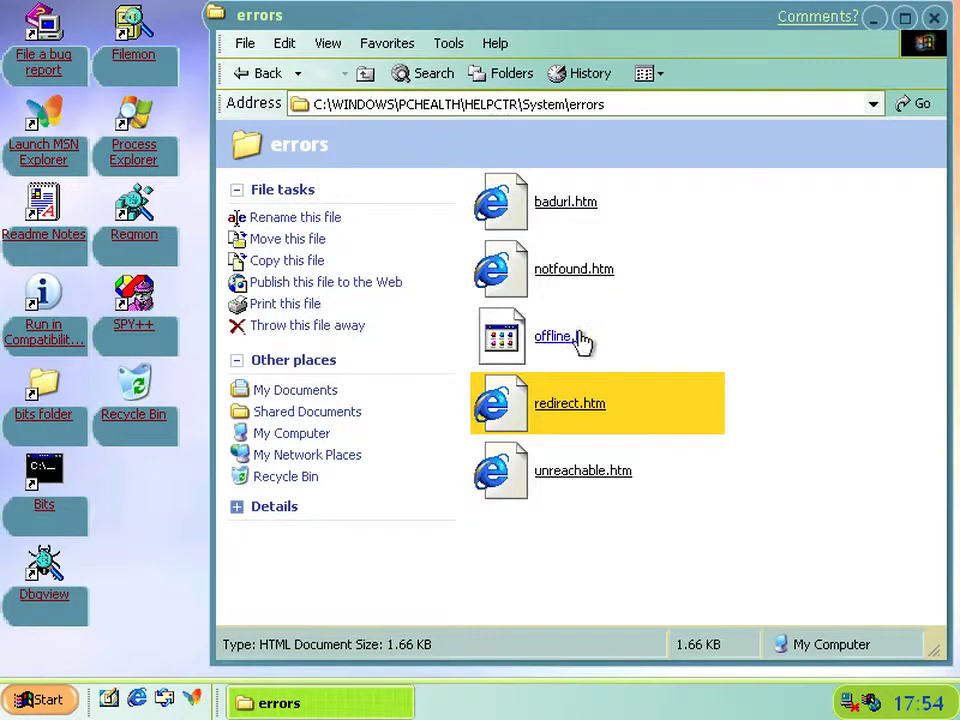
Open notfound.htm from the errors folder and highlight its TEMPORARY TEXT line.
click(578, 289)
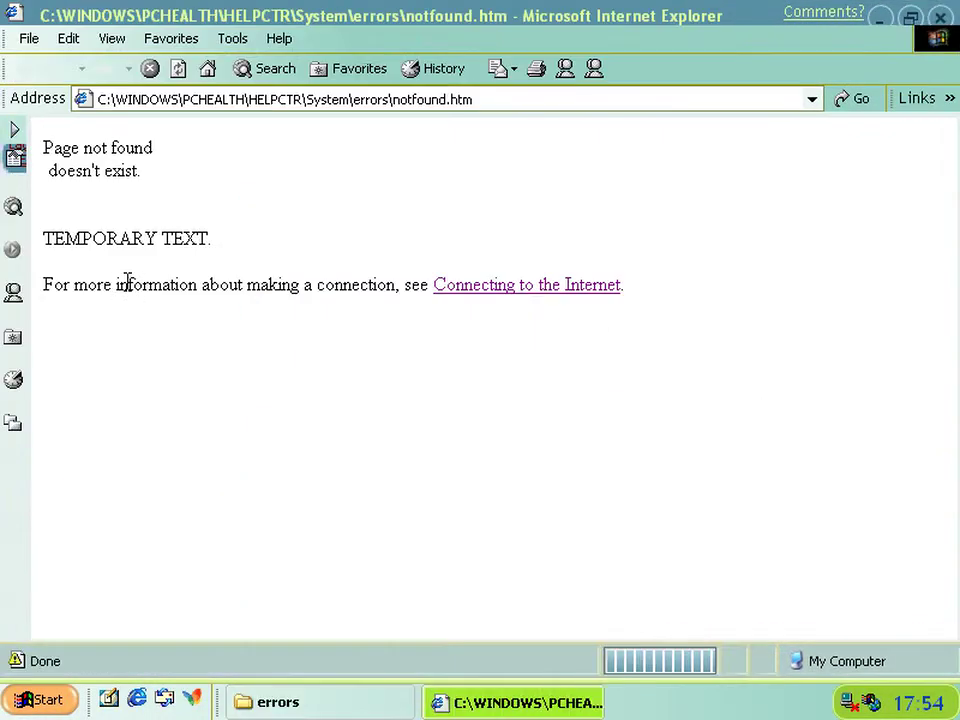
drag(221, 240, 86, 242)
click(82, 158)
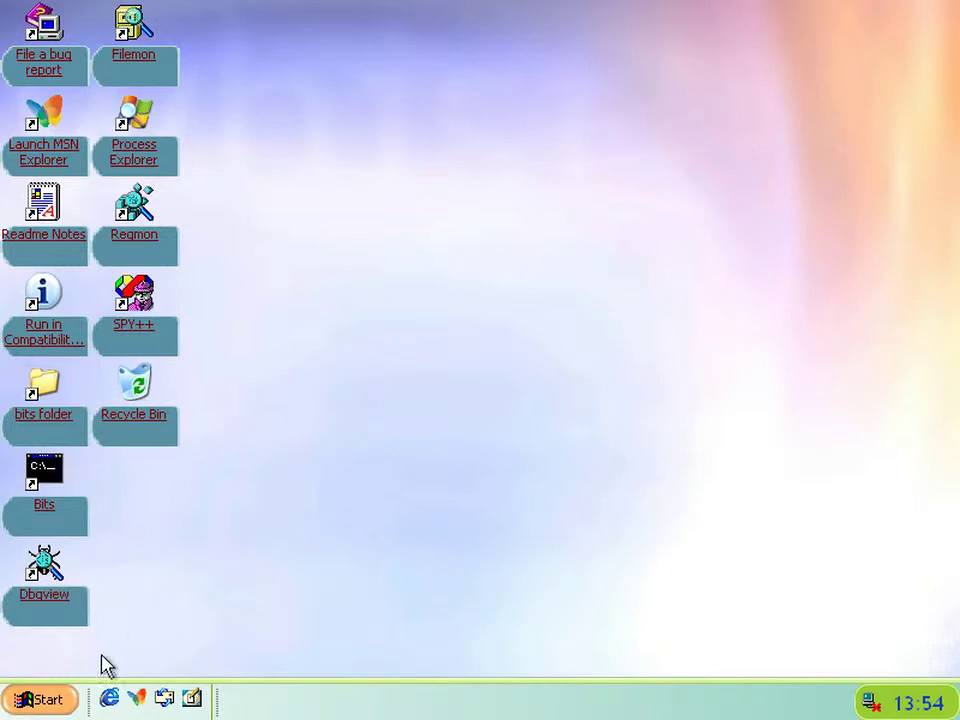
Open Disk Defragmenter by running dfrg.msc from the Run dialog.
click(62, 702)
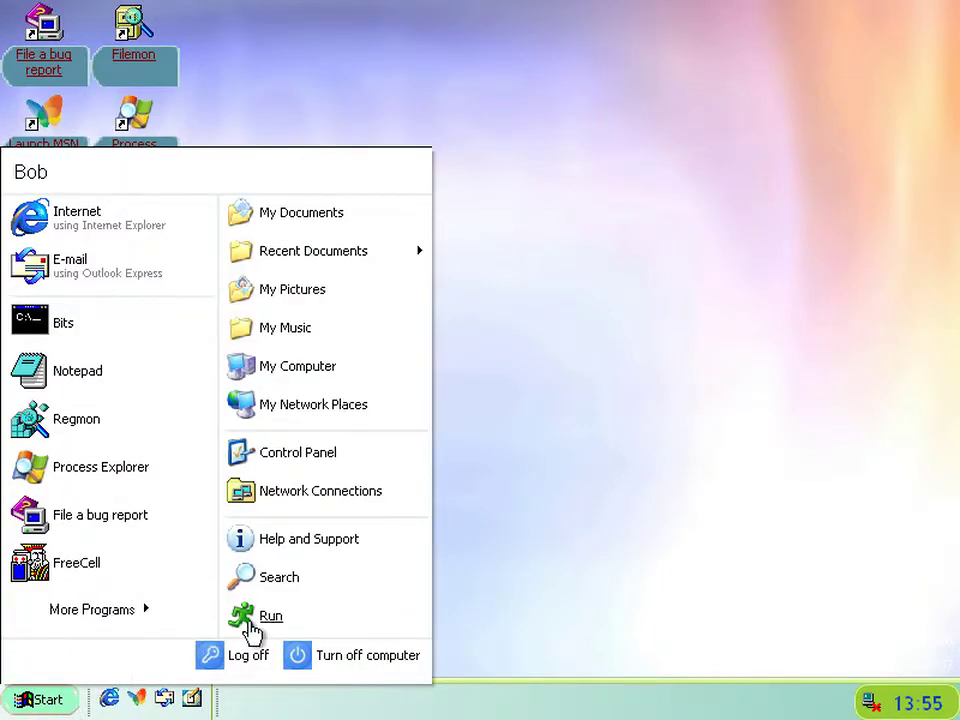
click(252, 622)
text(d)
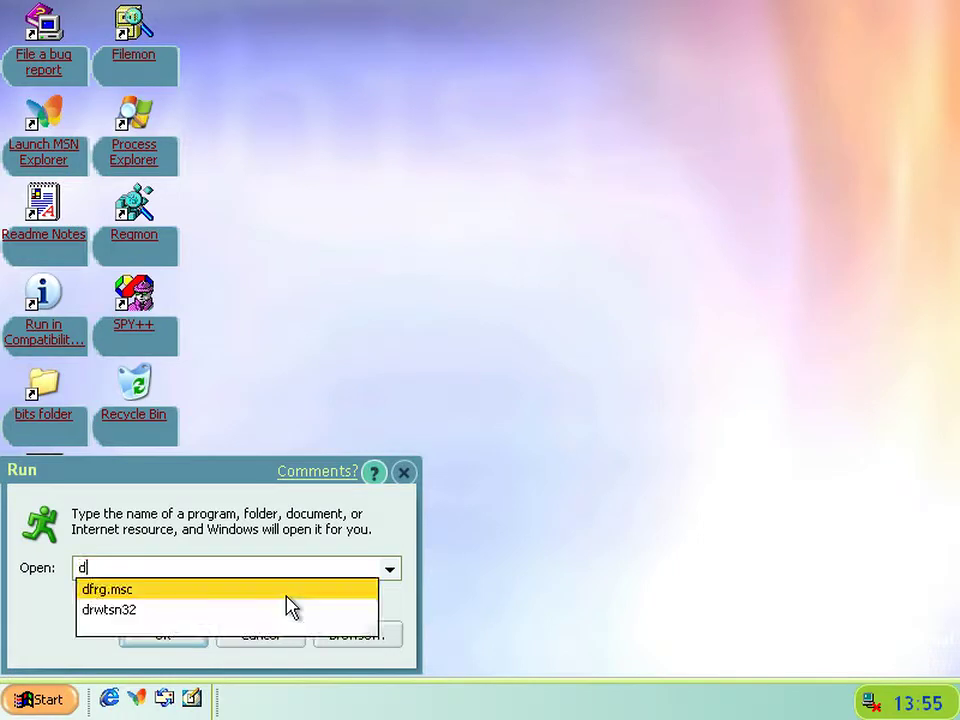
text(f)
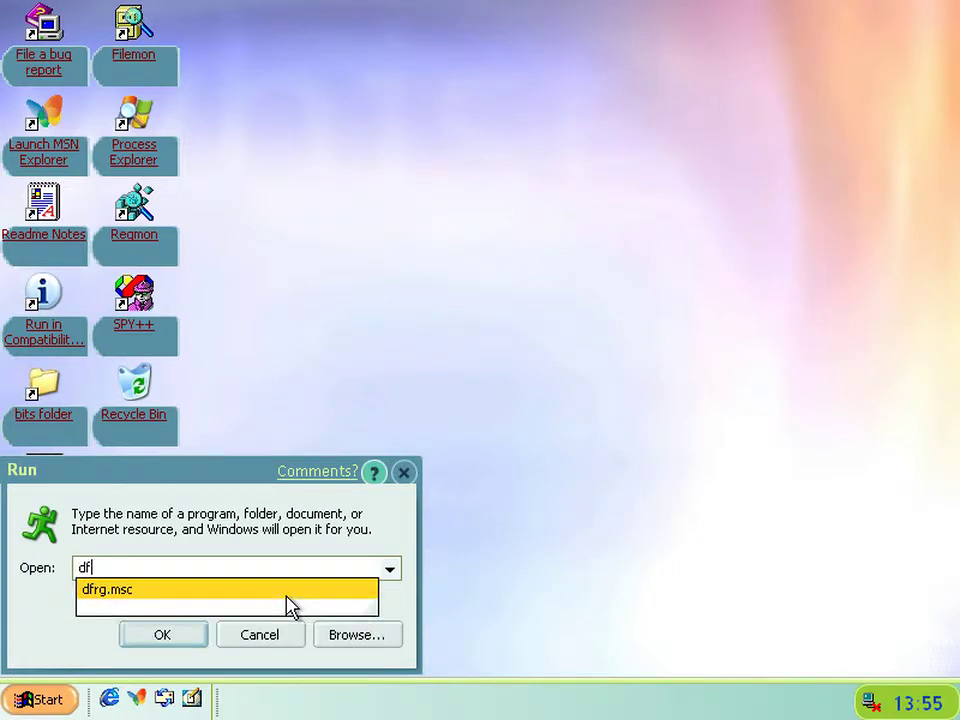
click(137, 591)
click(165, 636)
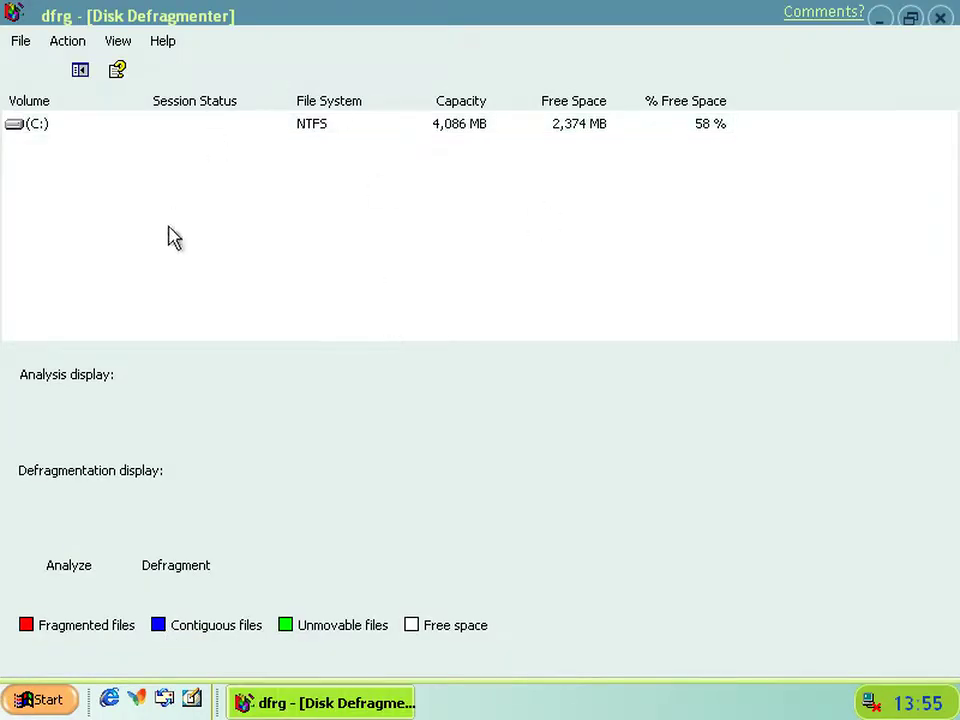
View the About Disk Defragmenter information twice, closing the dialog each time.
click(165, 43)
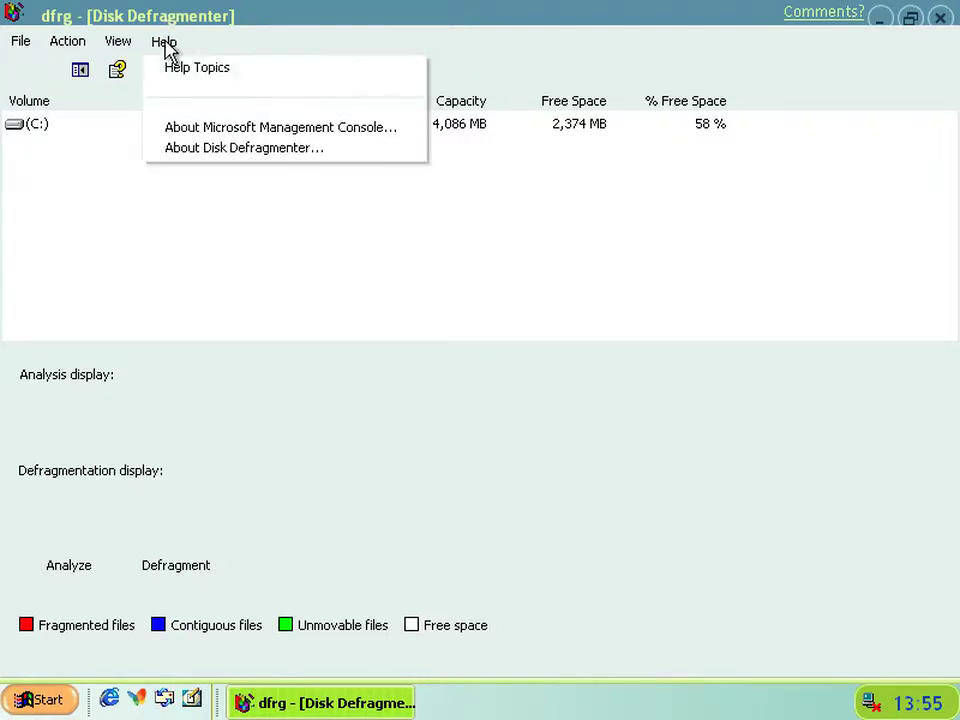
click(352, 150)
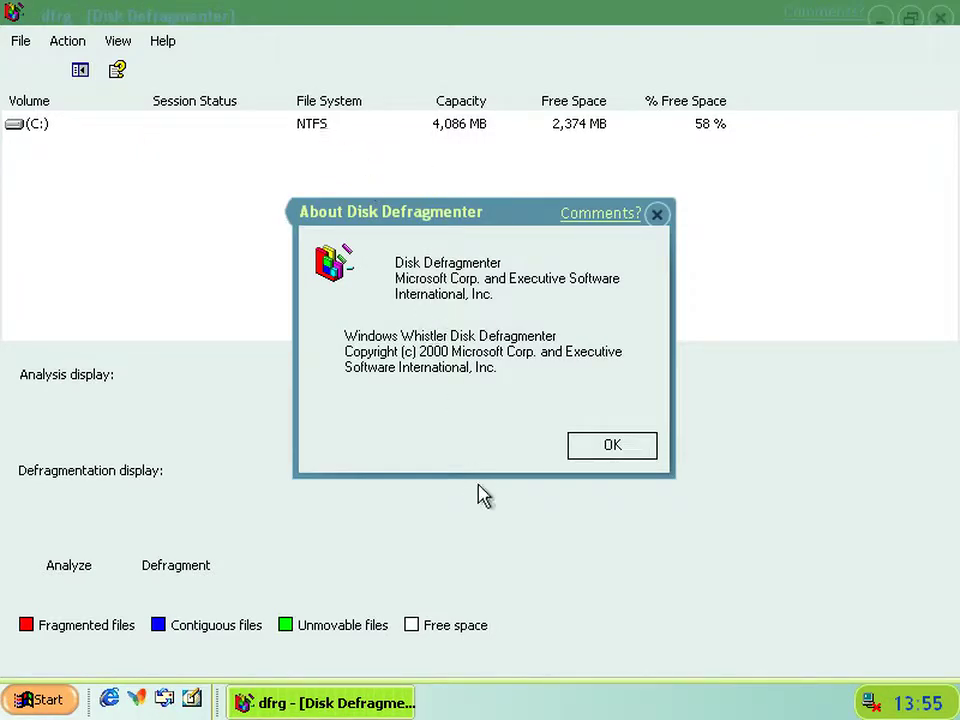
click(608, 450)
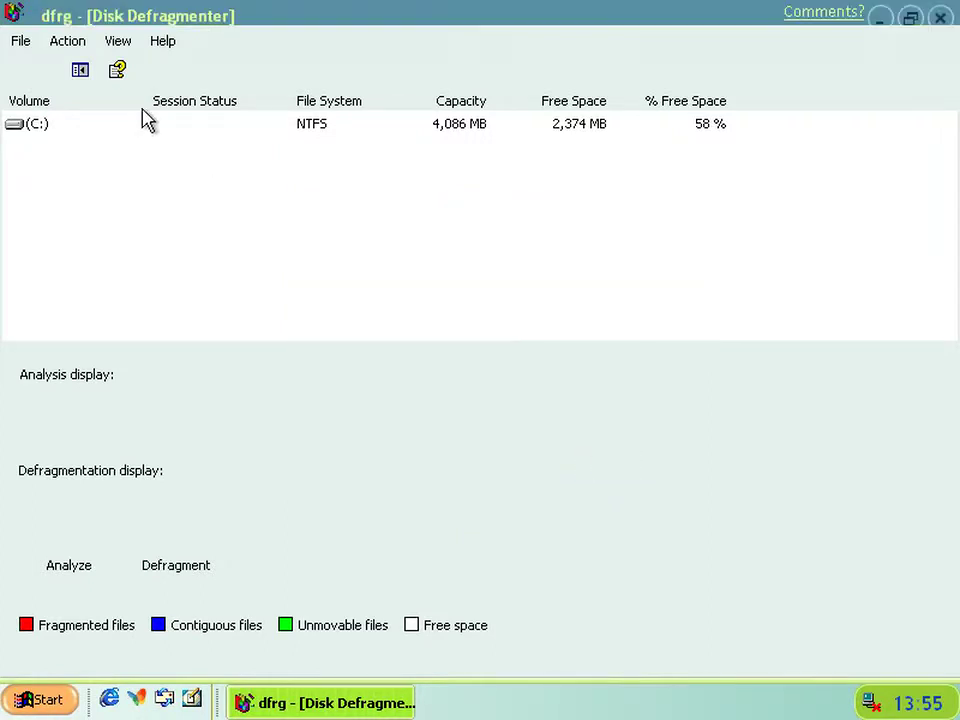
click(160, 44)
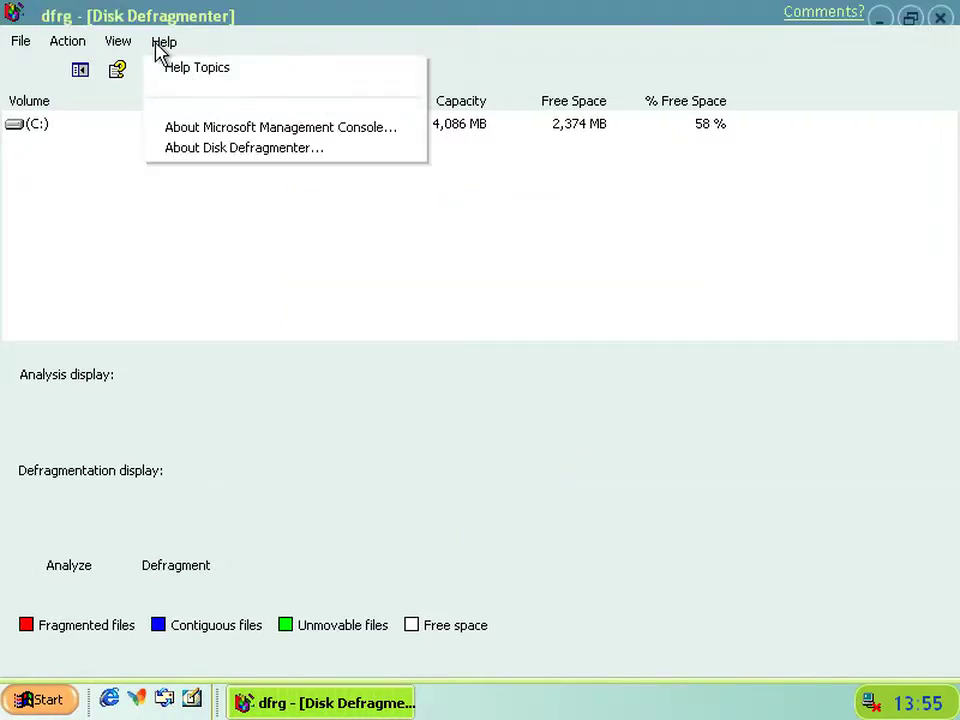
click(255, 152)
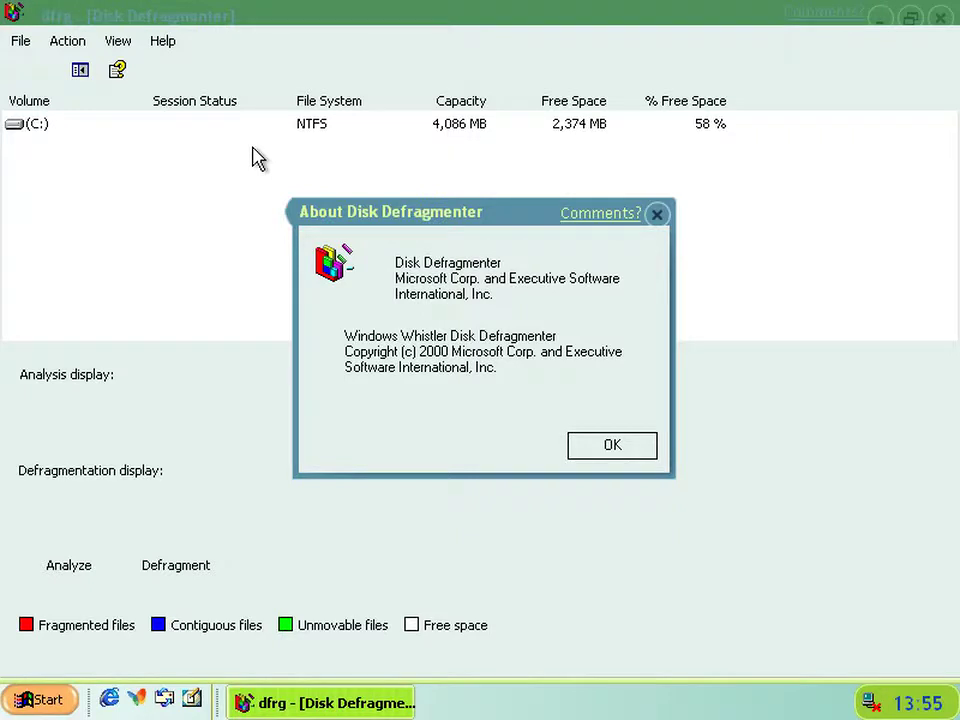
click(628, 455)
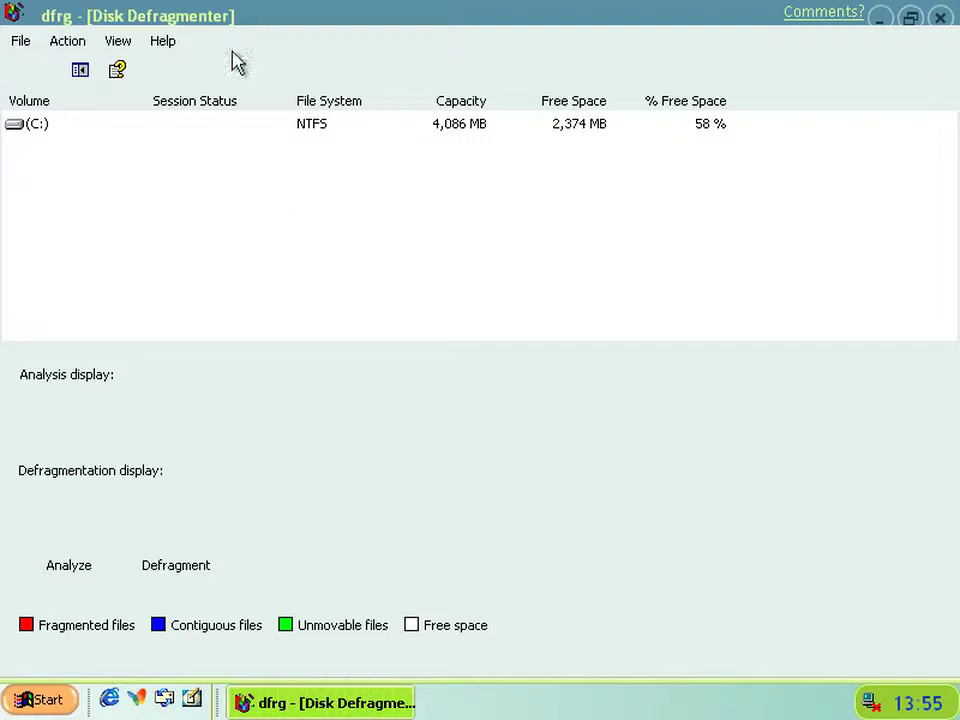
Reopen the About Disk Defragmenter information, highlight parts of its company and version text, and close Disk Defragmenter.
click(164, 42)
click(195, 149)
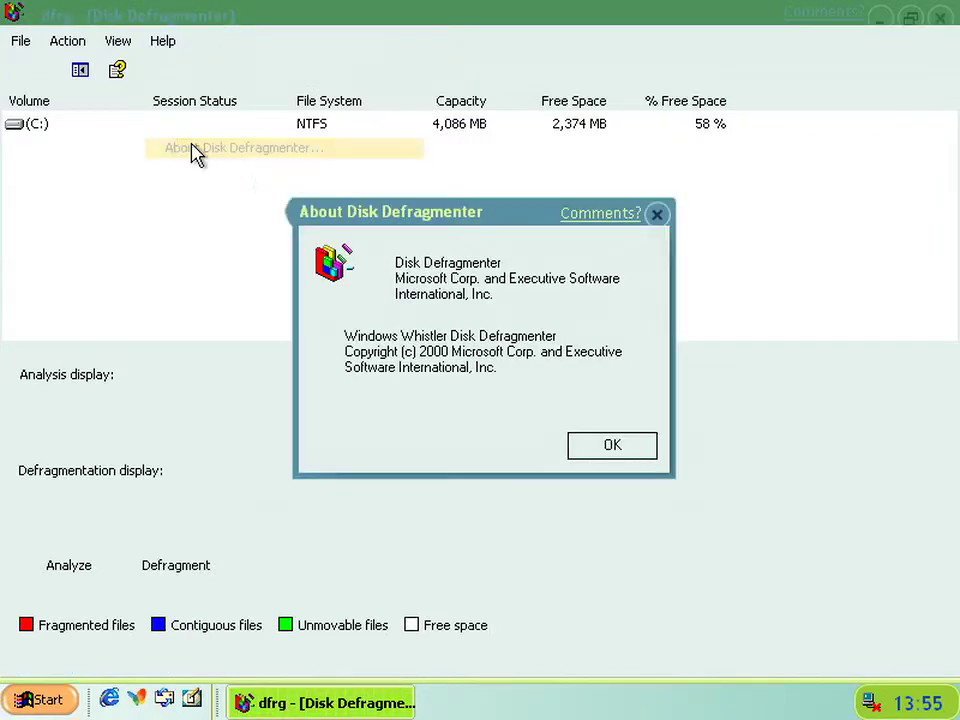
drag(394, 282, 492, 284)
click(492, 285)
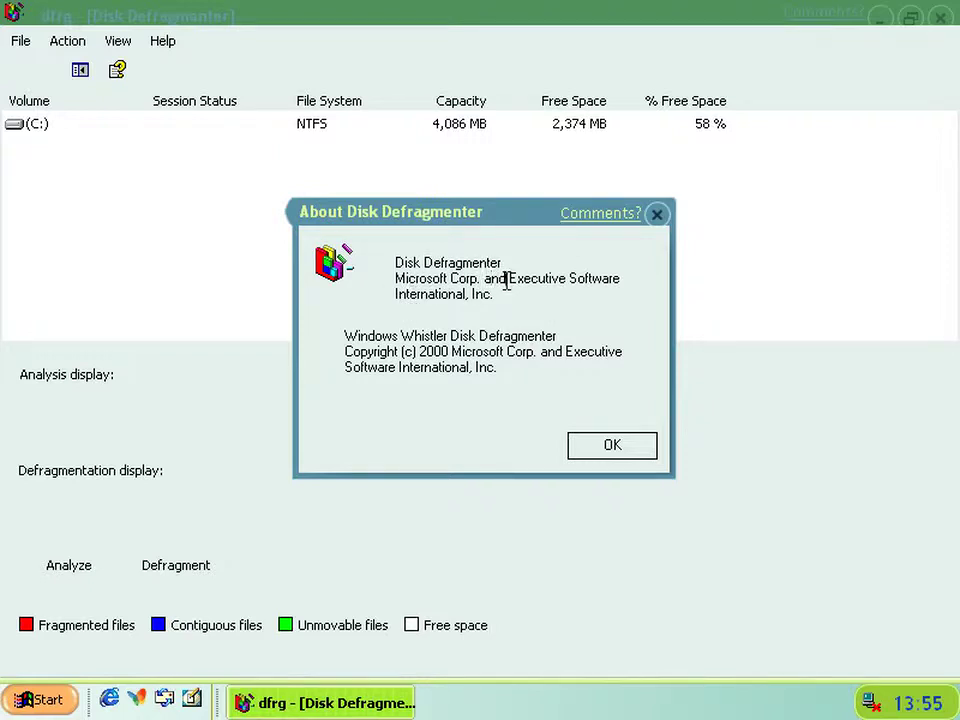
drag(506, 283, 388, 289)
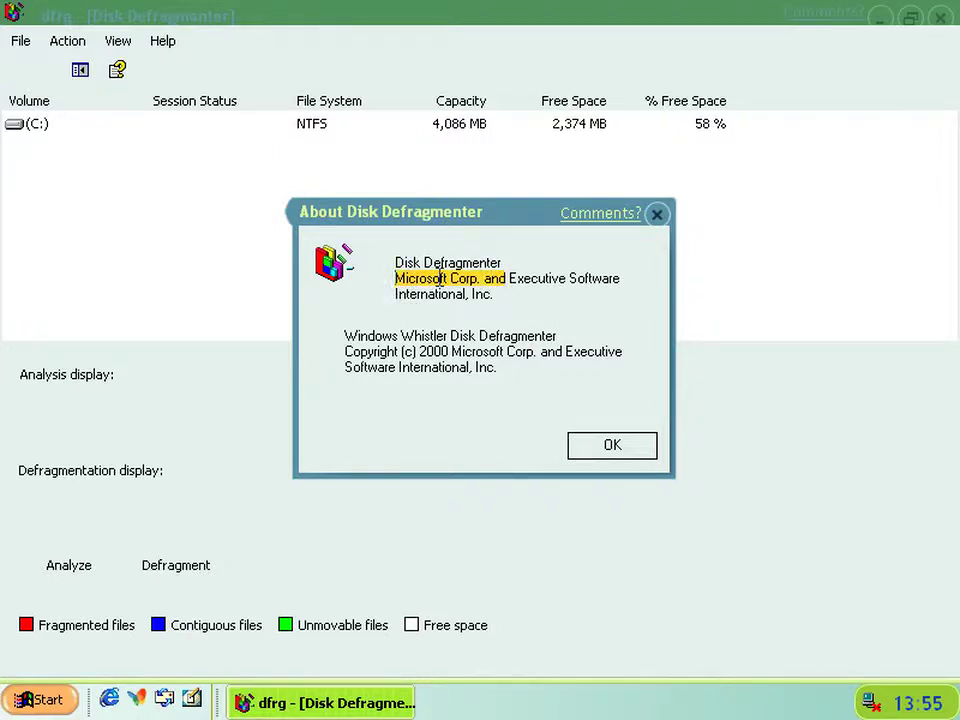
click(440, 279)
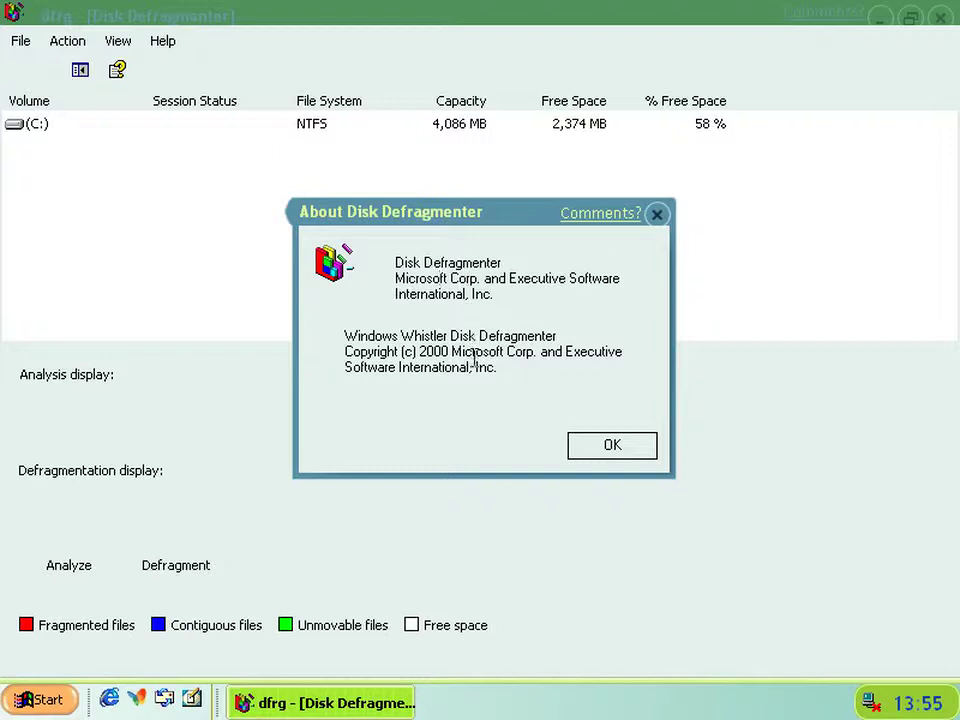
drag(445, 336, 404, 338)
click(404, 338)
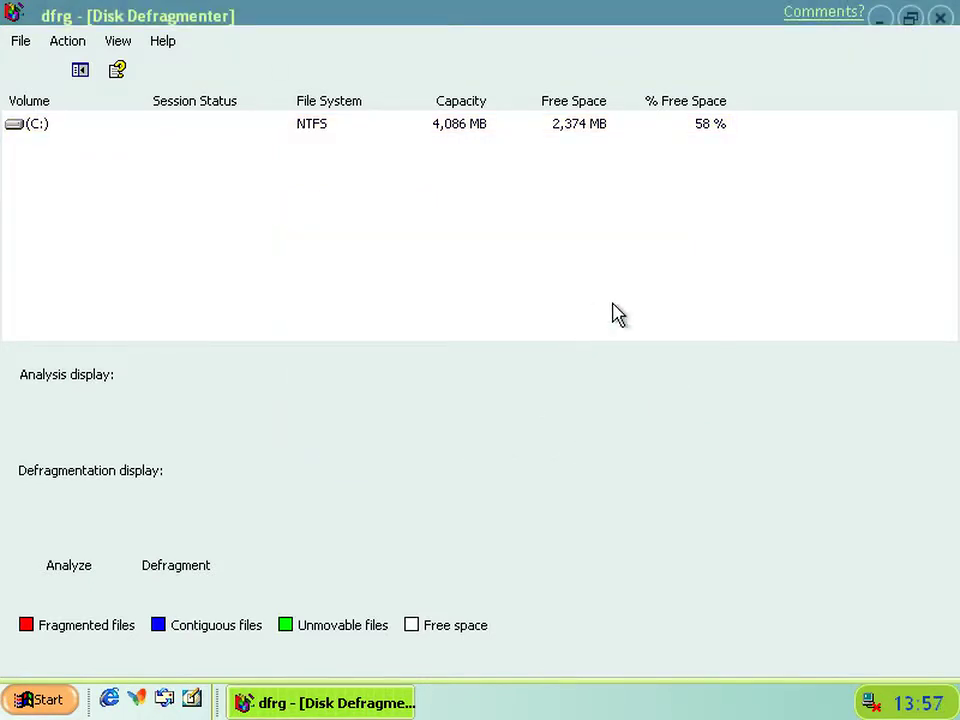
click(944, 24)
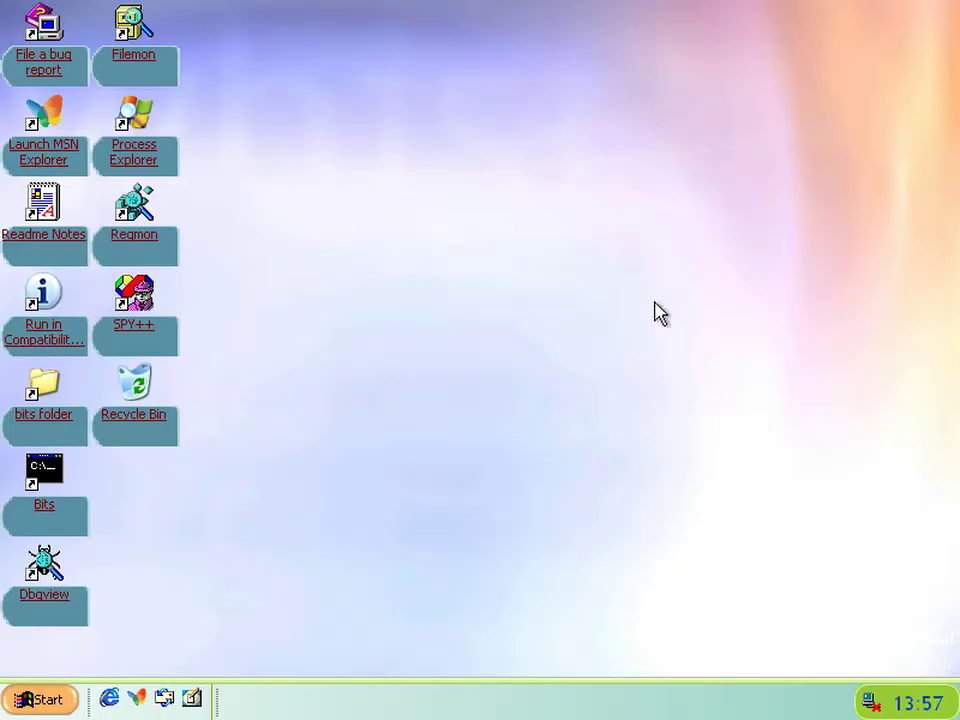
Open the Group Policy console from the Run dialog using a previously run command.
click(43, 701)
click(246, 626)
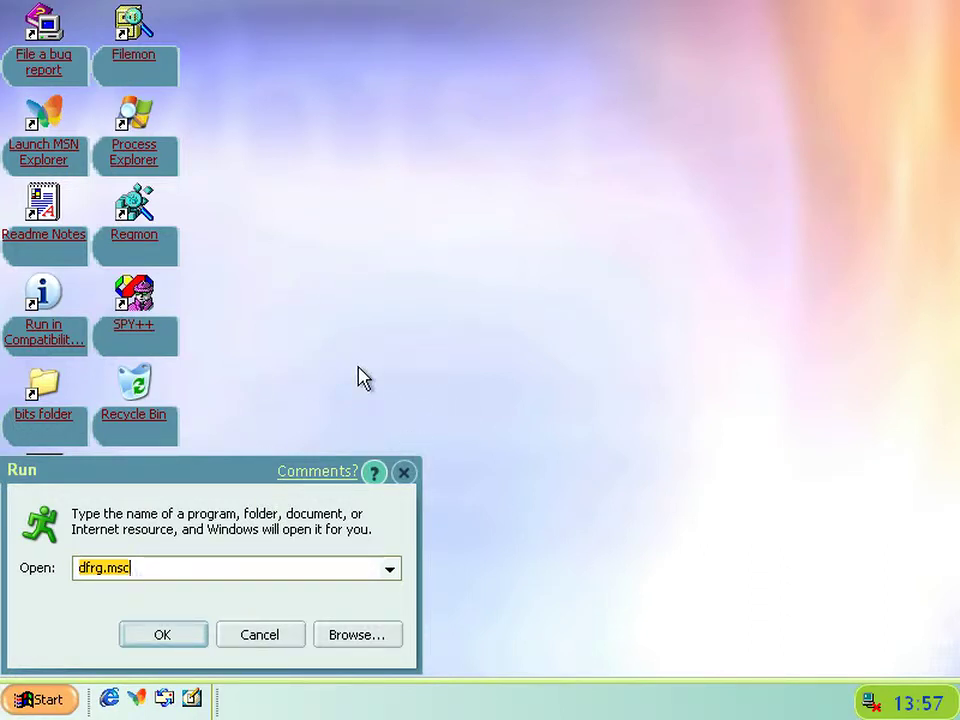
click(147, 569)
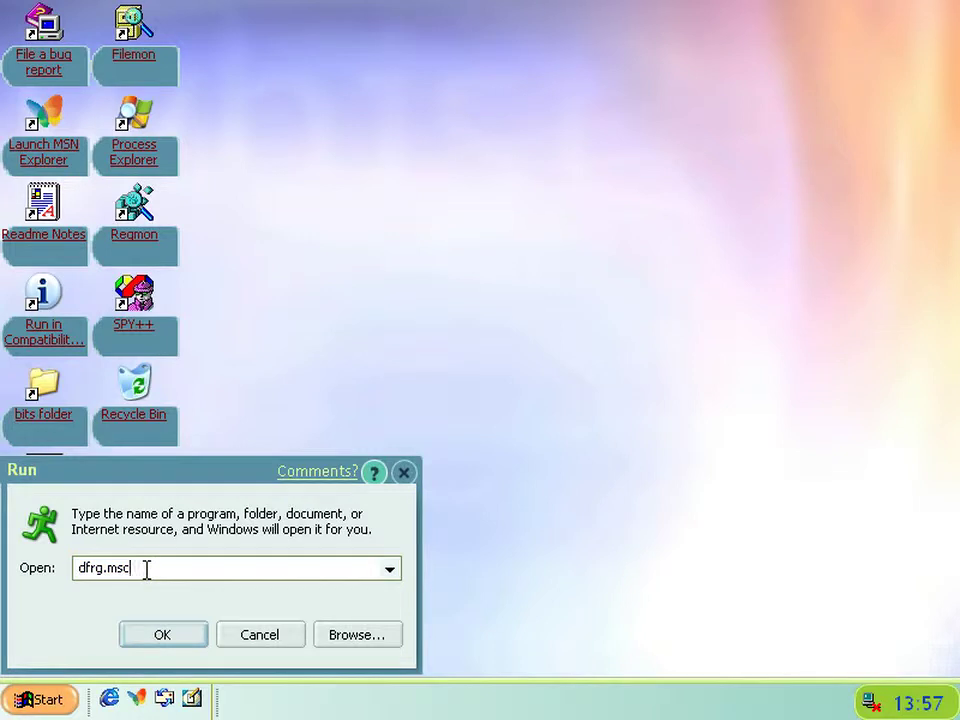
key(Down)
key(Return)
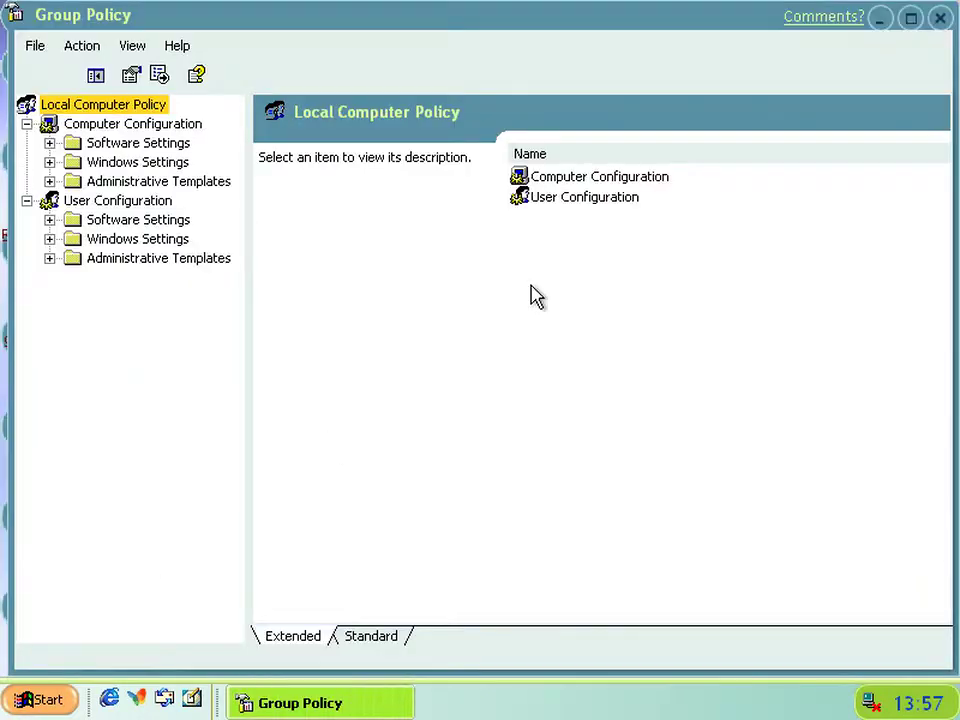
Expand Windows Settings and Administrative Templates under User Configuration and show the last Start Menu and Taskbar policies.
click(50, 220)
click(50, 239)
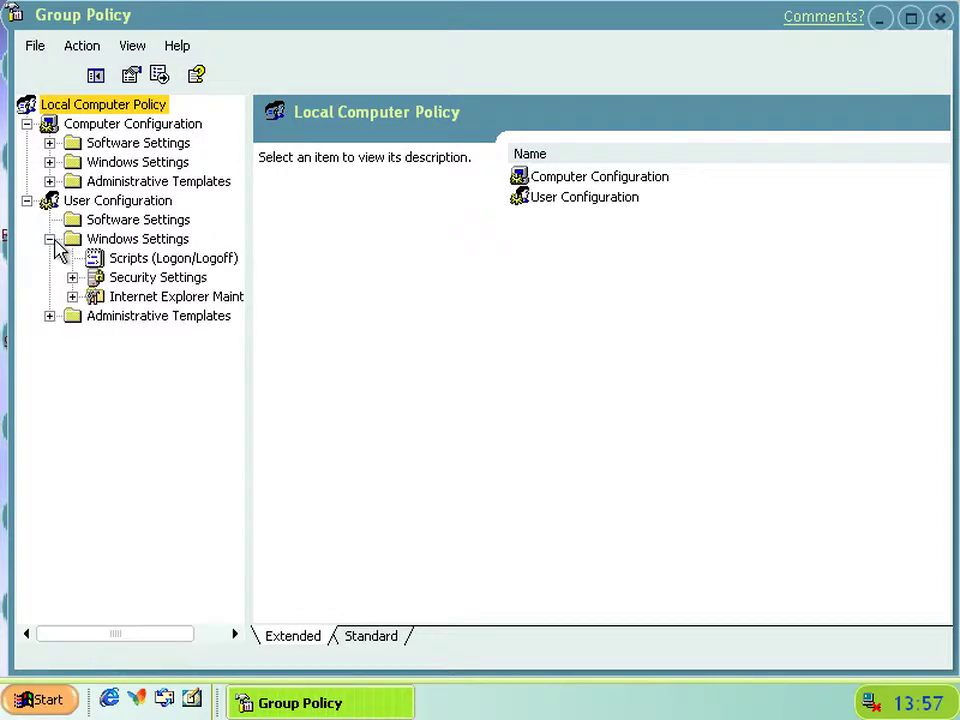
click(50, 316)
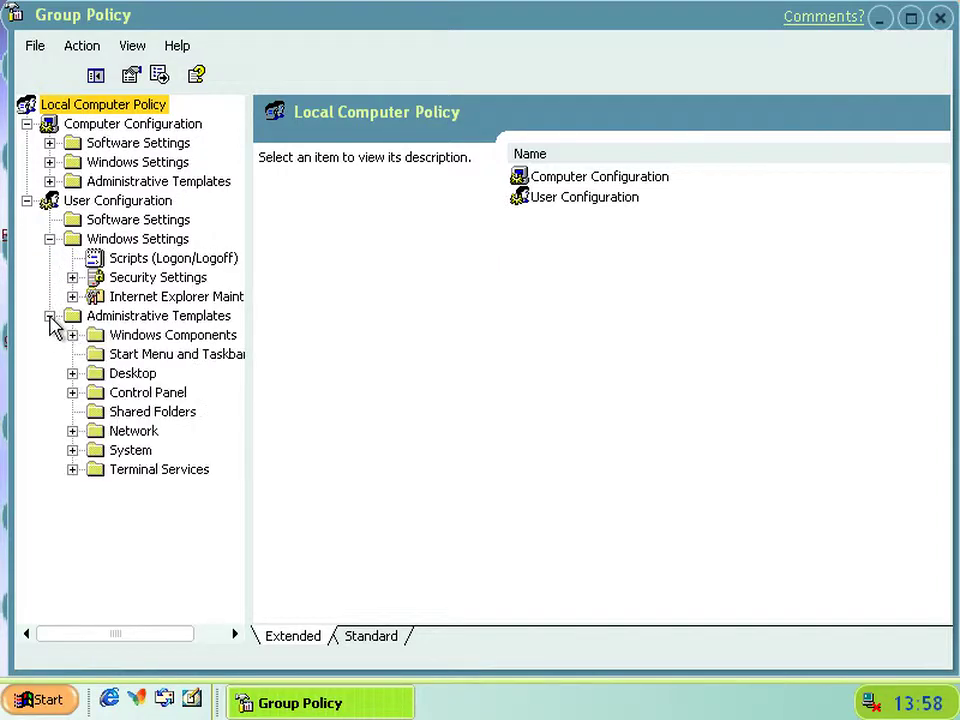
click(132, 358)
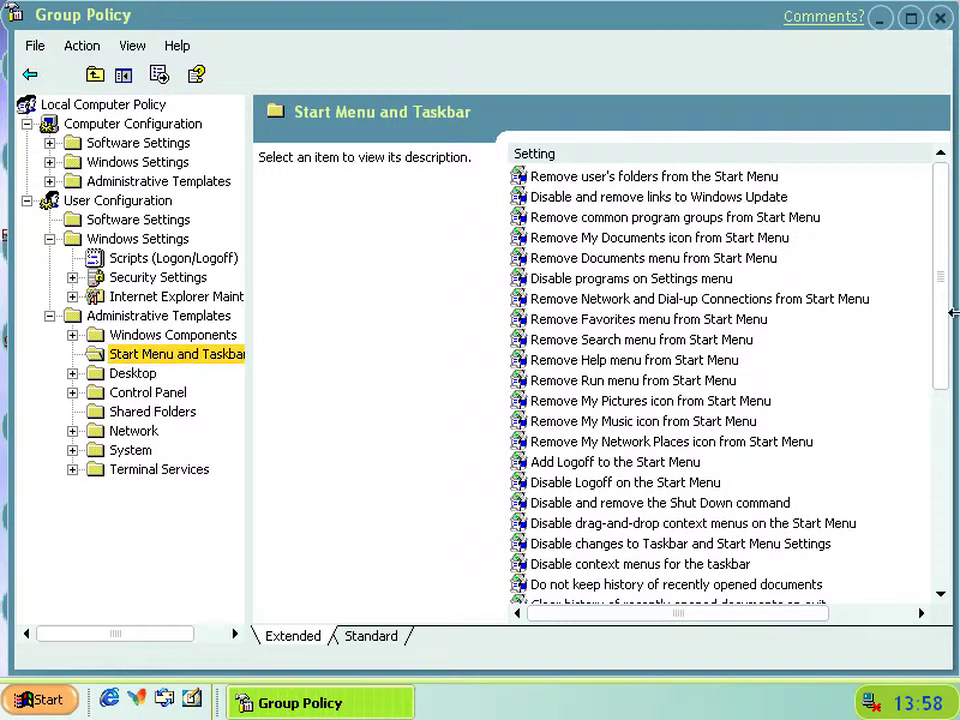
click(943, 401)
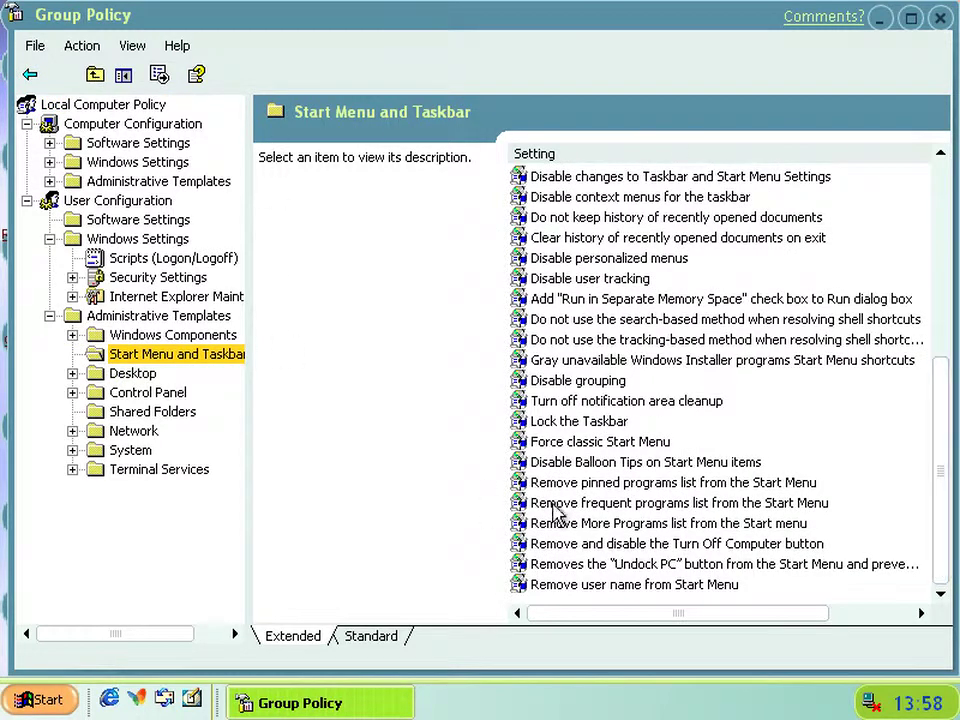
Examine the descriptions of the Start Menu policies from Remove pinned programs list through Remove user name.
click(636, 483)
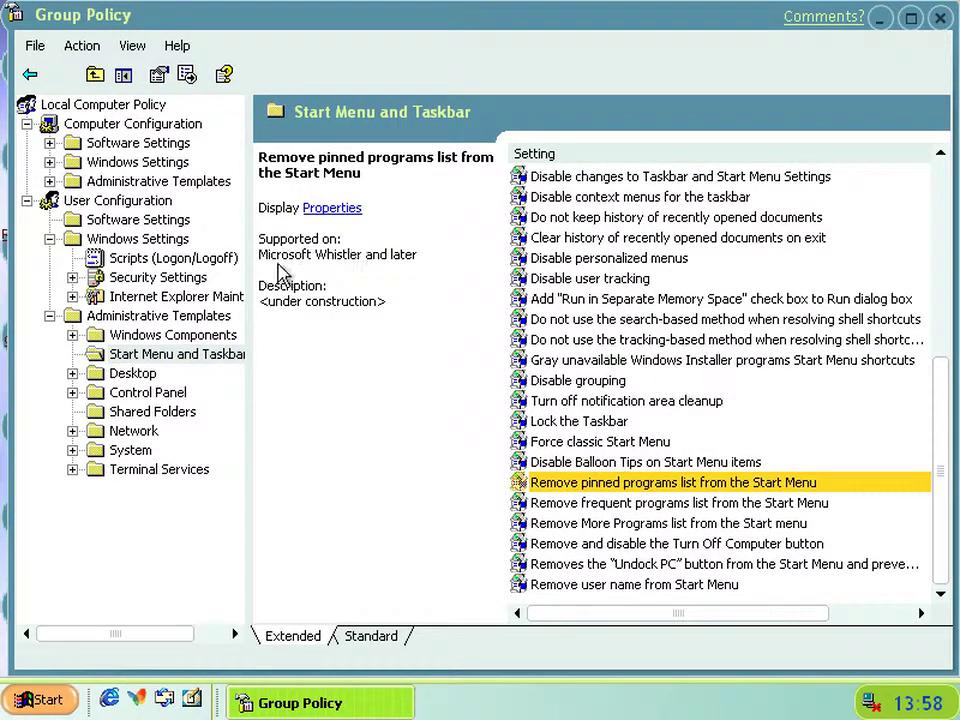
click(354, 258)
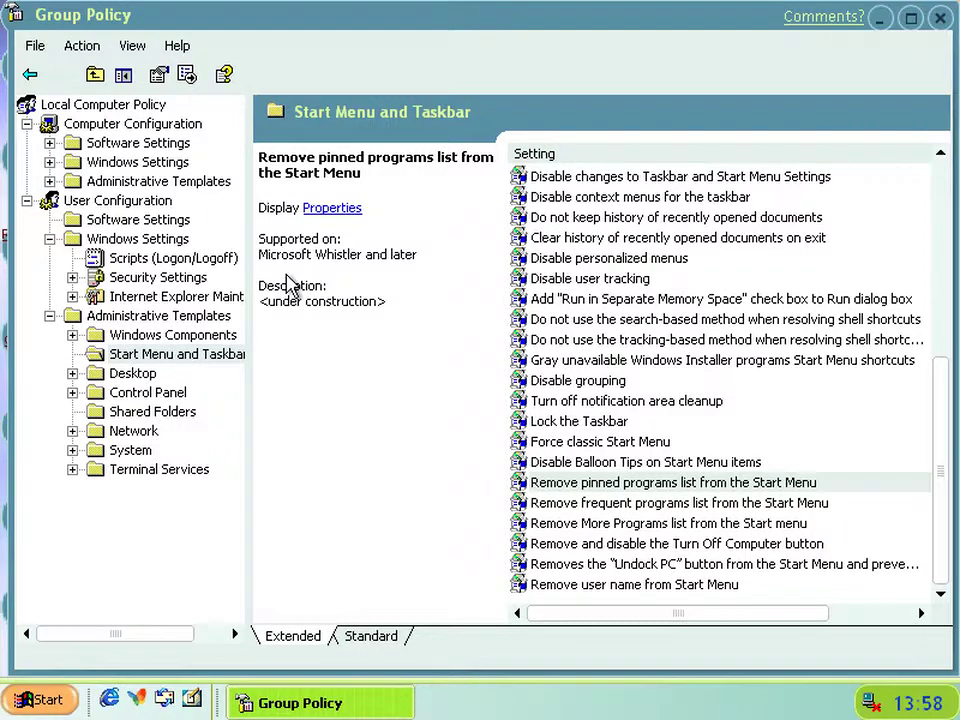
click(681, 503)
click(677, 524)
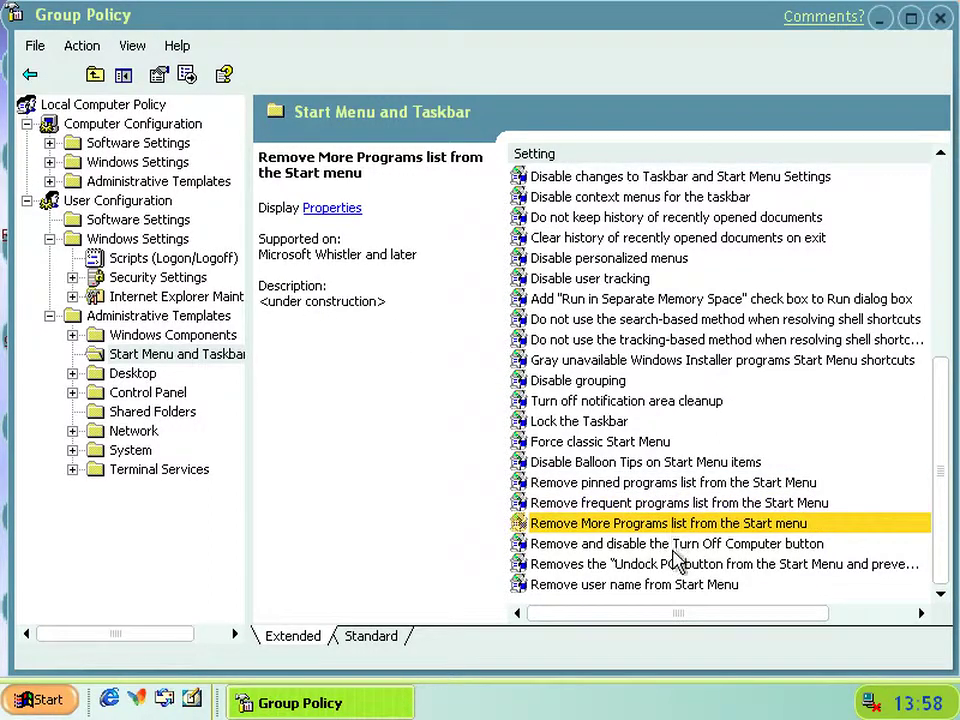
click(675, 544)
click(675, 565)
click(662, 586)
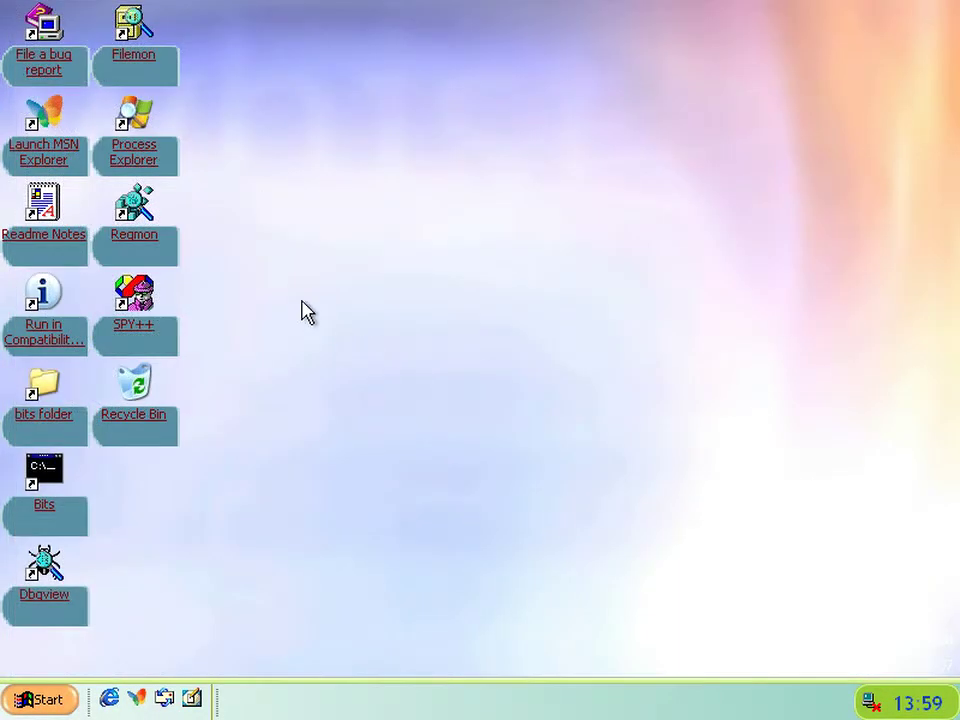
Open the bits folder and send bottles.jpg to a mail recipient.
click(38, 437)
double_click(38, 437)
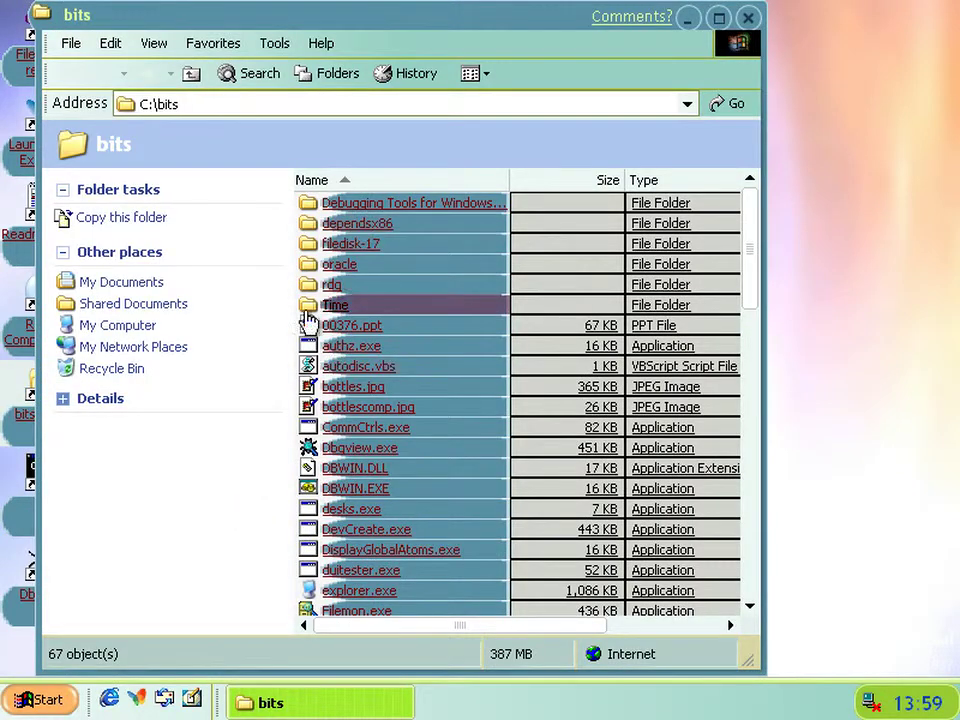
click(369, 390)
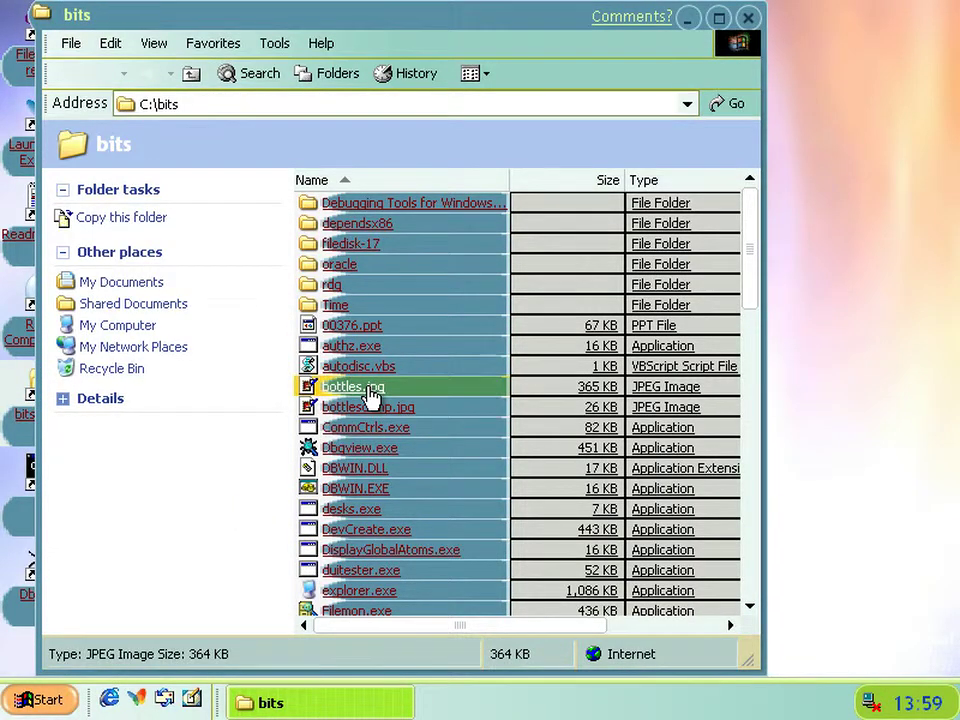
right_click(369, 391)
mouse_move(429, 135)
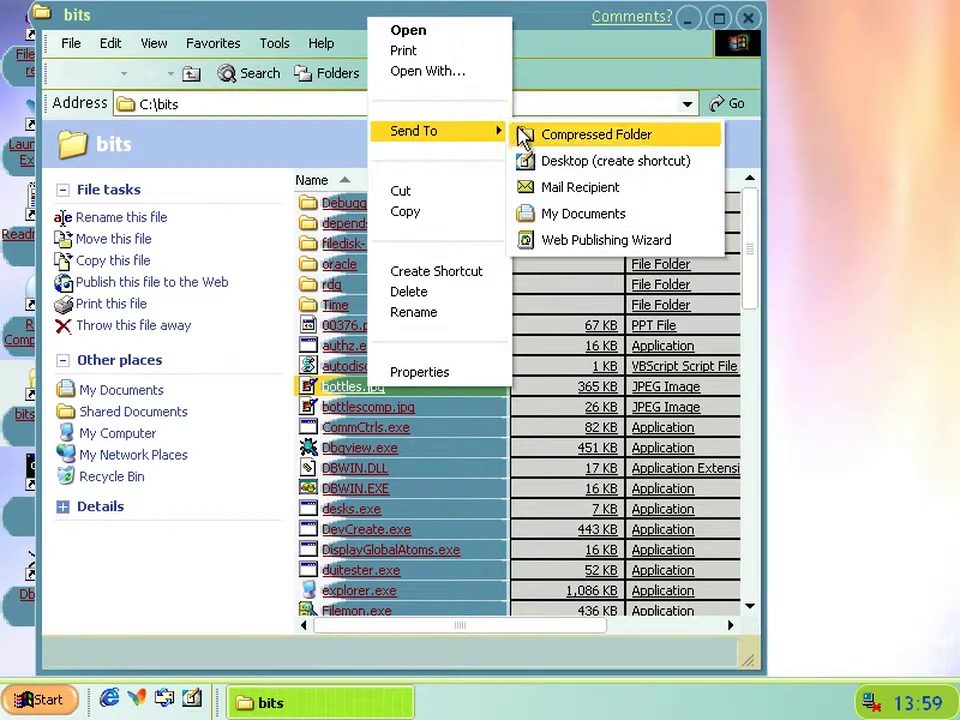
click(605, 188)
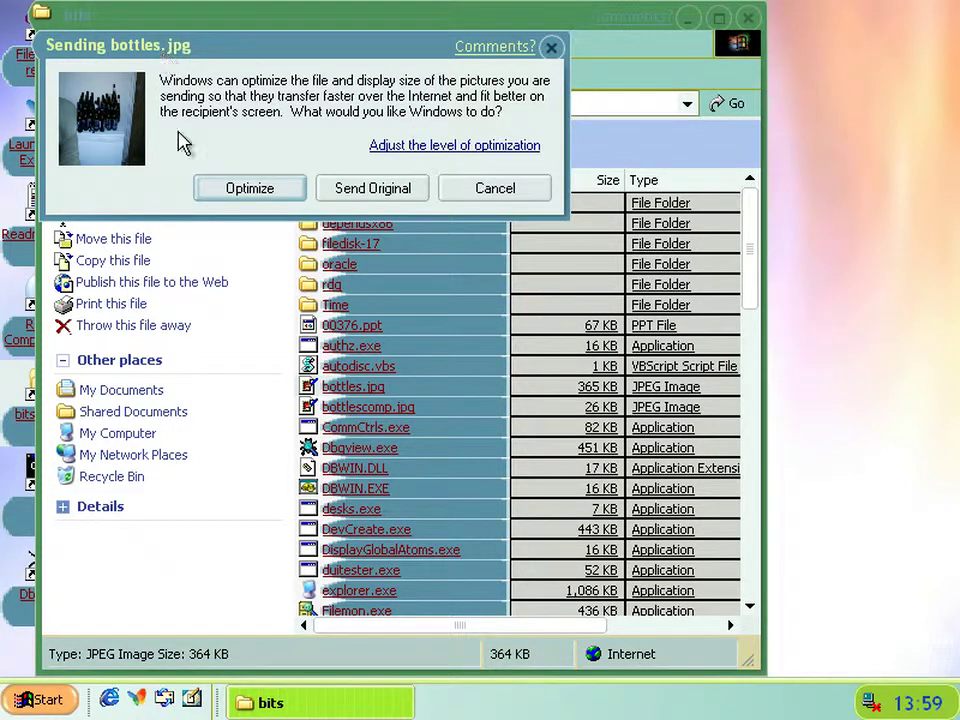
Choose to optimize bottles.jpg for sending, and exit the Internet Connection Wizard without creating an account.
click(208, 186)
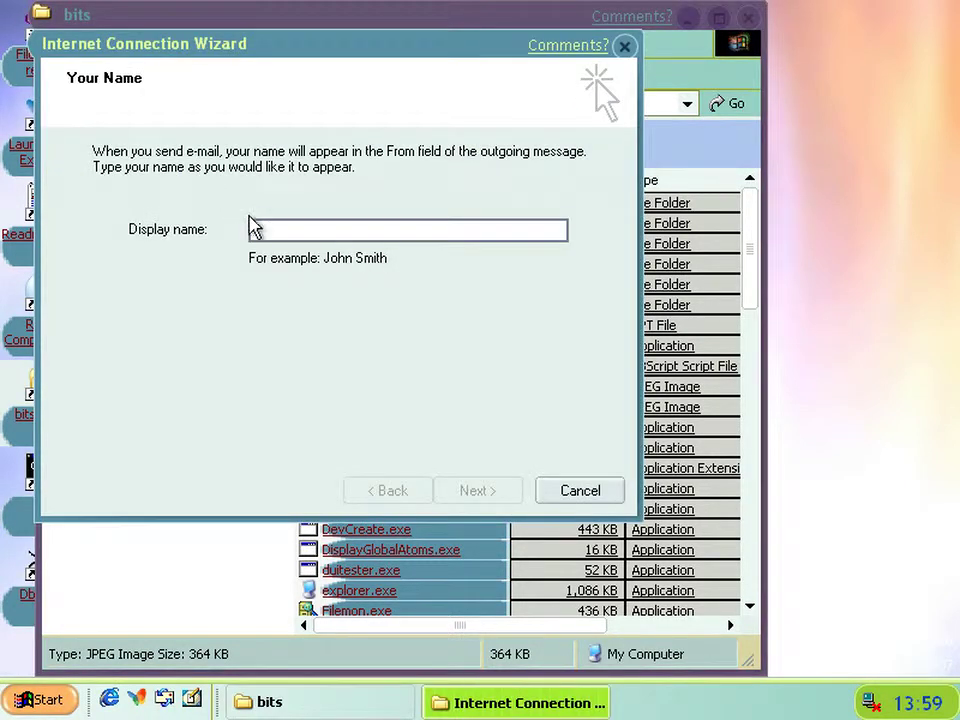
click(575, 491)
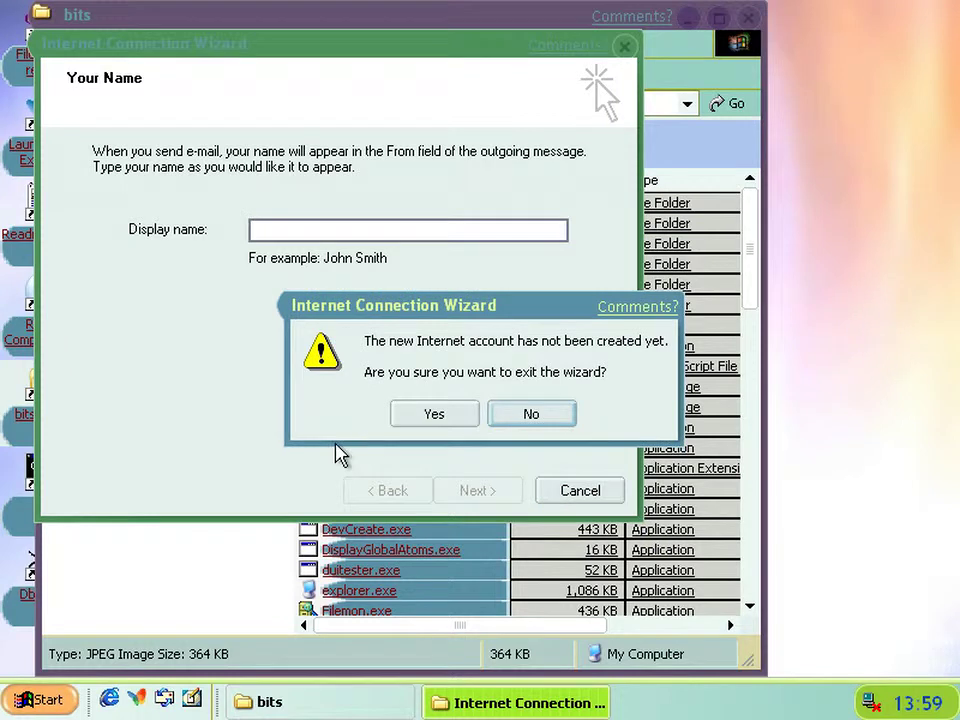
click(405, 420)
Examine the size and quality settings offered for optimizing bottles.jpg when sending it to a mail recipient, and cancel the sending.
right_click(385, 395)
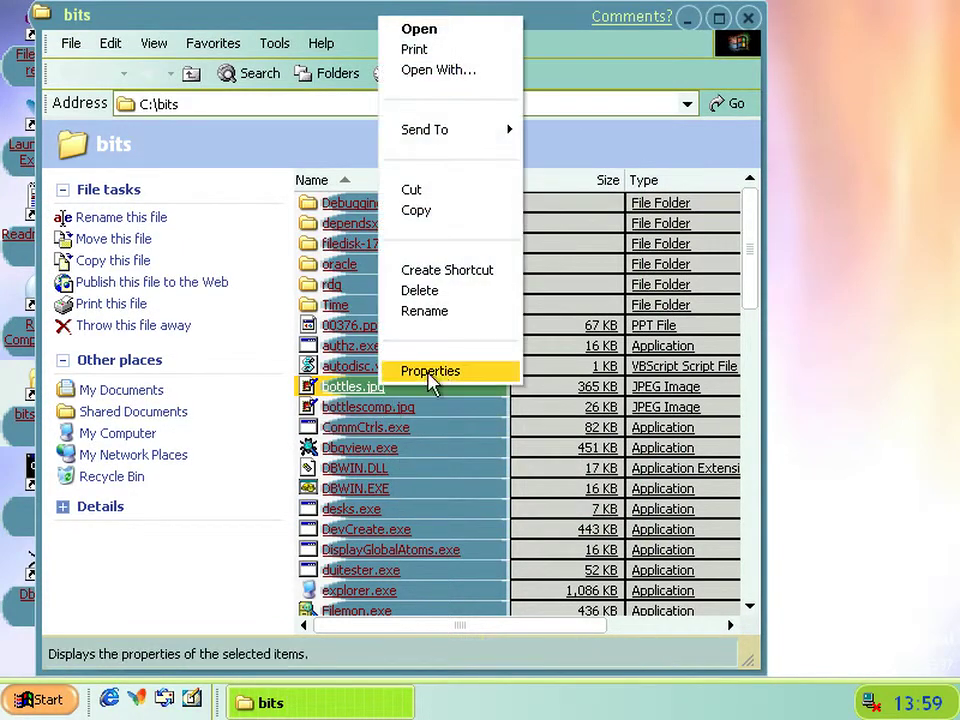
mouse_move(500, 129)
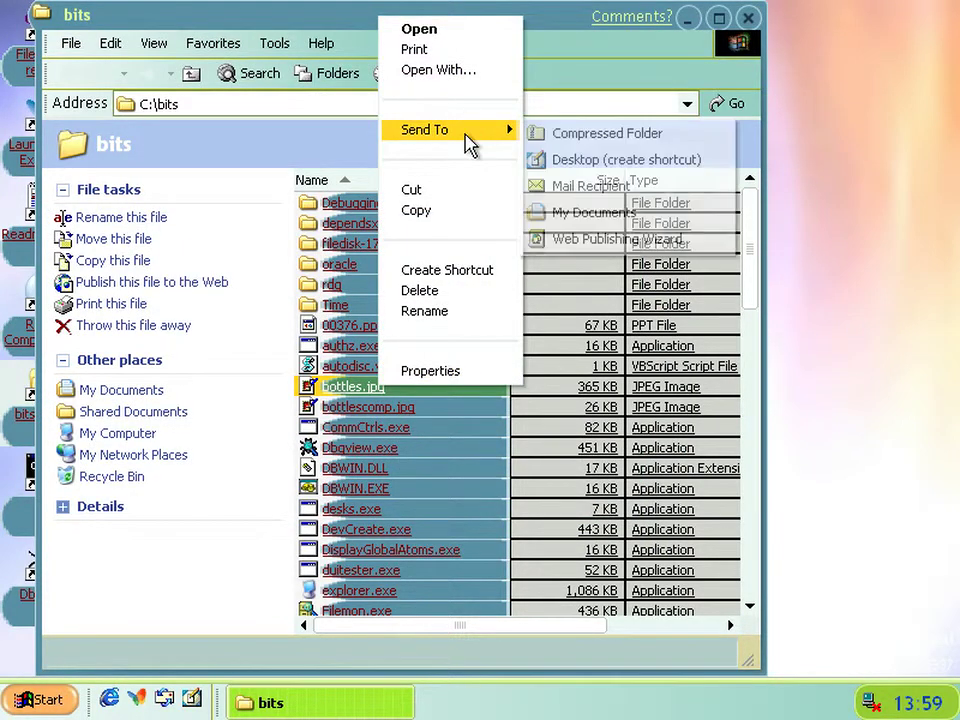
click(565, 190)
click(424, 150)
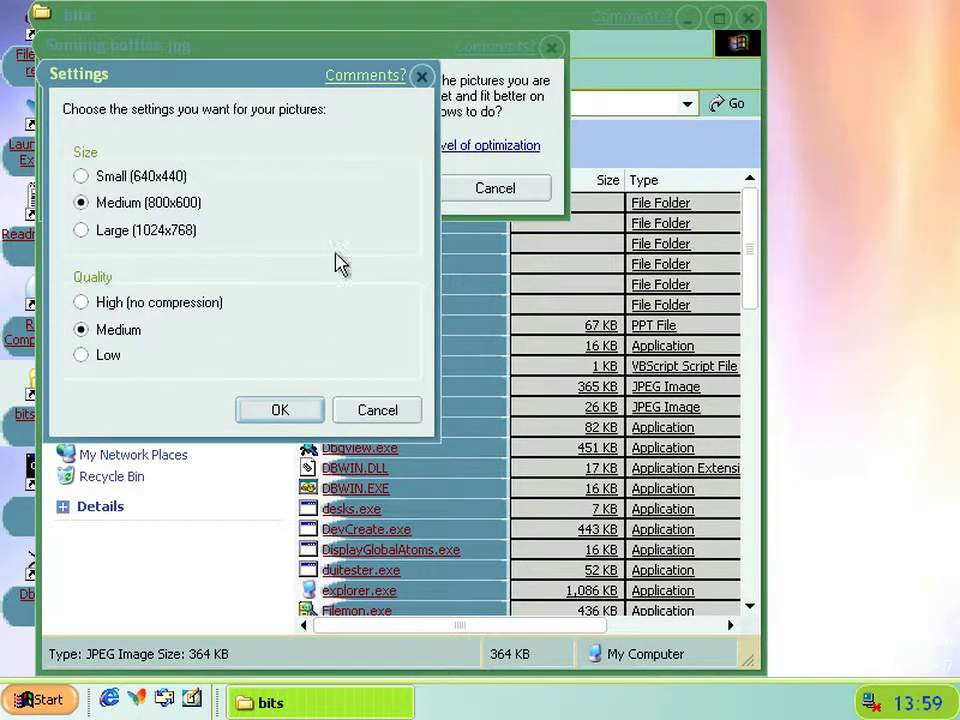
click(362, 421)
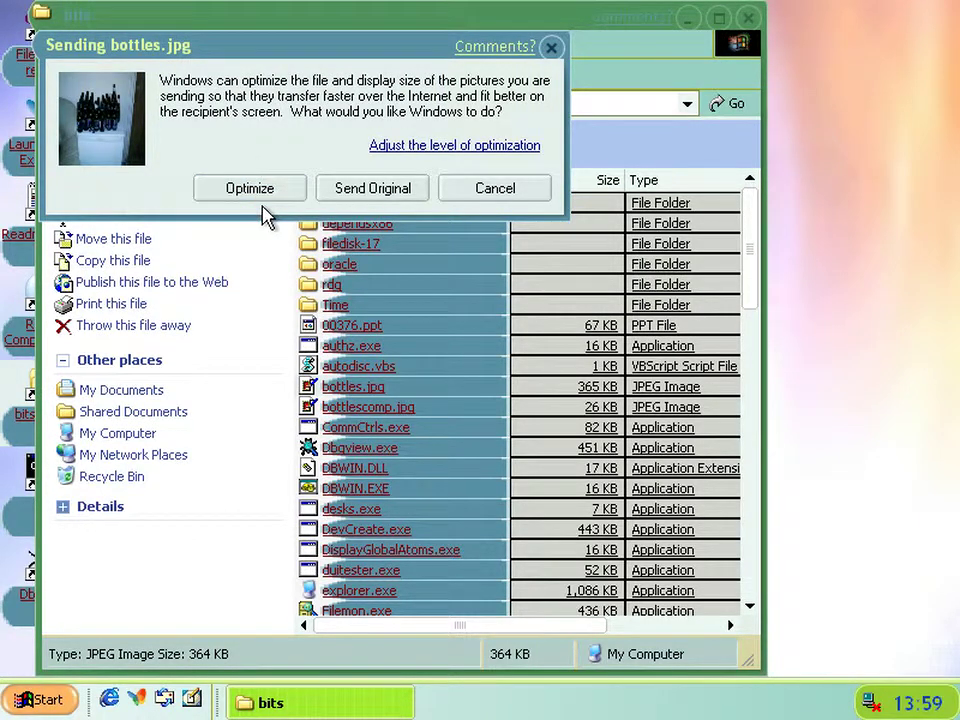
click(468, 198)
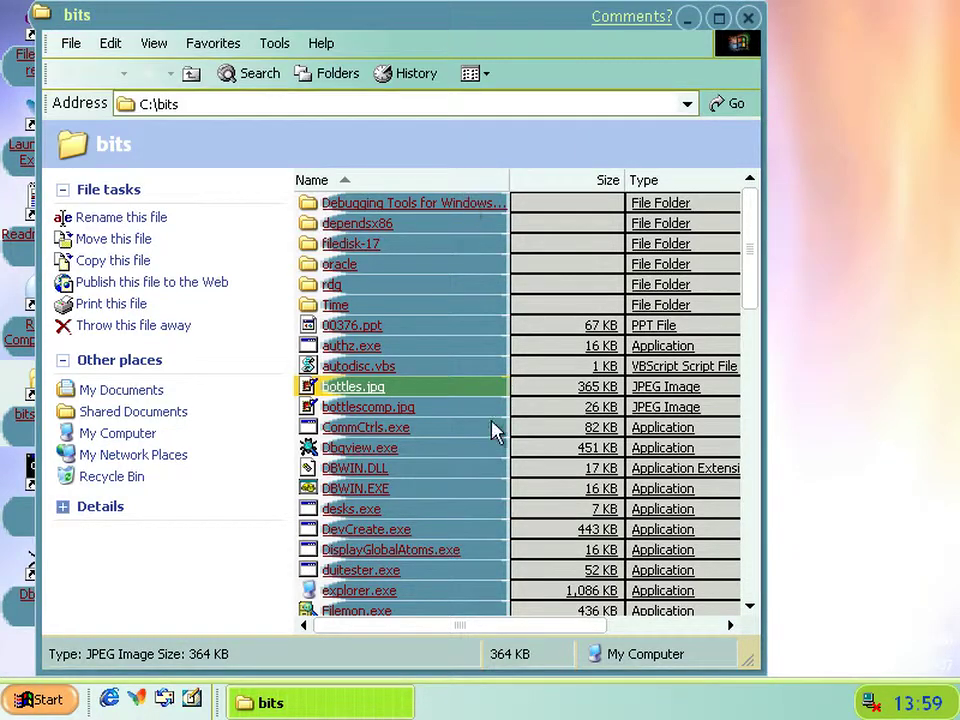
Send bottles.jpg to a mail recipient and set its optimization quality to High (no compression).
right_click(332, 398)
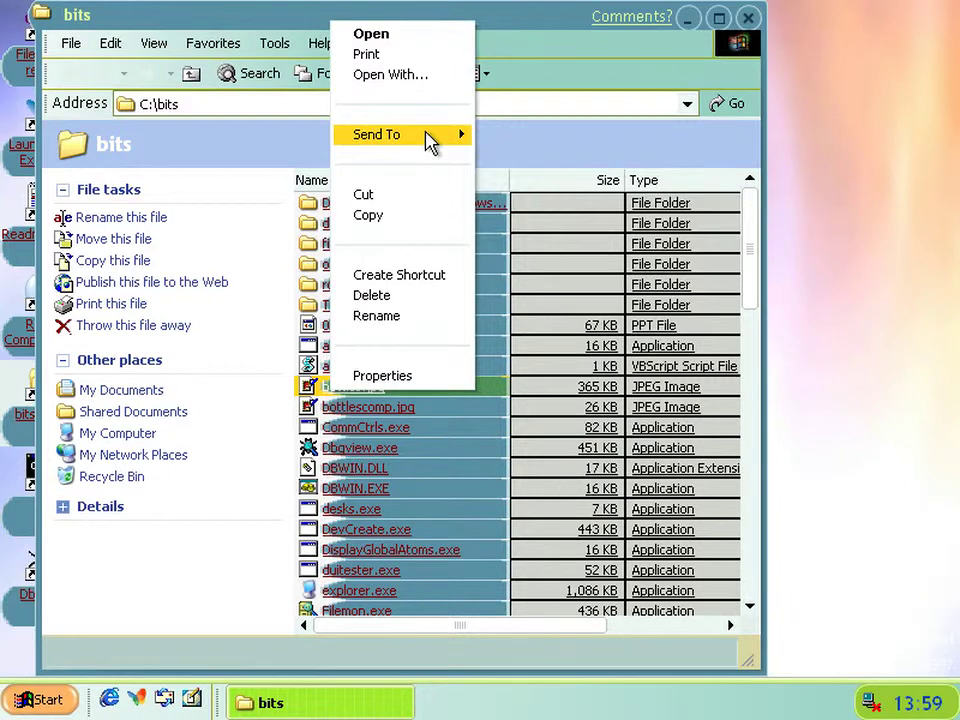
mouse_move(449, 141)
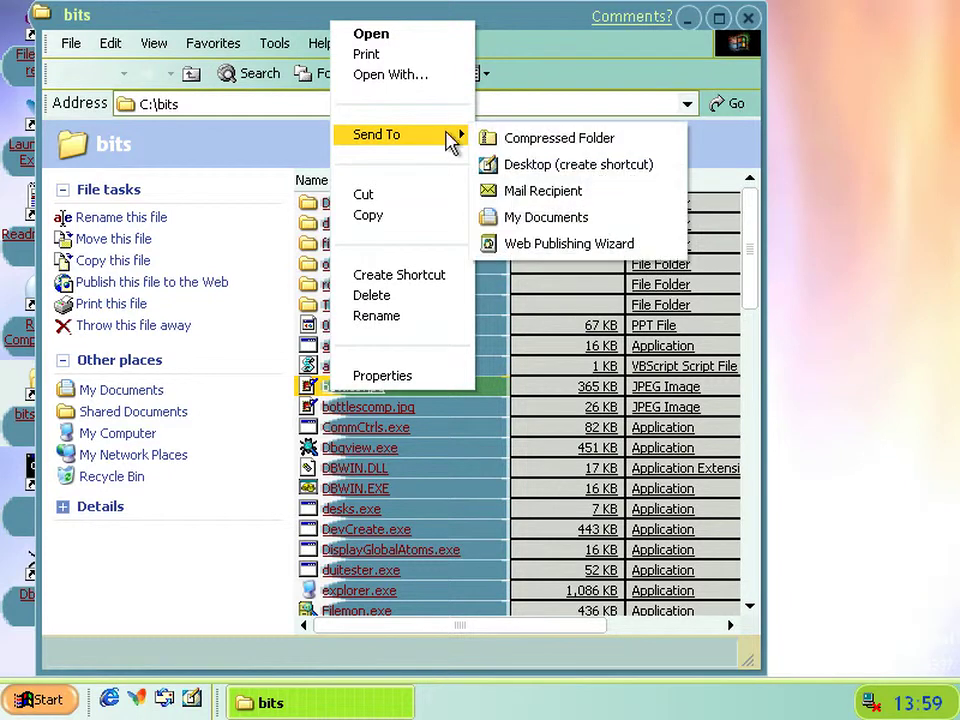
click(517, 200)
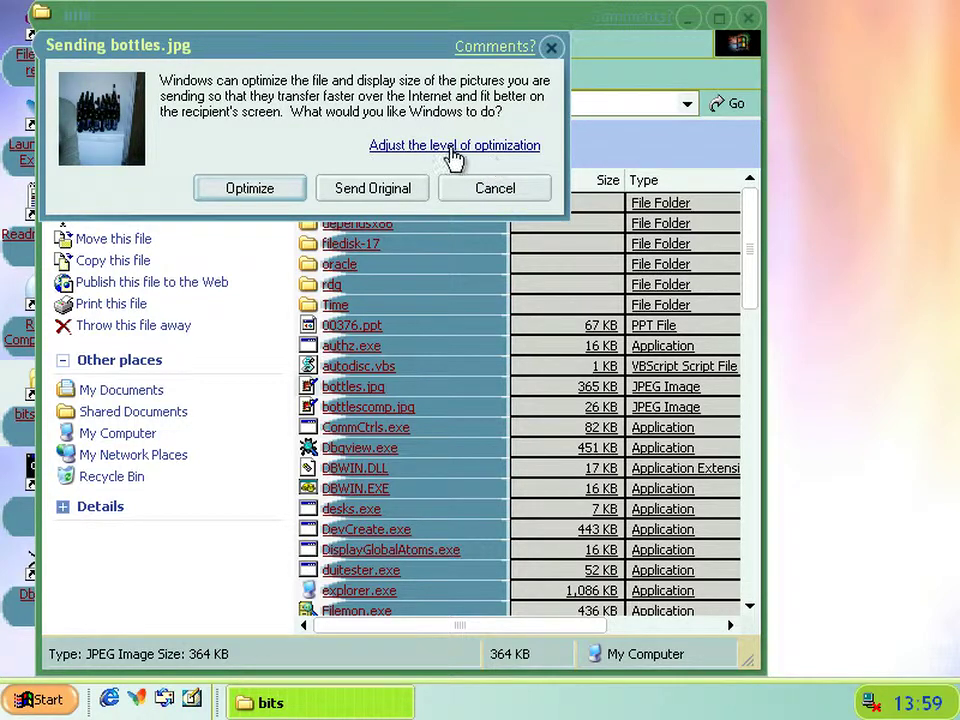
click(470, 150)
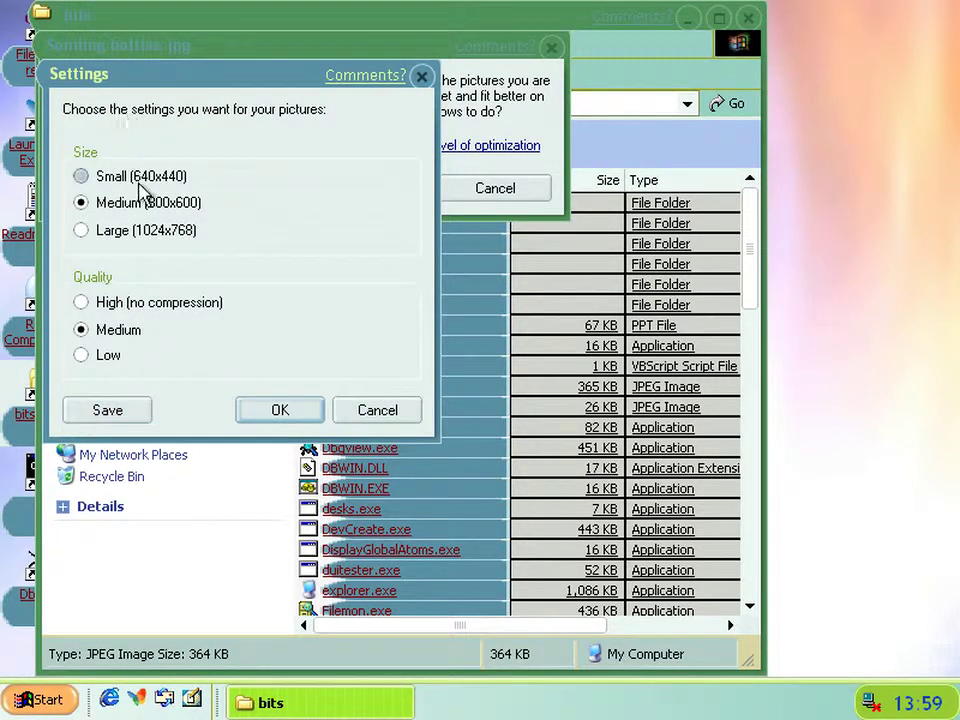
click(135, 304)
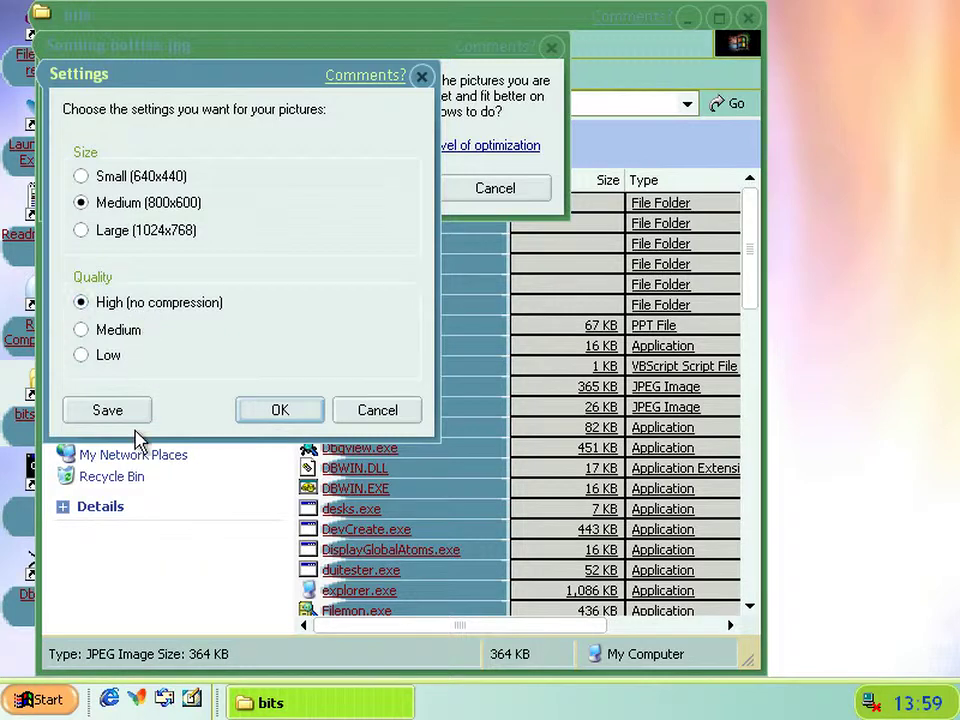
Save the optimized picture as bottlescomp.jpg in the bits folder, replacing the existing file.
click(107, 410)
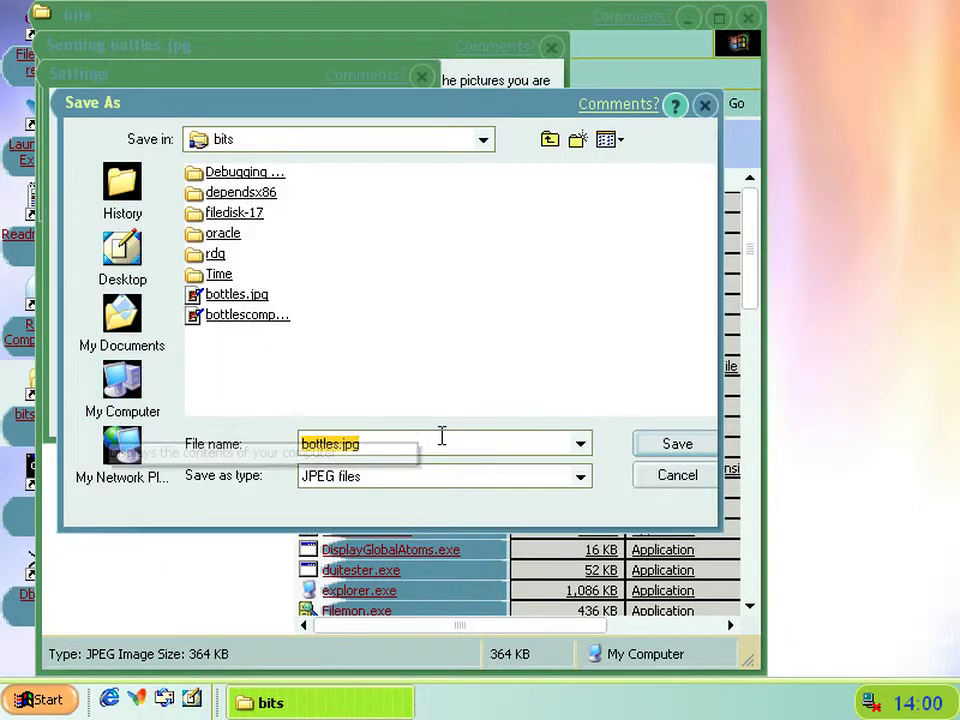
click(340, 443)
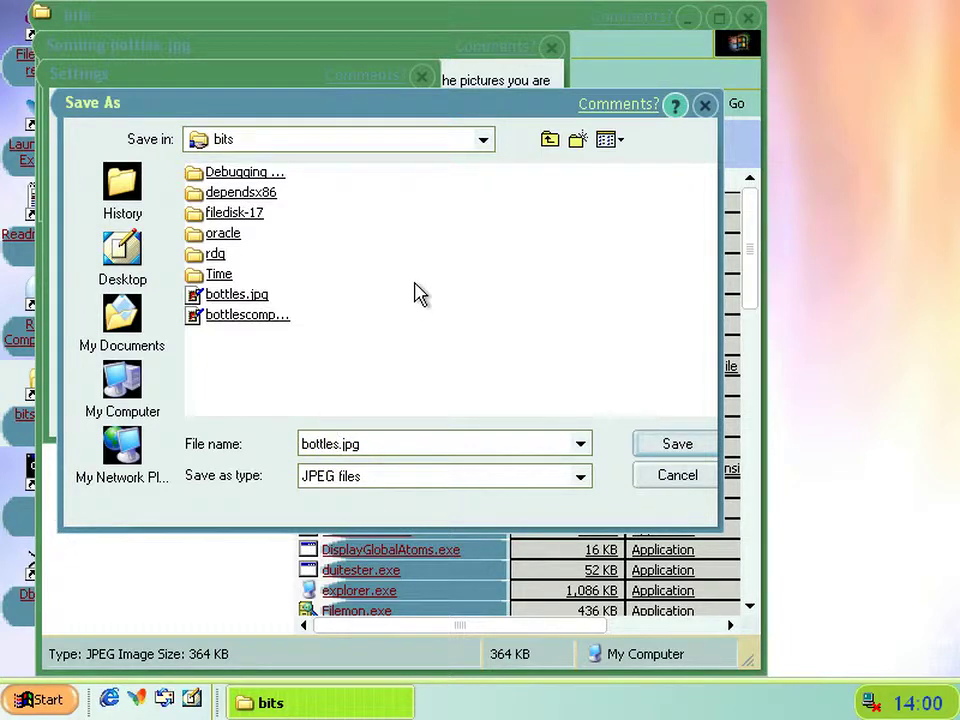
text(file)
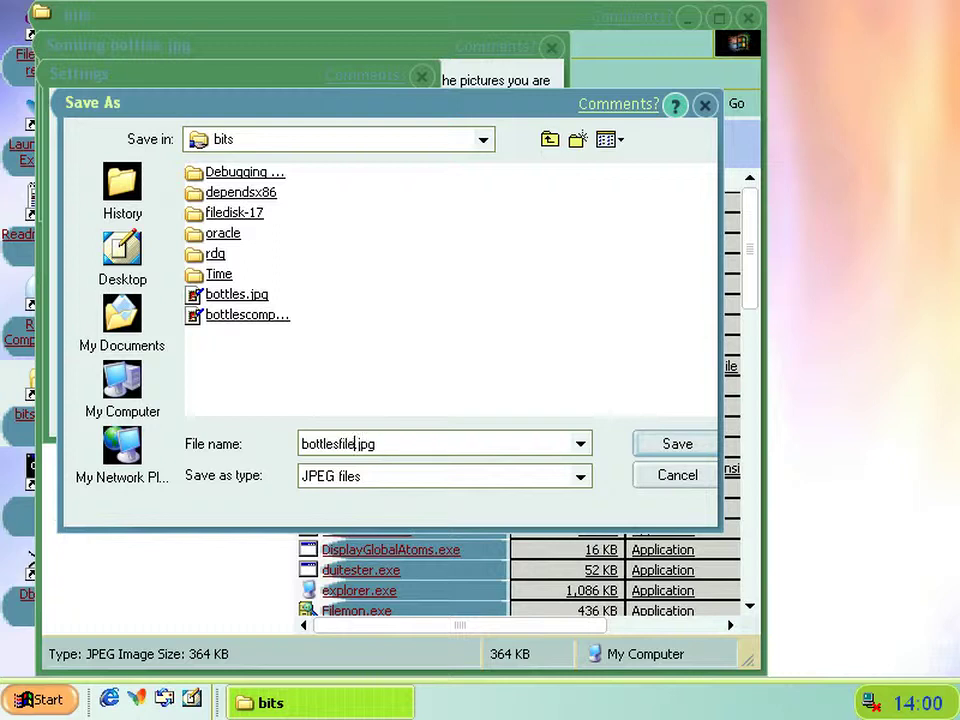
key(BackSpace)
key(BackSpace)
key(BackSpace)
key(BackSpace)
text(comp)
click(678, 446)
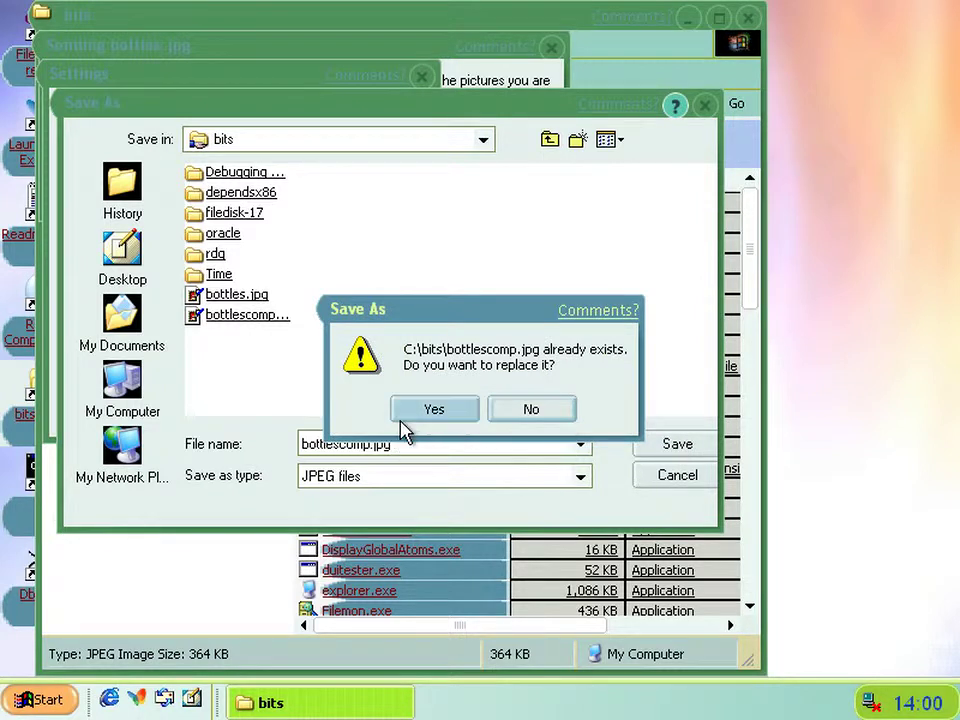
click(420, 414)
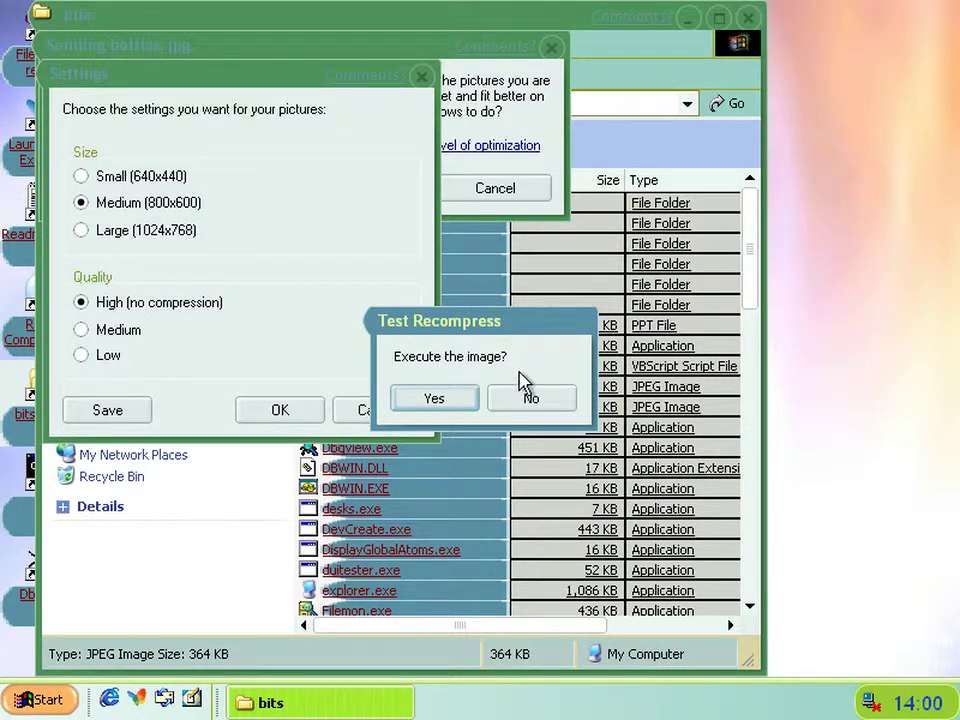
Execute the saved image, zoom in on the bottles in bottlescomp.jpg, and close the preview.
click(442, 403)
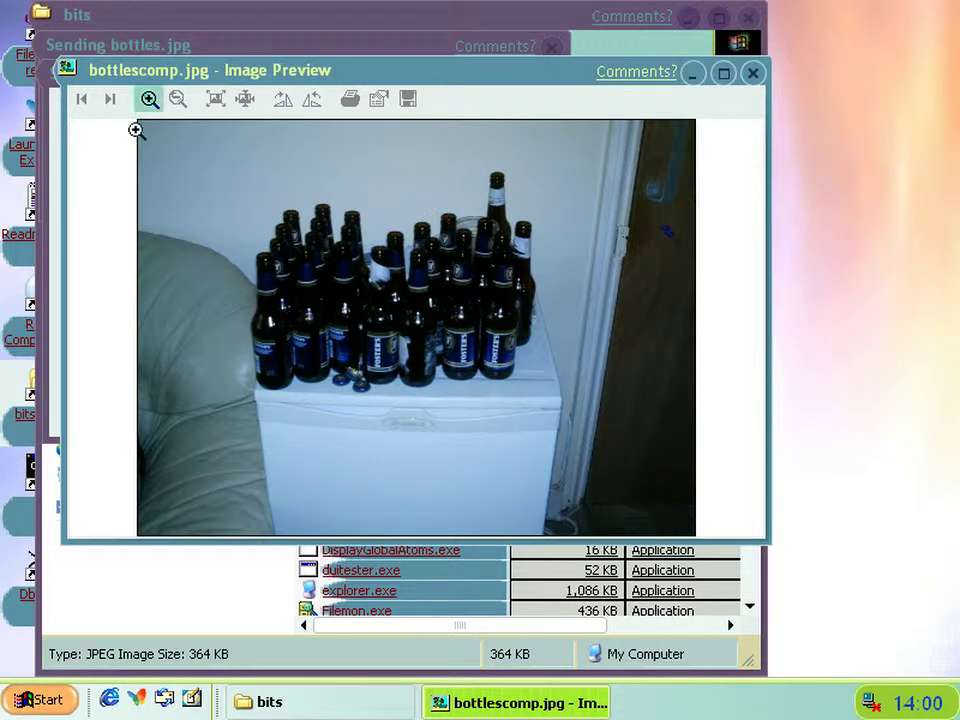
click(591, 274)
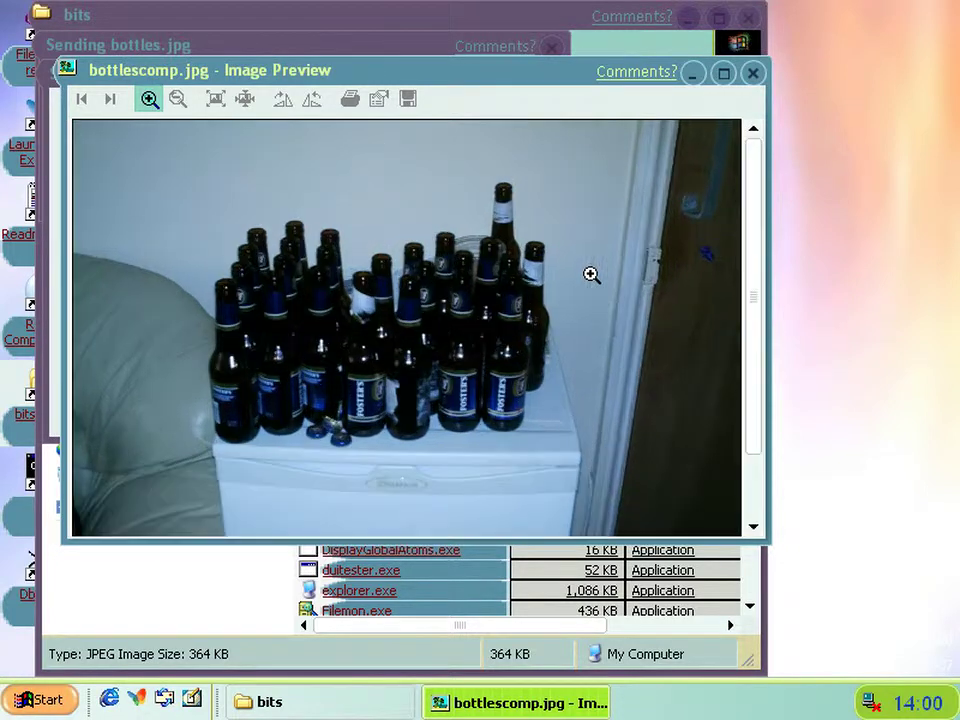
click(594, 274)
click(427, 355)
click(427, 355)
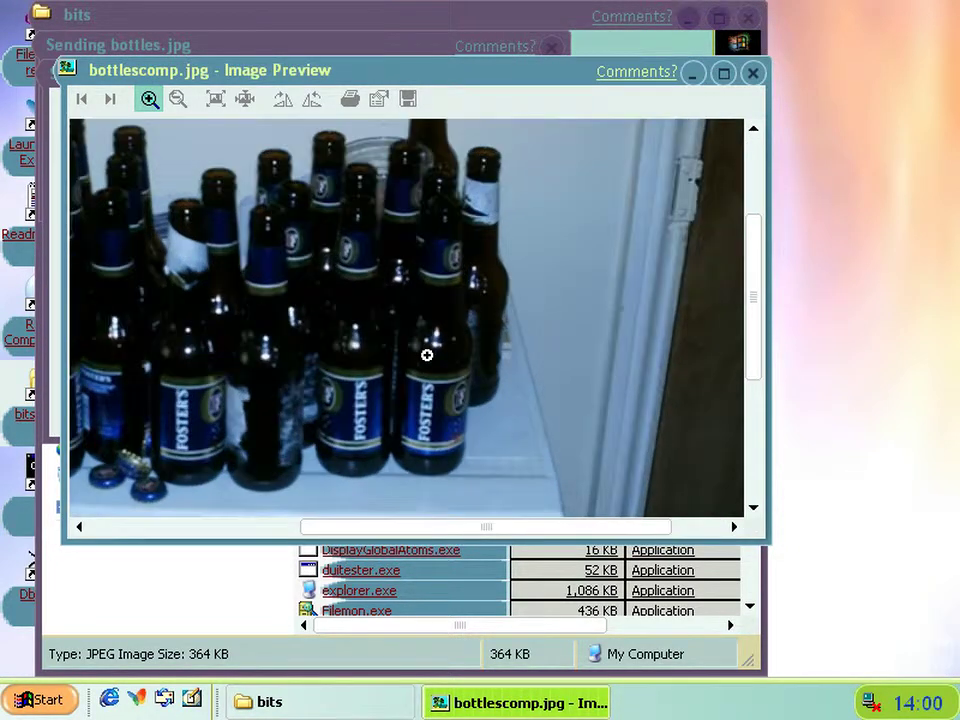
click(757, 79)
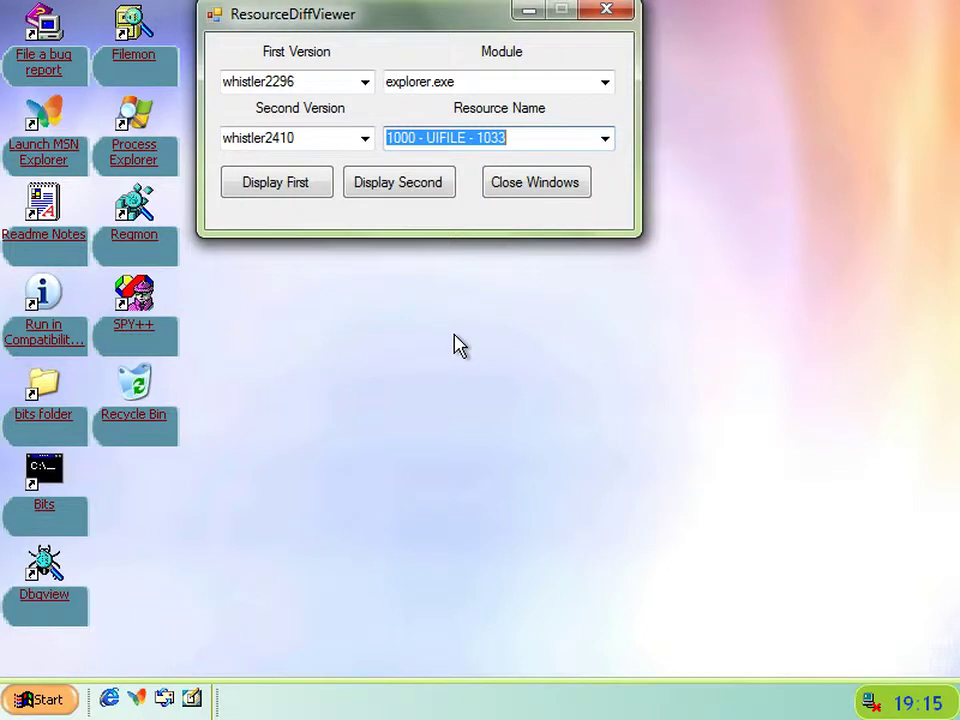
Display the whistler2410 version of explorer.exe's 1000 - UIFILE - 1033 resource and move its window partly over ResourceDiffViewer.
key(Tab)
key(Return)
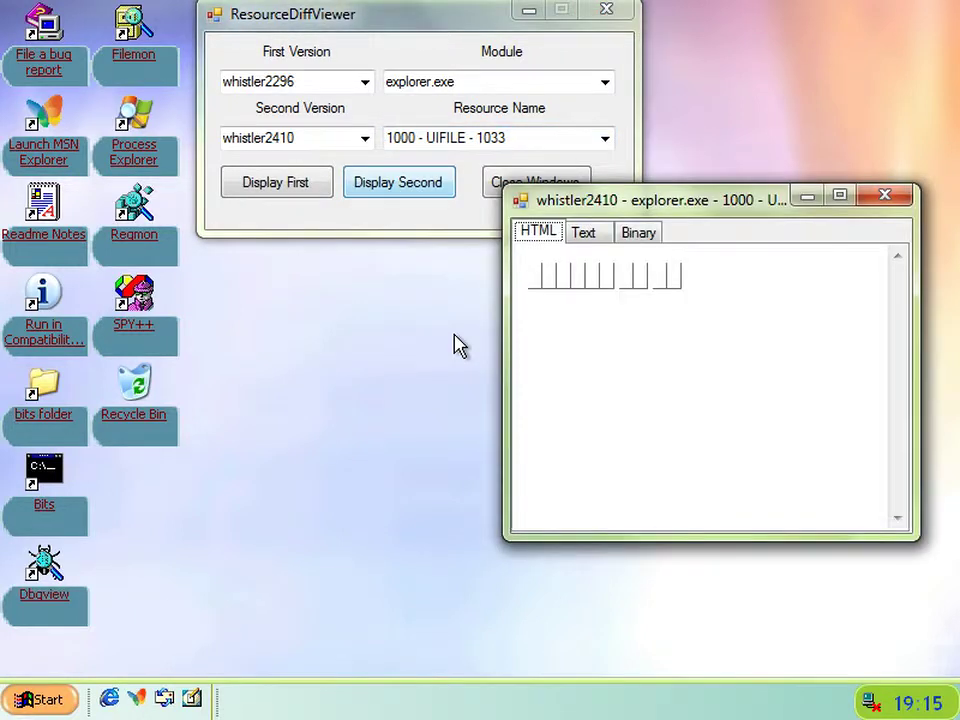
key(alt+space)
key(m)
key(Left)
key(Left)
key(Left)
key(Left)
key(Left)
key(Left)
key(Up)
key(Up)
key(Return)
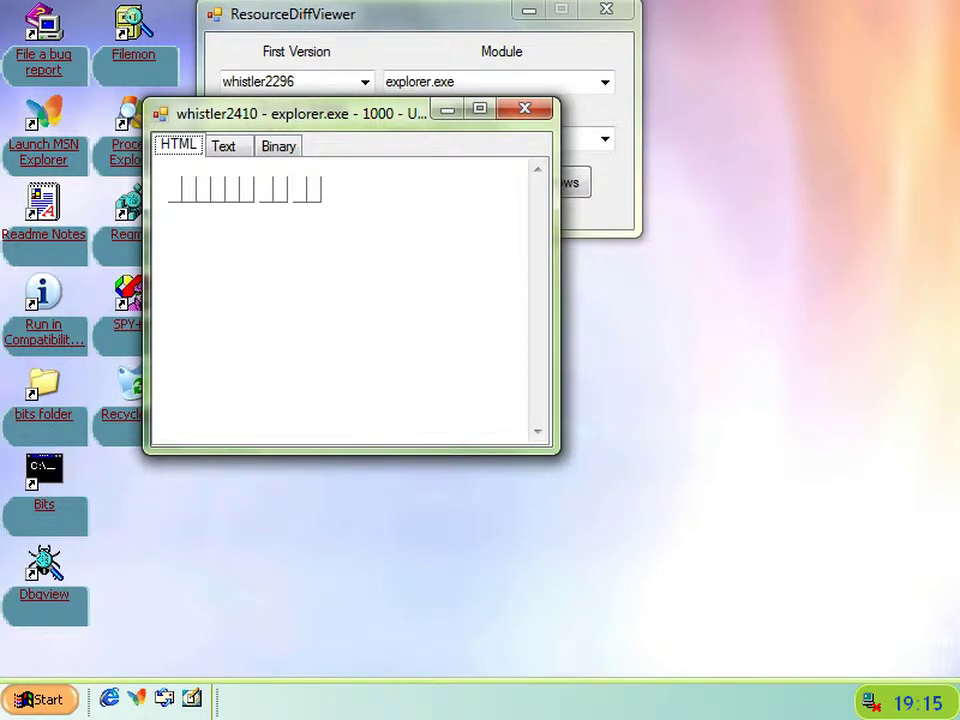
Show the UIFILE resource as text and move its window to the upper-left corner of the desktop.
key(Right)
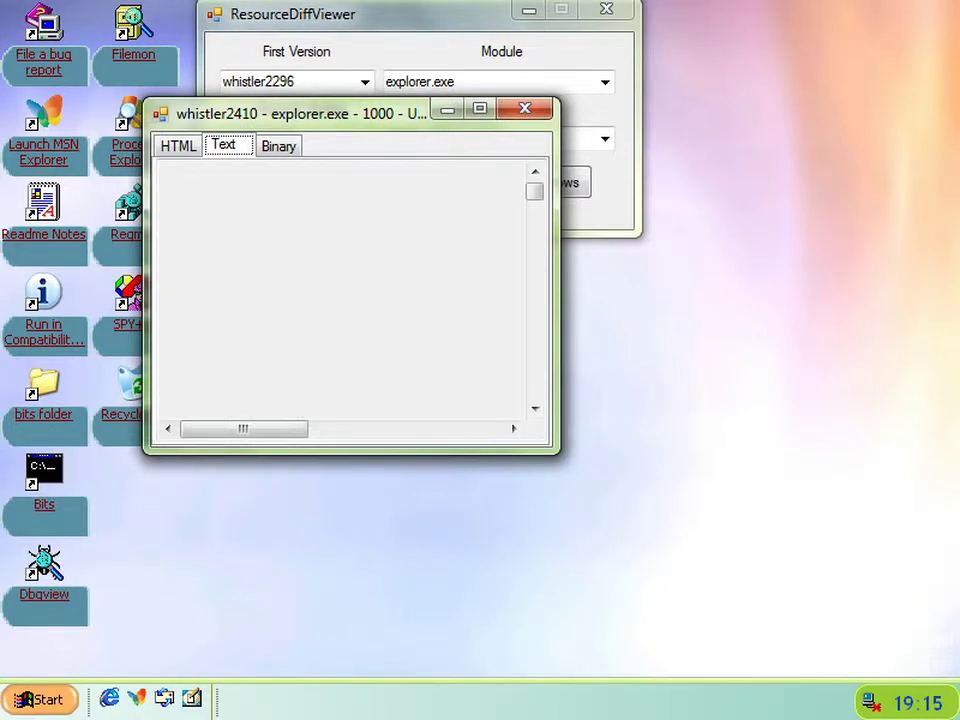
key(alt+space)
key(m)
key(Left)
key(Left)
key(Left)
key(Left)
key(Left)
key(Left)
key(Left)
key(Left)
key(Left)
key(Left)
key(Up)
key(Up)
key(Up)
key(Up)
key(Up)
key(Up)
key(Left)
key(Left)
key(Left)
key(Left)
key(Left)
key(Left)
key(Up)
key(Up)
key(Up)
key(Up)
key(Return)
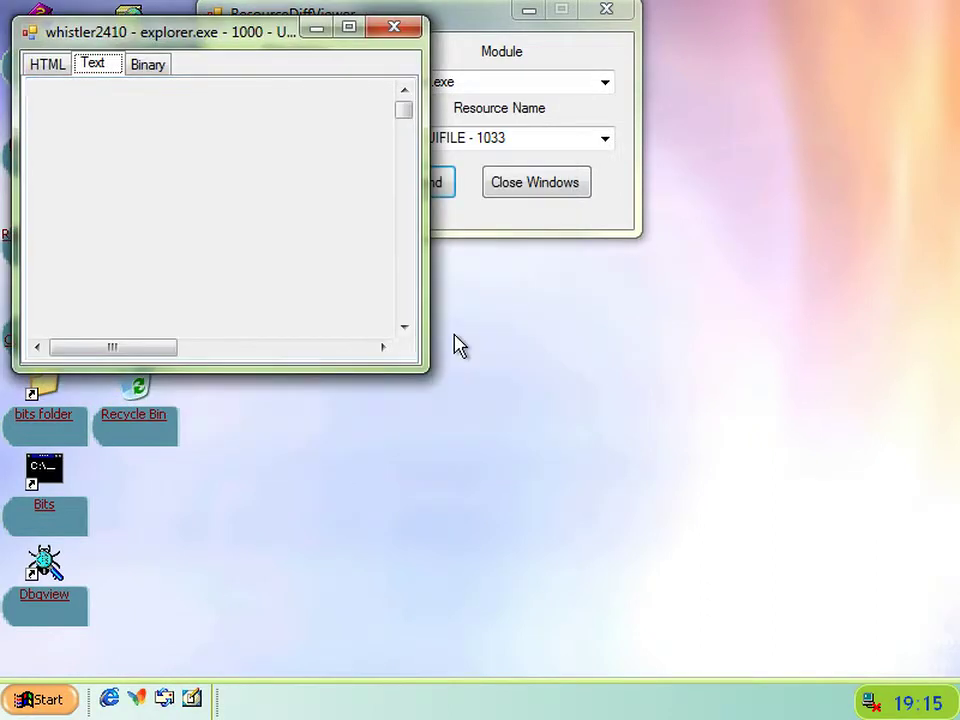
Enlarge the whistler2410 resource window until it fills almost the whole screen.
key(alt+space)
key(s)
key(Right)
key(Right)
key(Right)
key(Right)
key(Right)
key(Right)
key(Down)
key(Down)
key(Down)
key(Down)
key(Down)
key(Down)
key(Right)
key(Right)
key(Right)
key(Right)
key(Right)
key(Right)
key(Down)
key(Down)
key(Right)
key(Right)
key(Right)
key(Right)
key(Right)
key(Right)
key(Right)
key(Right)
key(Right)
key(Right)
key(Down)
key(Down)
key(Down)
key(Down)
key(Down)
key(Down)
key(Down)
key(Return)
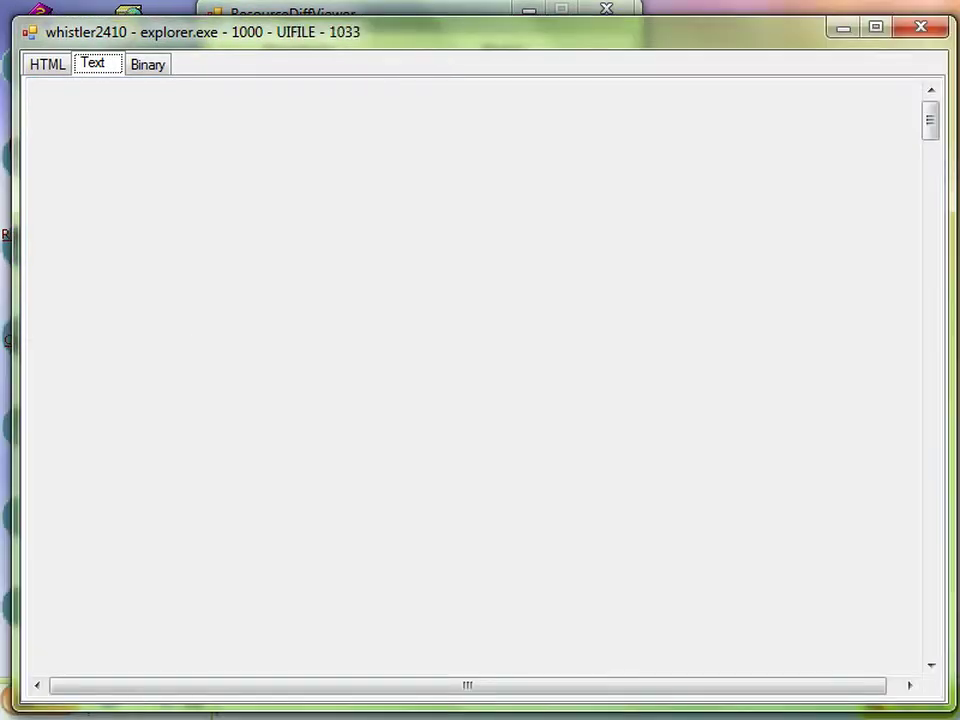
Examine the banner, left and TopList style definitions in the UIFILE resource text.
key(Tab)
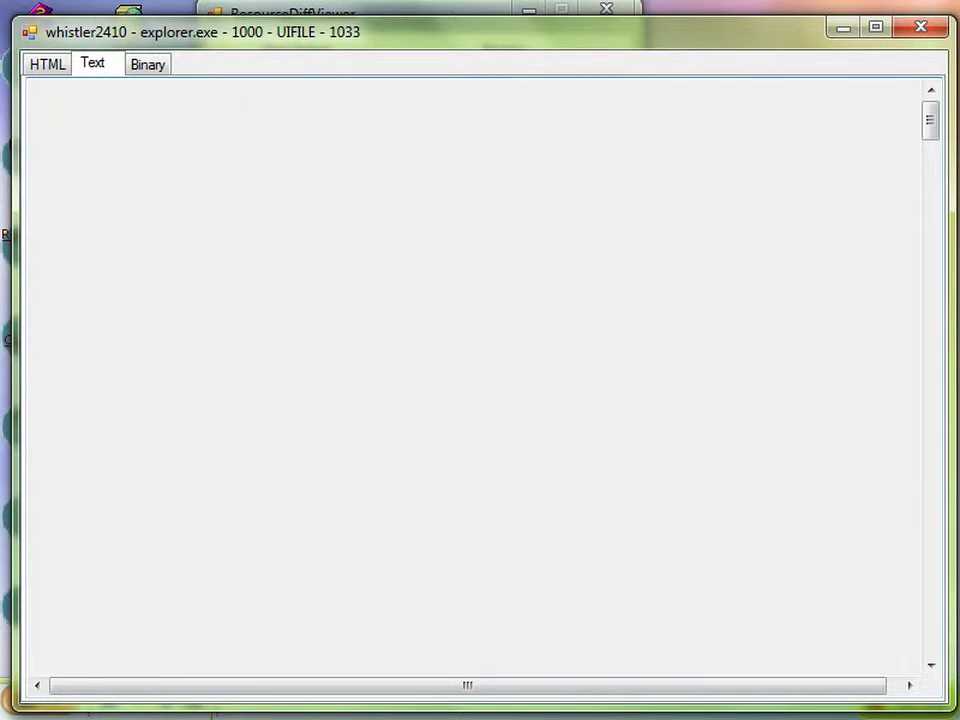
key(Page_Down)
key(Page_Down)
key(Page_Down)
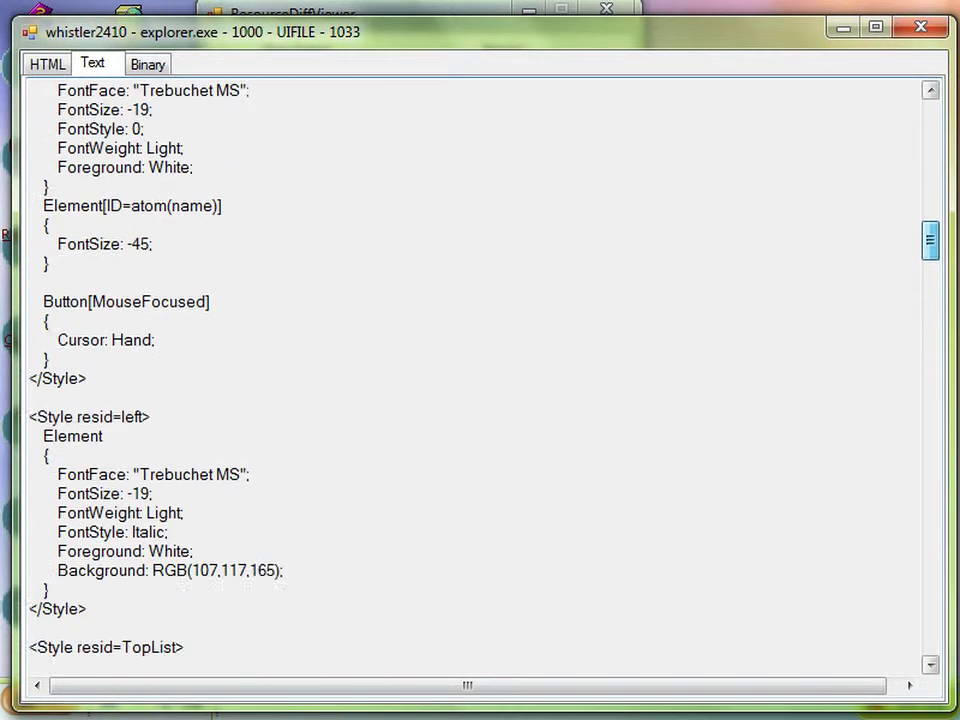
key(Up)
key(Up)
key(Up)
key(Up)
key(Up)
key(Up)
key(Up)
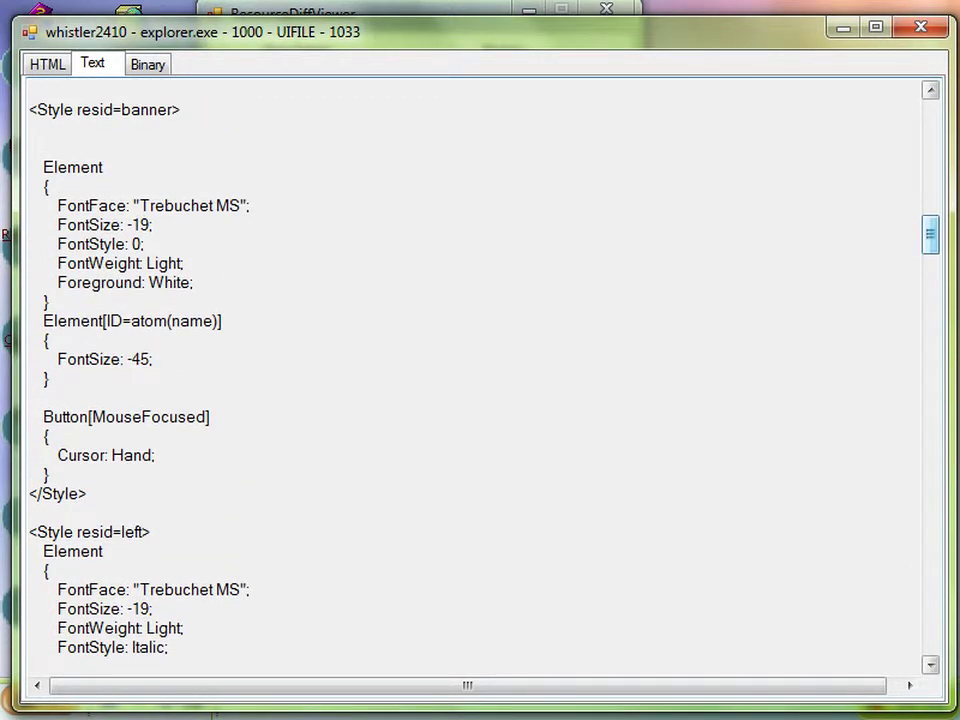
key(Down)
key(Down)
key(Down)
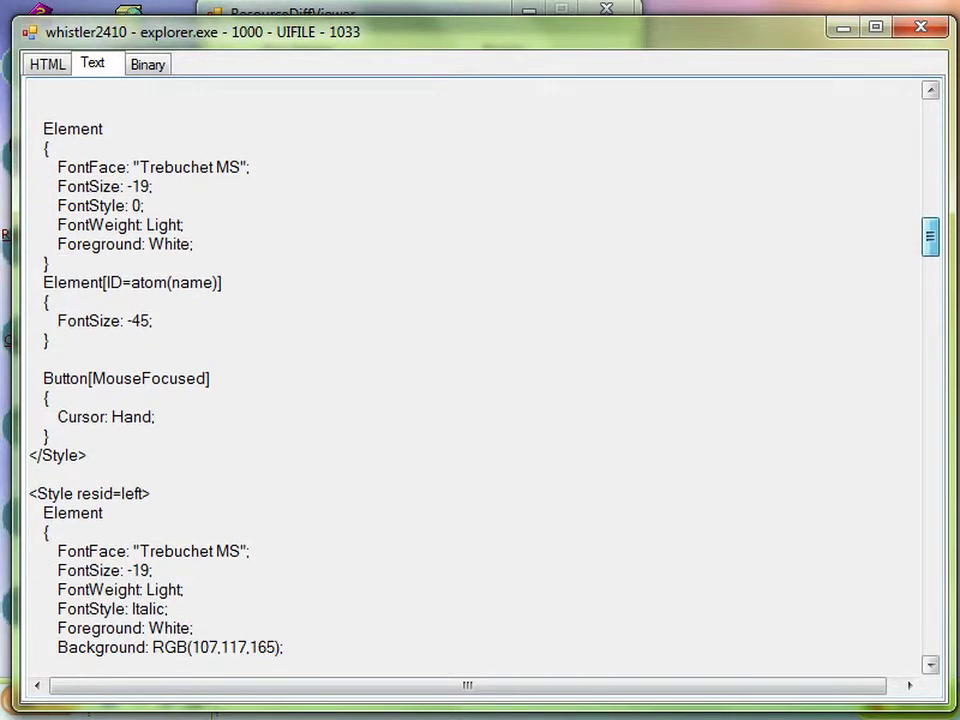
key(Down)
key(Down)
key(Down)
key(Down)
key(Down)
key(Down)
key(Down)
key(Down)
key(Down)
key(Down)
key(Down)
key(Down)
key(Down)
key(Down)
key(Down)
key(Down)
key(Down)
key(Down)
key(Down)
key(Down)
key(Down)
key(Down)
key(Down)
key(Down)
key(Down)
key(Down)
key(Down)
key(Down)
key(Down)
key(Down)
key(Down)
key(Down)
key(Down)
key(Down)
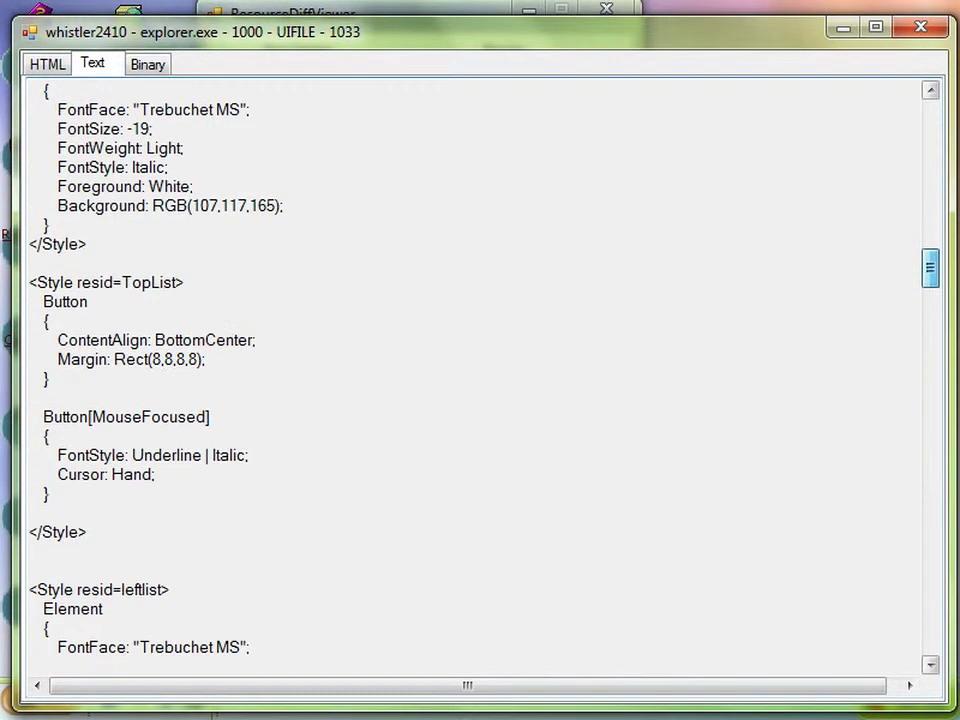
Examine the leftlist, programs and logoff style definitions in the UIFILE resource text.
key(Down)
key(Down)
key(Down)
key(Down)
key(Down)
key(Down)
key(Down)
key(Down)
key(Down)
key(Down)
key(Down)
key(Down)
key(Down)
key(Down)
key(Down)
key(Down)
key(Down)
key(Down)
key(Down)
key(Down)
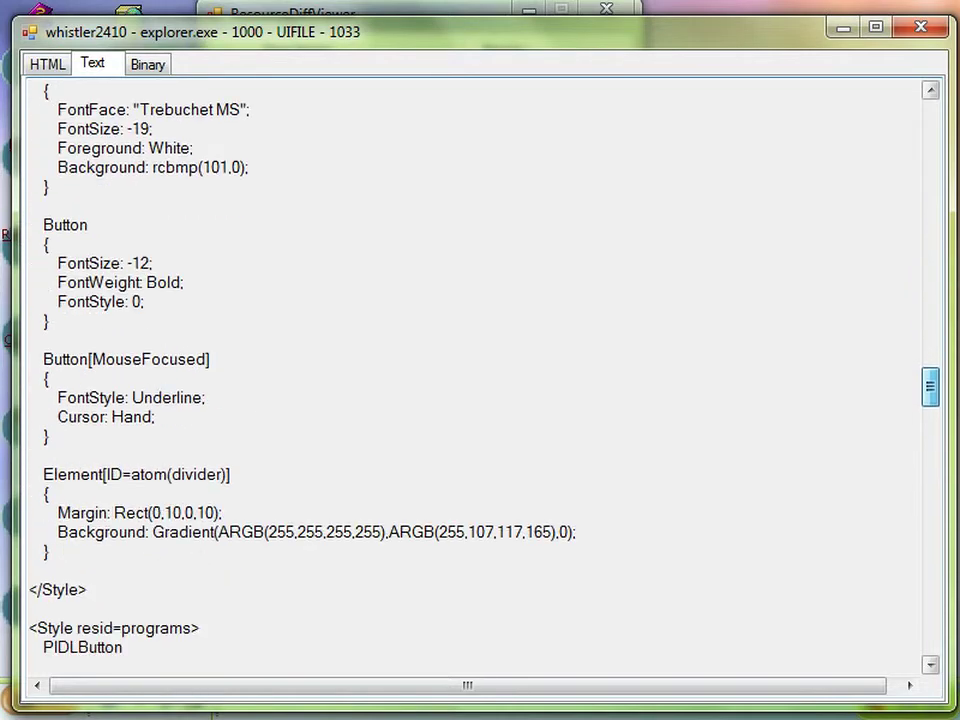
key(Down)
key(Down)
key(Down)
key(Down)
key(Down)
key(Down)
key(Down)
key(Down)
key(Down)
key(Down)
key(Down)
key(Down)
key(Down)
key(Down)
key(Down)
key(Down)
key(Down)
key(Down)
key(Down)
key(Down)
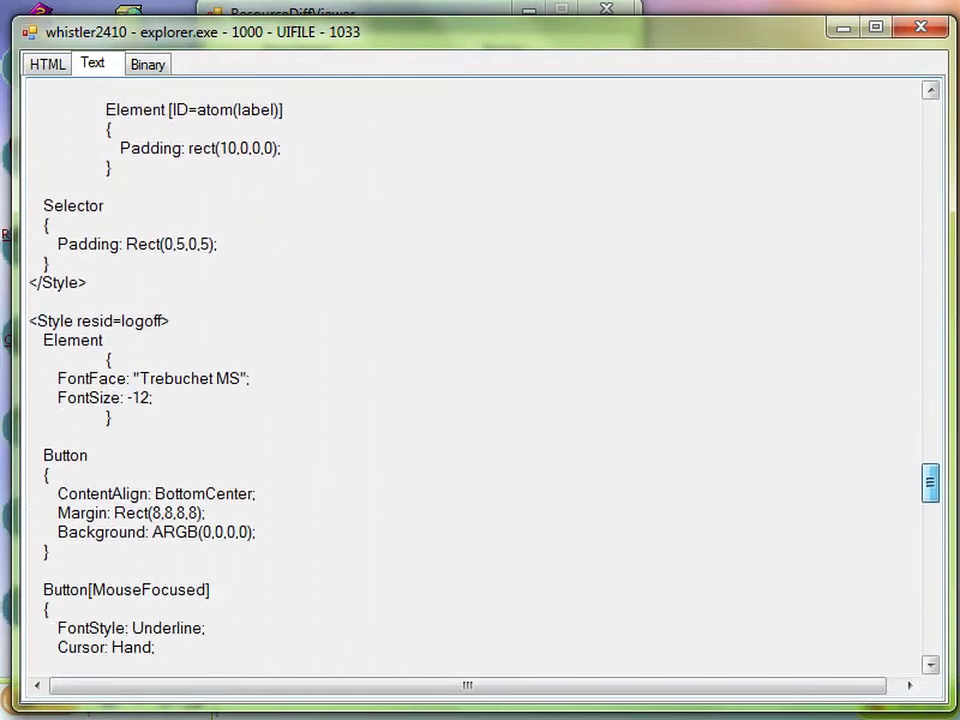
Find the main element definition below the styles in the UIFILE text and examine its RGB background value.
key(Down)
key(Down)
key(Down)
key(Down)
key(Down)
key(Down)
key(Down)
key(Down)
key(Down)
key(Down)
key(Down)
key(Down)
key(Down)
key(Down)
key(Down)
key(Down)
key(Down)
key(Down)
key(Down)
key(Down)
key(Up)
key(Up)
key(Up)
key(Up)
key(Up)
key(Up)
key(Up)
key(Up)
key(Up)
key(Up)
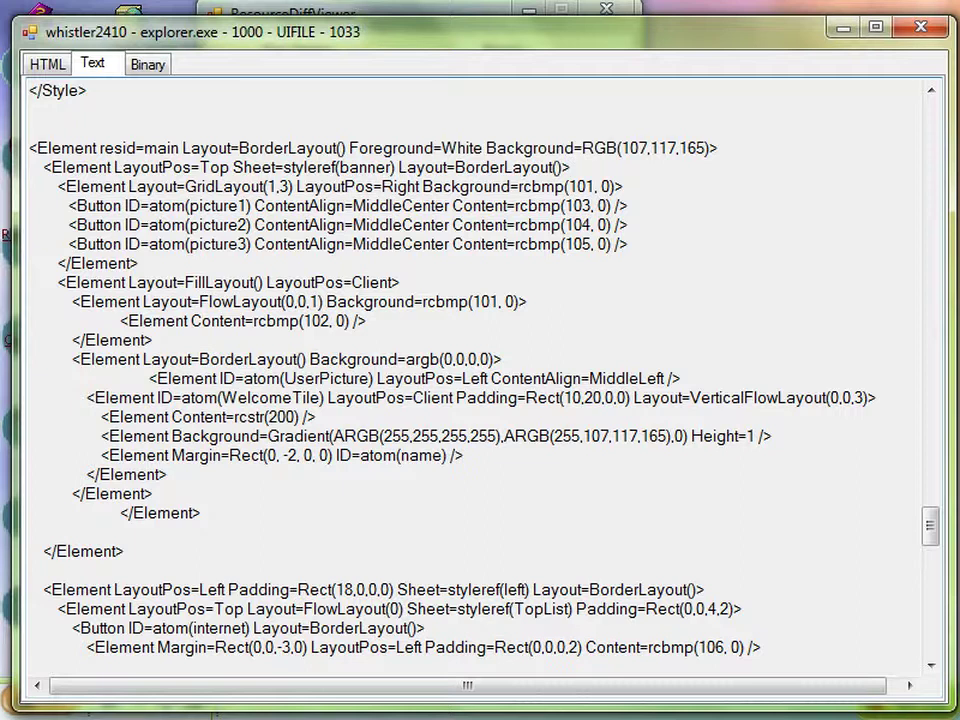
drag(650, 148, 706, 148)
click(667, 148)
Display the whistler2410 version of resource 101 - RT_BITMAP - 1033 from ResourceDiffViewer, and close its image window after viewing.
key(alt+Tab)
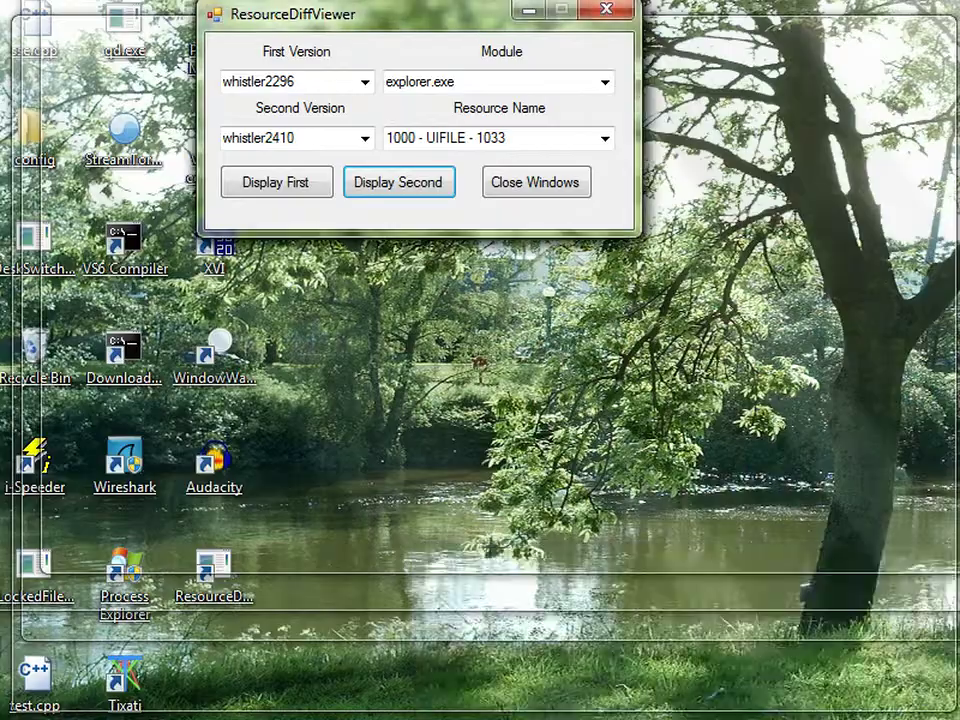
key(alt+Down)
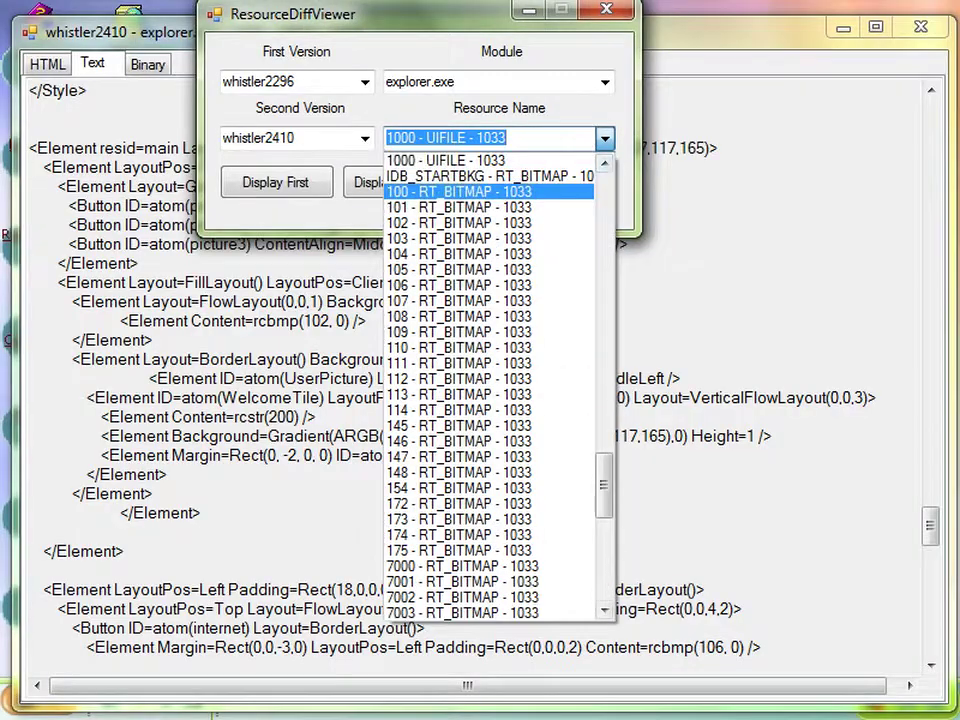
key(Return)
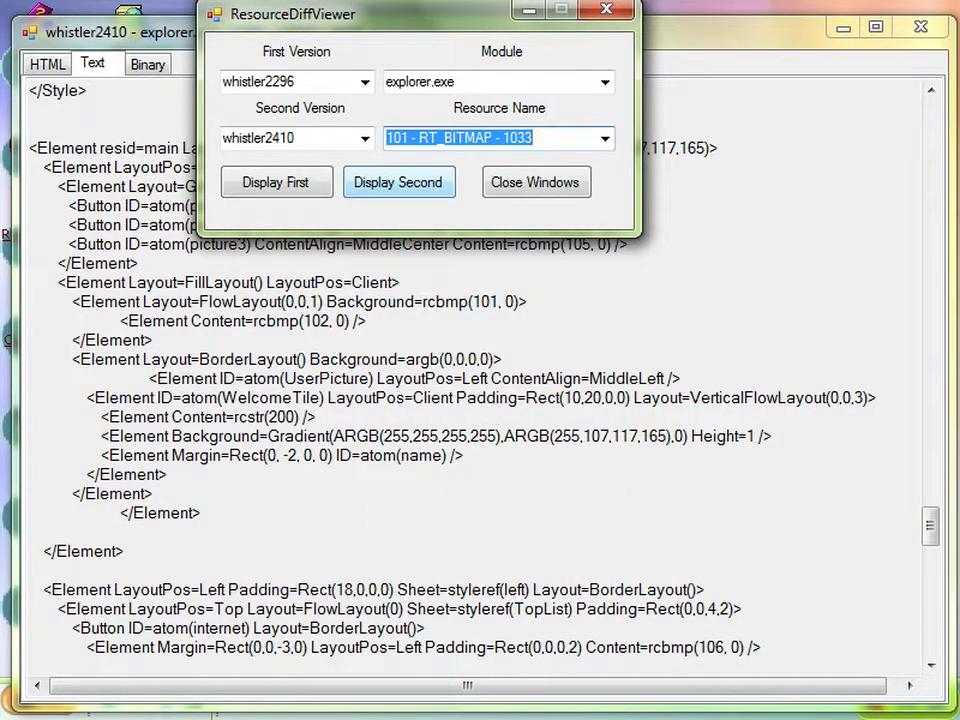
key(Return)
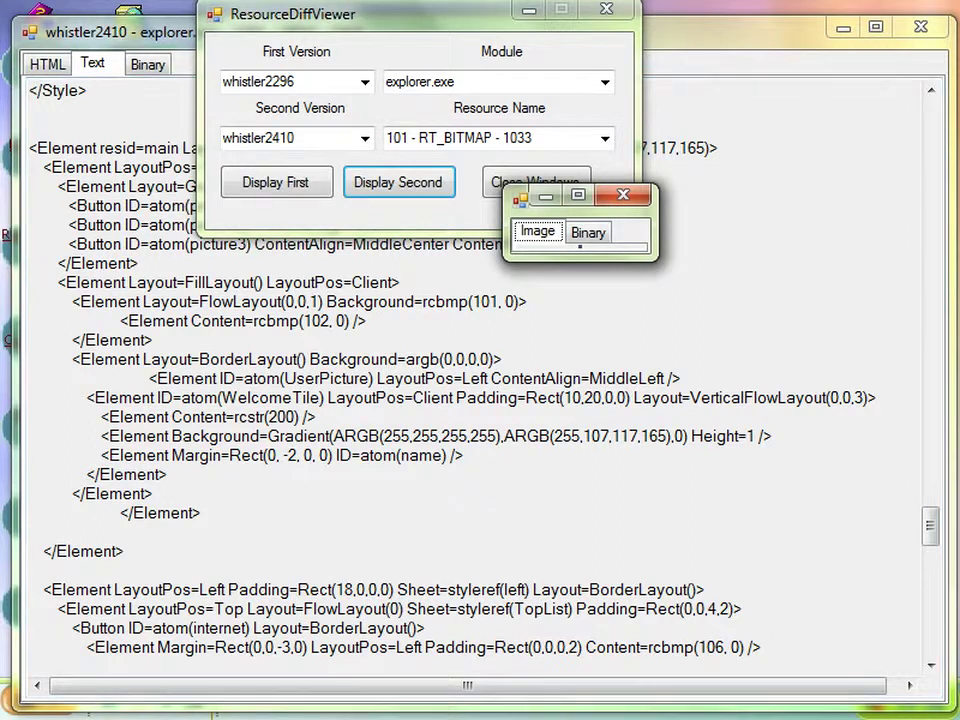
key(alt+F4)
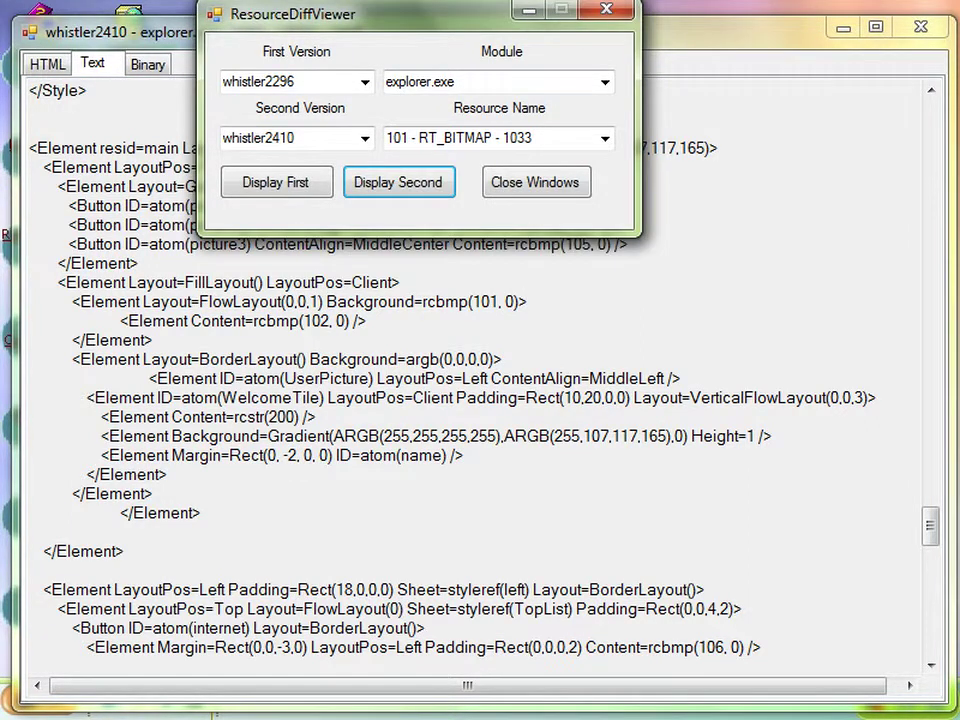
Return to the UIFILE text and examine the picture1, picture2 and picture3 buttons and the bitmap resources they reference.
click(667, 148)
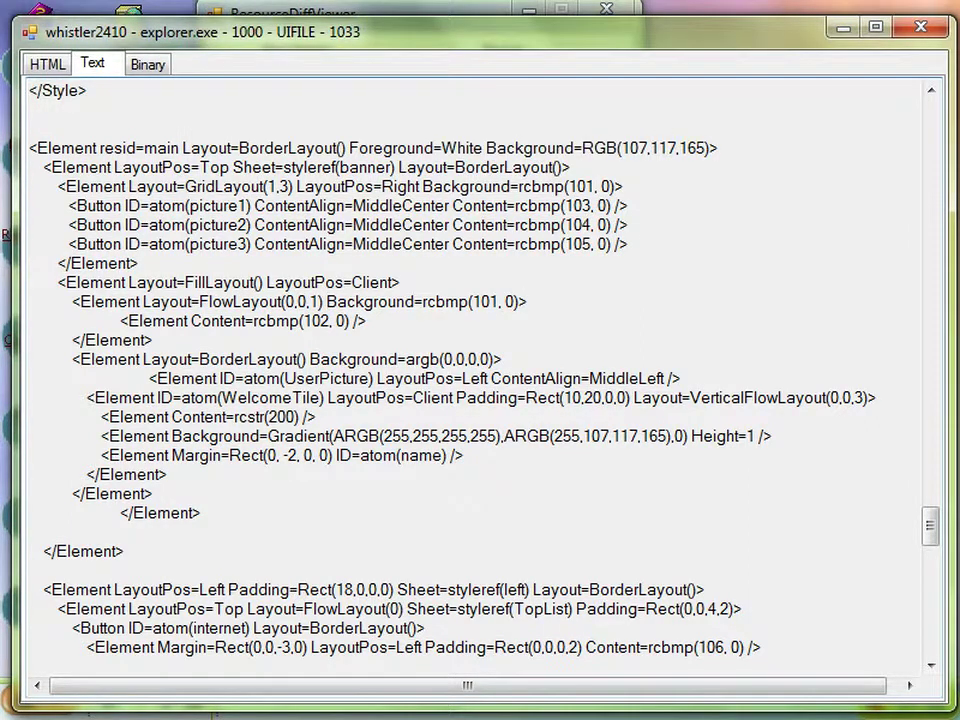
drag(188, 206, 212, 206)
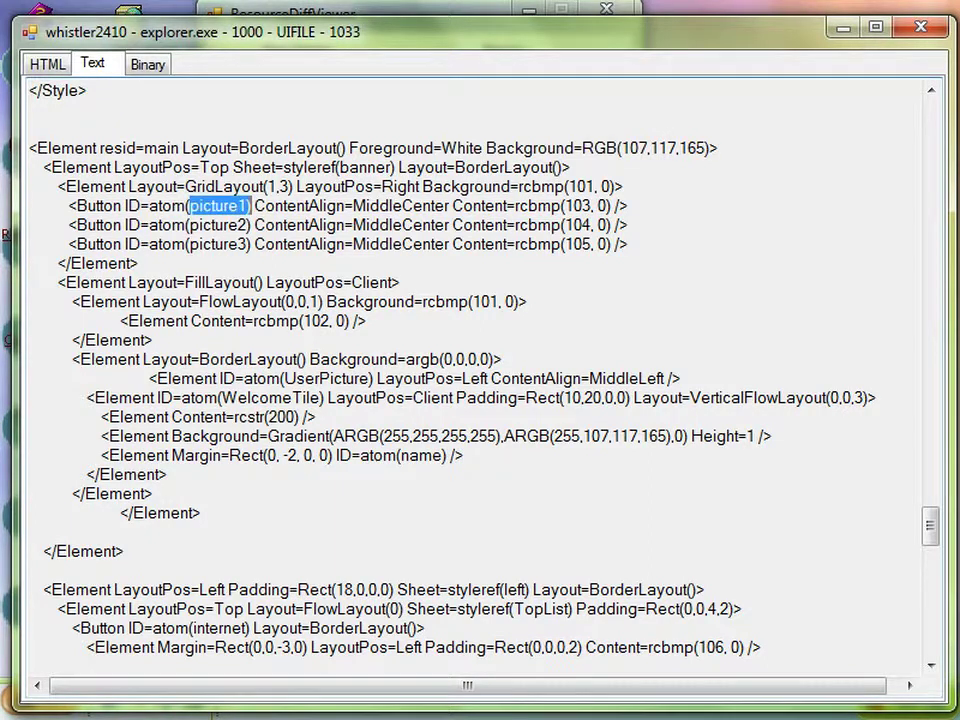
drag(189, 224, 254, 244)
drag(519, 205, 595, 205)
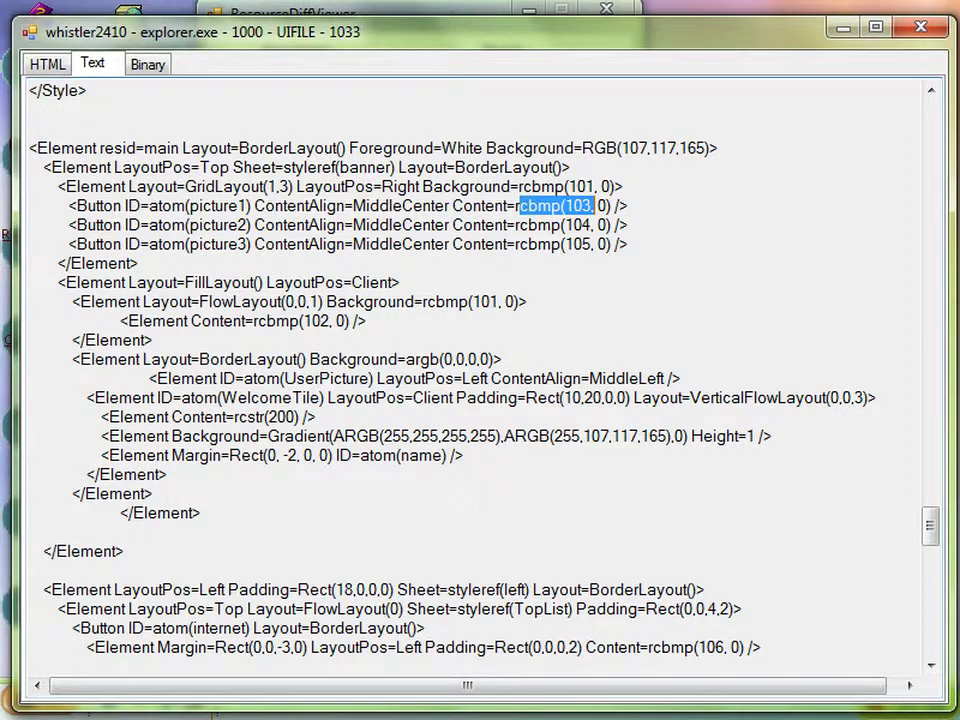
drag(536, 224, 565, 224)
click(595, 224)
Switch to ResourceDiffViewer and display the whistler2410 version of resource 103 - RT_BITMAP - 1033.
key(alt+Tab)
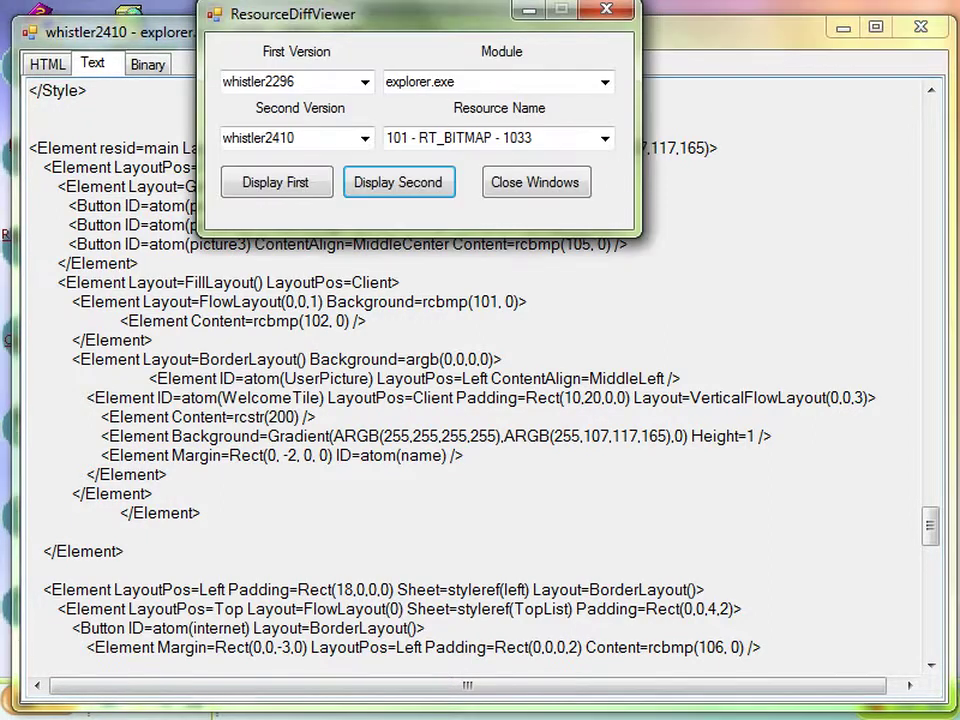
click(604, 138)
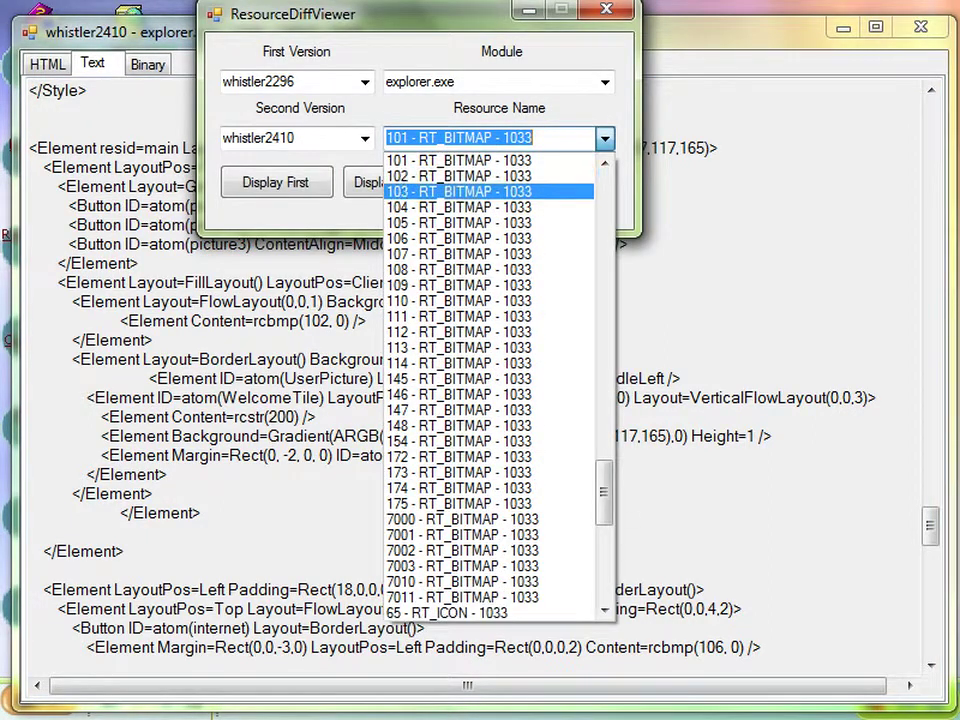
click(455, 191)
key(alt+Tab)
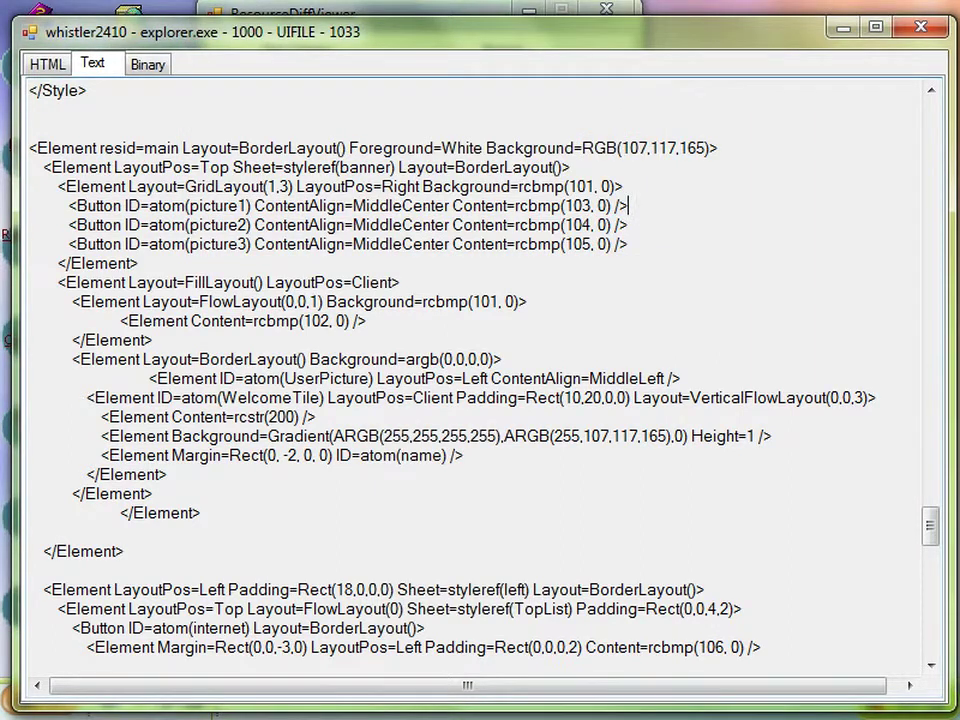
key(alt+Tab)
click(398, 182)
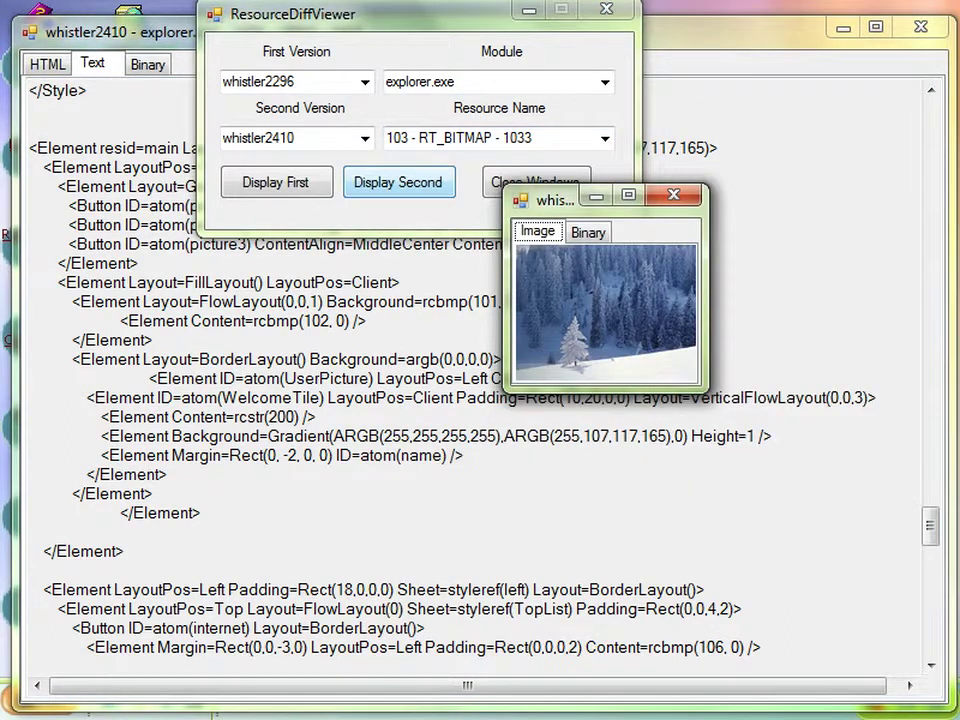
Choose the resource 104 - RT_BITMAP - 1033 and display its whistler2410 version.
click(530, 138)
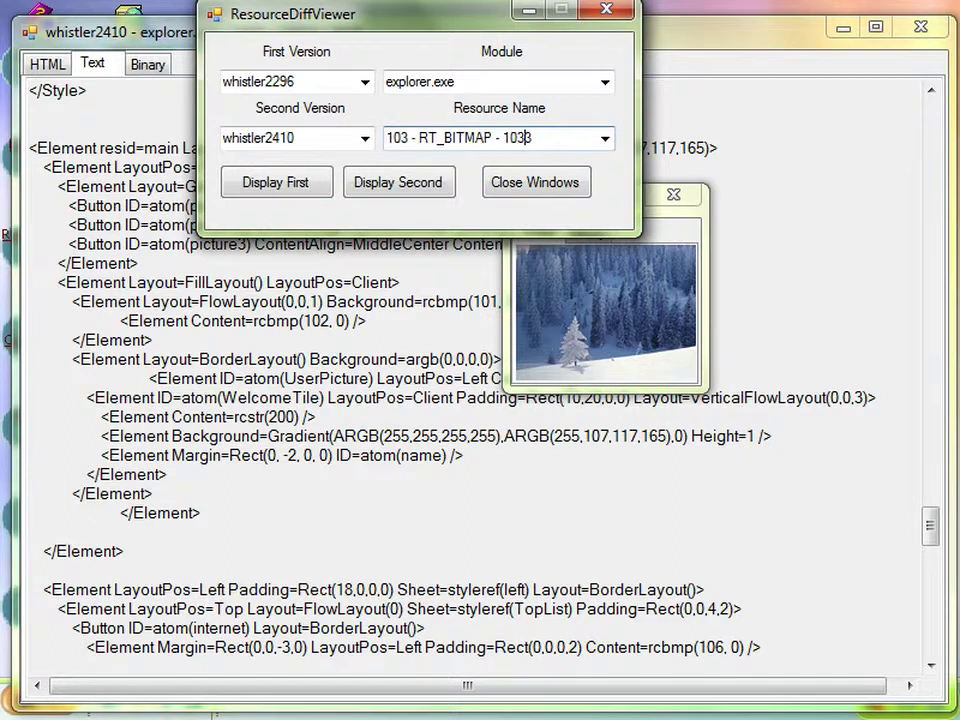
key(Down)
click(398, 182)
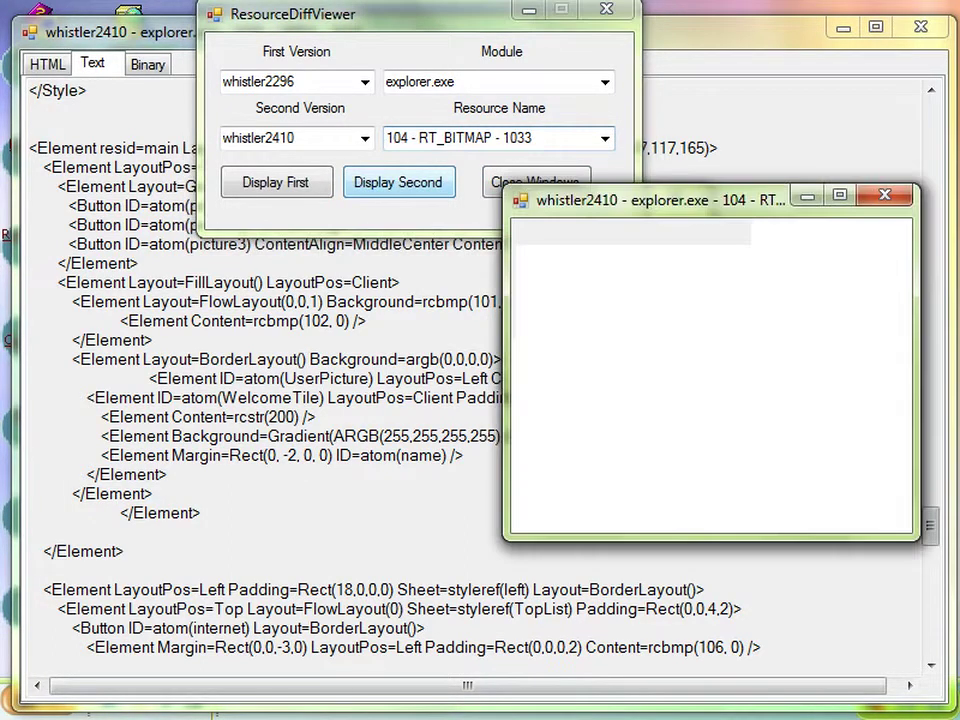
click(460, 138)
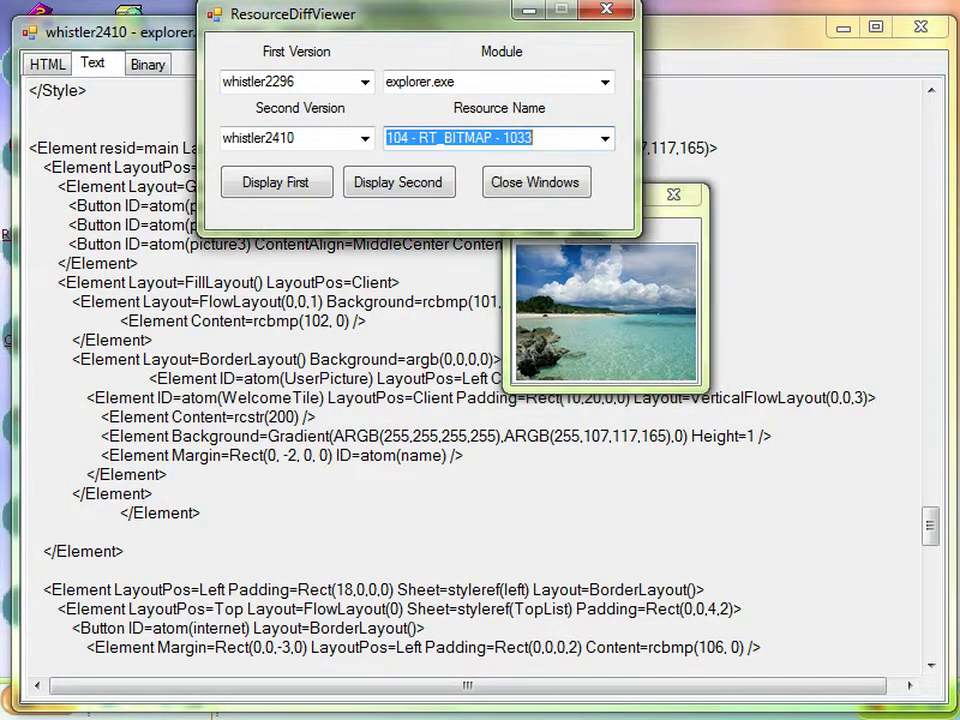
Finish viewing bitmap resource 104, display bitmap resource 105 of explorer.exe from whistler2410, and return to the UIFILE text.
key(Return)
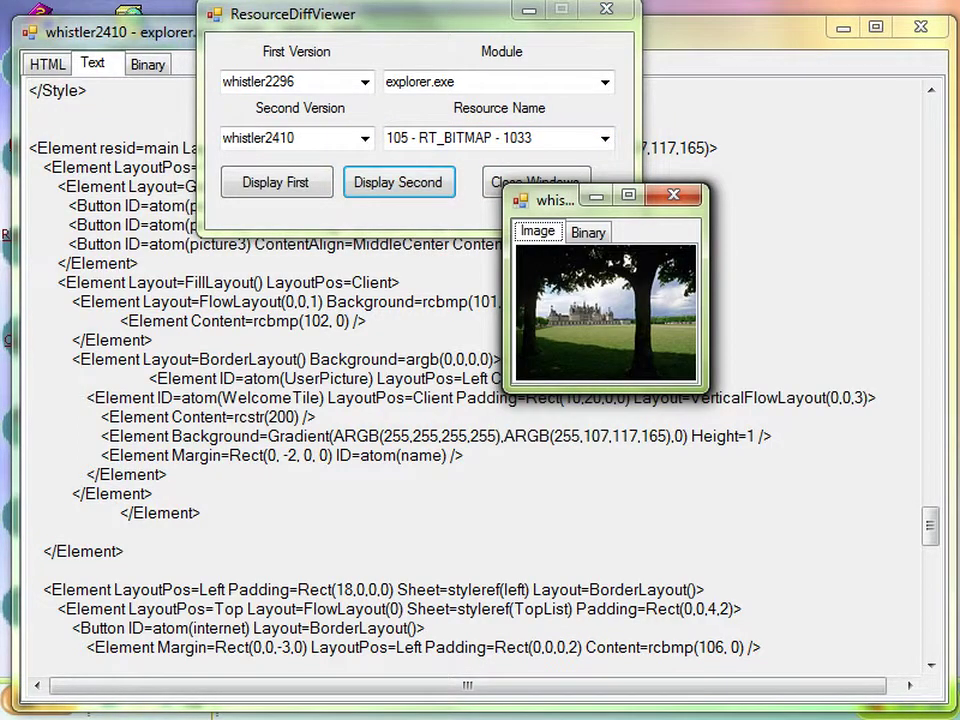
key(Return)
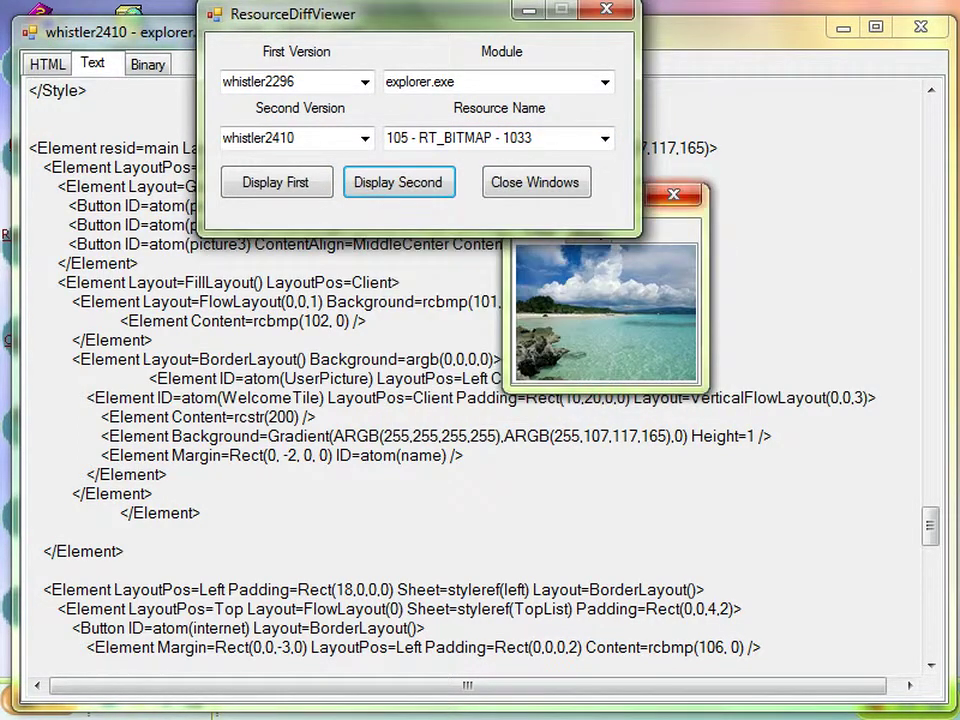
key(Return)
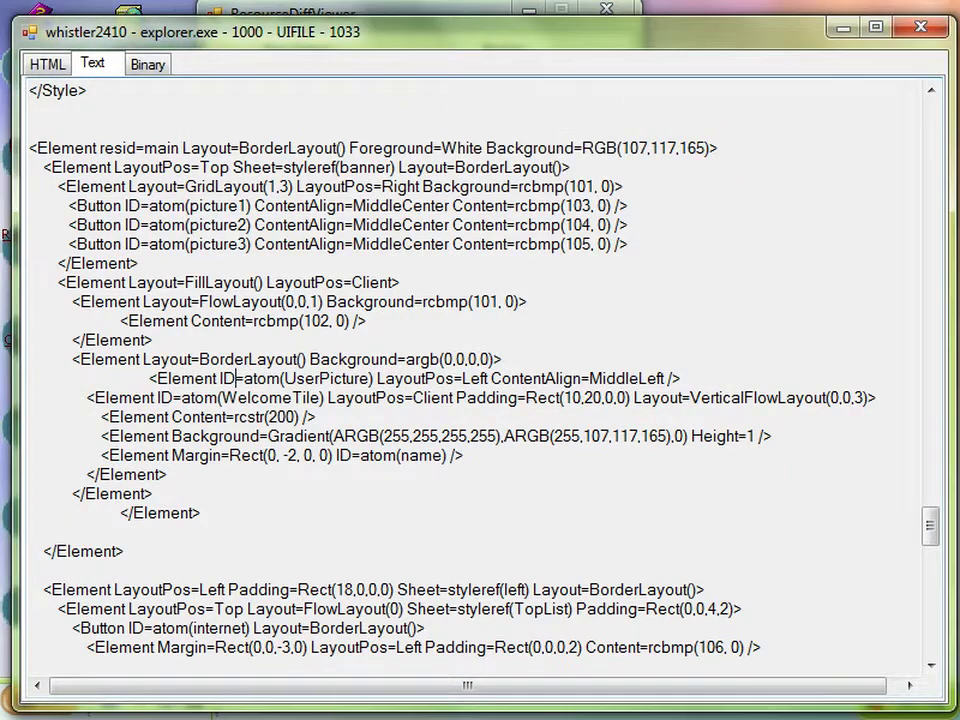
Examine the UserPicture element, the WelcomeTile element and its rcstr(200) reference in the UIFILE text.
drag(283, 378, 370, 378)
click(283, 378)
drag(161, 397, 261, 397)
click(262, 397)
double_click(276, 416)
click(286, 416)
Display string resource 13 of explorer.exe from whistler2410, look up string 200, and close its window.
key(alt+Tab)
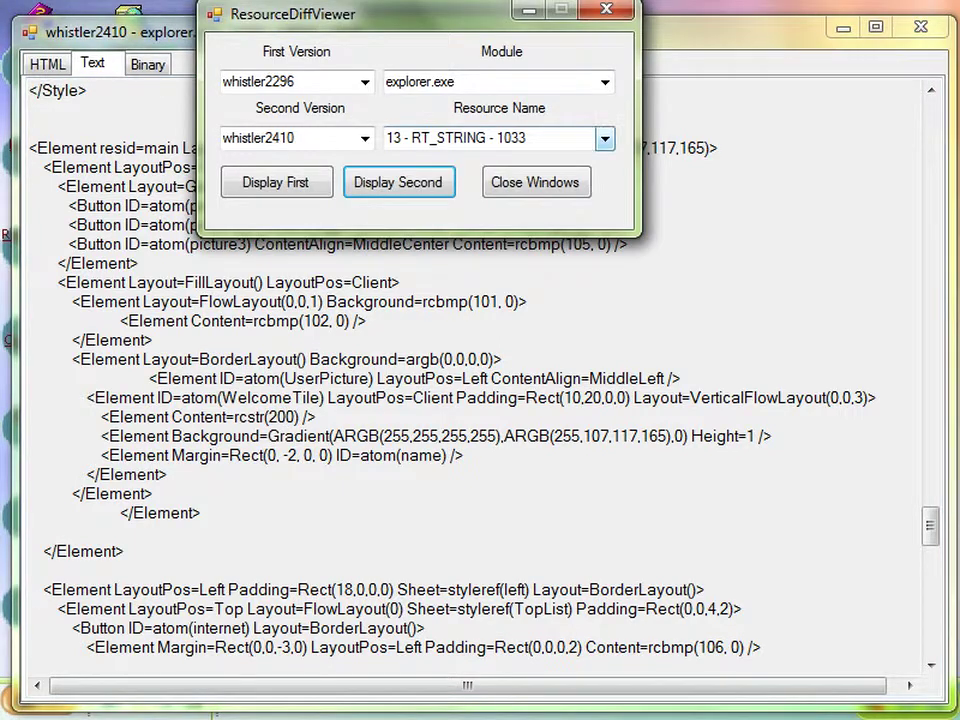
click(604, 138)
click(398, 182)
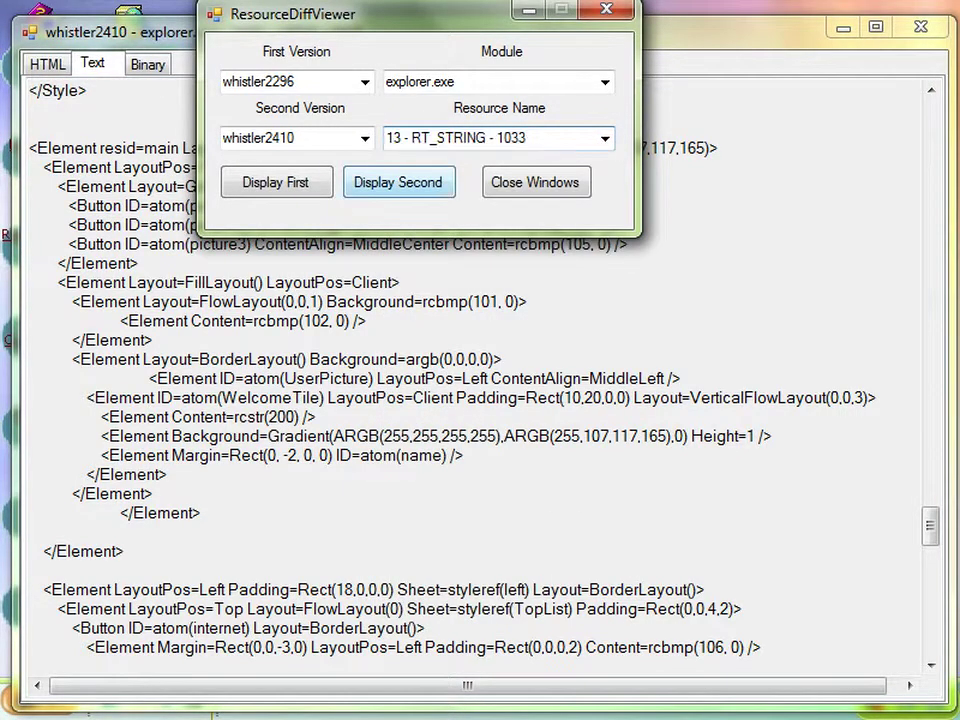
double_click(631, 258)
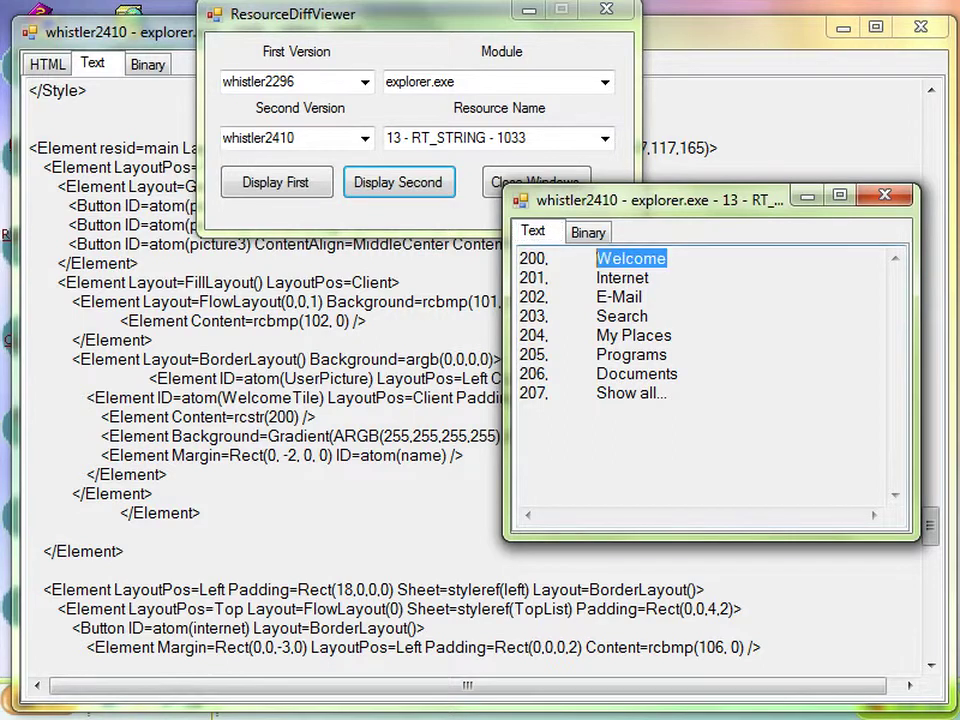
click(597, 258)
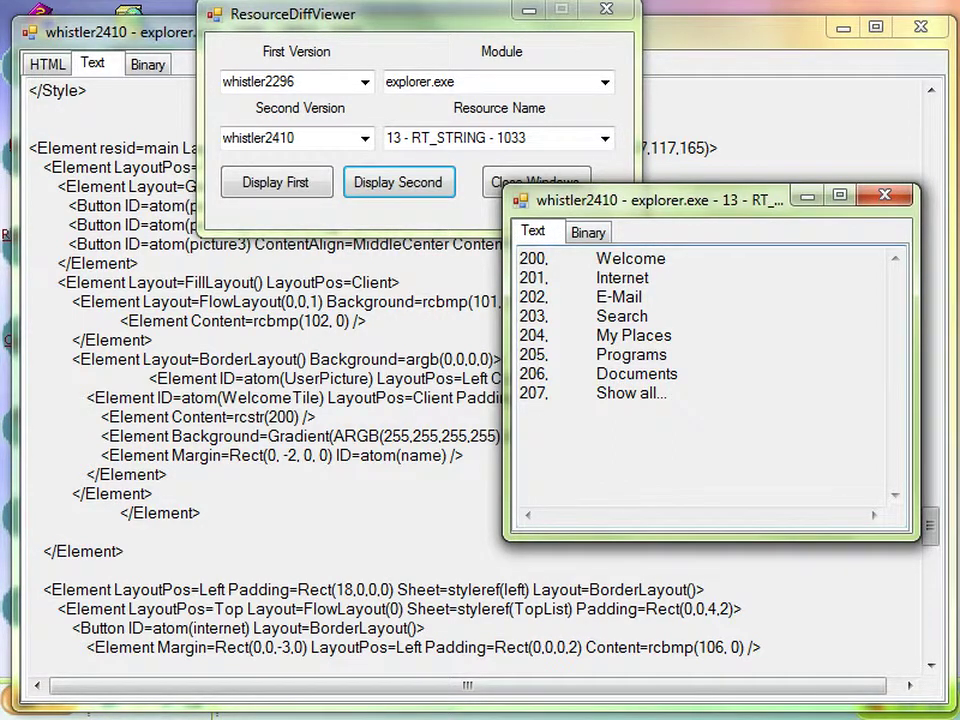
key(alt+F4)
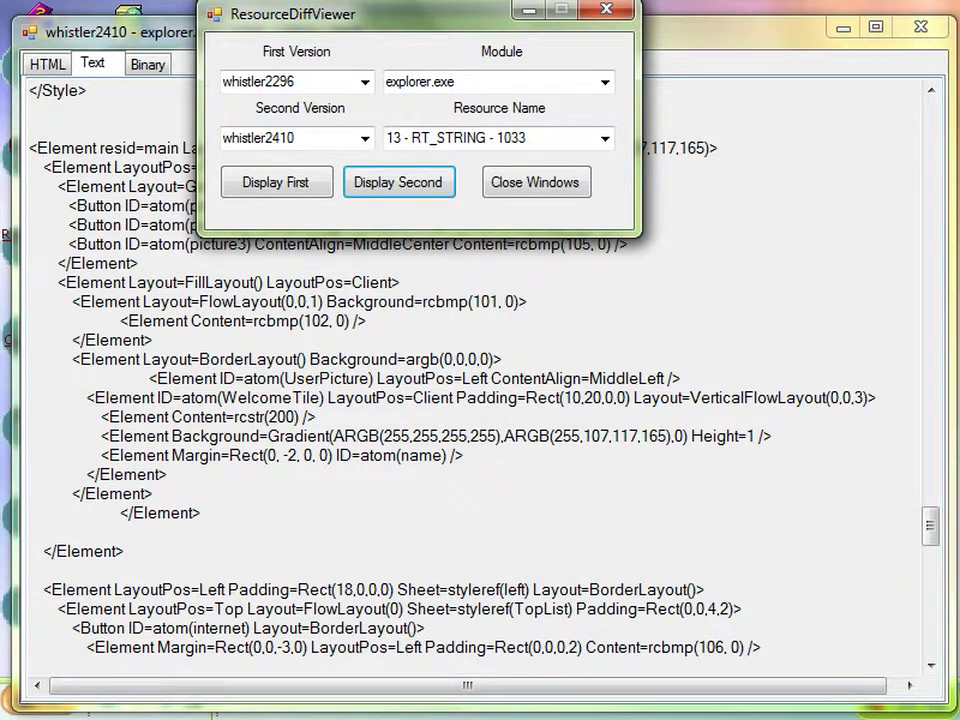
Inspect the welcome tile's gradient element and the bitmap references of the internet and email buttons in the UIFILE text.
click(381, 436)
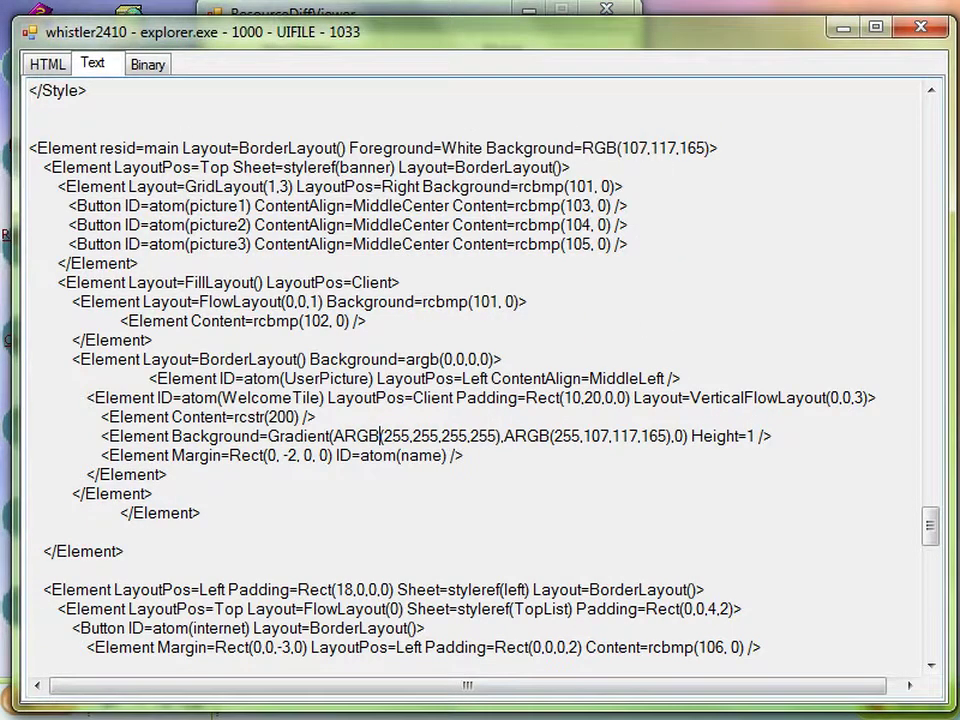
scroll(480, 380, down, 3)
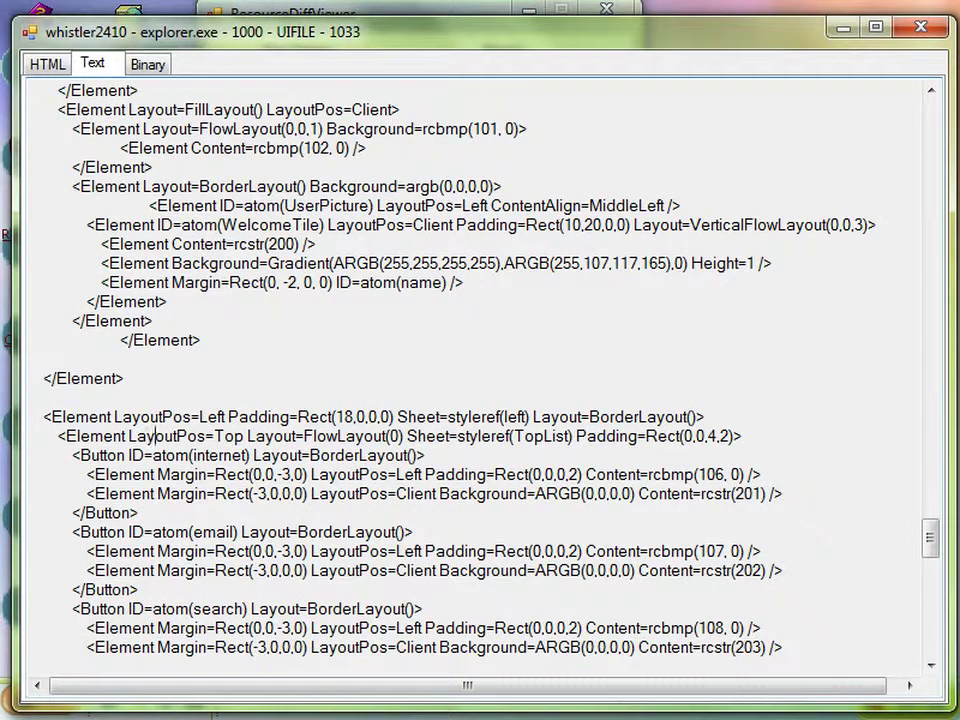
double_click(714, 474)
click(722, 551)
Display bitmap resource 106 of explorer.exe from whistler2410.
key(alt+Tab)
click(604, 138)
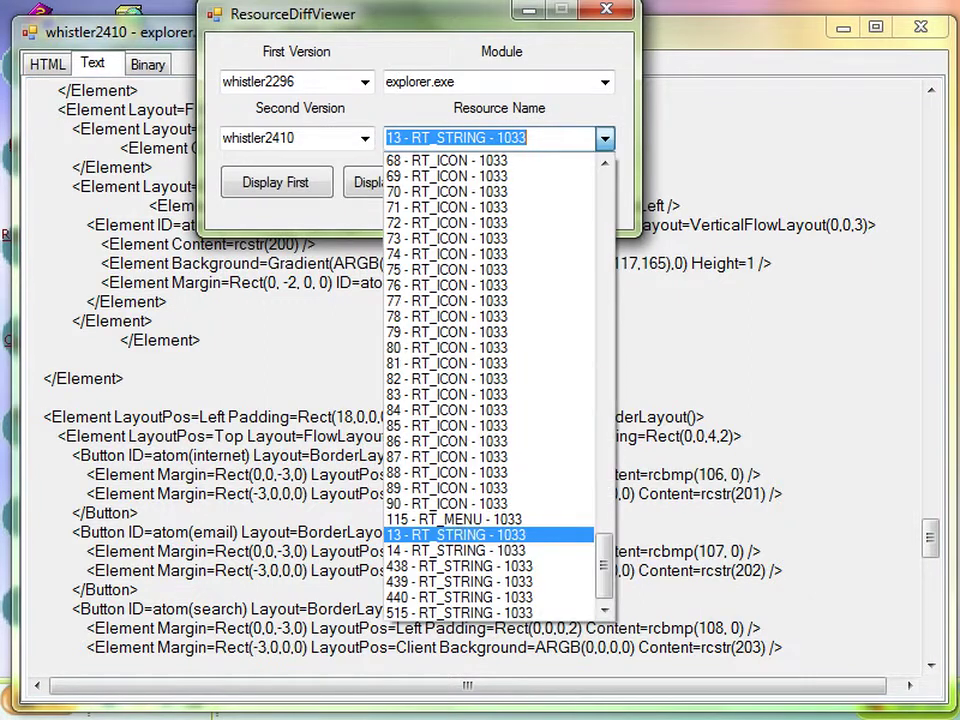
scroll(490, 347, up, 9)
scroll(490, 347, up, 1)
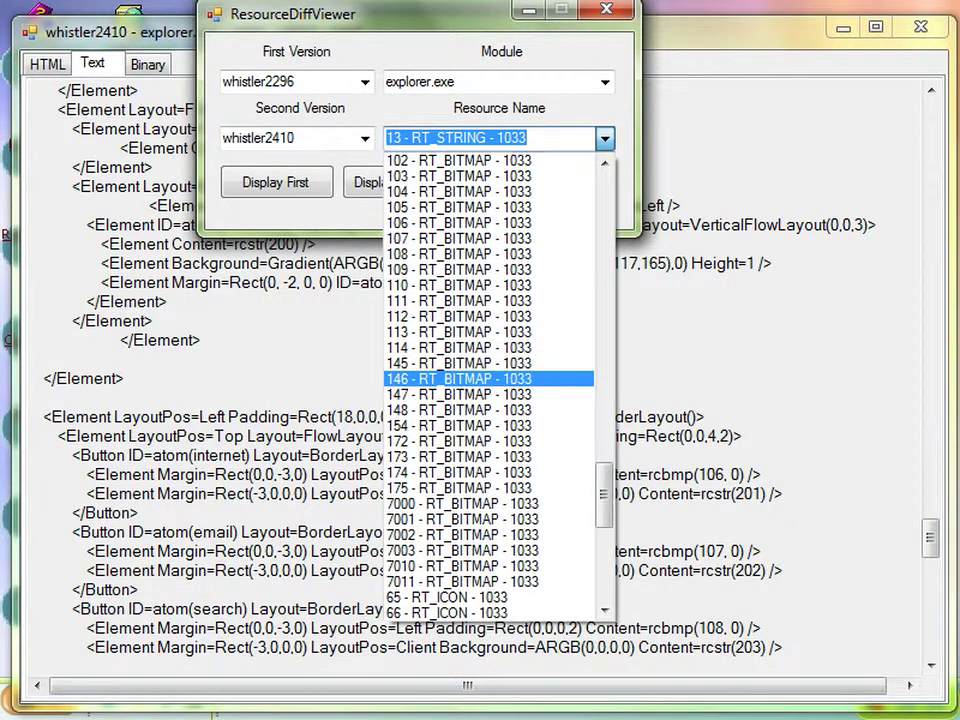
click(490, 222)
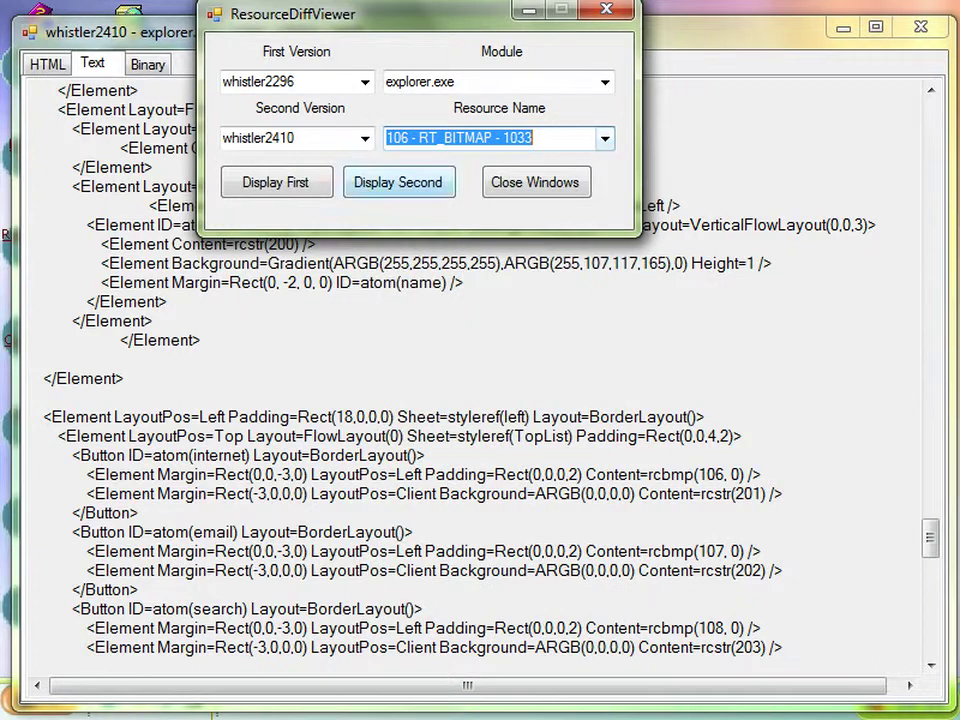
click(398, 182)
Display bitmap resources 107 and 108 of explorer.exe from whistler2410 one after the other.
click(460, 138)
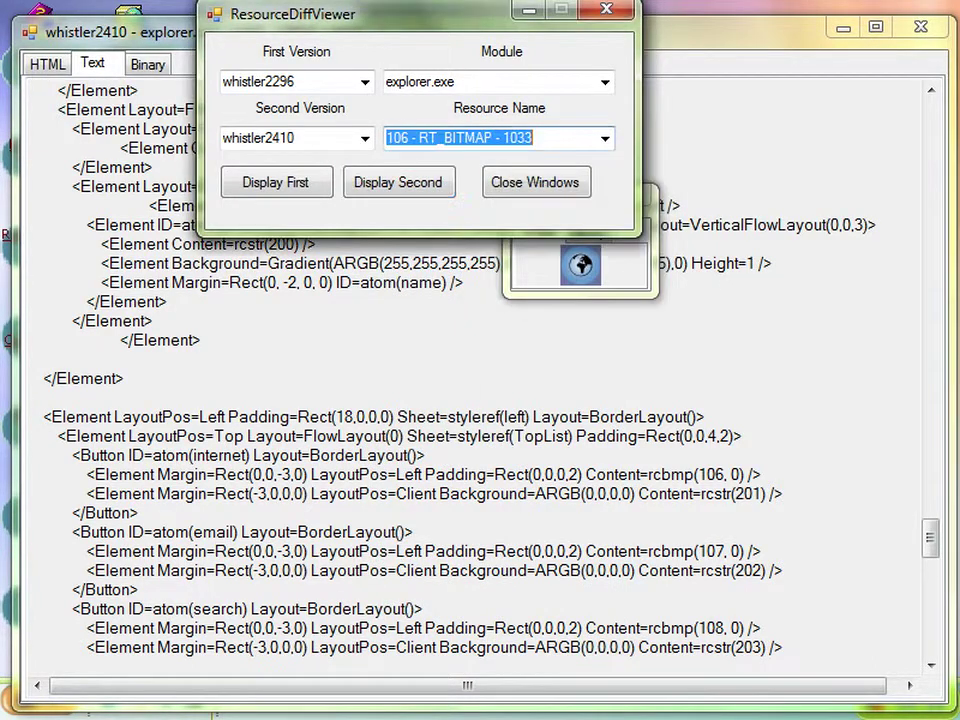
click(398, 182)
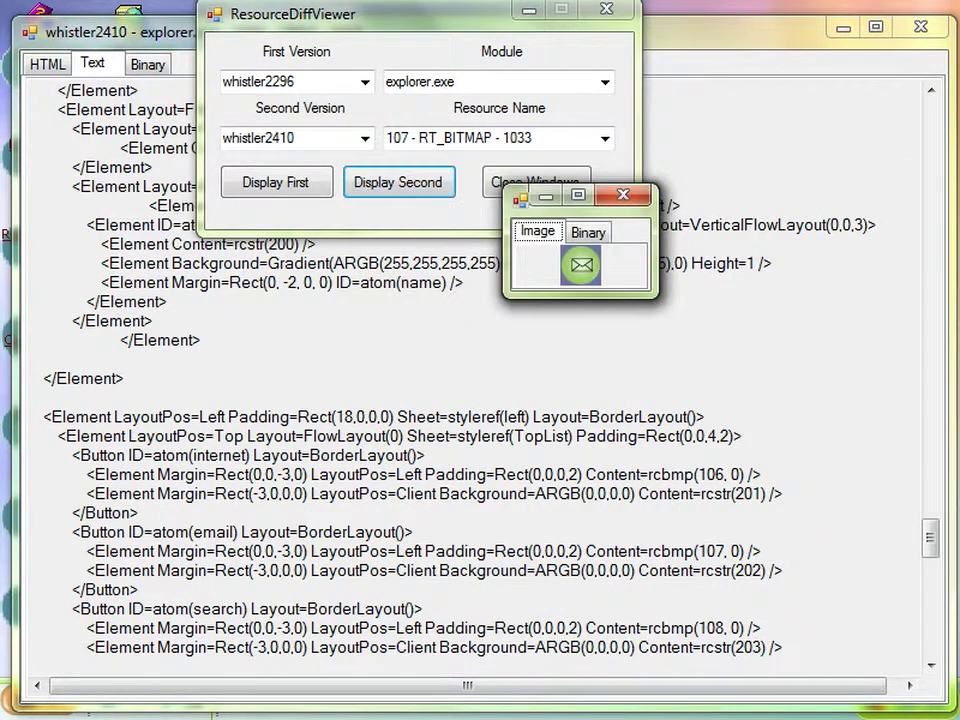
click(460, 138)
key(Down)
click(398, 182)
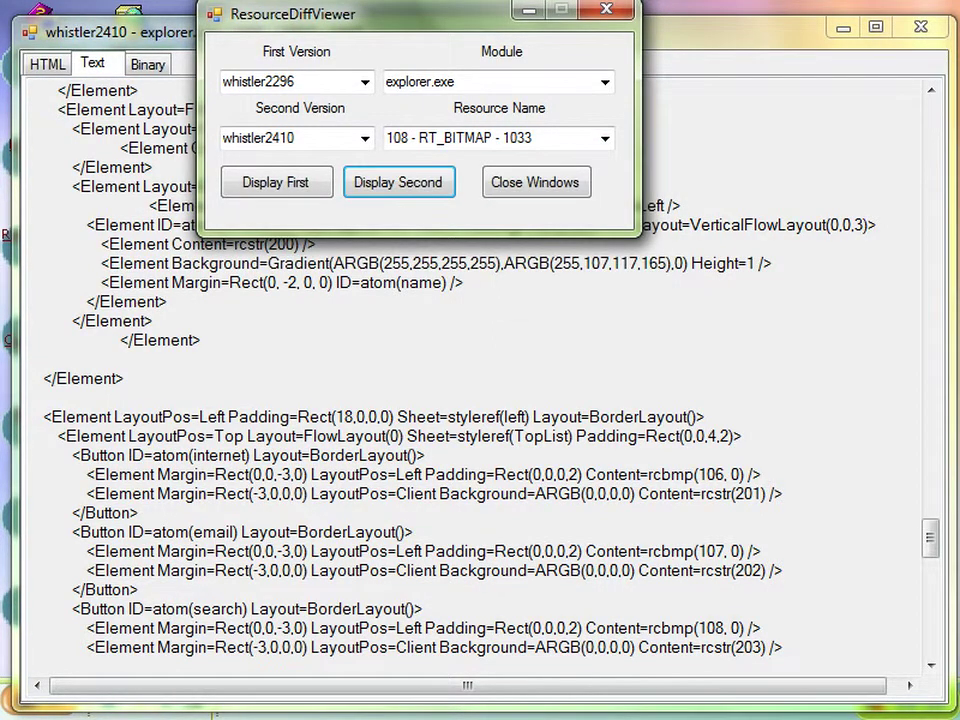
Display bitmap resource 100 of explorer.exe from whistler2410 and close its image window.
click(604, 138)
scroll(490, 390, up, 3)
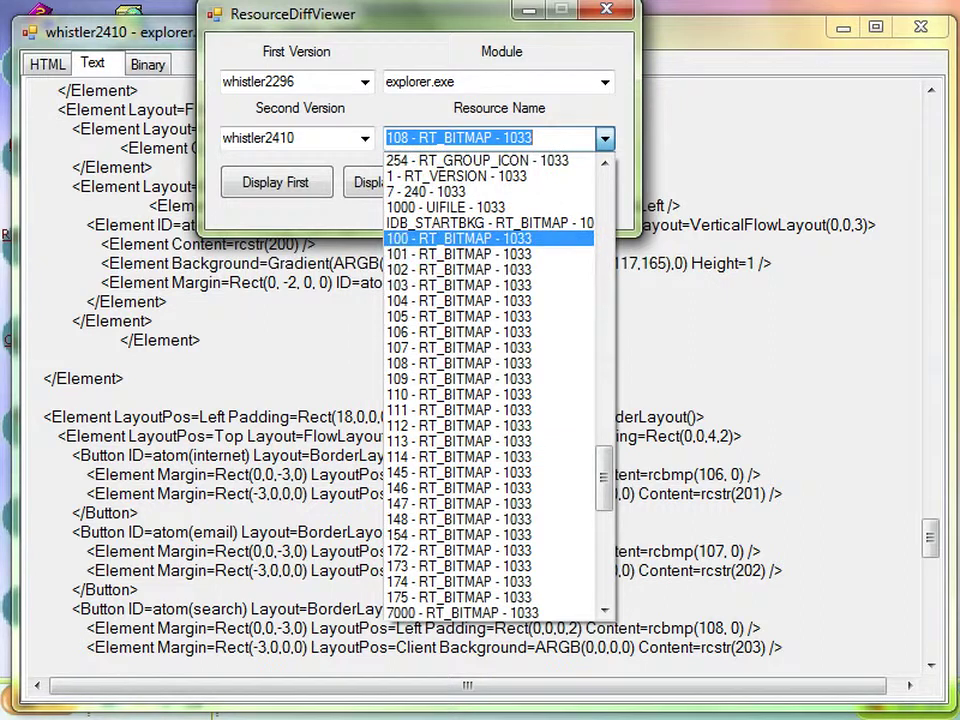
click(458, 238)
click(398, 182)
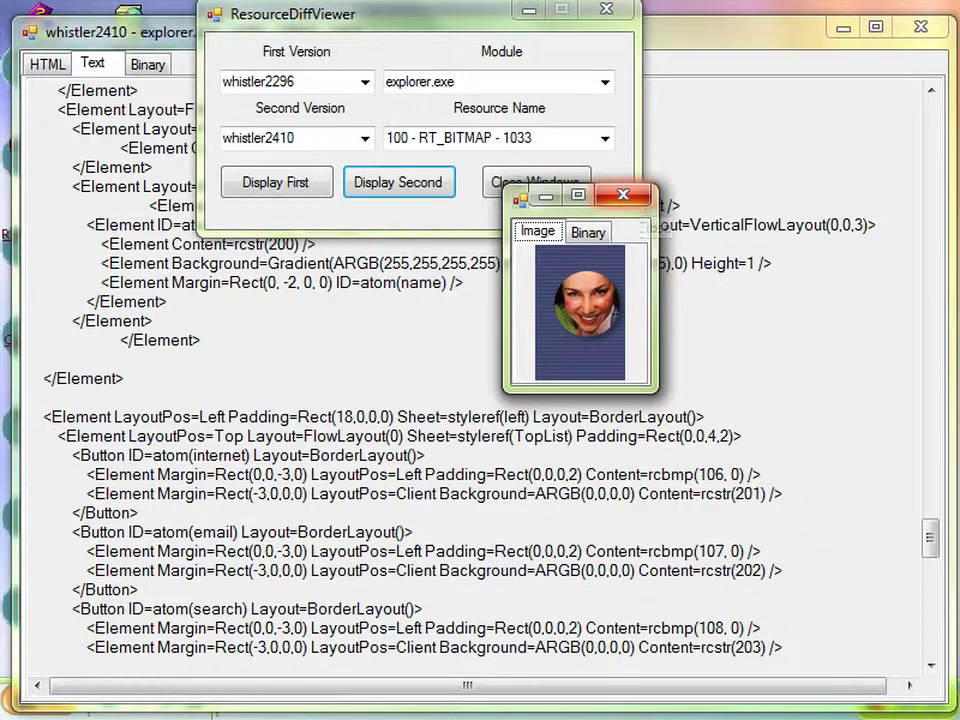
click(622, 194)
Read through the UIFILE markup below the button list, including the CurveZone, LogoffZone and body elements.
click(124, 378)
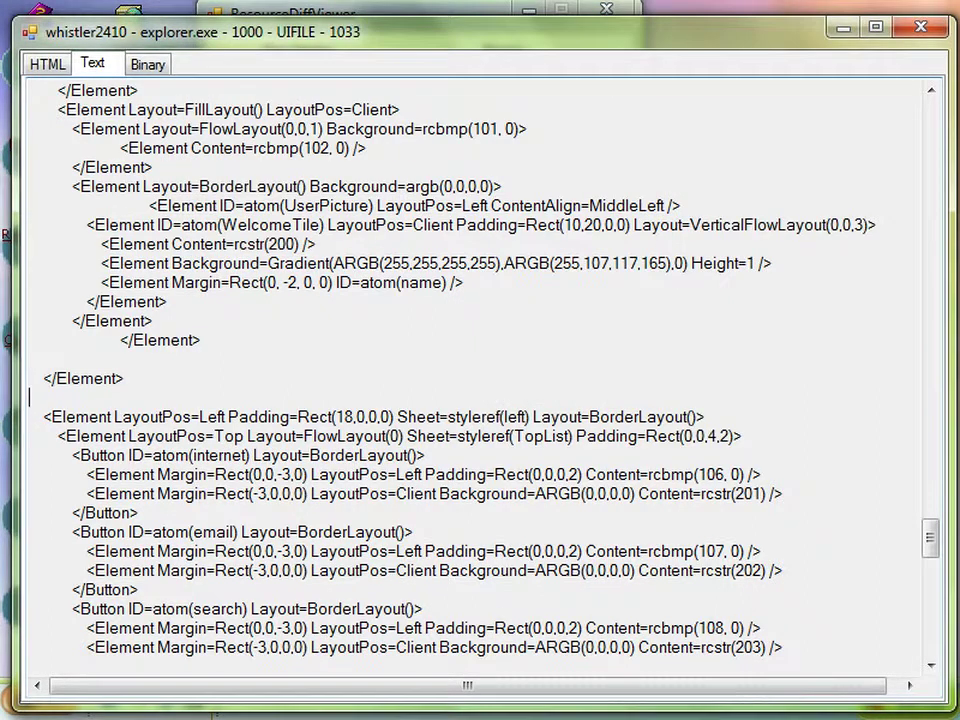
scroll(480, 370, down, 6)
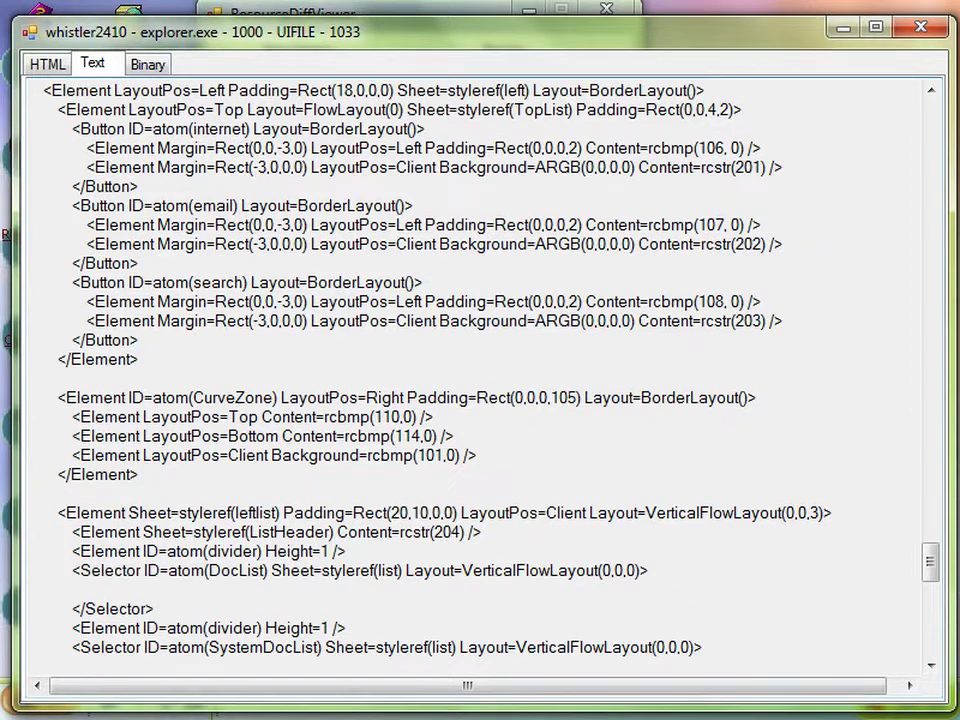
scroll(480, 370, down, 9)
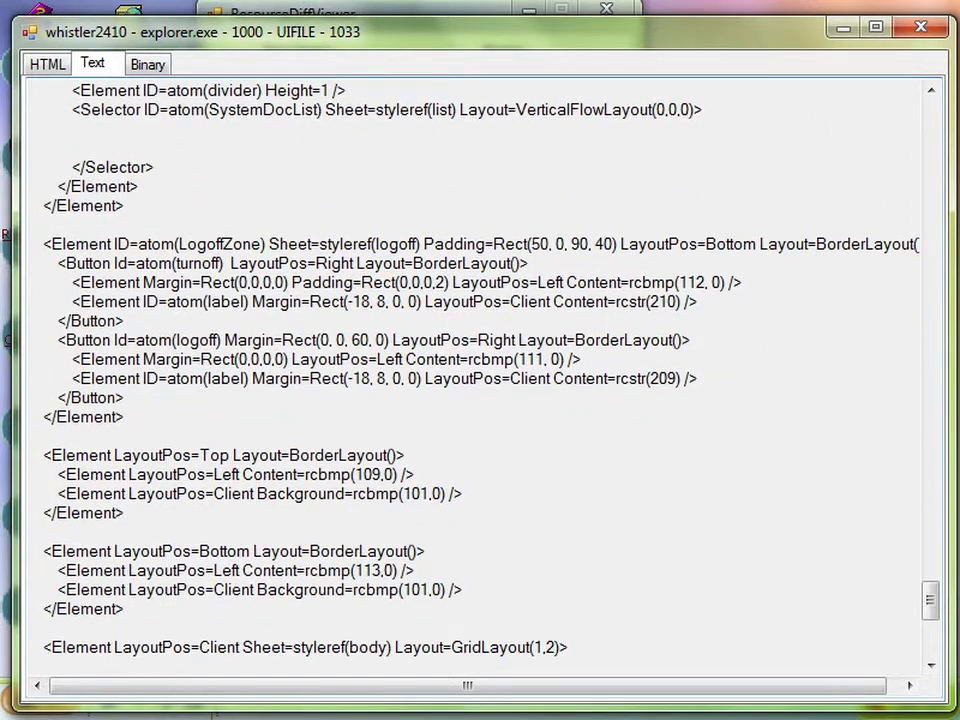
scroll(480, 370, down, 8)
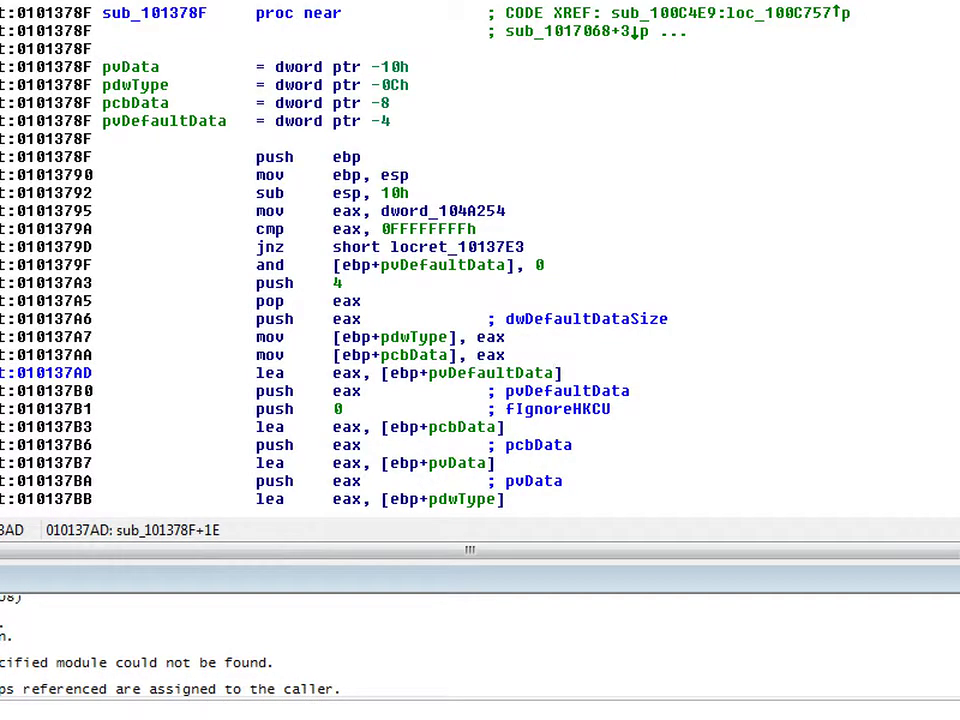
In the disassembly of sub_101378F, follow pszSubKey to its registry path string and return to the function.
click(208, 211)
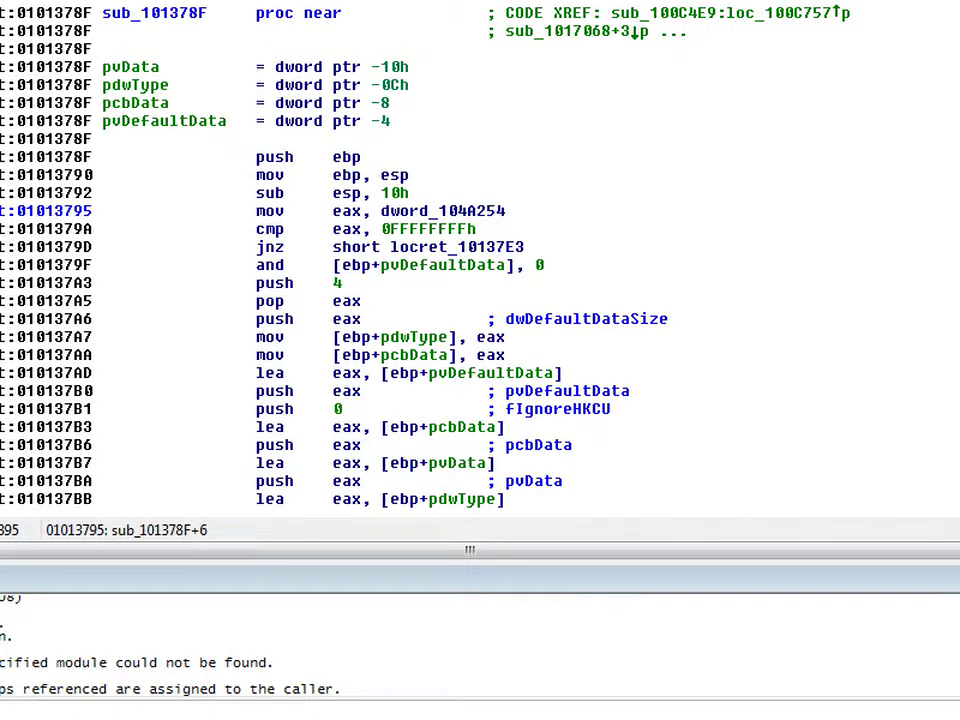
scroll(208, 211, down, 3)
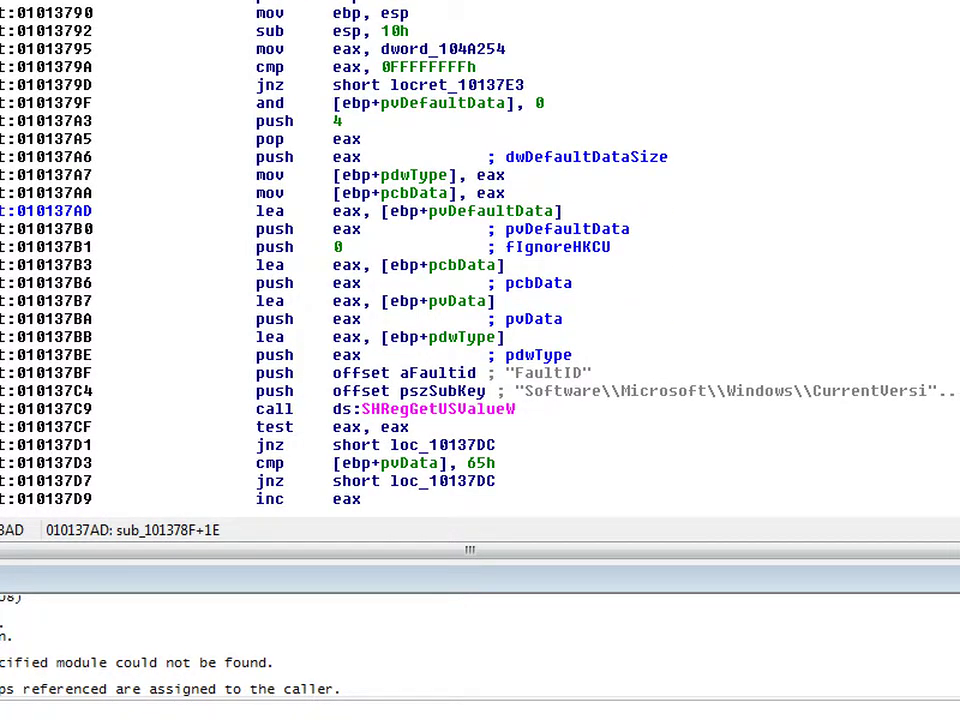
mouse_move(443, 391)
double_click(458, 391)
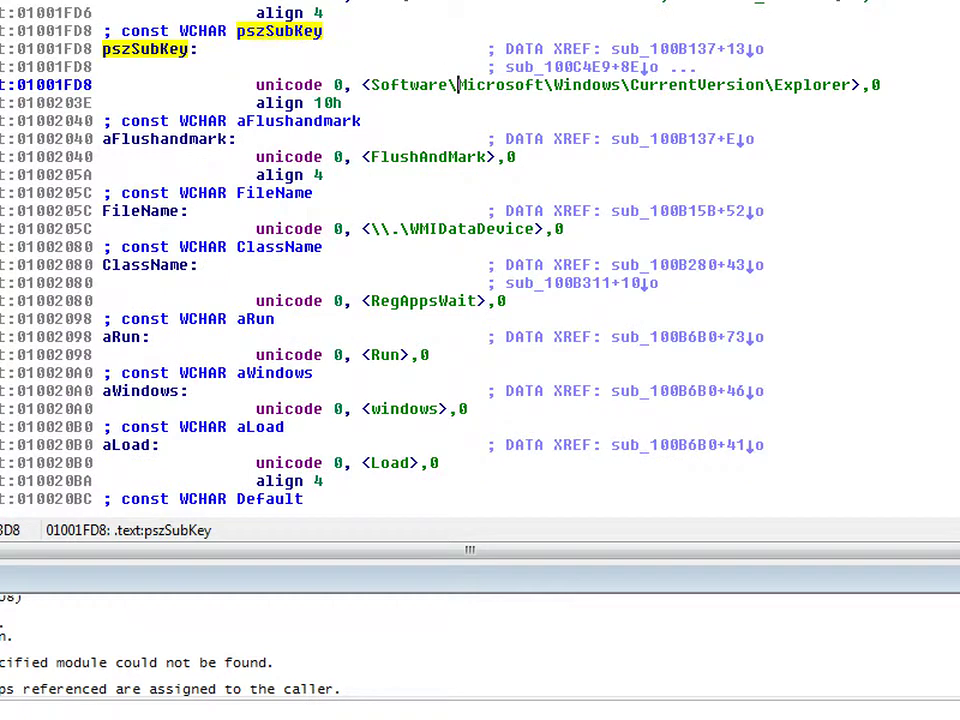
drag(360, 84, 765, 85)
click(698, 120)
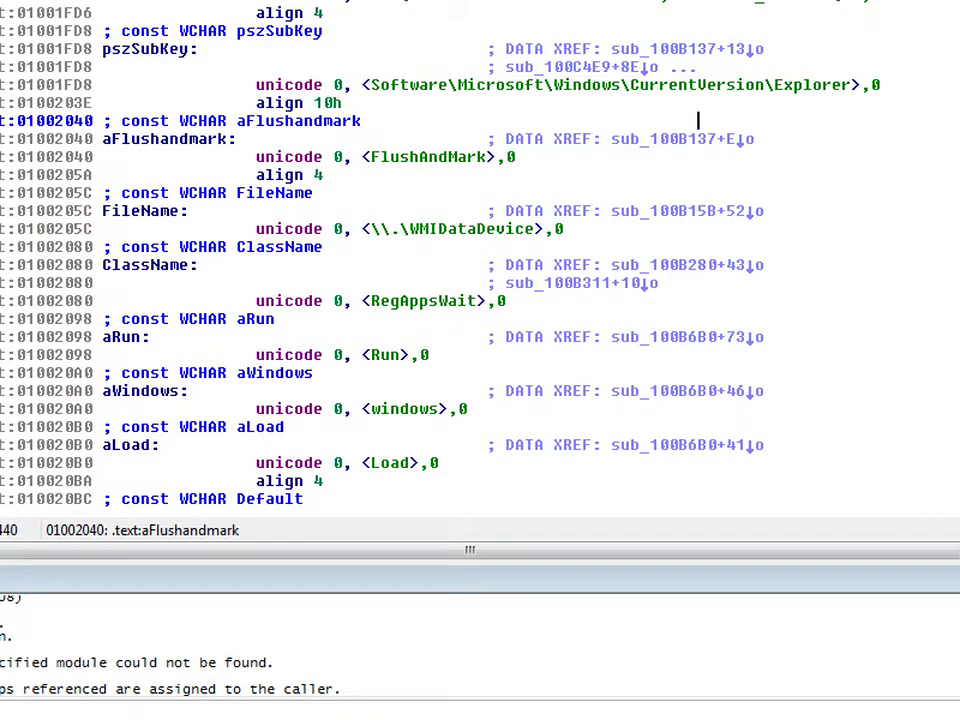
key(Escape)
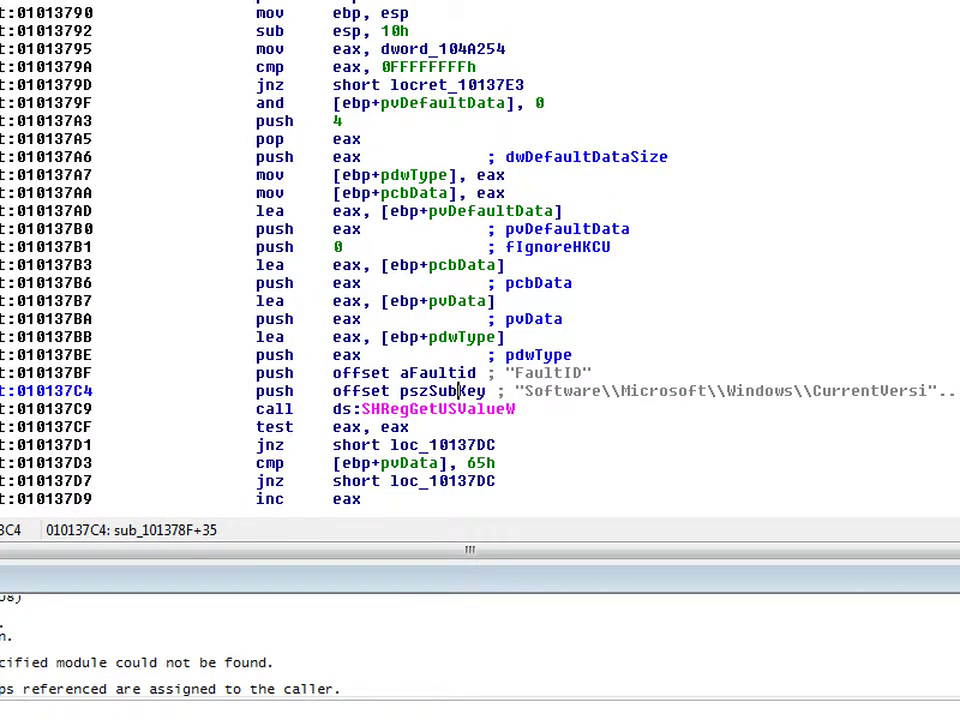
Examine the FaultID value name and the SHRegGetUSValueW call that reads it.
drag(514, 372, 584, 372)
click(584, 372)
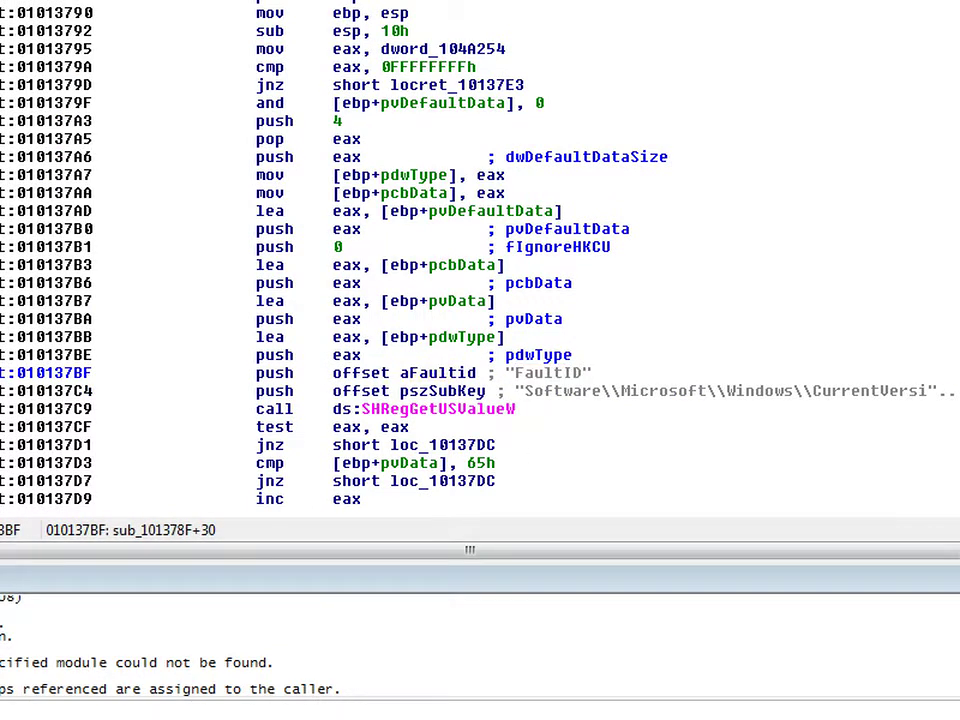
key(Down)
key(Down)
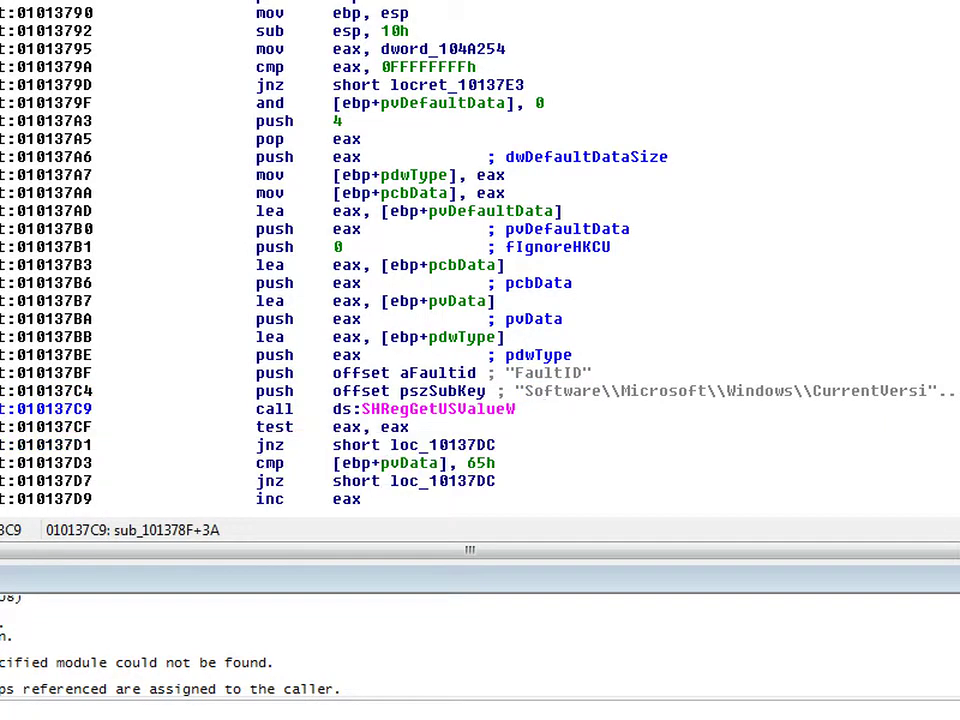
Show the constant 65h compared with pvData as a decimal number.
click(490, 463)
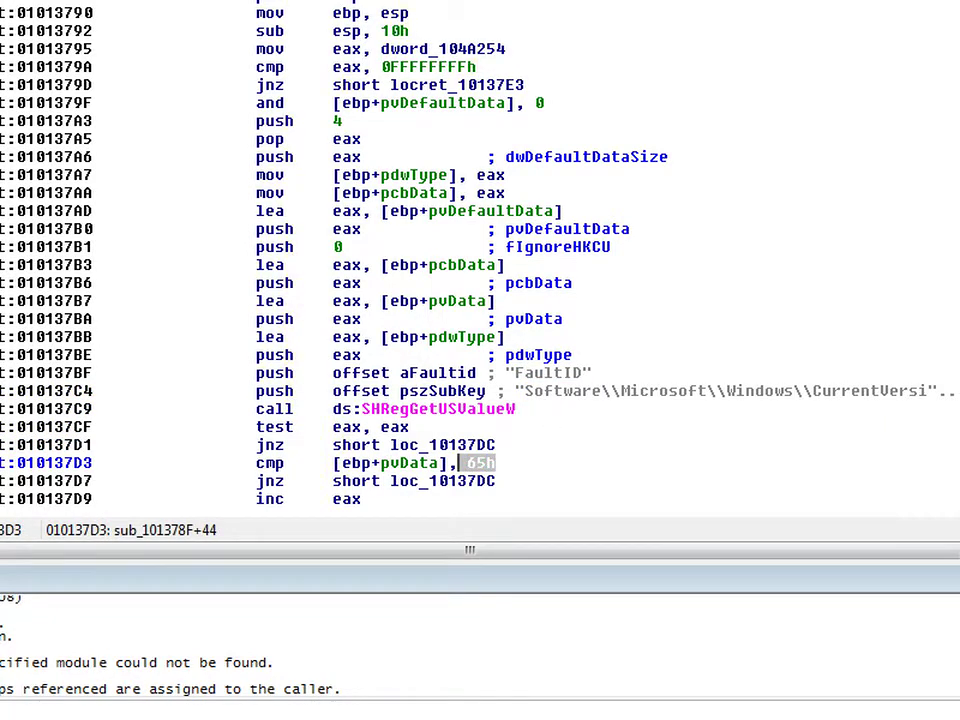
click(473, 463)
key(h)
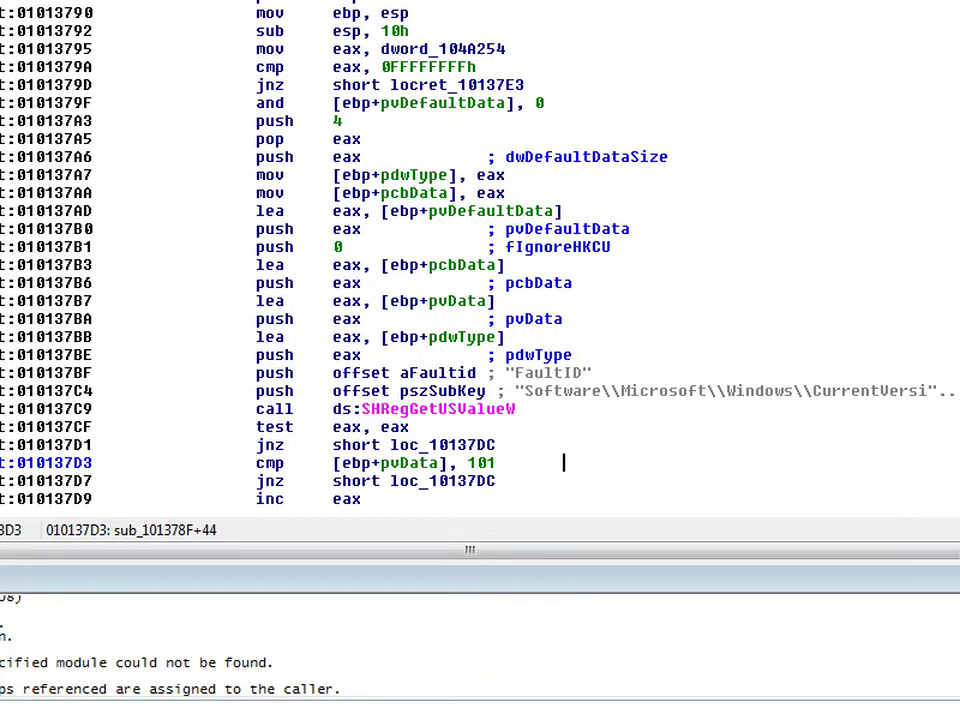
Switch to the Whistler desktop and launch Registry Editor by running regedit.
click(750, 640)
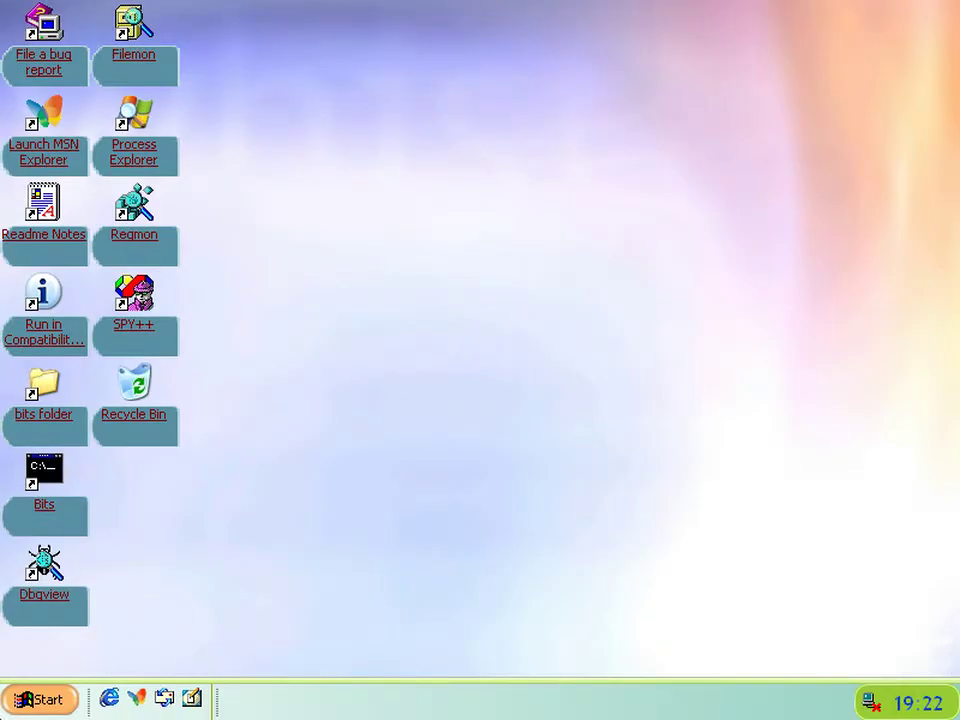
click(10, 703)
click(368, 628)
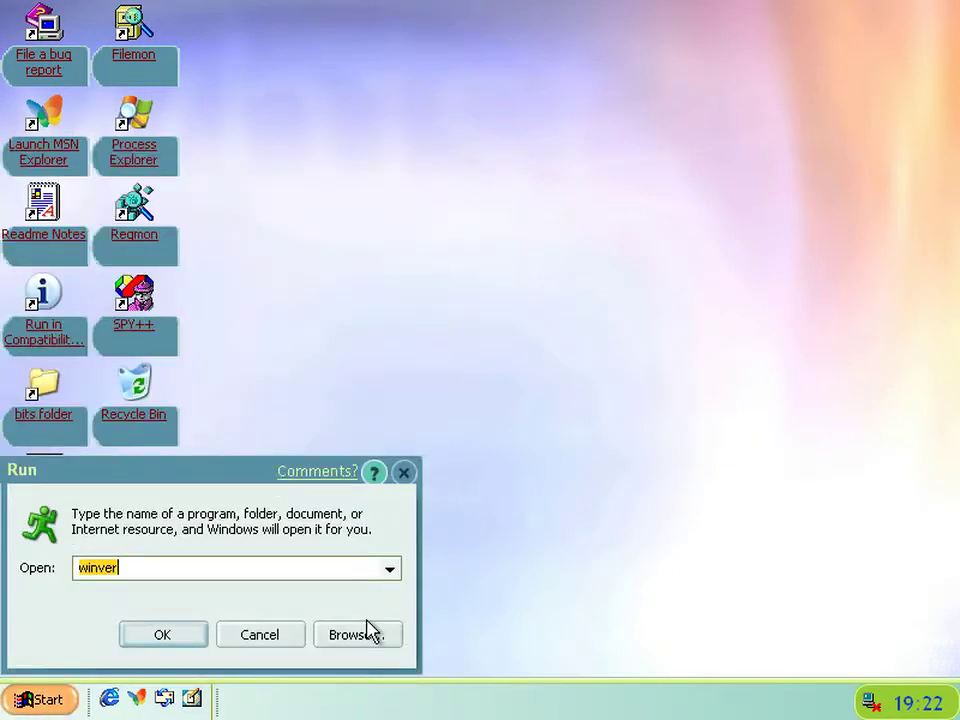
text(e)
key(BackSpace)
text(reged)
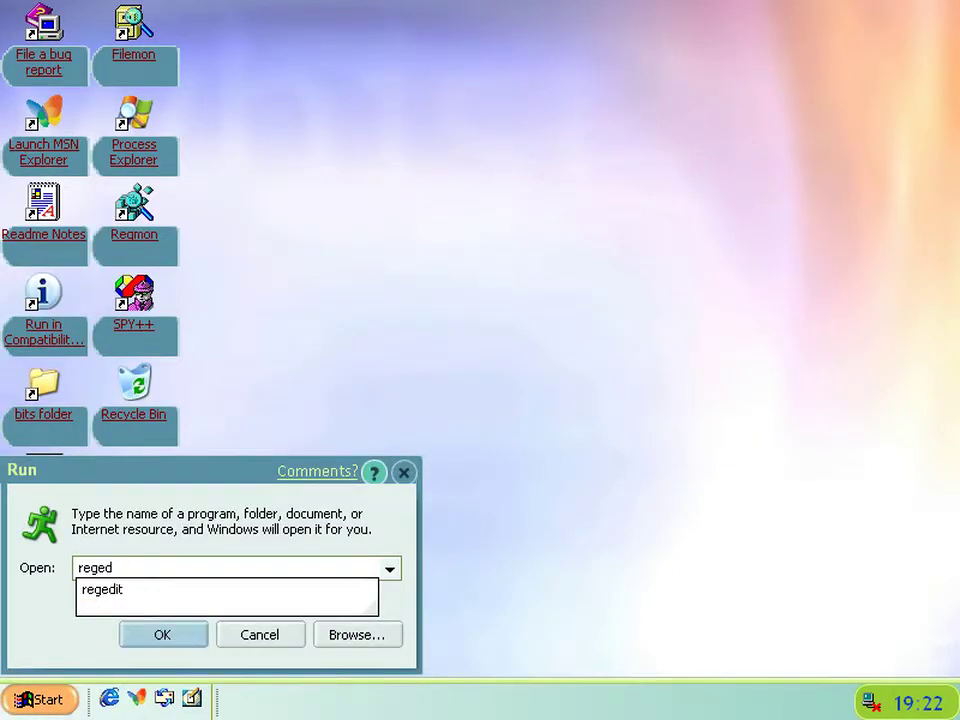
key(Down)
click(162, 634)
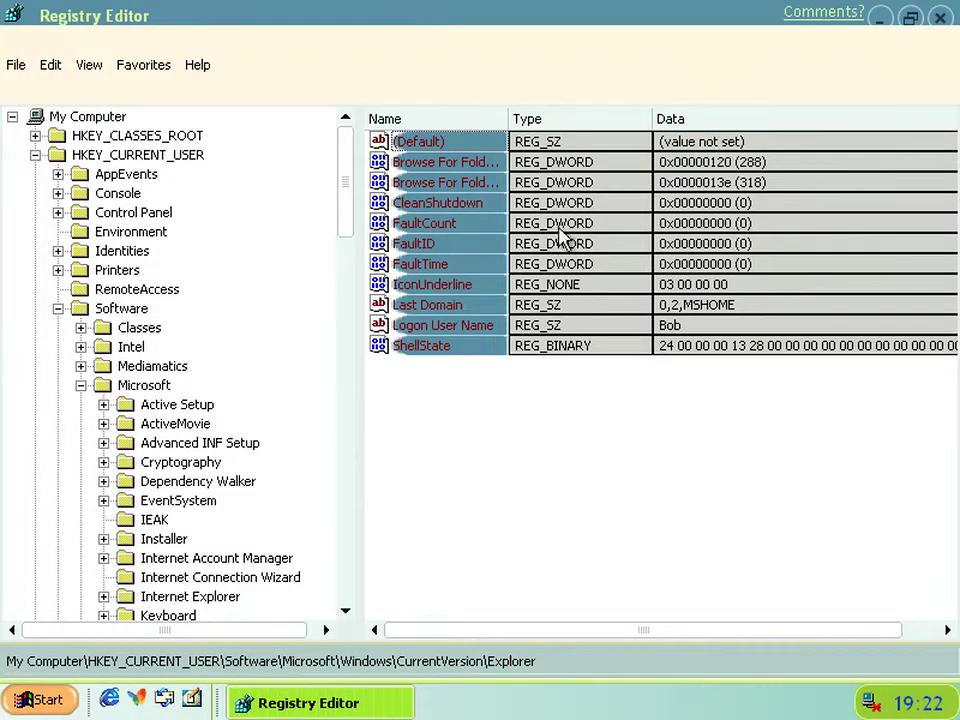
Set the FaultID value under the current user's Explorer key to hexadecimal 65.
click(416, 245)
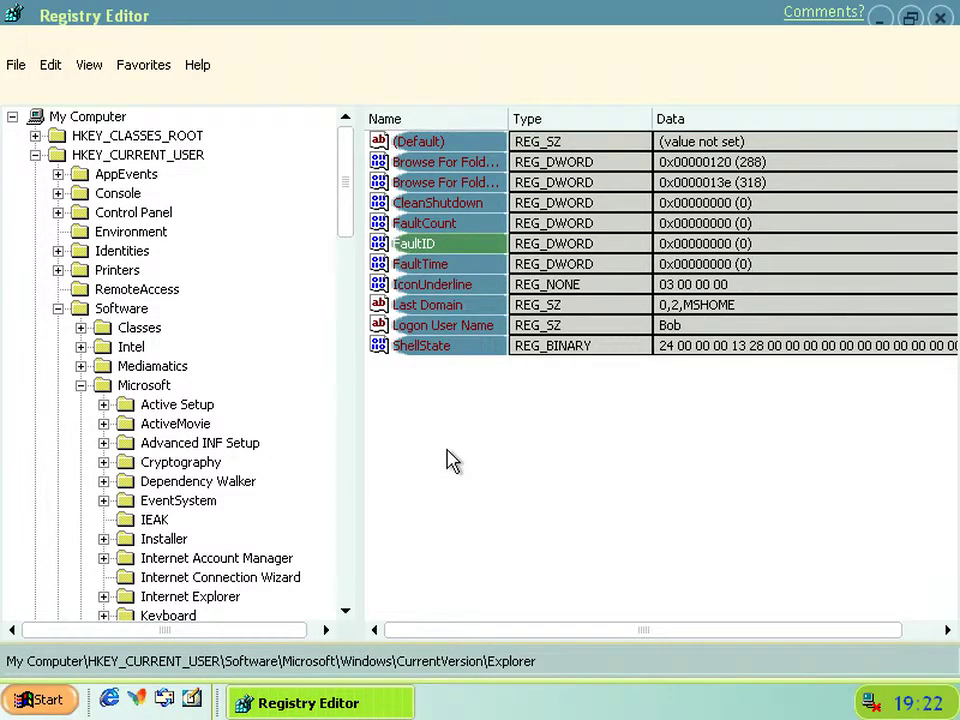
key(Return)
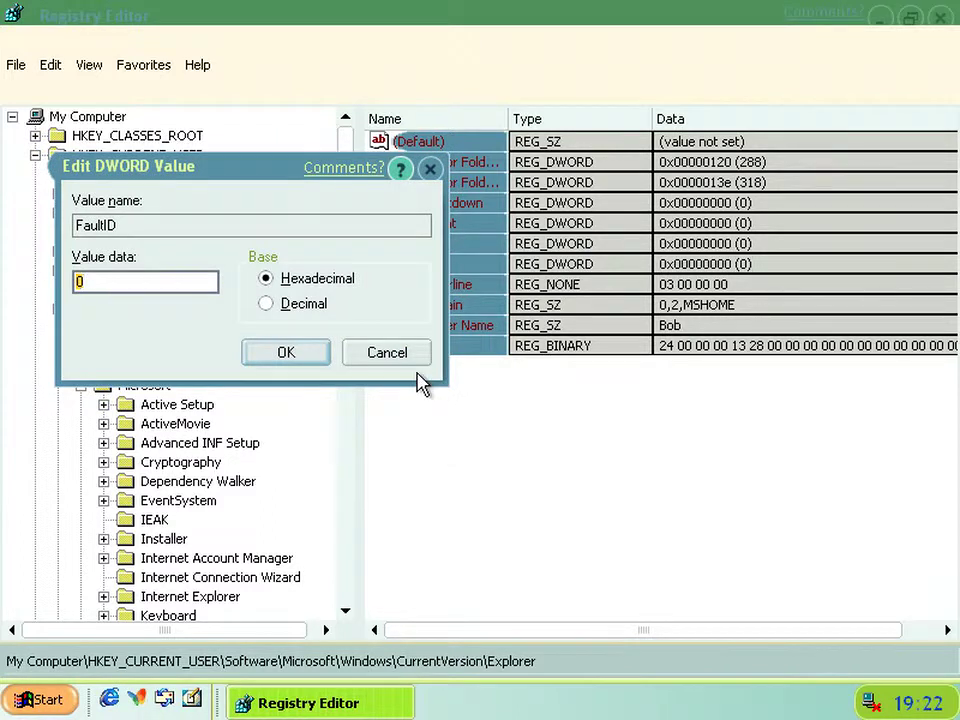
text(65)
key(Return)
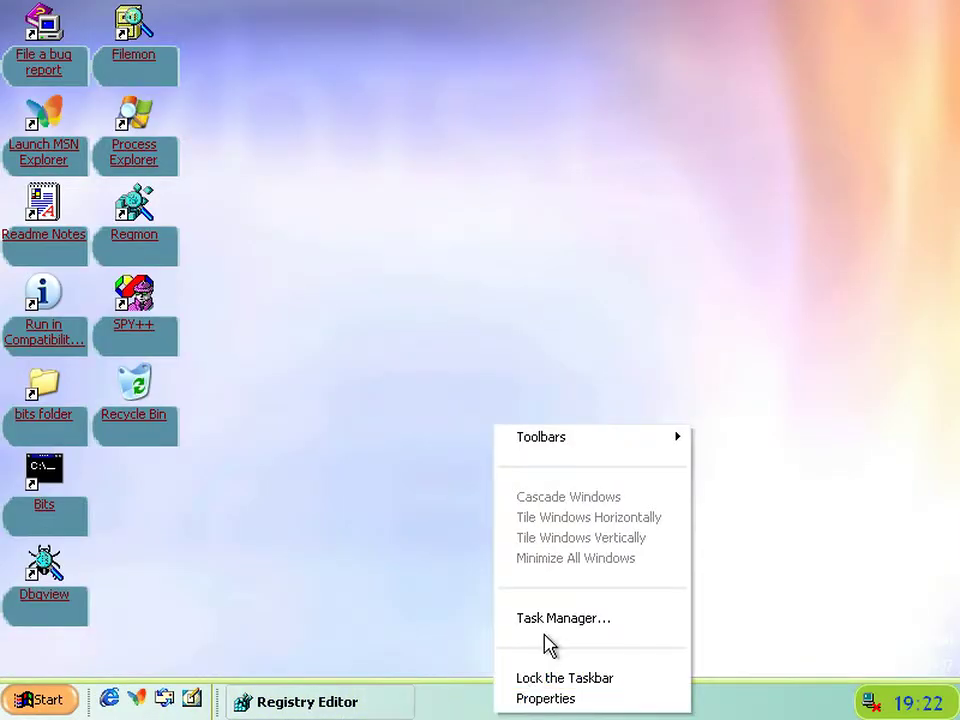
Switch to Windows Task Manager and end the explorer.exe process.
click(546, 620)
scroll(521, 306, down, 2)
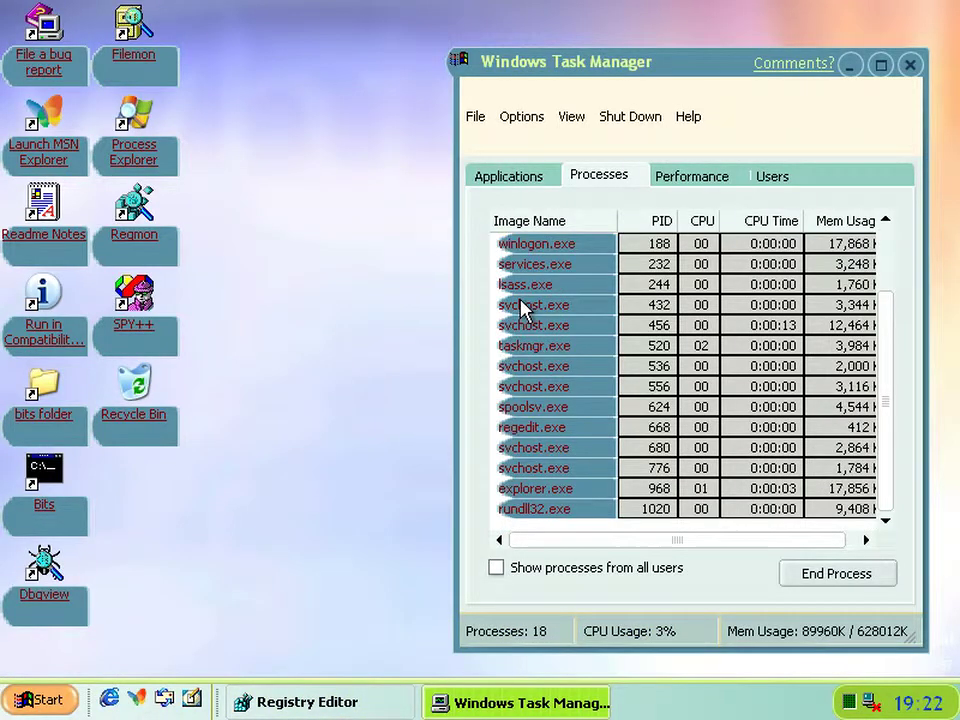
click(538, 490)
right_click(540, 495)
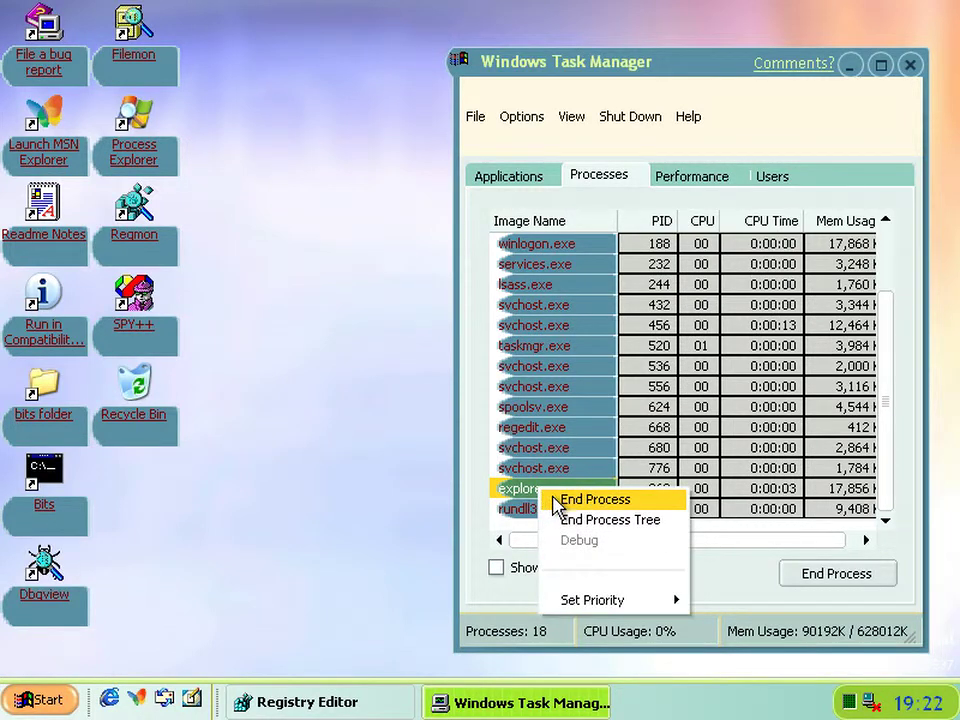
click(560, 499)
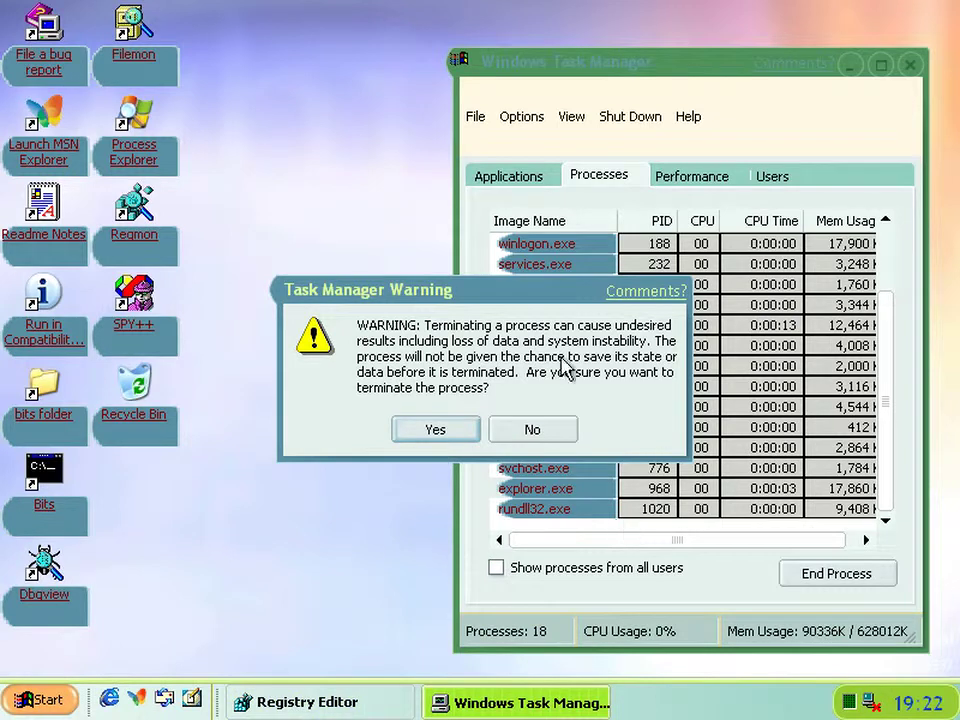
click(430, 430)
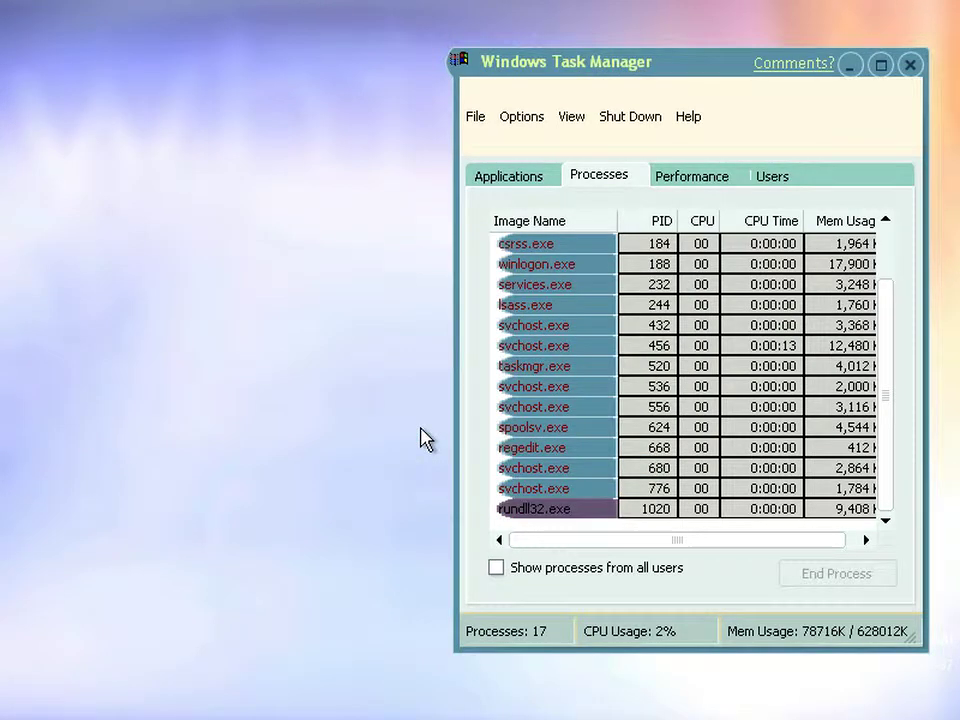
Restart the shell by running explorer as a new task.
click(470, 110)
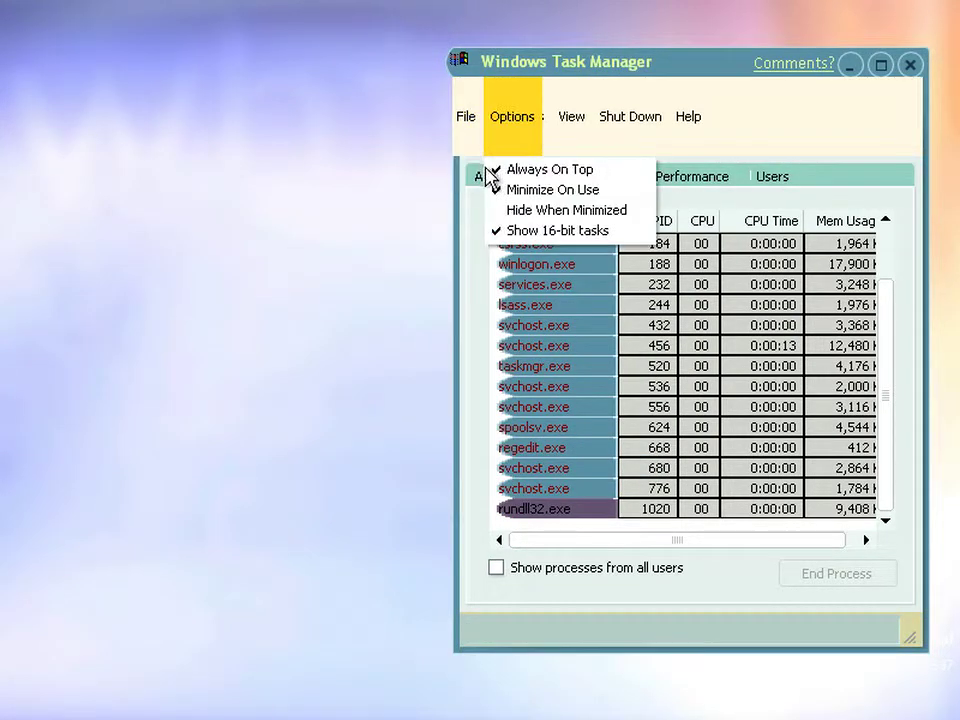
click(482, 176)
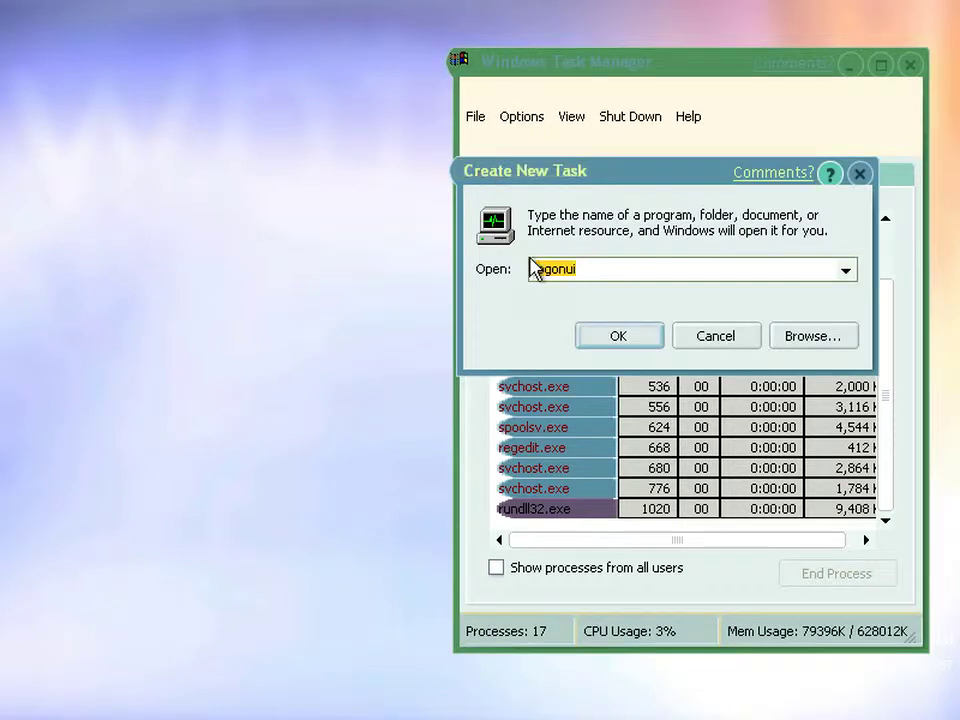
text(explorer)
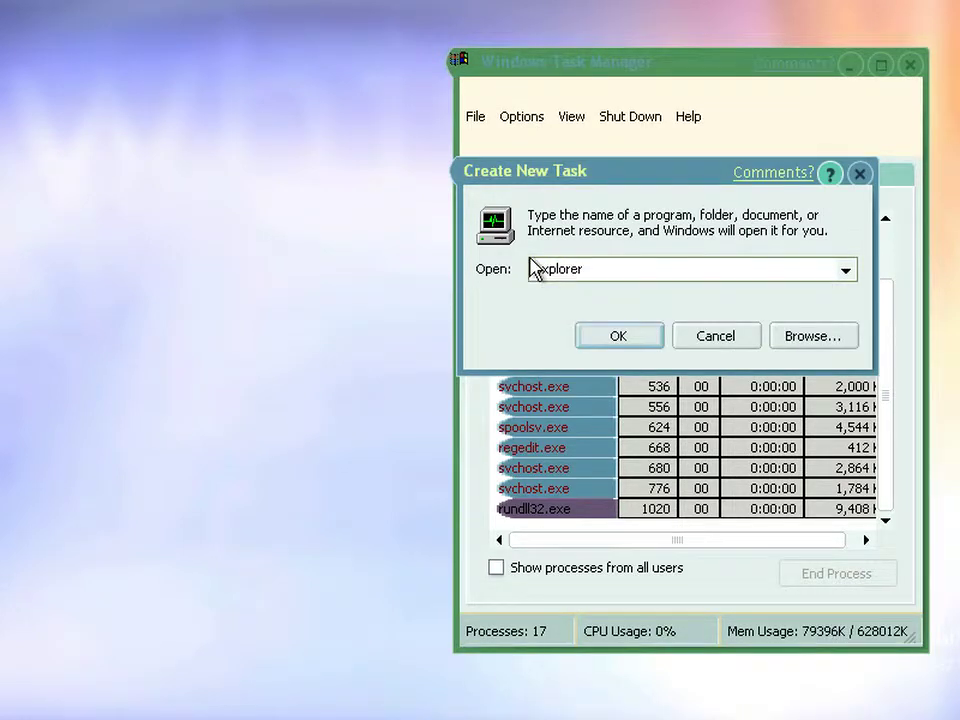
click(618, 337)
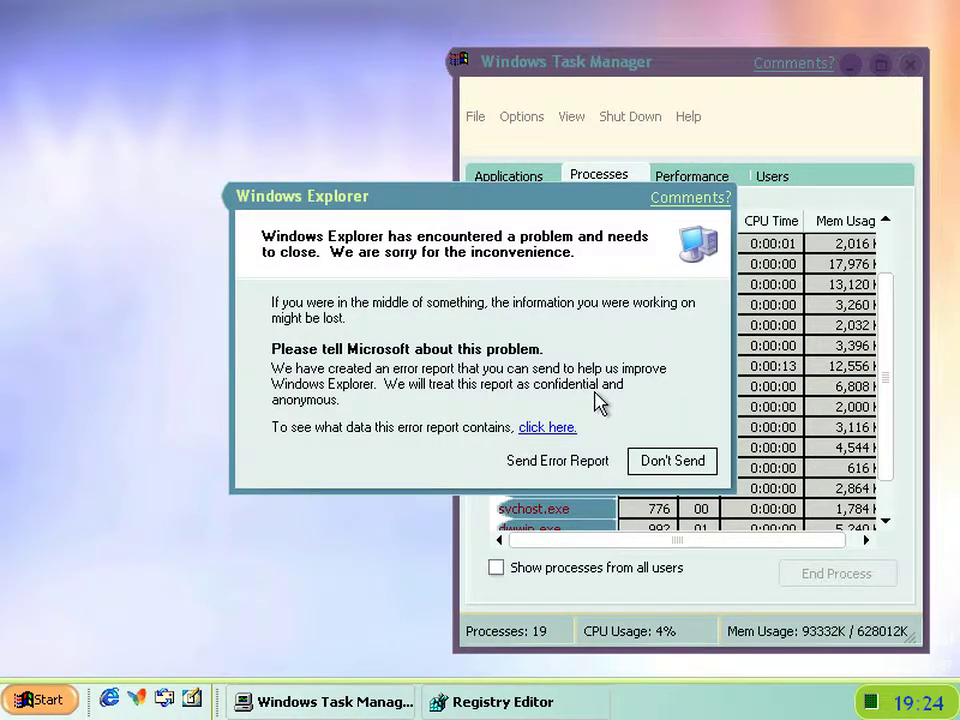
Reset FaultID to 0 in Registry Editor and dismiss the Windows Explorer crash dialogs without sending the error report.
key(Return)
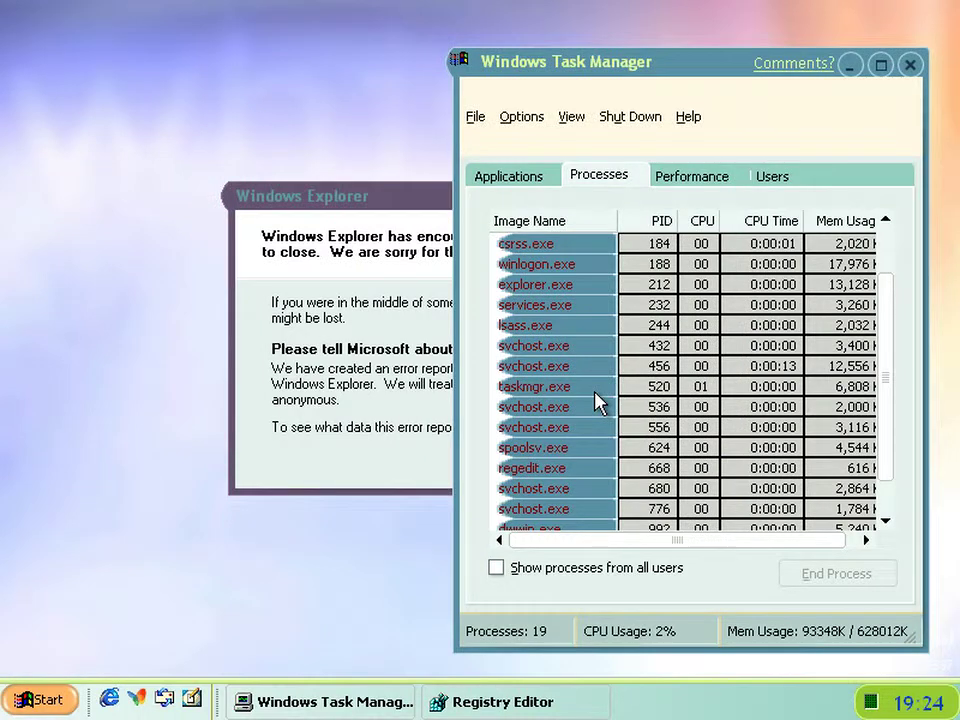
key(alt+Tab)
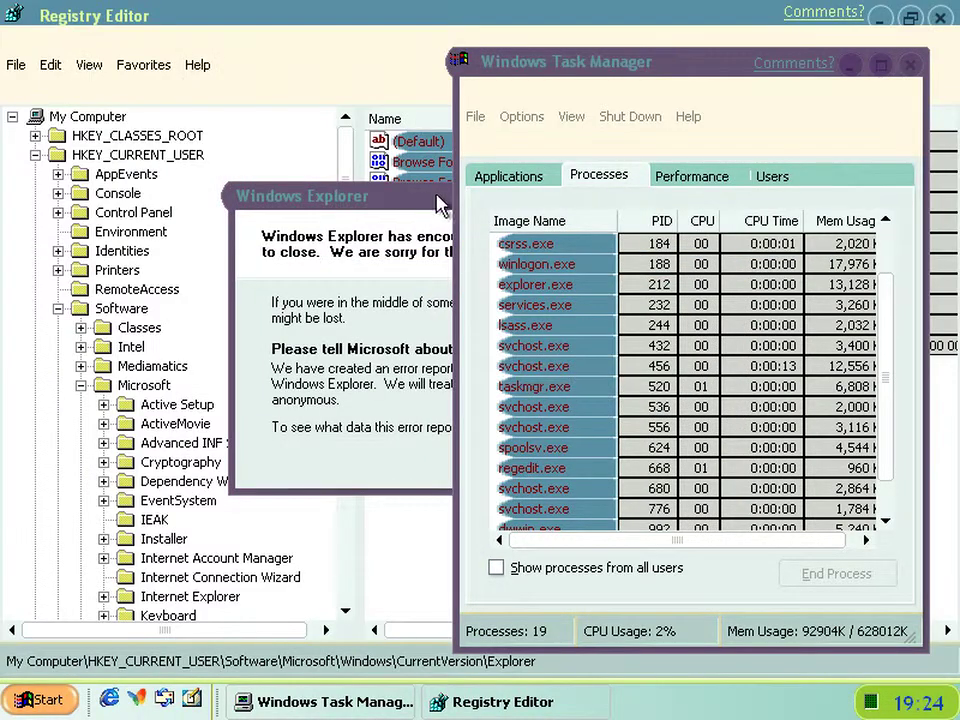
drag(427, 194, 428, 428)
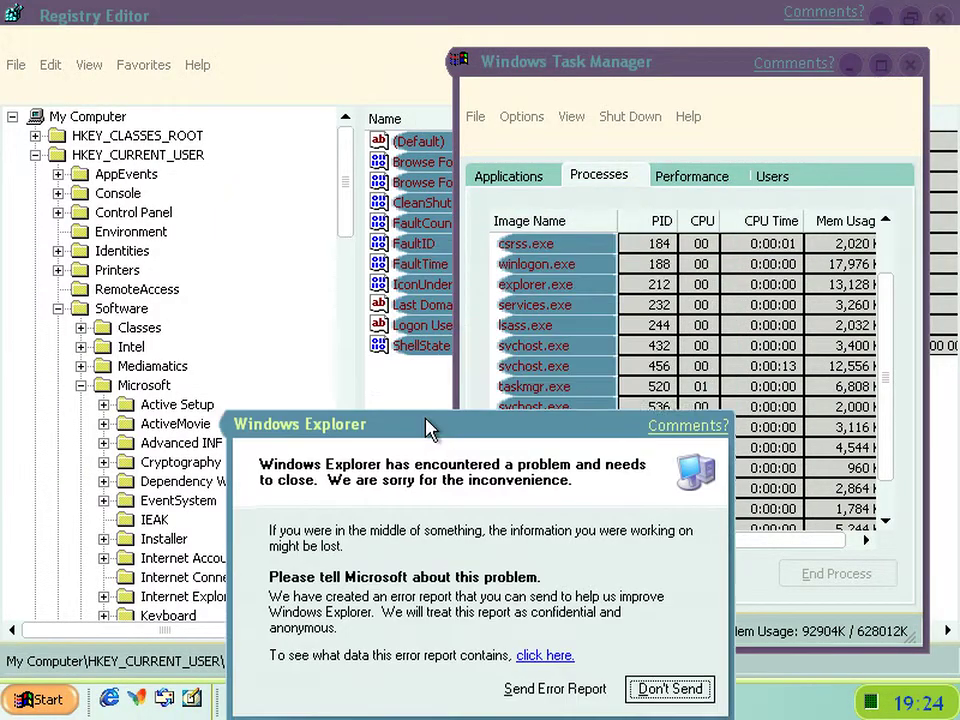
double_click(410, 244)
text(0)
key(Return)
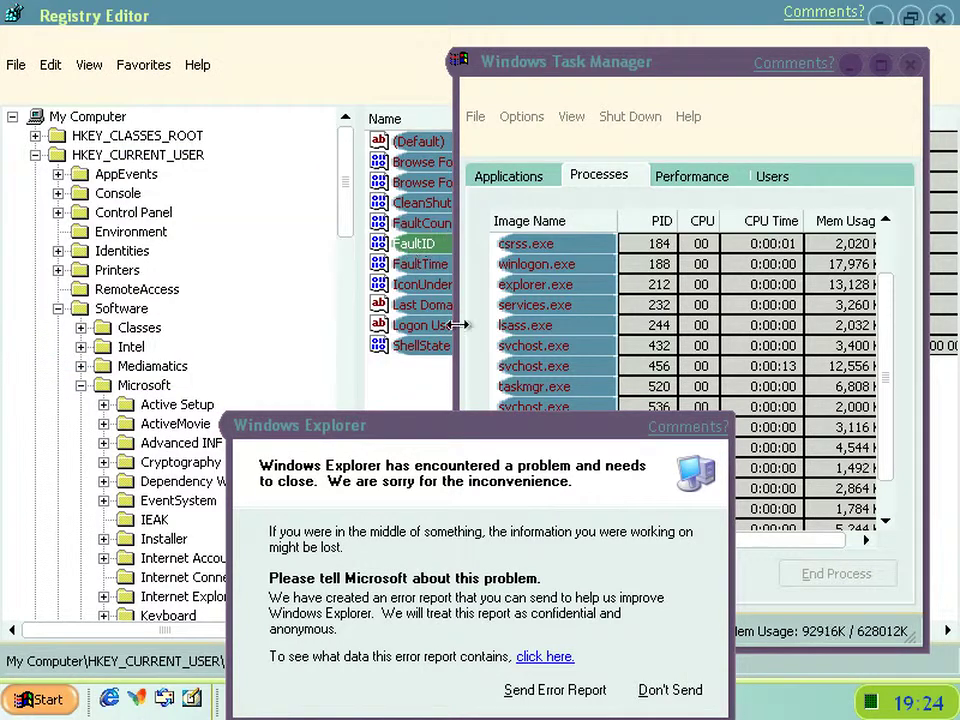
click(670, 689)
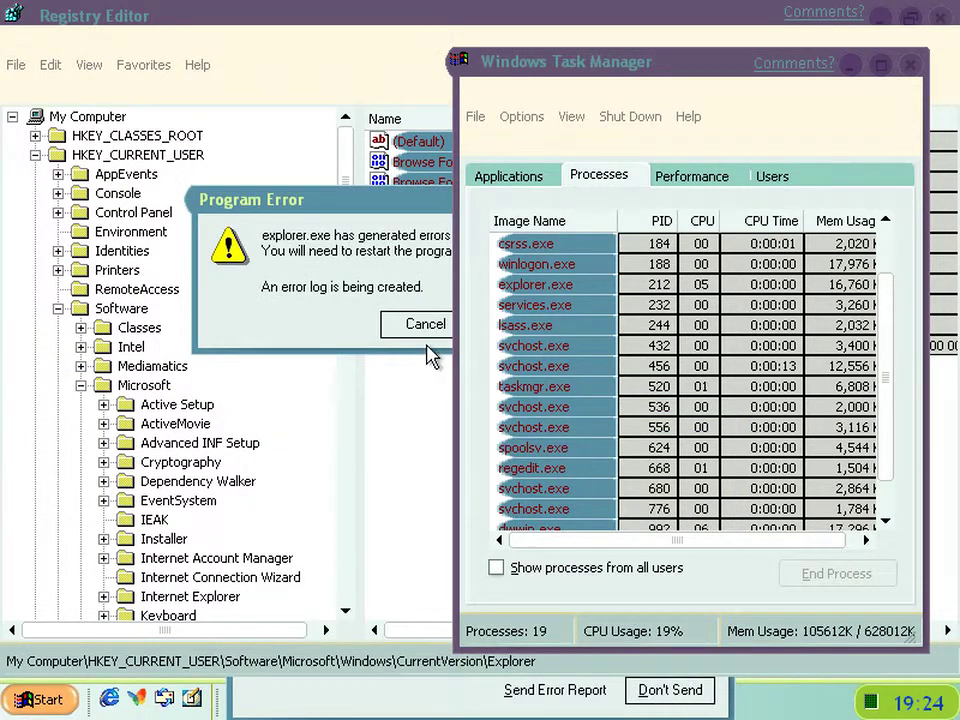
click(425, 331)
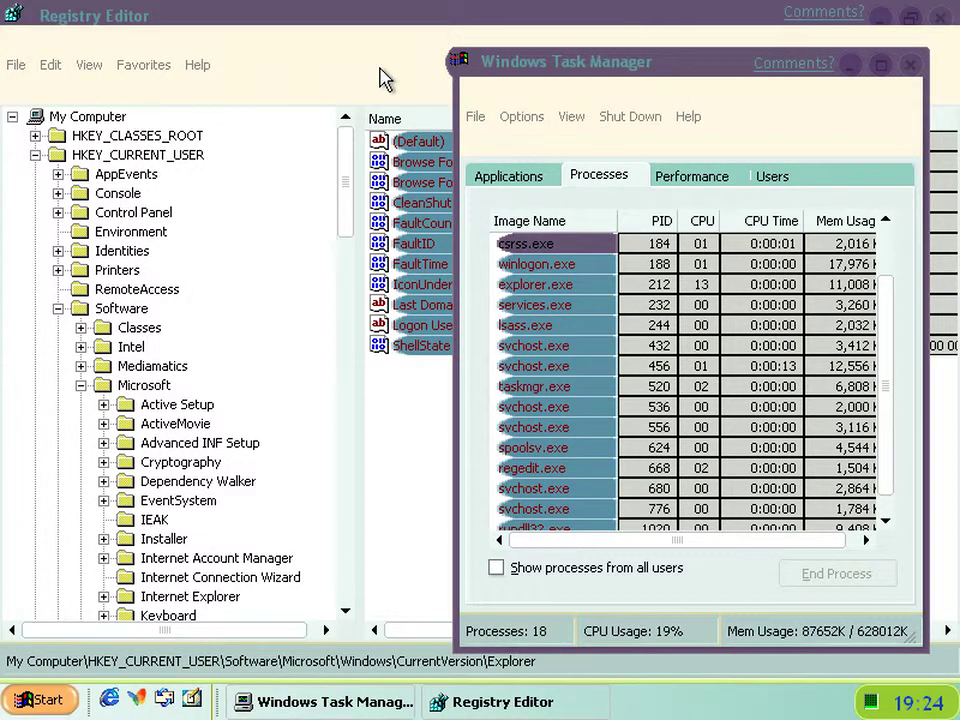
Minimize Task Manager and set the FaultID value to 1 in Registry Editor.
click(849, 65)
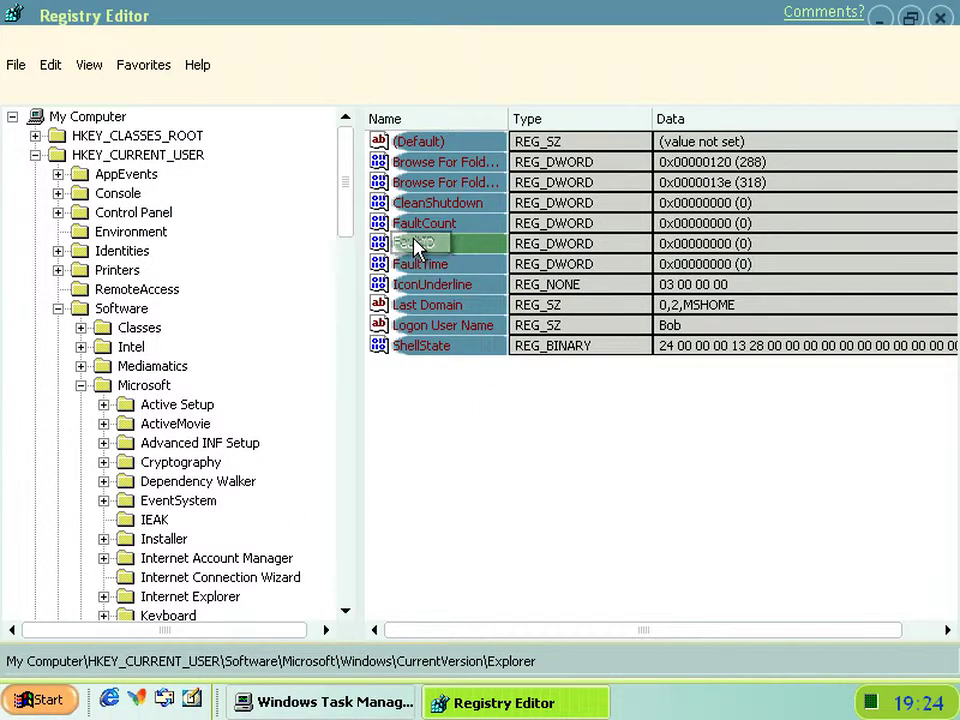
click(415, 248)
key(Escape)
double_click(415, 250)
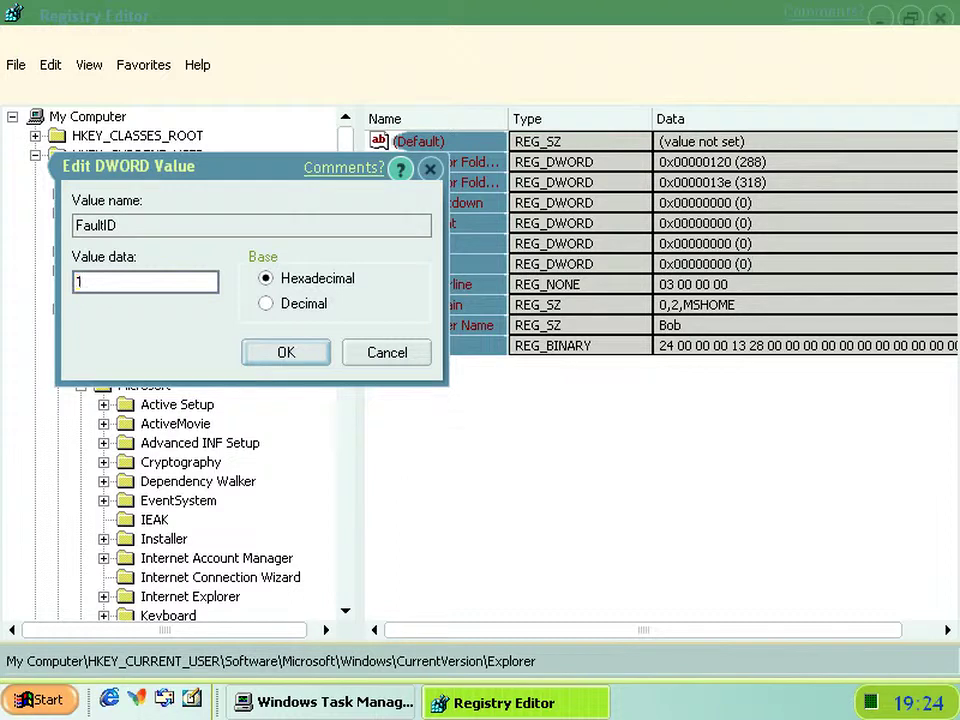
key(Return)
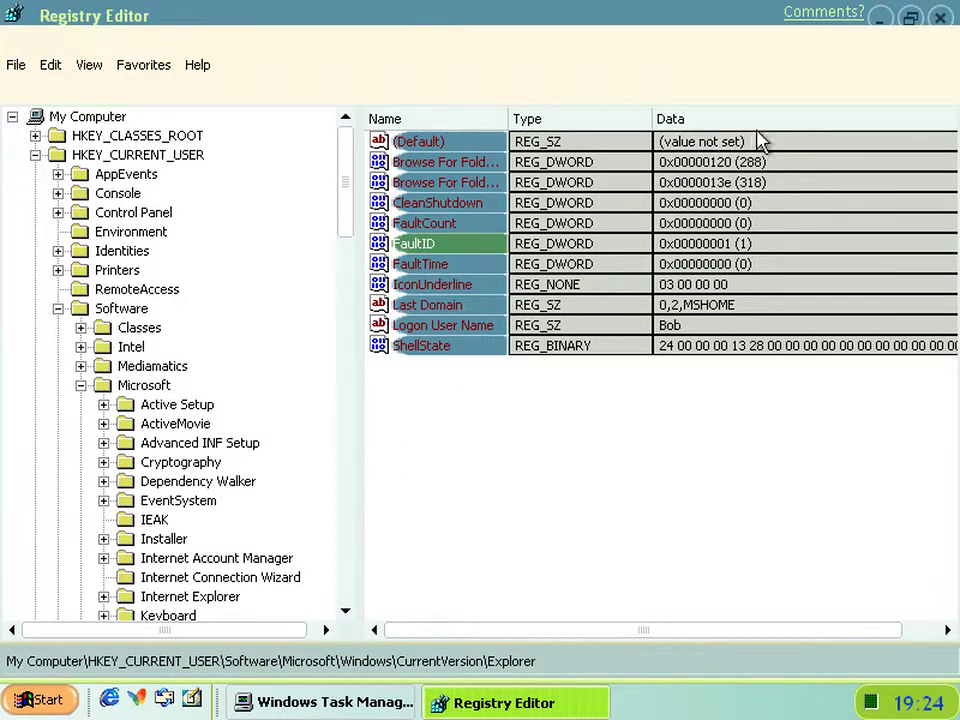
Minimize Registry Editor, cancel the taskbar properties, and end the explorer.exe process in Task Manager so the shell restarts.
click(881, 18)
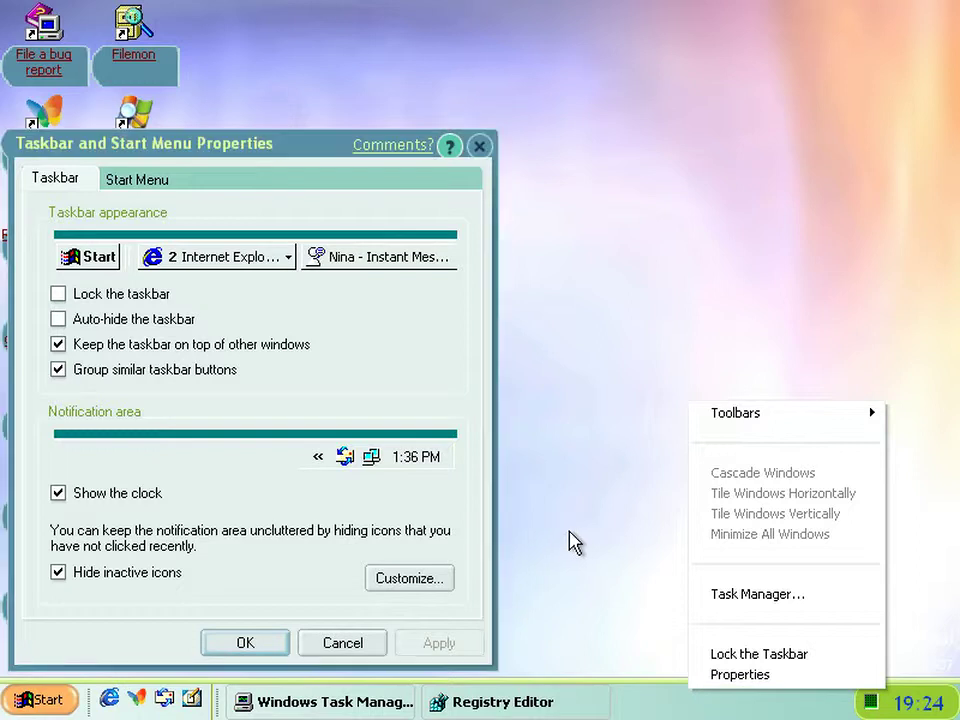
click(364, 649)
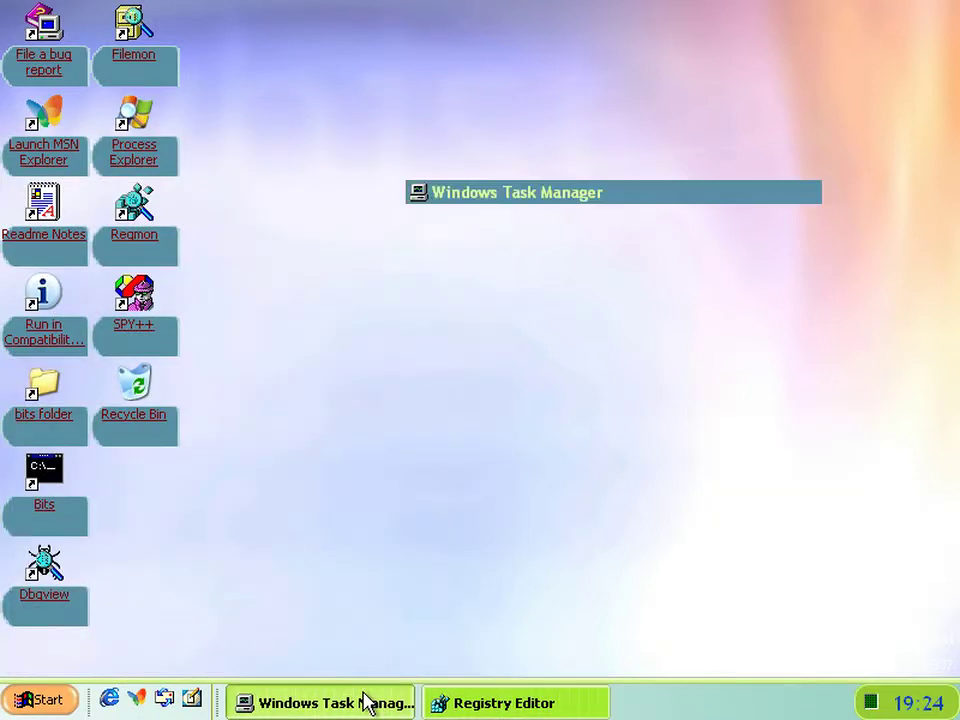
click(369, 699)
click(575, 388)
scroll(570, 388, down, 1)
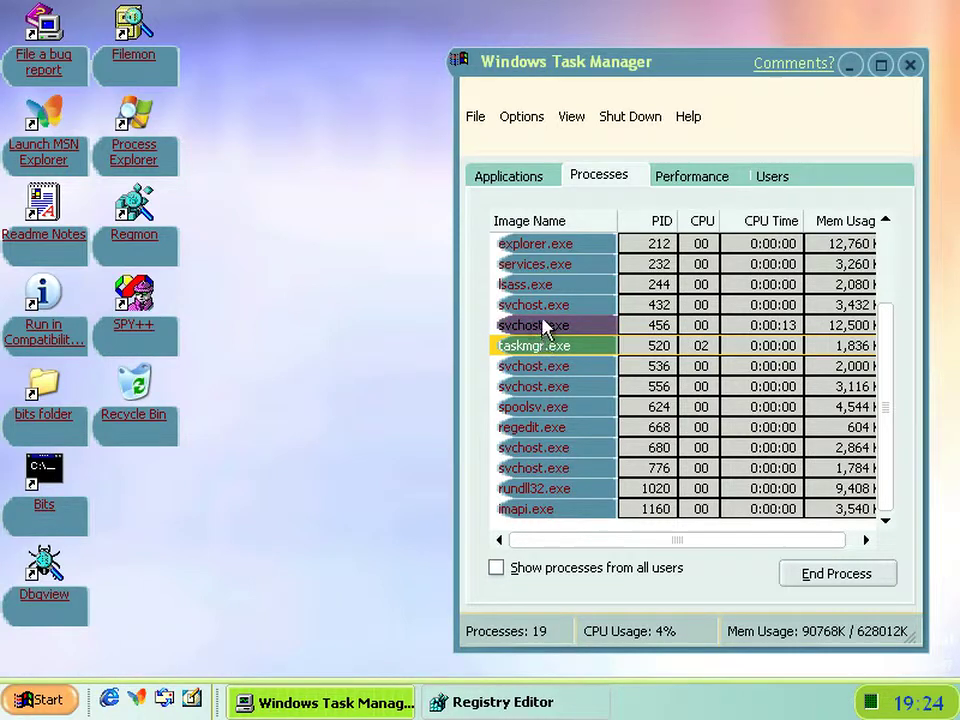
right_click(540, 265)
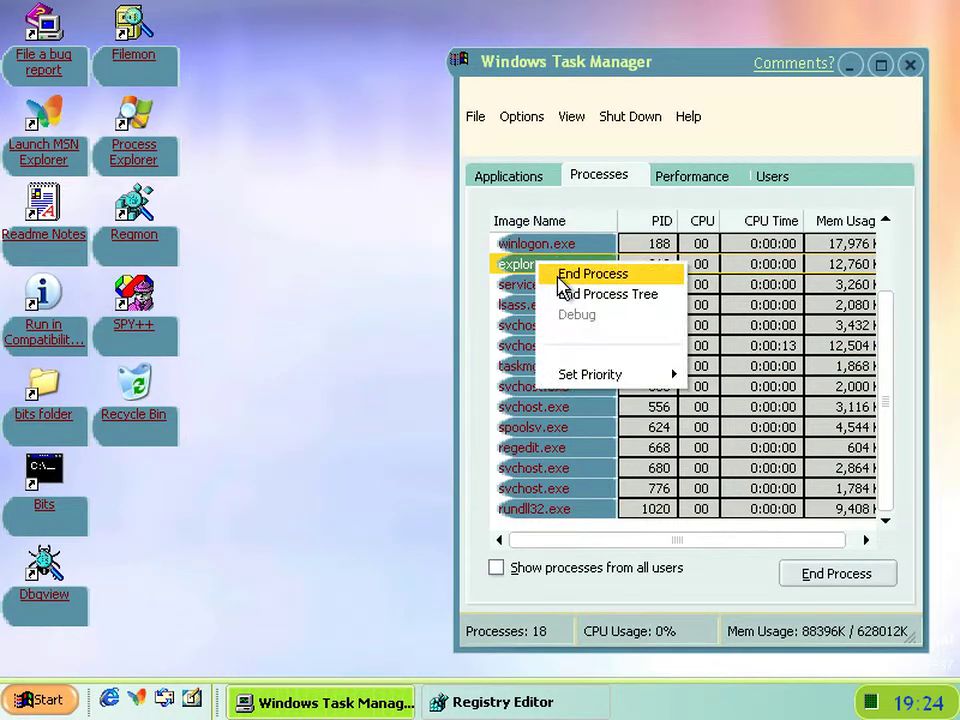
click(561, 285)
key(Return)
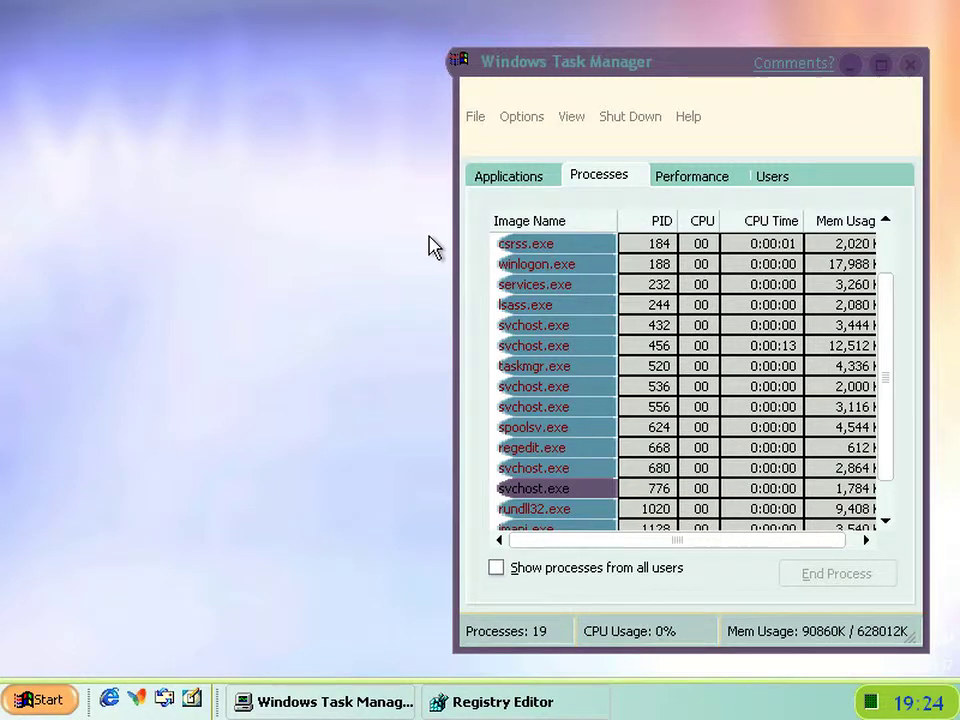
Open and close the start panel repeatedly to examine how it appears and behaves.
key(super)
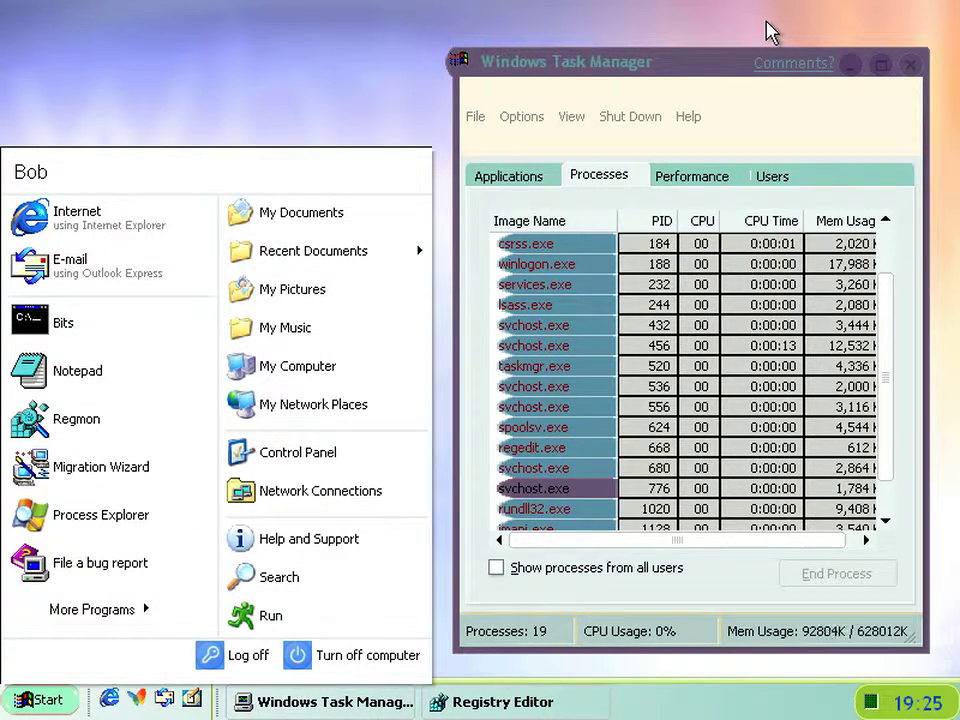
key(Escape)
key(super)
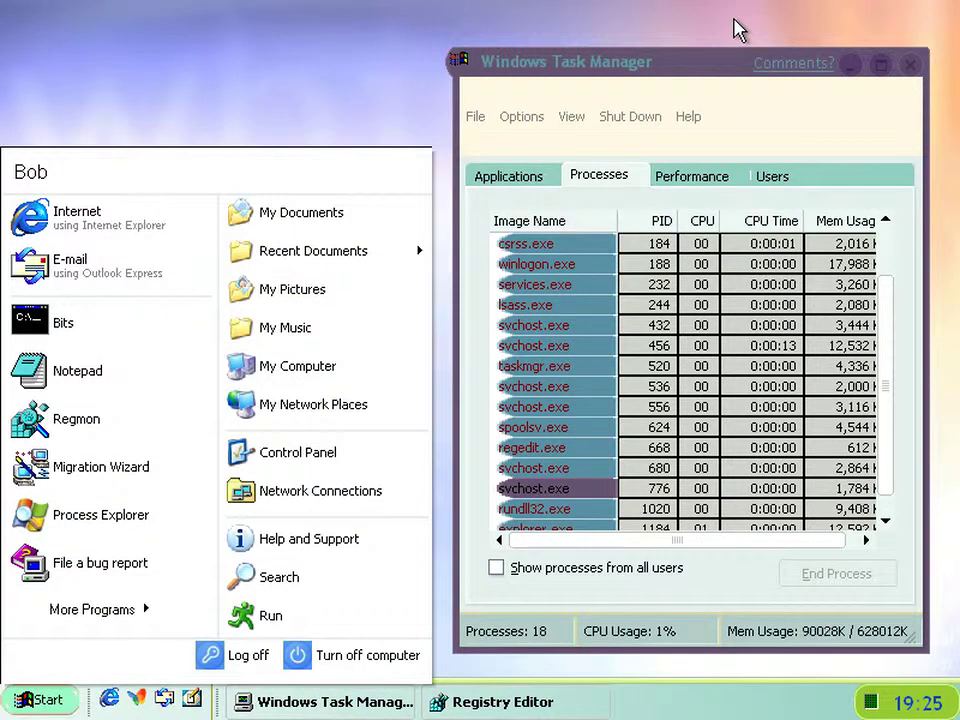
key(super)
key(super)
key(super)
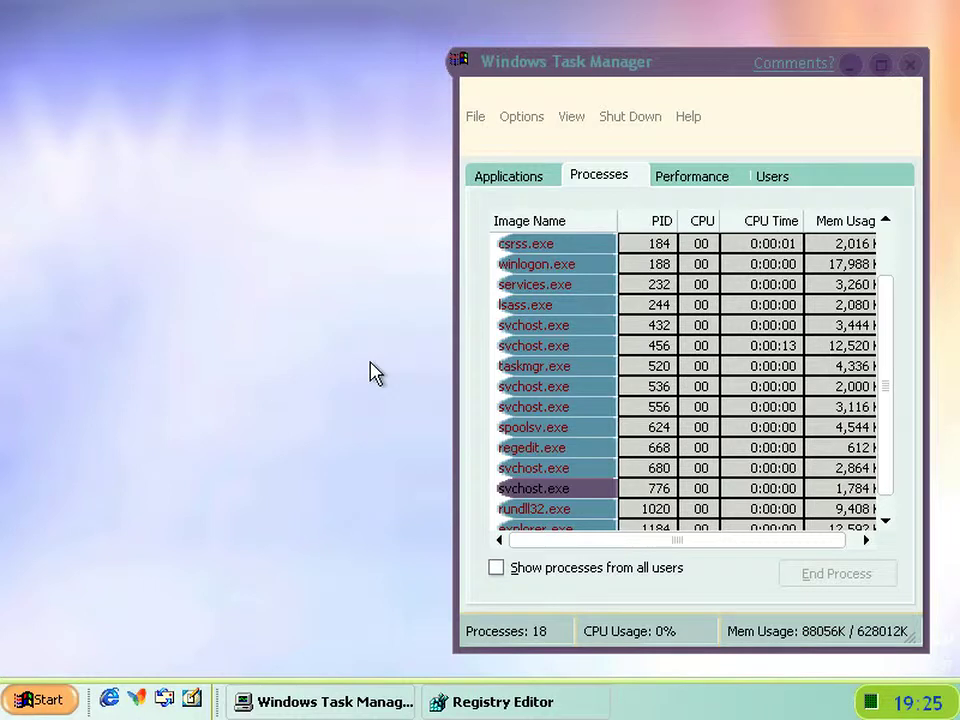
click(68, 705)
click(52, 704)
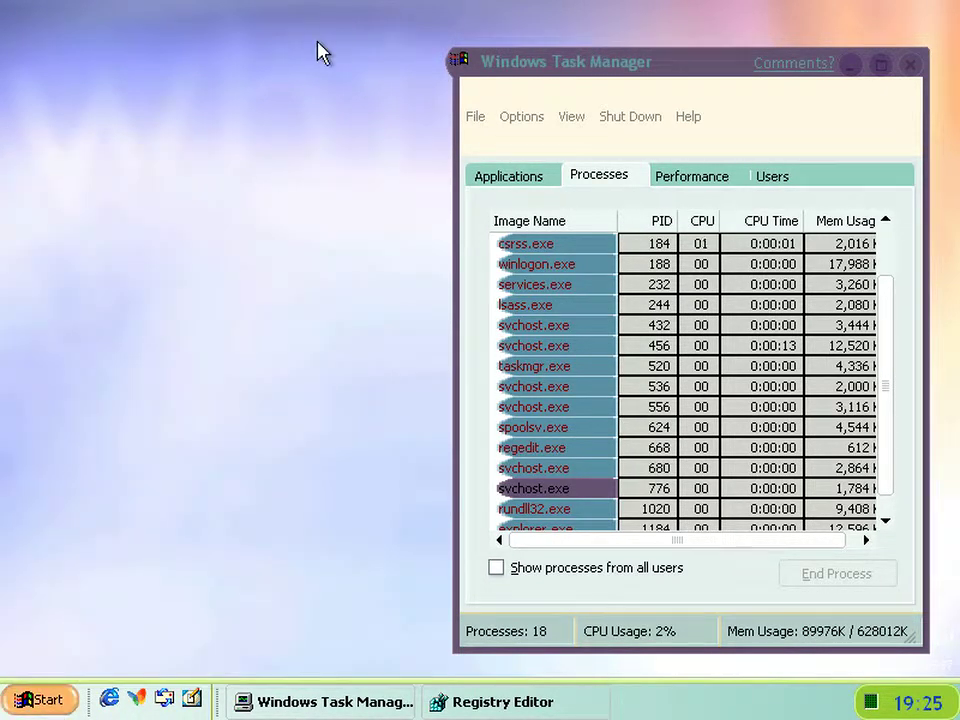
key(super)
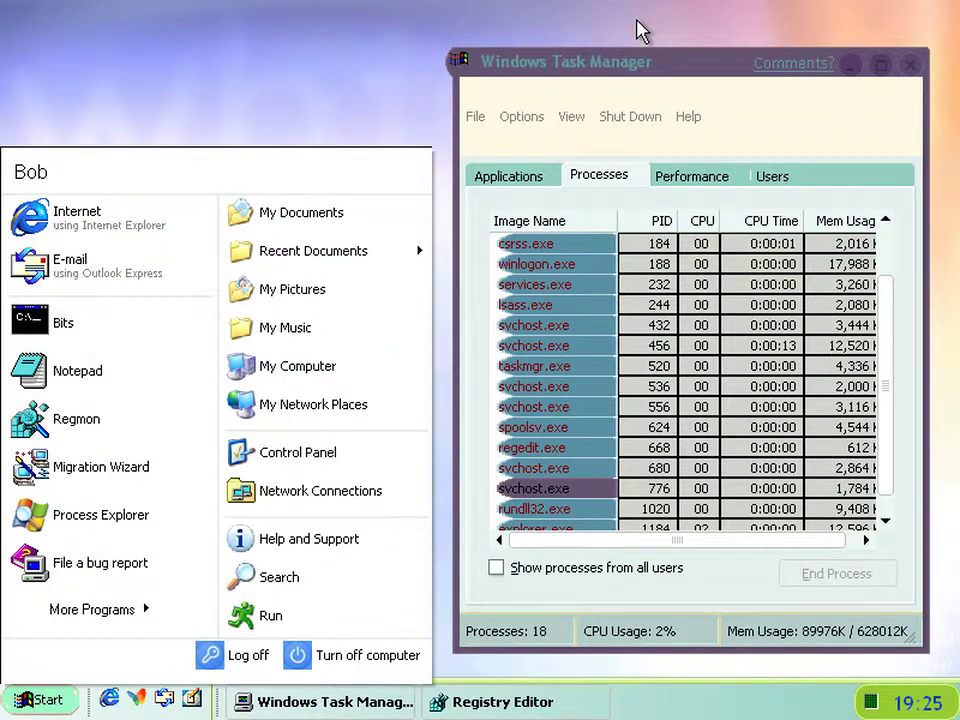
key(super)
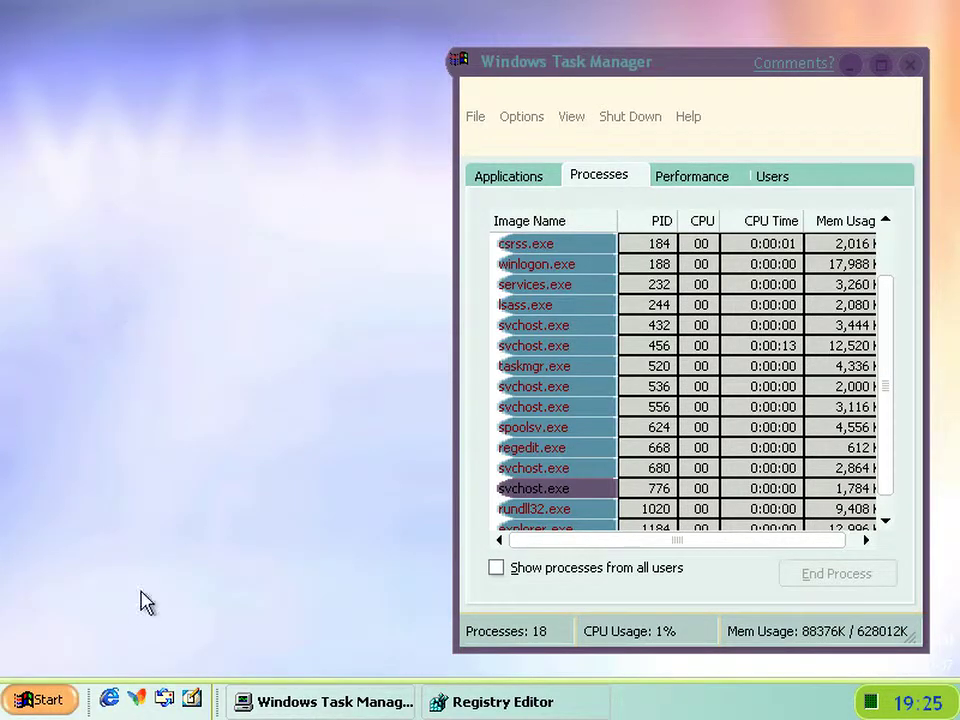
key(super)
key(super)
Minimize Task Manager, examine the explorer executables in C:\WINDOWS, and return to the root of the C: drive.
click(851, 65)
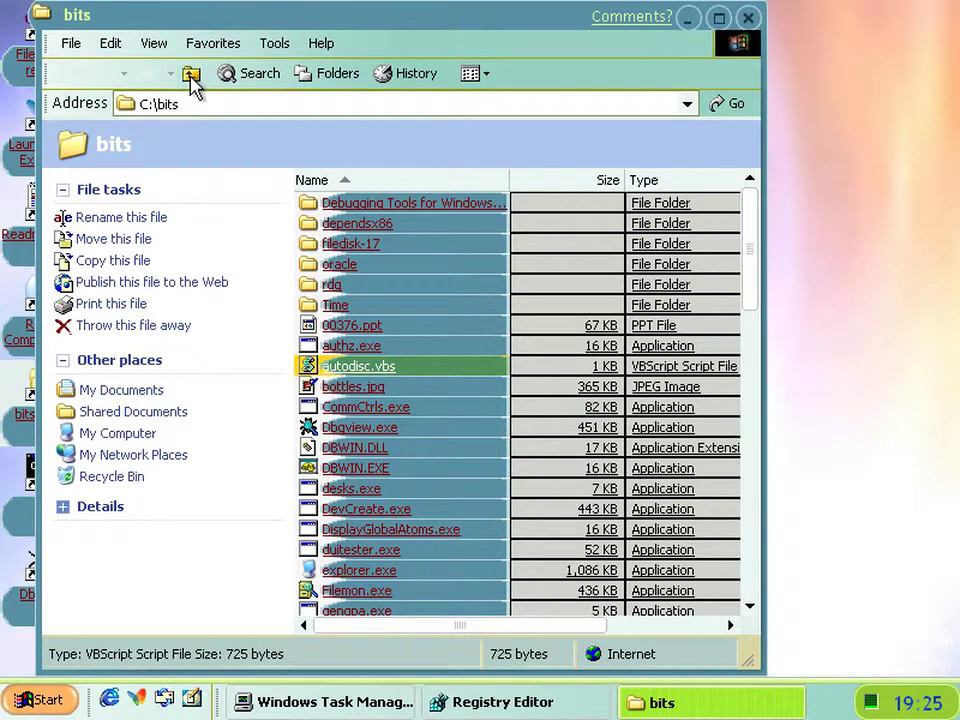
click(191, 76)
click(606, 242)
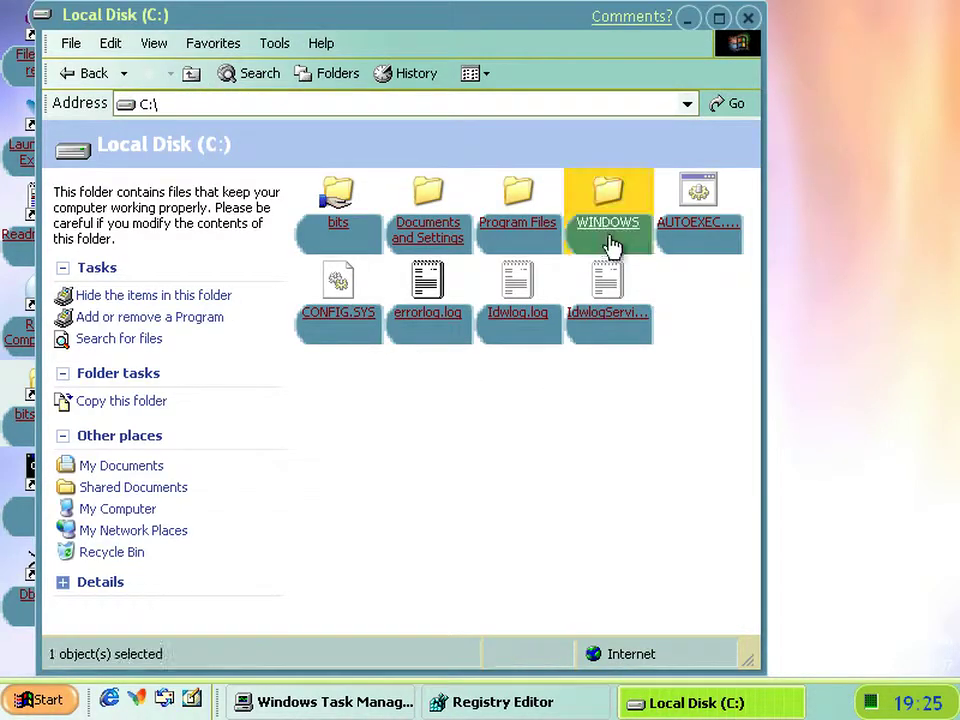
key(Return)
drag(750, 261, 754, 336)
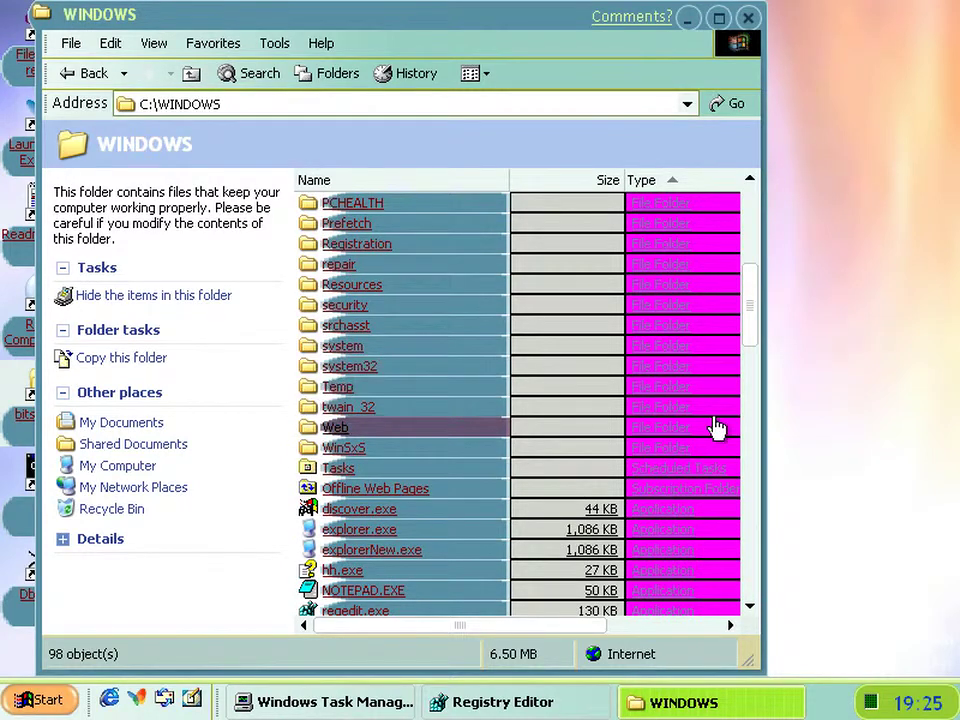
click(191, 72)
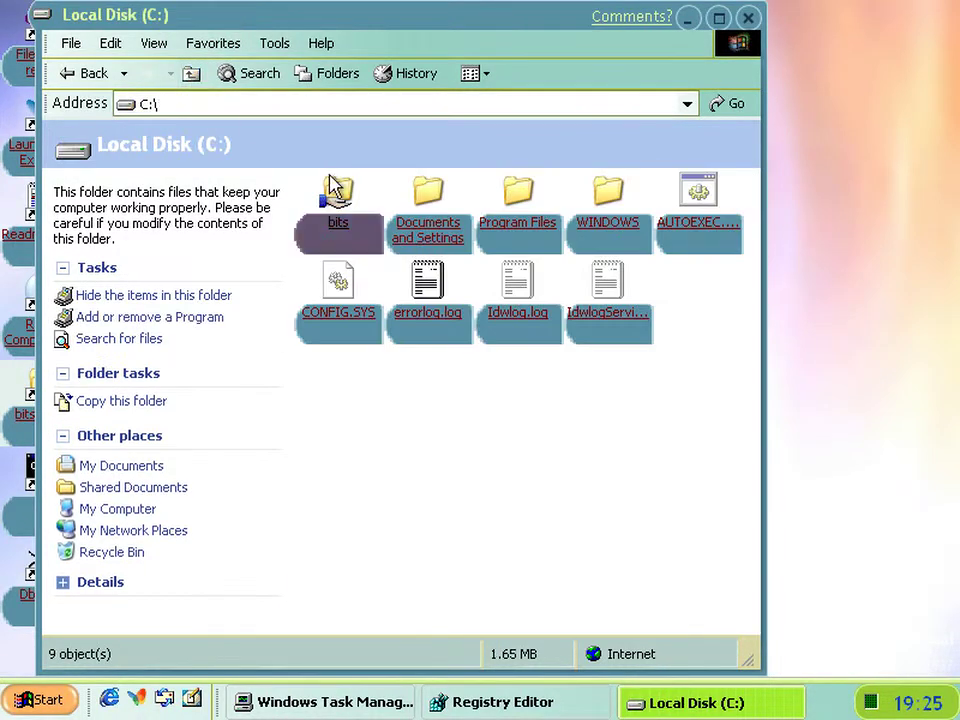
Open the C:\bits folder and run logonui.exe from it.
key(Return)
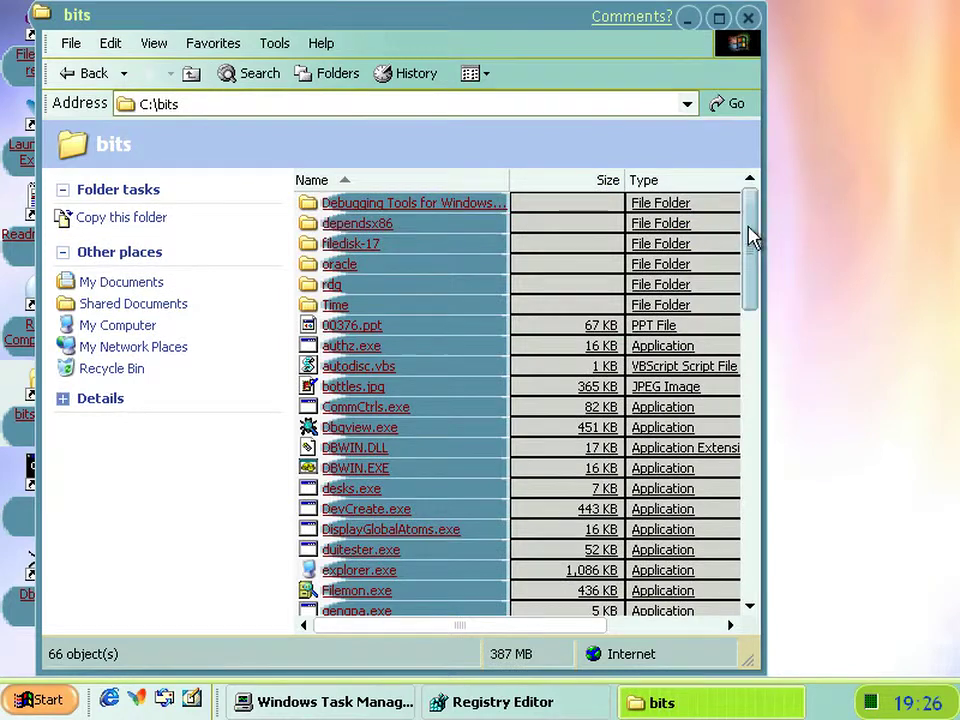
drag(748, 238, 746, 340)
click(357, 337)
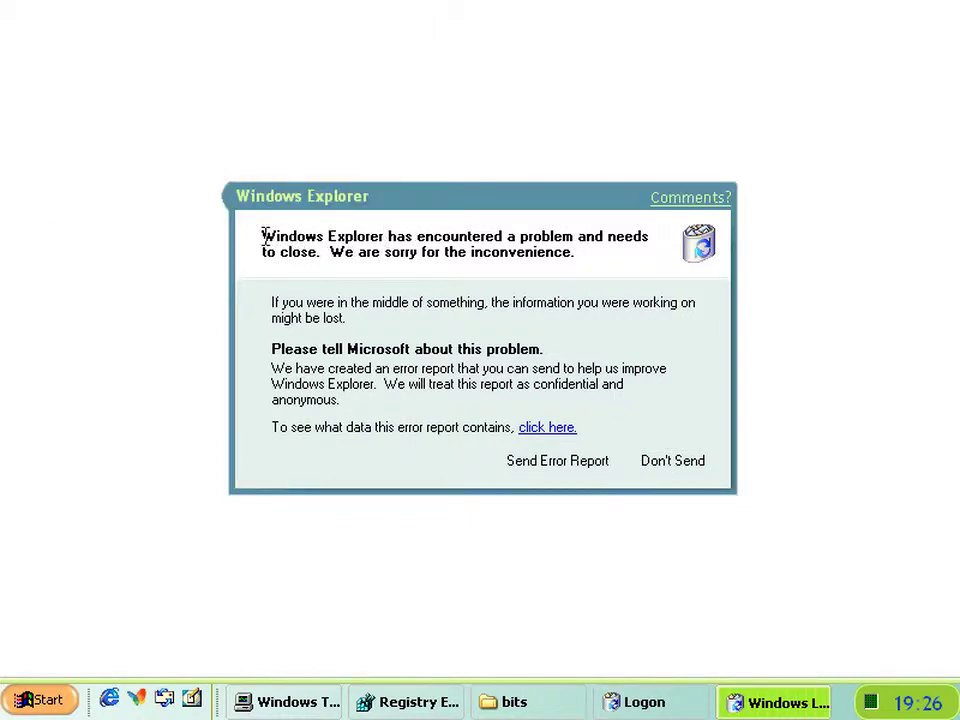
Decline sending the Windows Explorer error report, dismiss the logonui.exe program error, and close the bits folder.
mouse_move(262, 236)
mouse_down()
mouse_move(390, 234)
mouse_move(268, 226)
mouse_up()
click(388, 231)
click(306, 250)
click(676, 460)
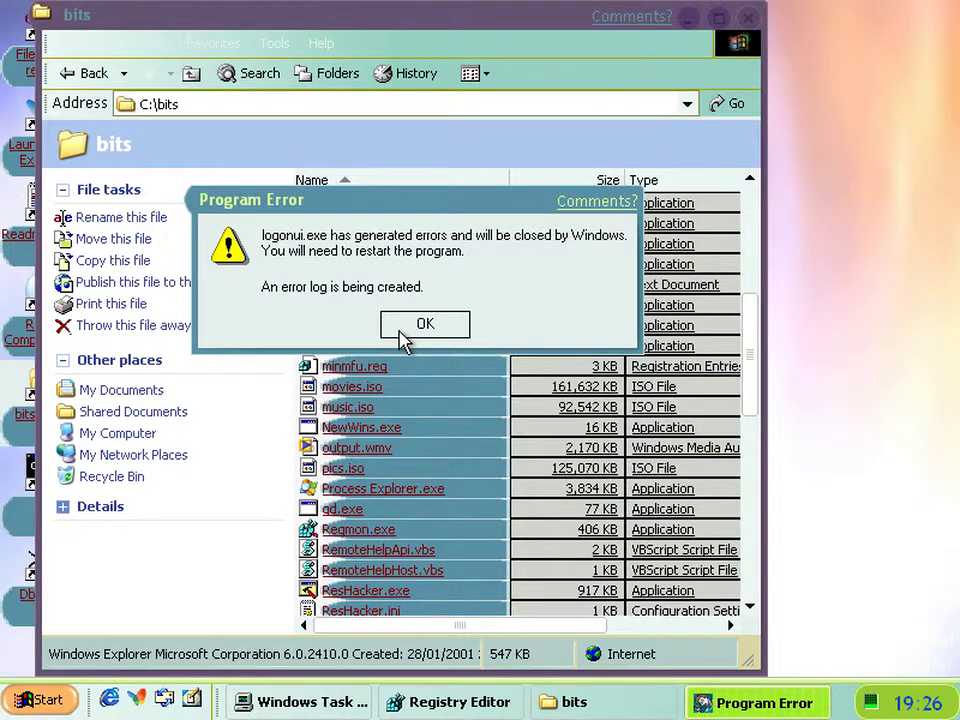
click(403, 338)
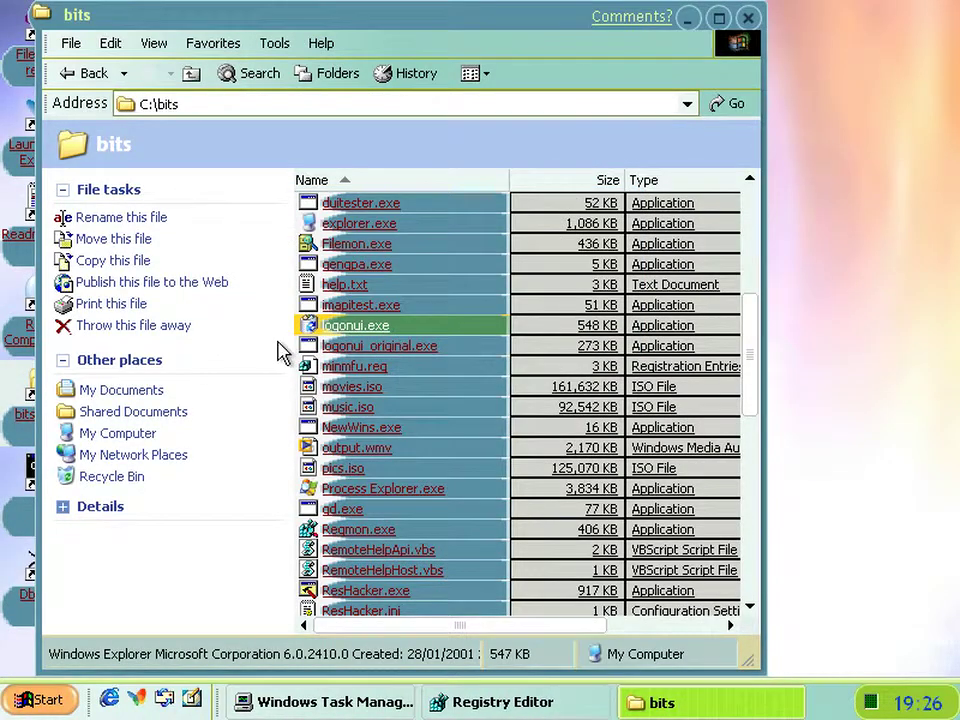
click(749, 18)
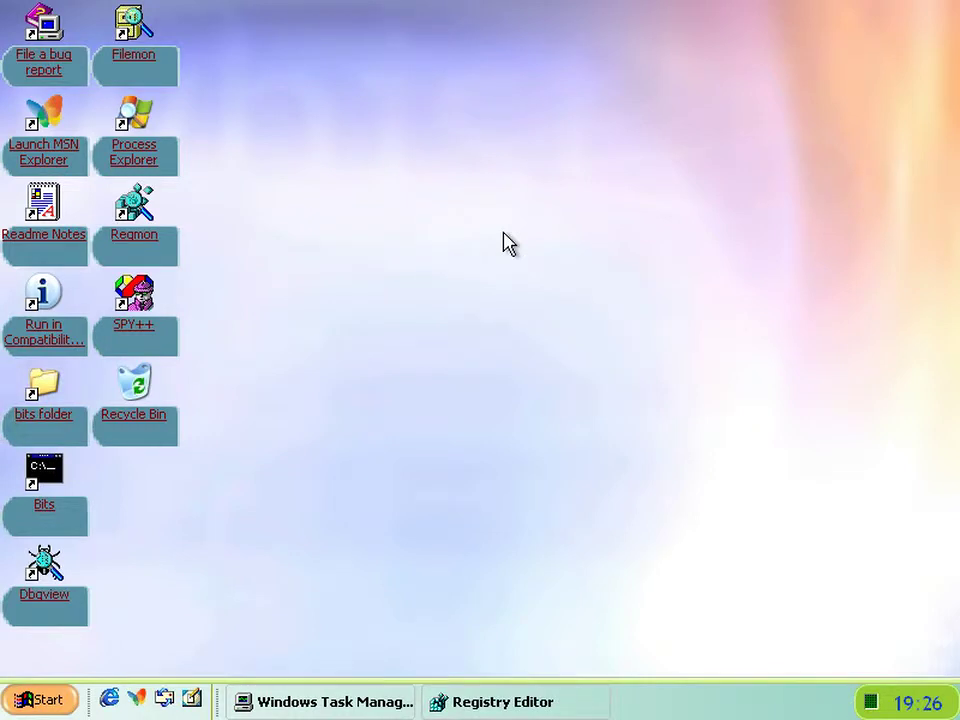
Switch to ResourceDiffViewer and choose the IDB_STARTBKG bitmap resource of explorer.exe.
key(super+t)
key(Right)
key(Return)
key(super+t)
key(Left)
key(Return)
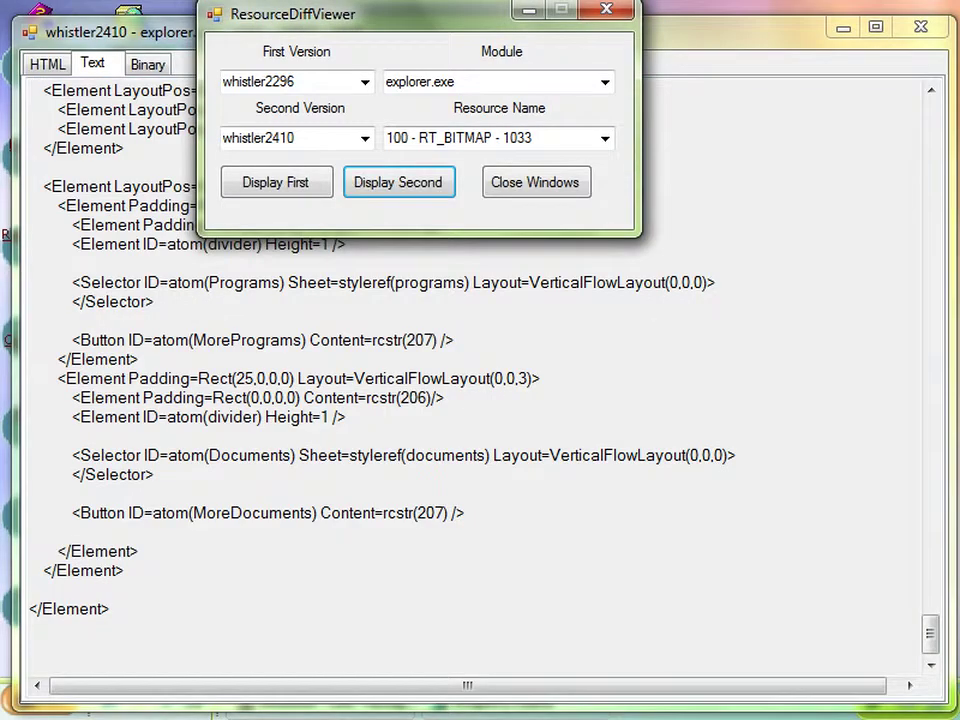
click(604, 138)
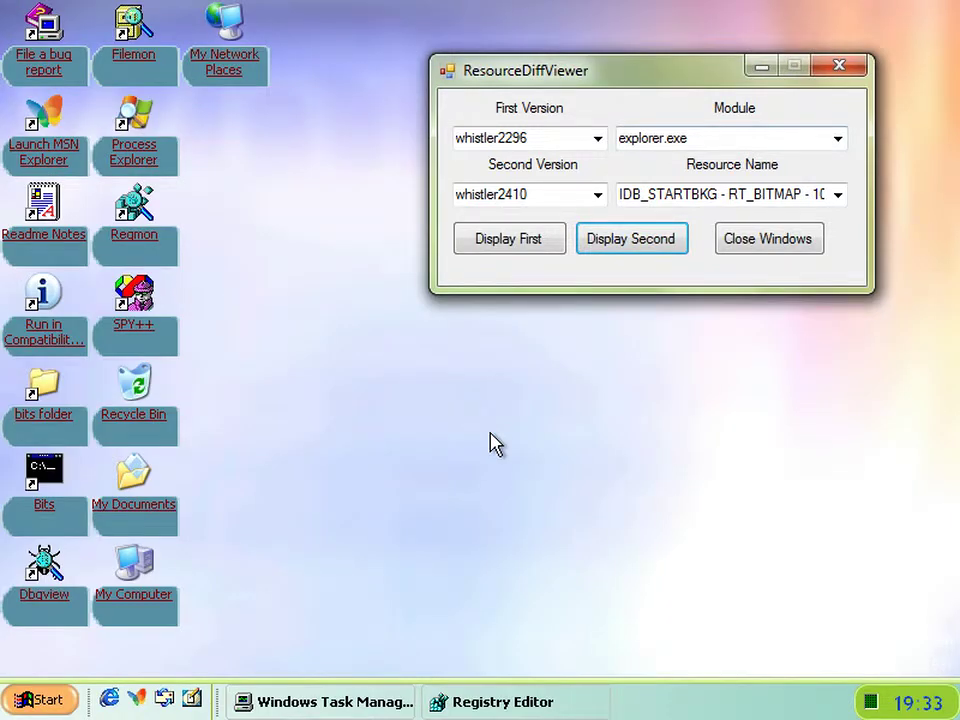
Browse the explorer.exe resource list around the IDB_STARTBKG bitmap and close it without changing the selection.
key(shift+Tab)
key(shift+Tab)
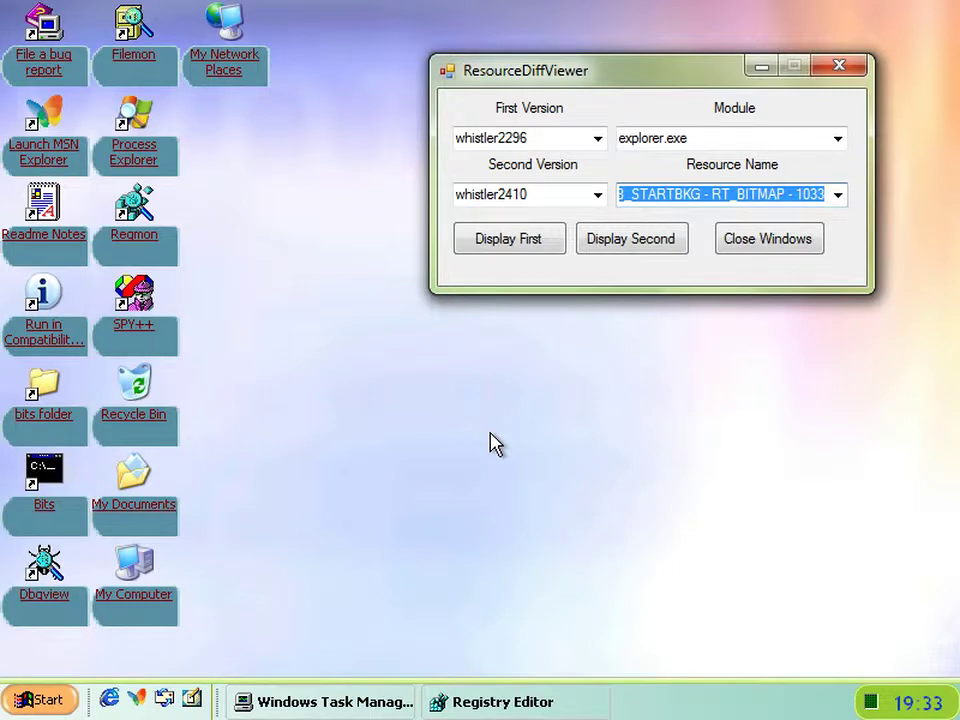
key(alt+Down)
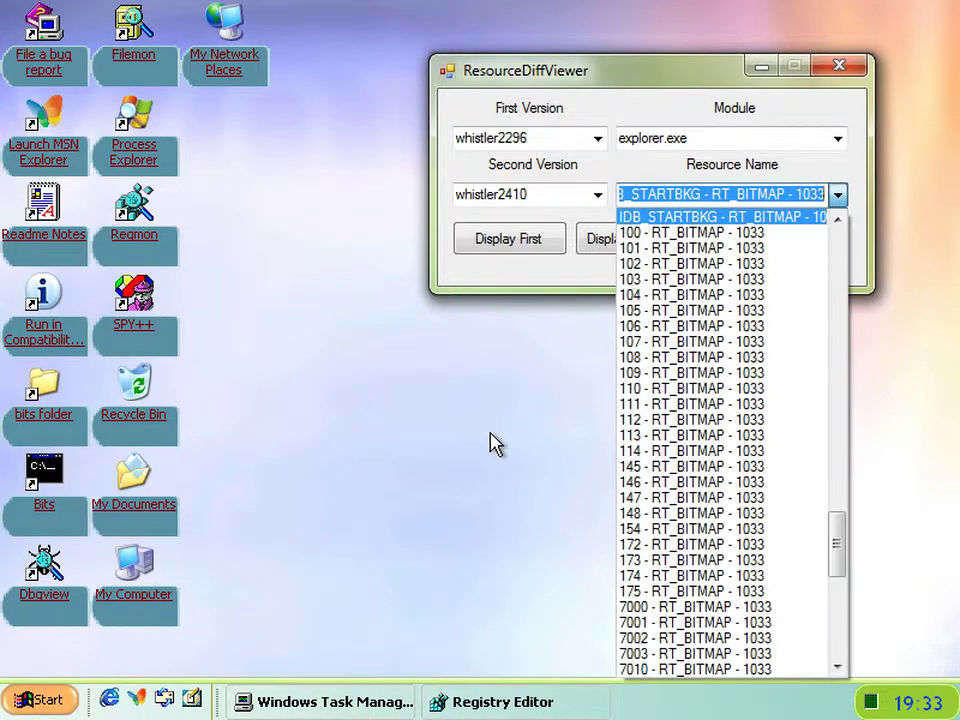
scroll(494, 444, up, 1)
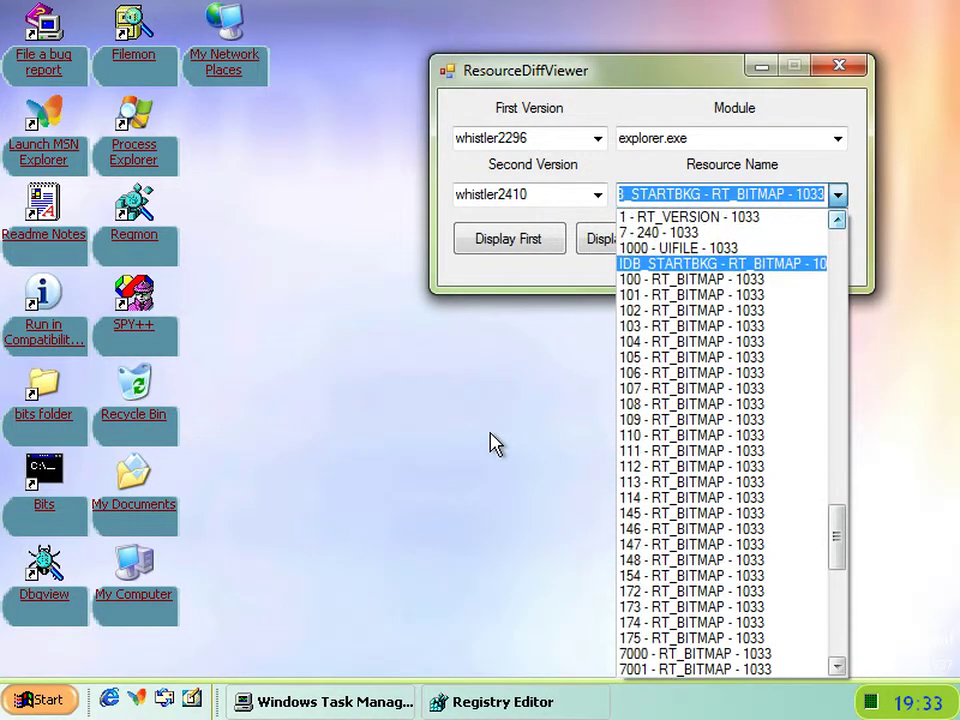
key(Down)
key(Up)
key(Up)
key(Up)
key(Up)
key(Up)
key(Up)
key(Up)
key(Up)
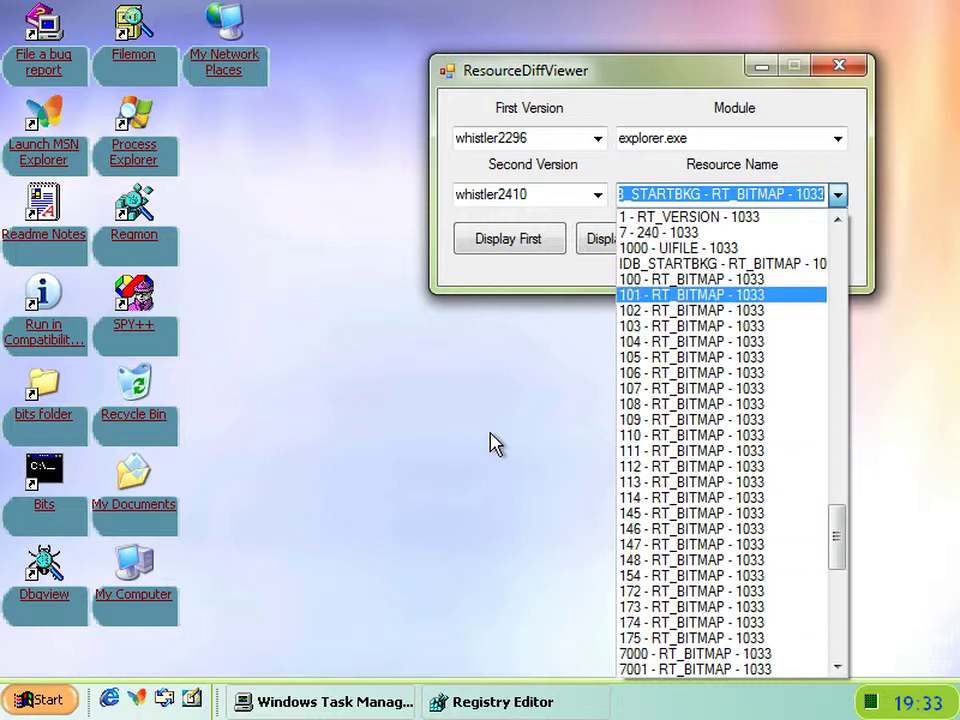
key(Escape)
Display the whistler2410 version of the IDB_STARTBKG bitmap, close it, and examine the banner in the classic Start menu.
key(Return)
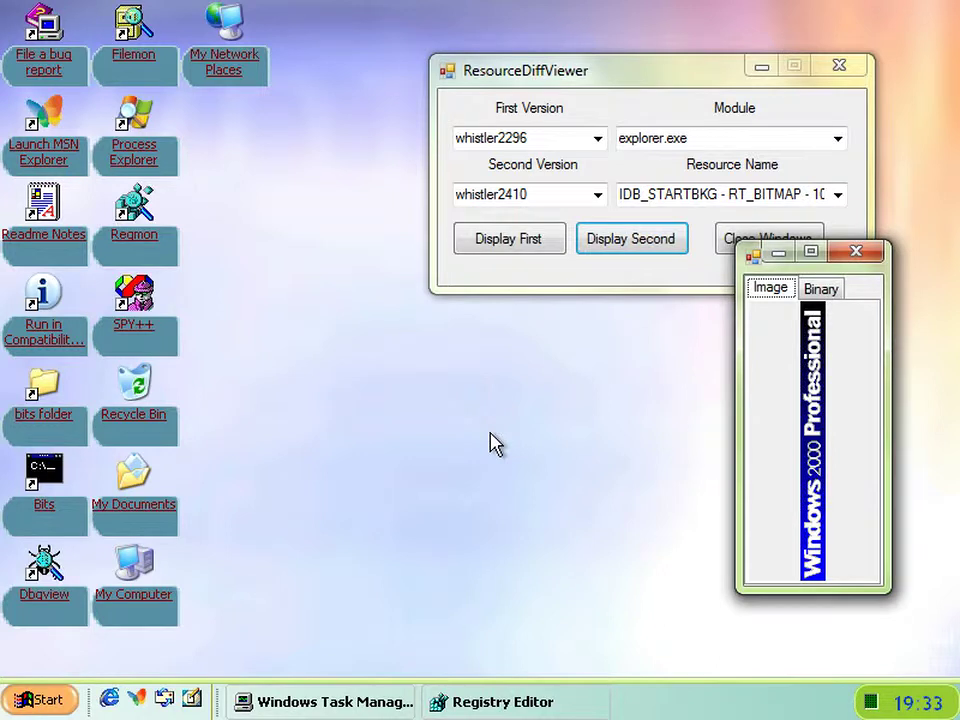
key(Return)
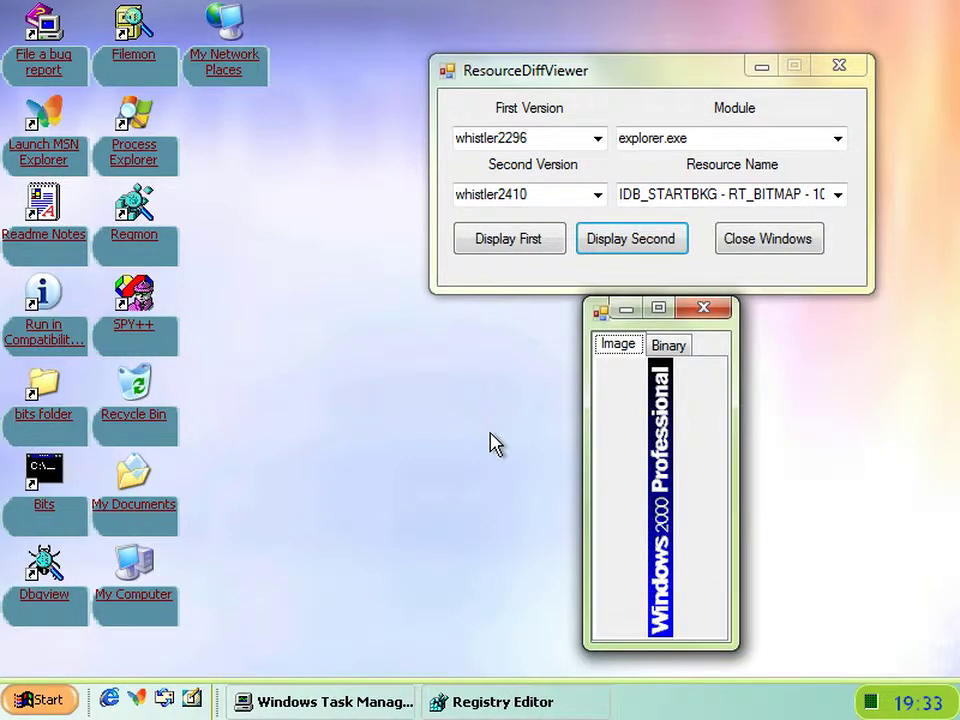
key(alt+F4)
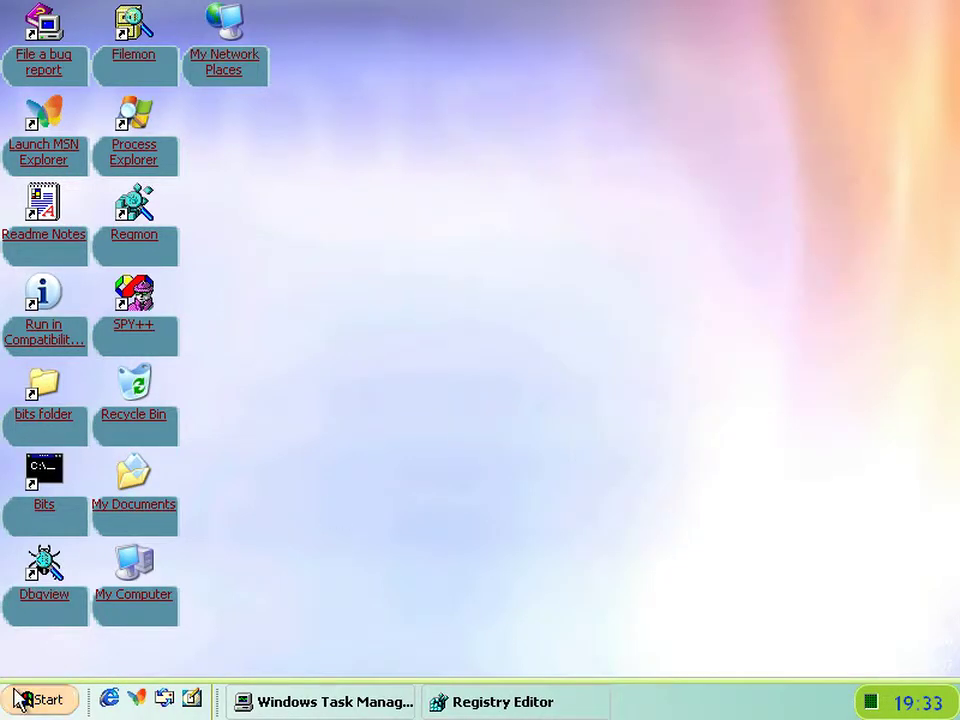
click(18, 692)
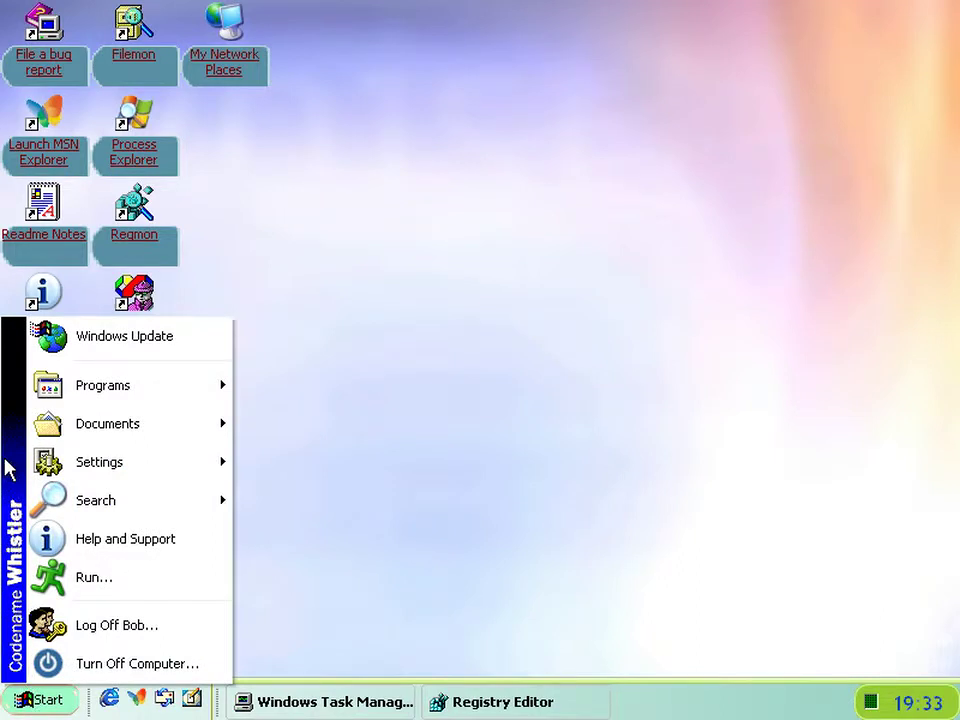
click(540, 410)
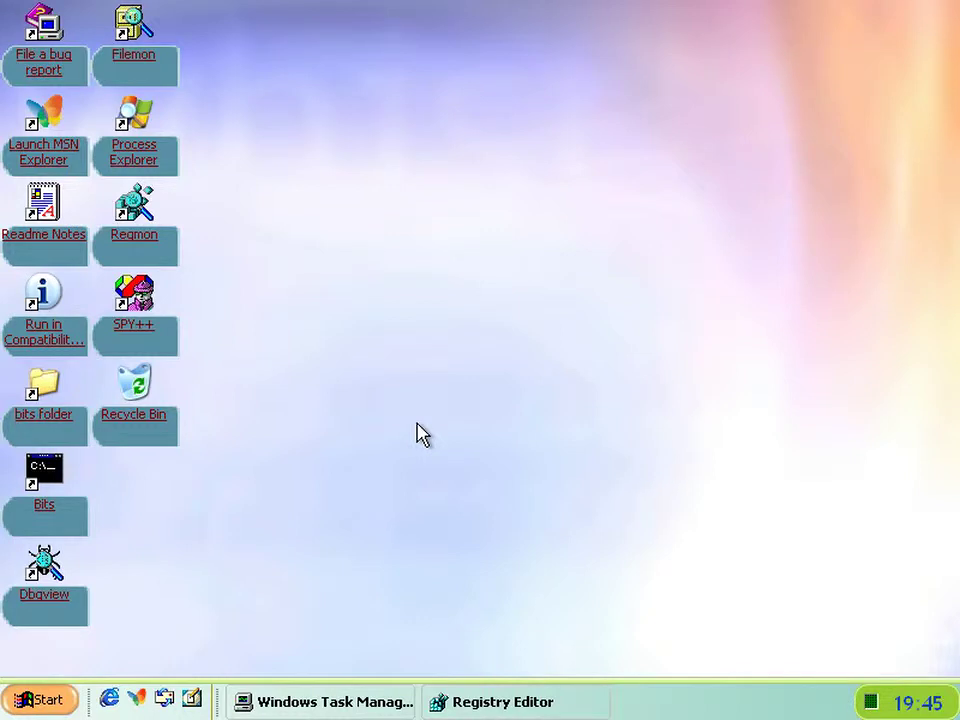
Launch HyperTerminal from the Communications accessories in the start panel.
click(45, 700)
mouse_move(111, 623)
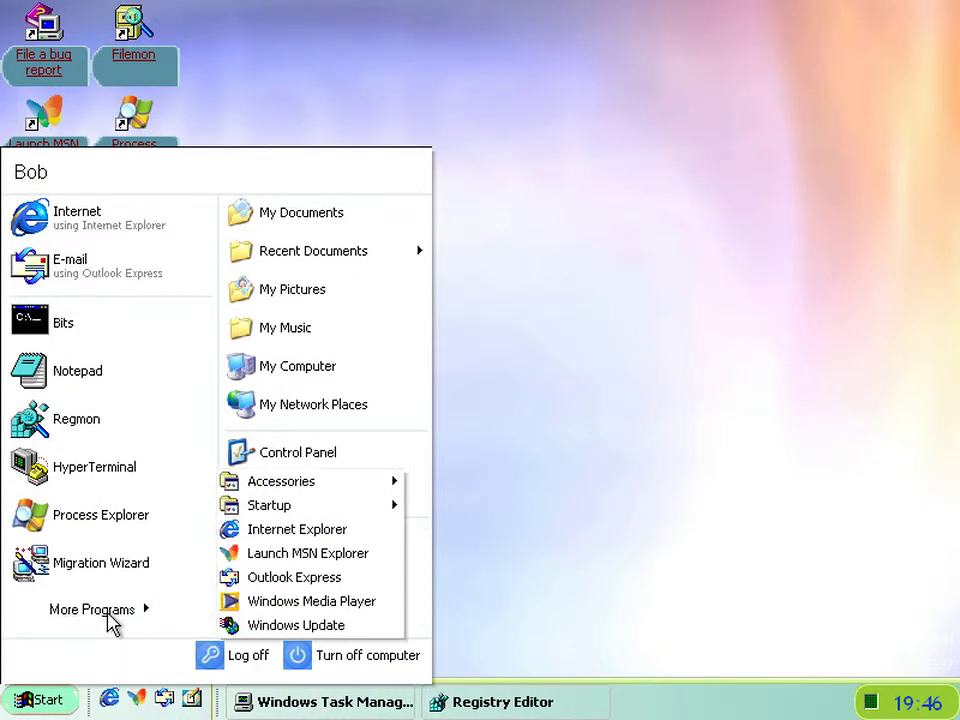
mouse_move(335, 487)
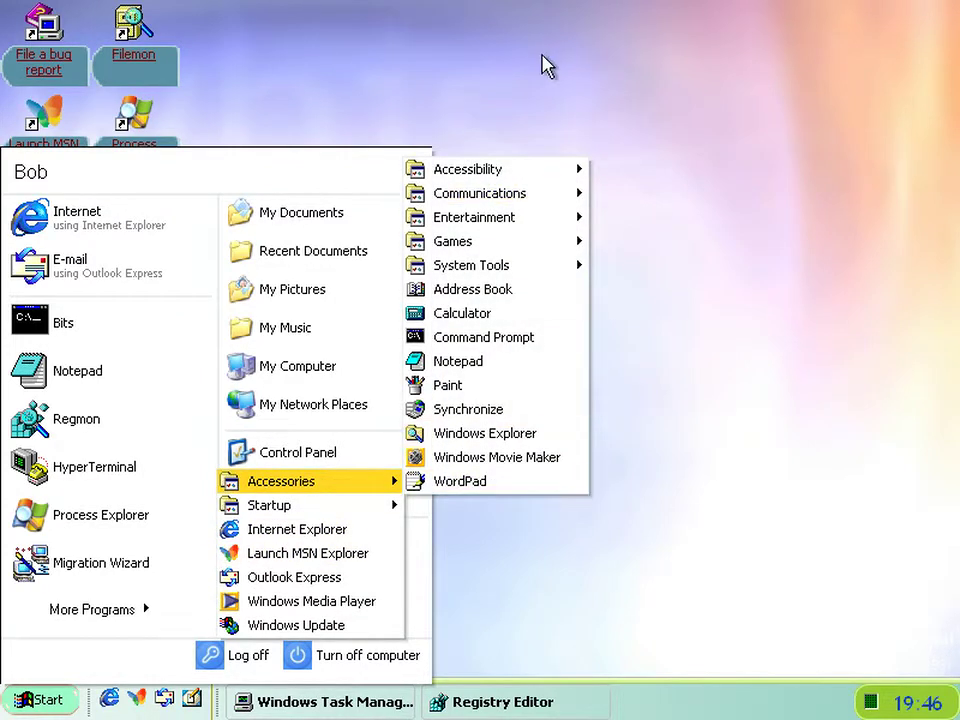
mouse_move(546, 198)
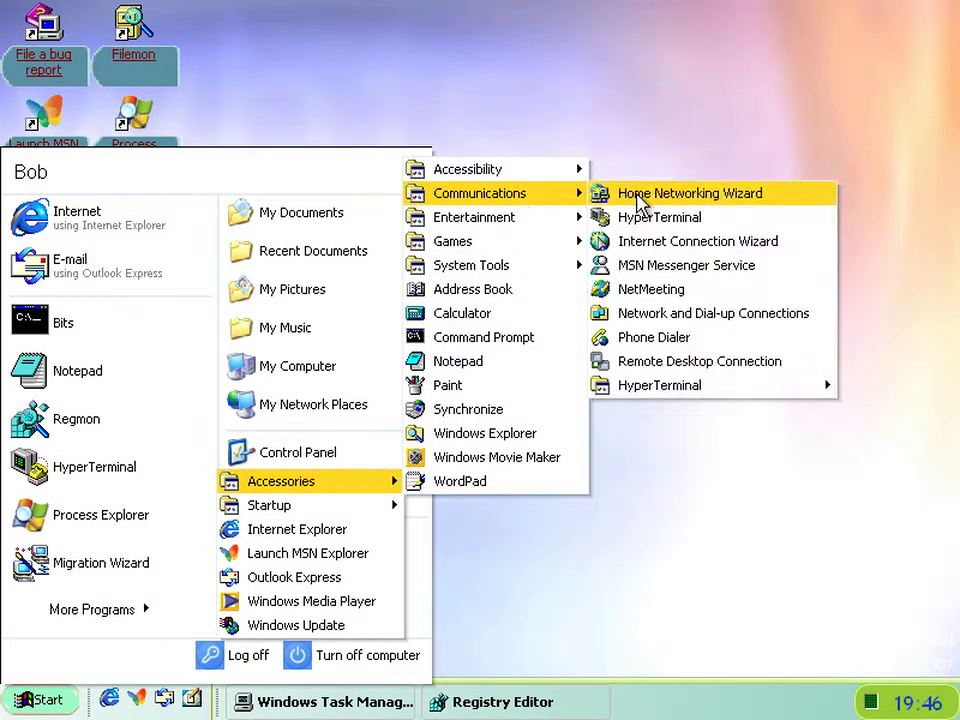
click(656, 218)
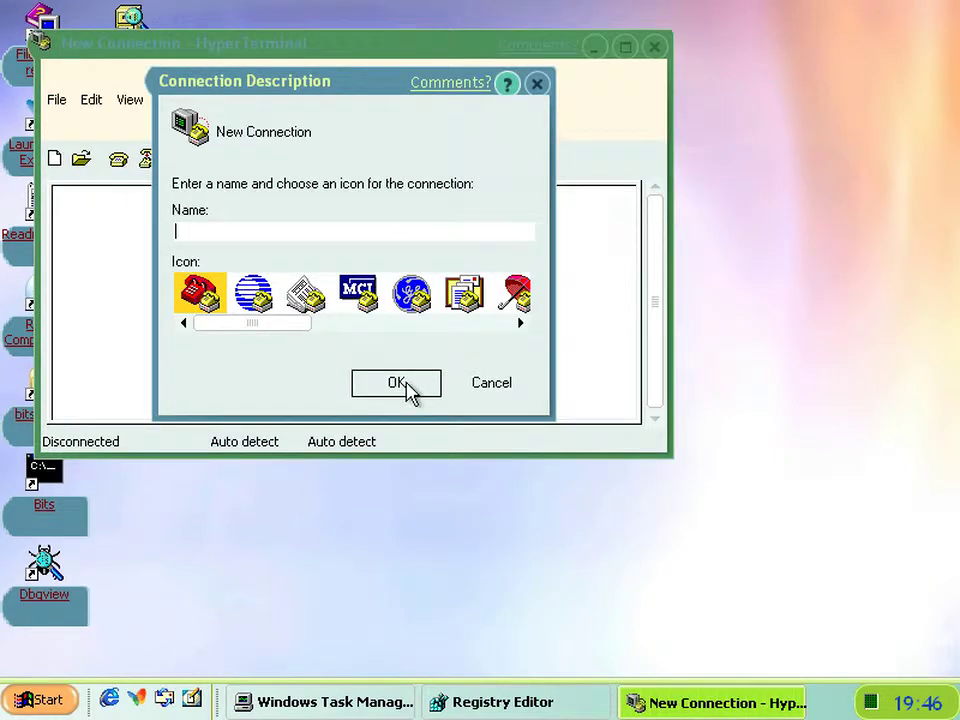
Cancel the new connection description and view the About HyperTerminal information for this build, closing it when done.
click(515, 386)
click(270, 99)
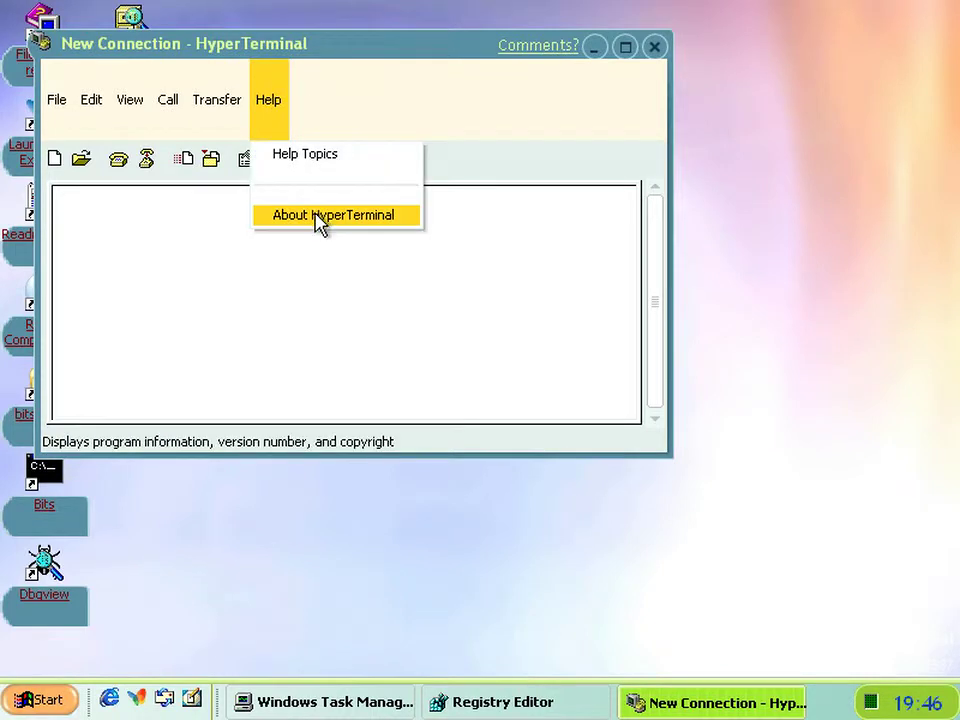
click(318, 217)
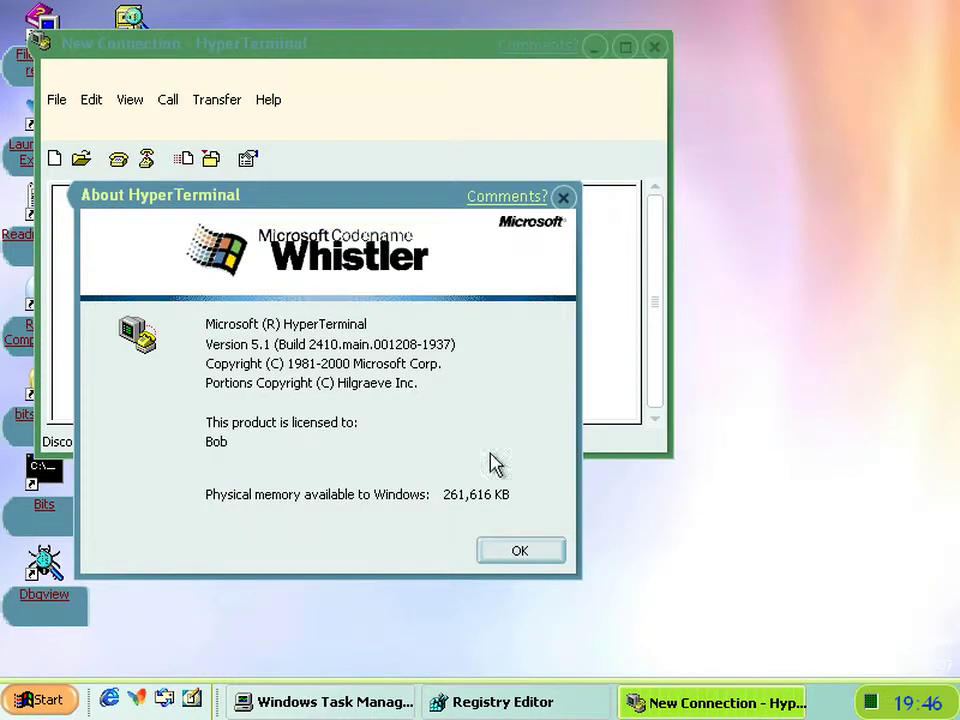
click(519, 553)
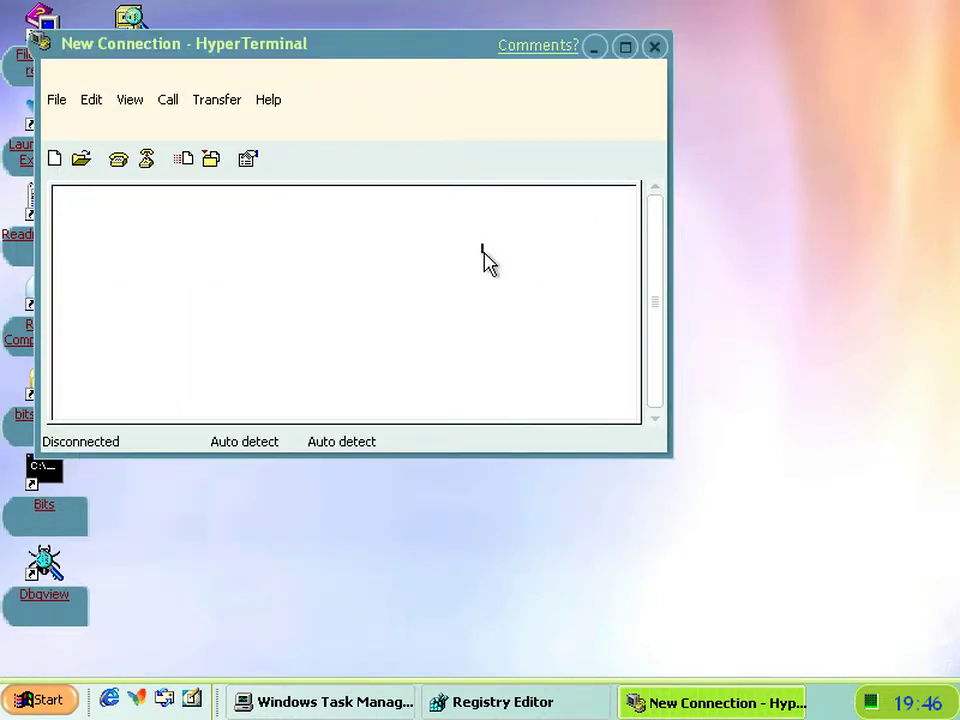
click(868, 640)
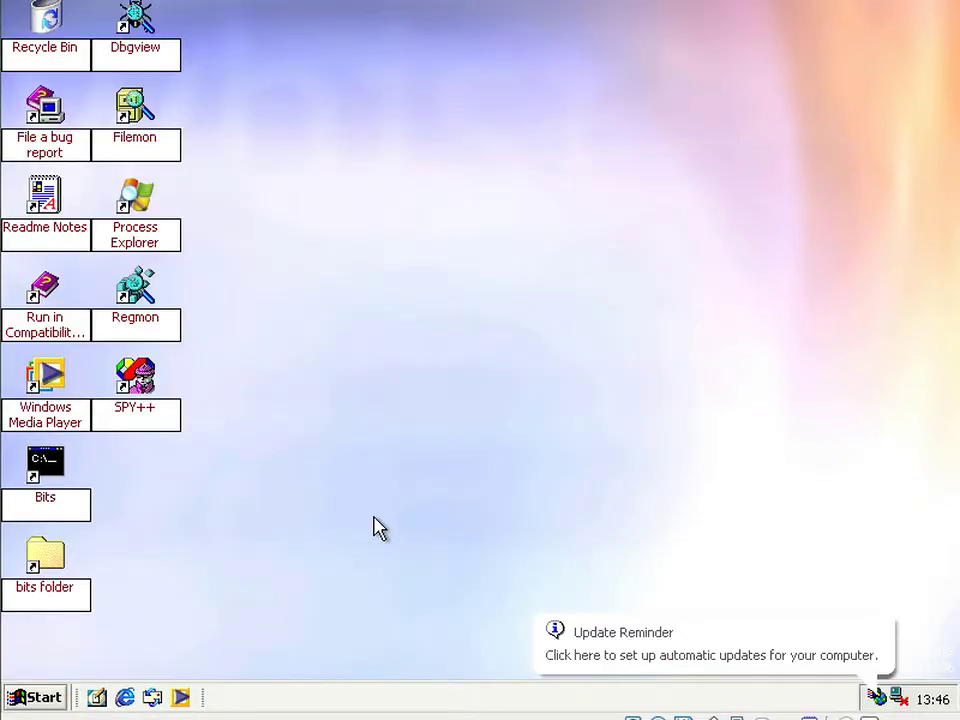
Launch HyperTerminal from the Communications accessories on the other Whistler installation and get past its splash screen.
click(6, 699)
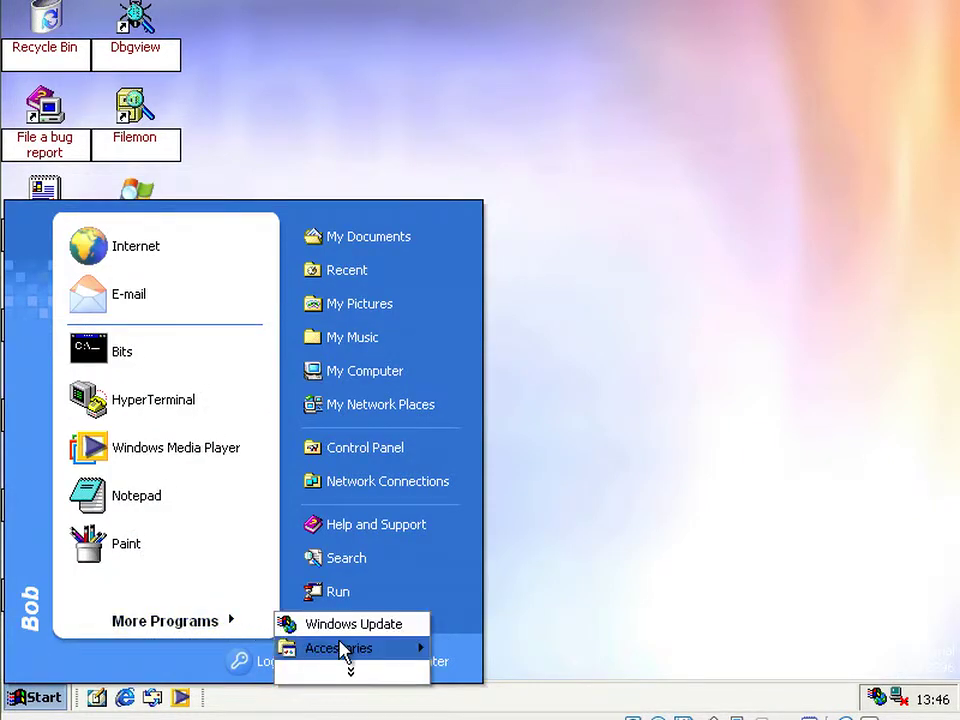
mouse_move(352, 652)
mouse_move(490, 362)
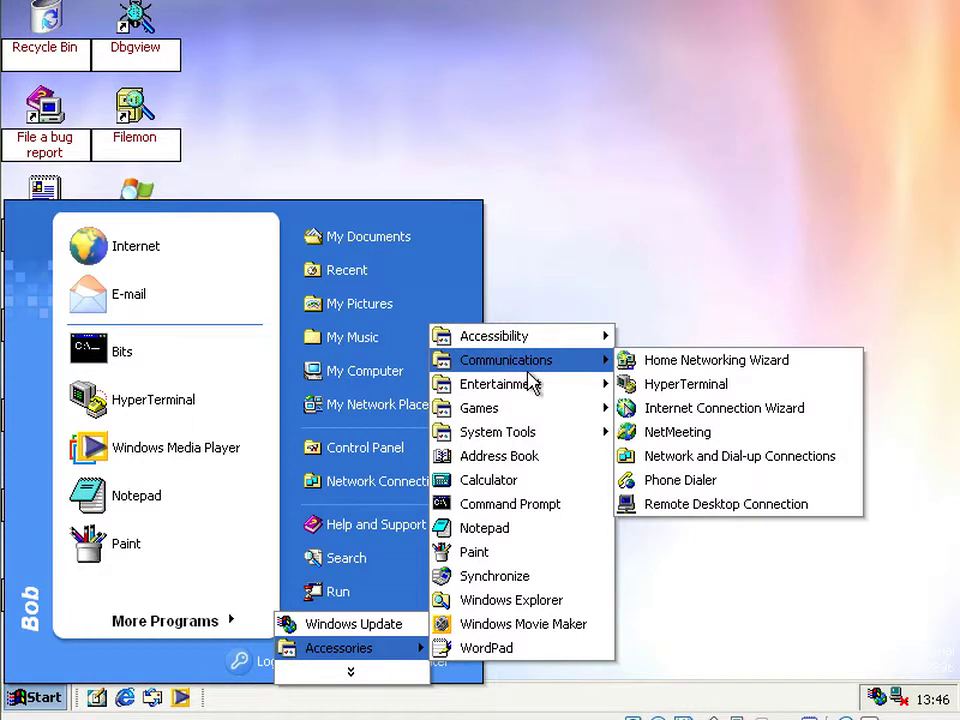
click(702, 395)
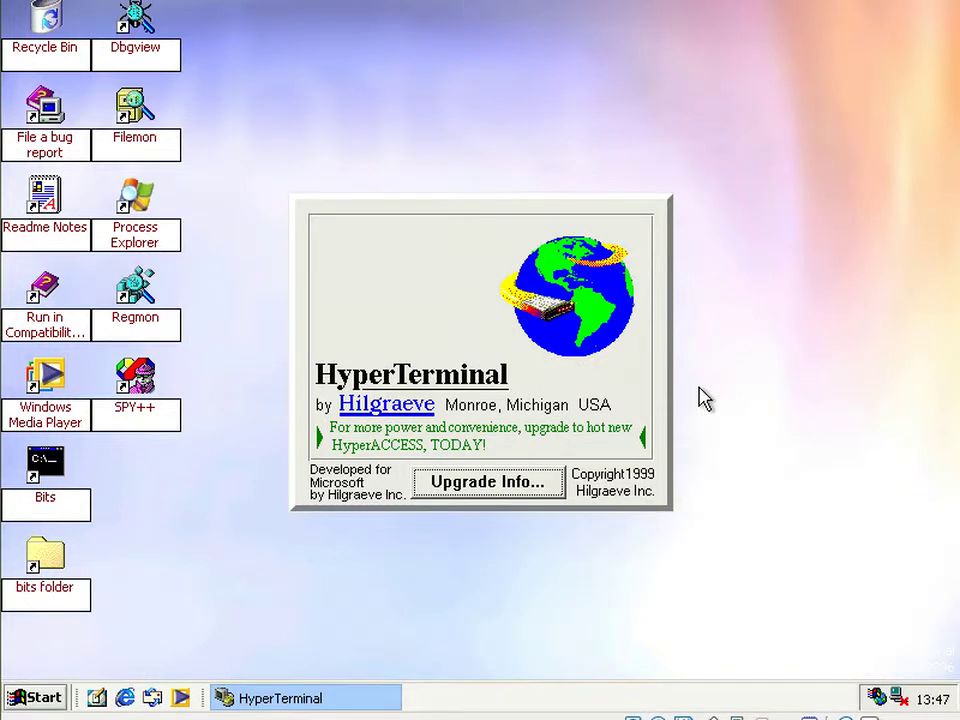
click(537, 397)
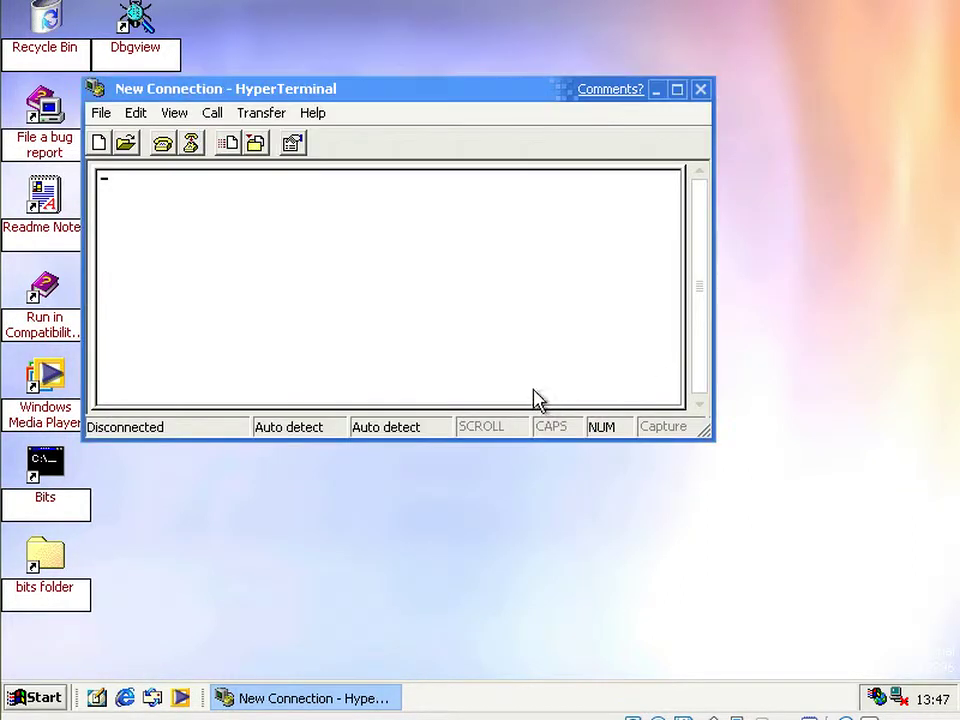
Open About HyperTerminal, read the Hilgraeve upgrade information through to the HyperACCESS section, and close it.
click(314, 113)
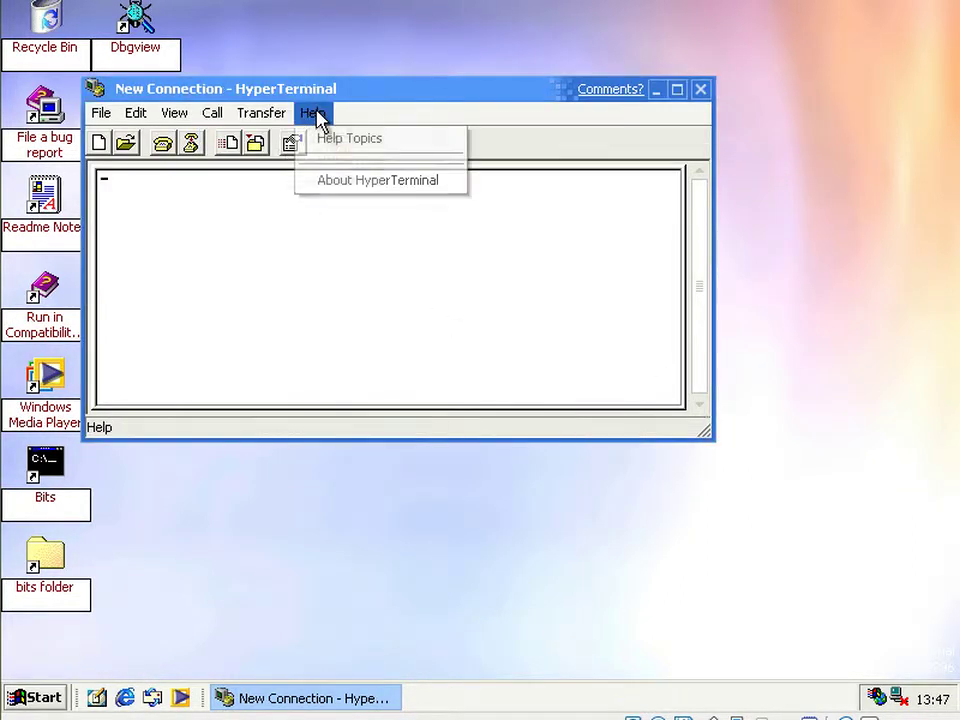
click(345, 181)
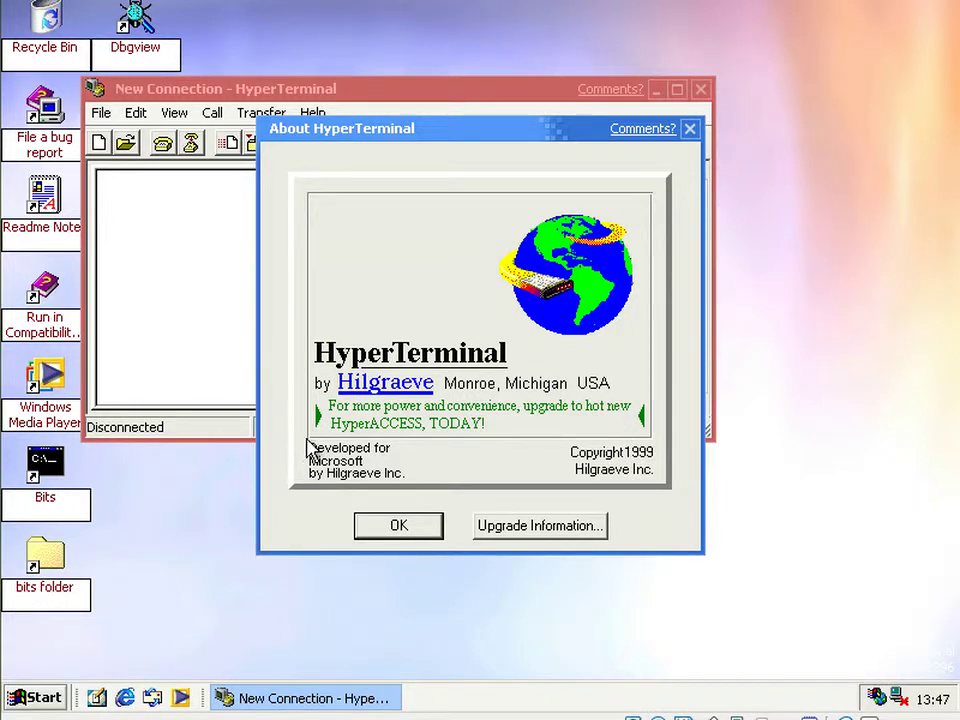
click(405, 378)
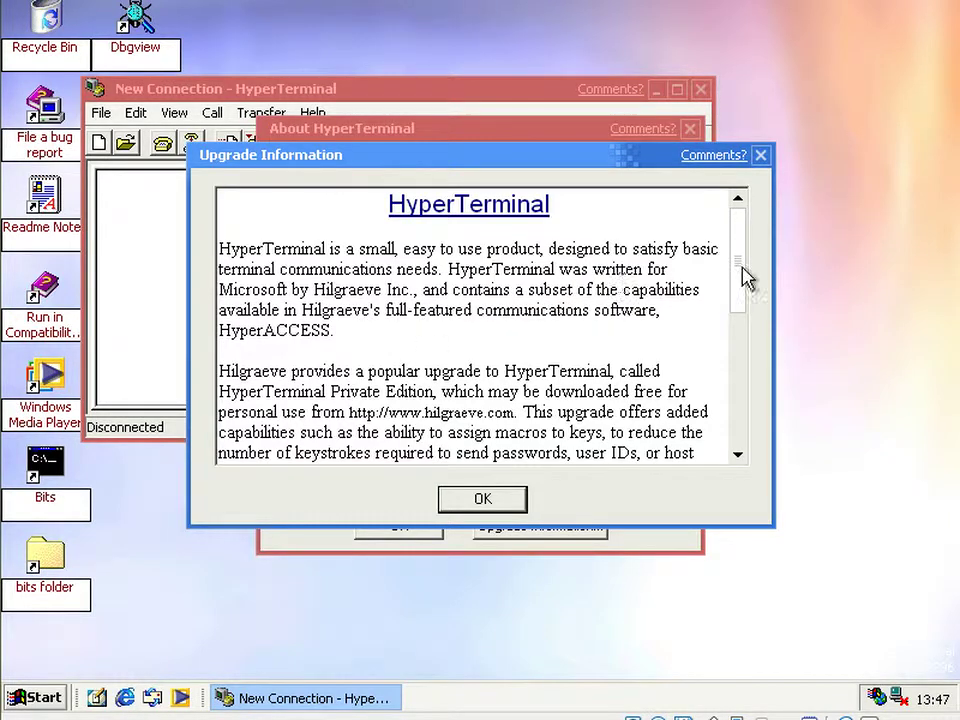
drag(740, 270, 733, 392)
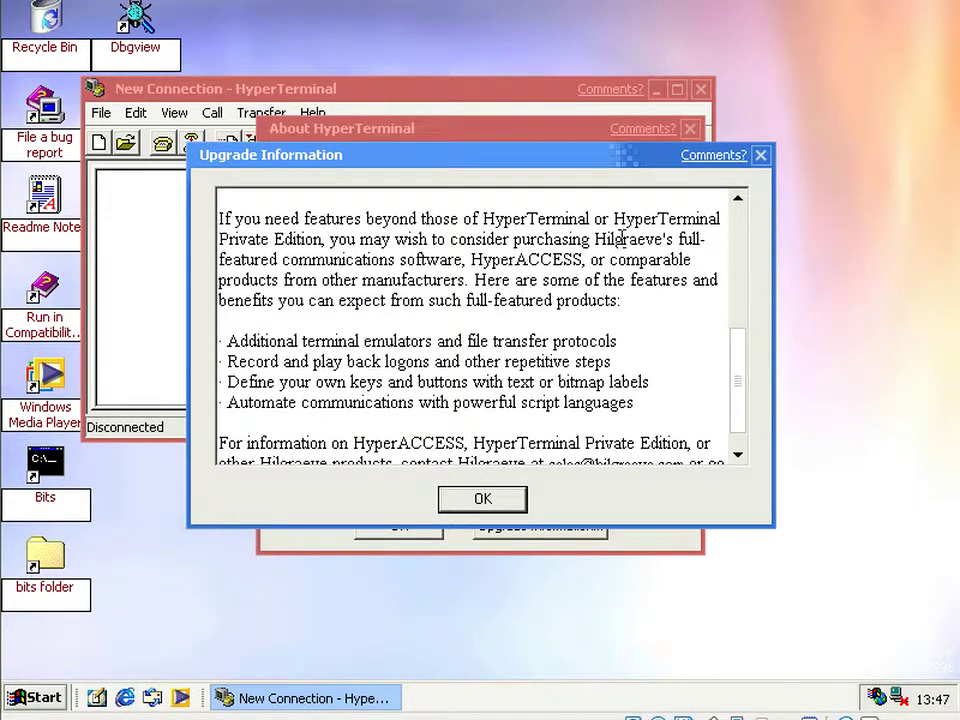
drag(601, 239, 666, 239)
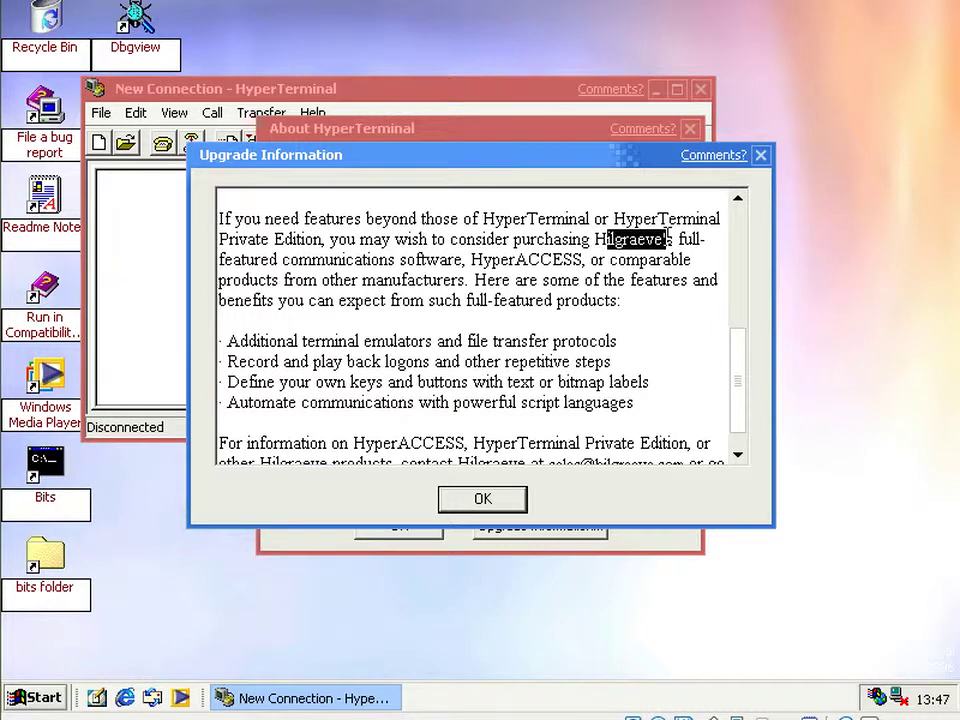
click(630, 238)
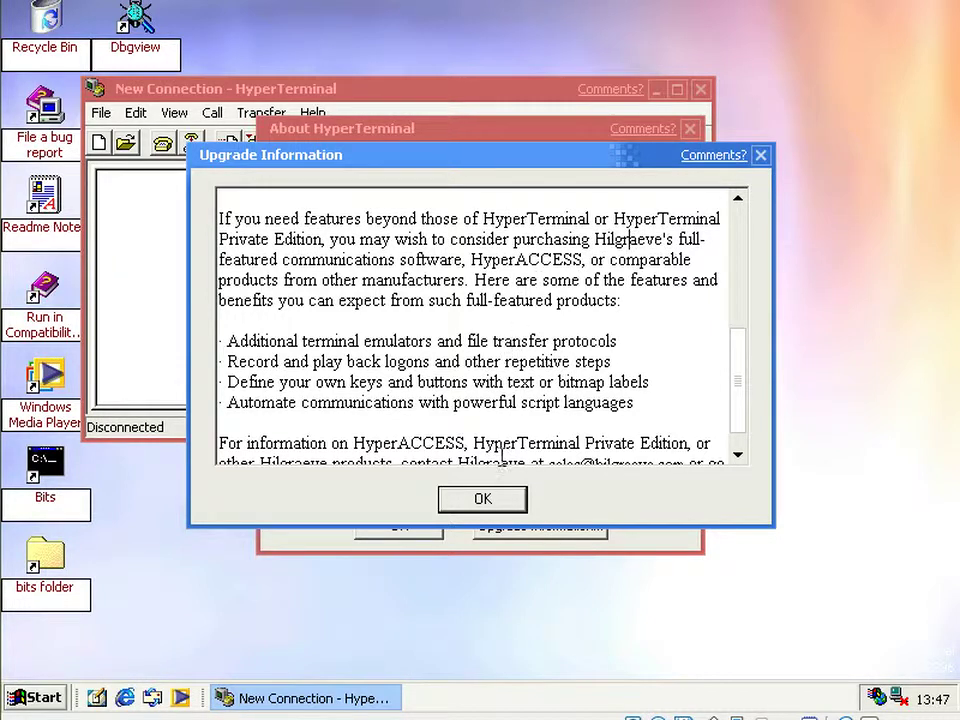
click(482, 503)
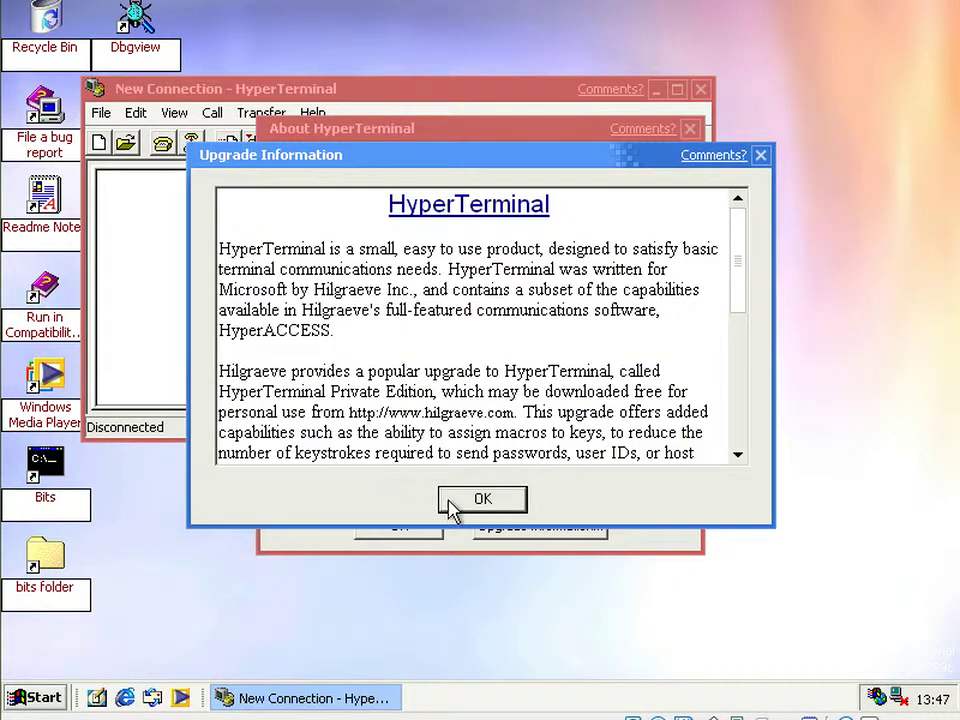
Close the HyperTerminal upgrade information, view it once more, and close it together with About HyperTerminal.
click(452, 505)
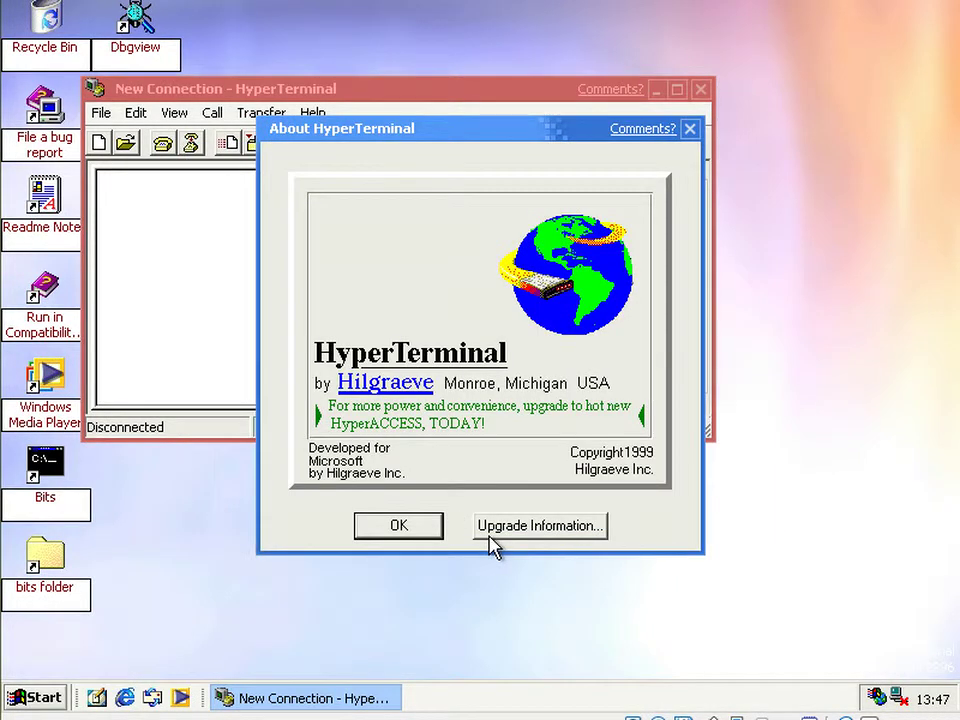
click(491, 533)
click(485, 503)
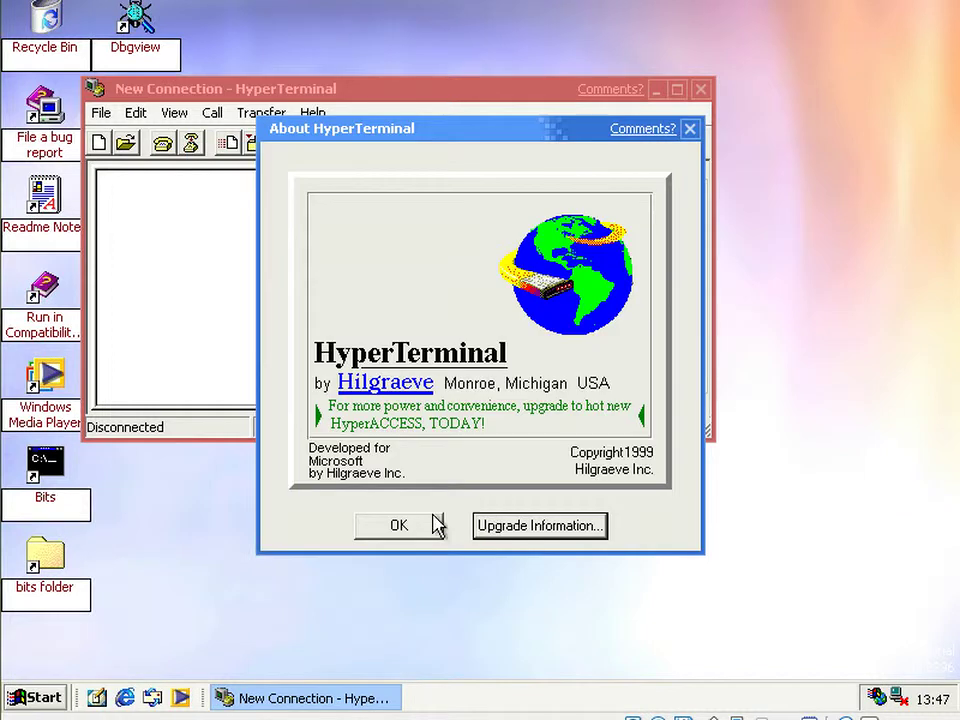
click(433, 523)
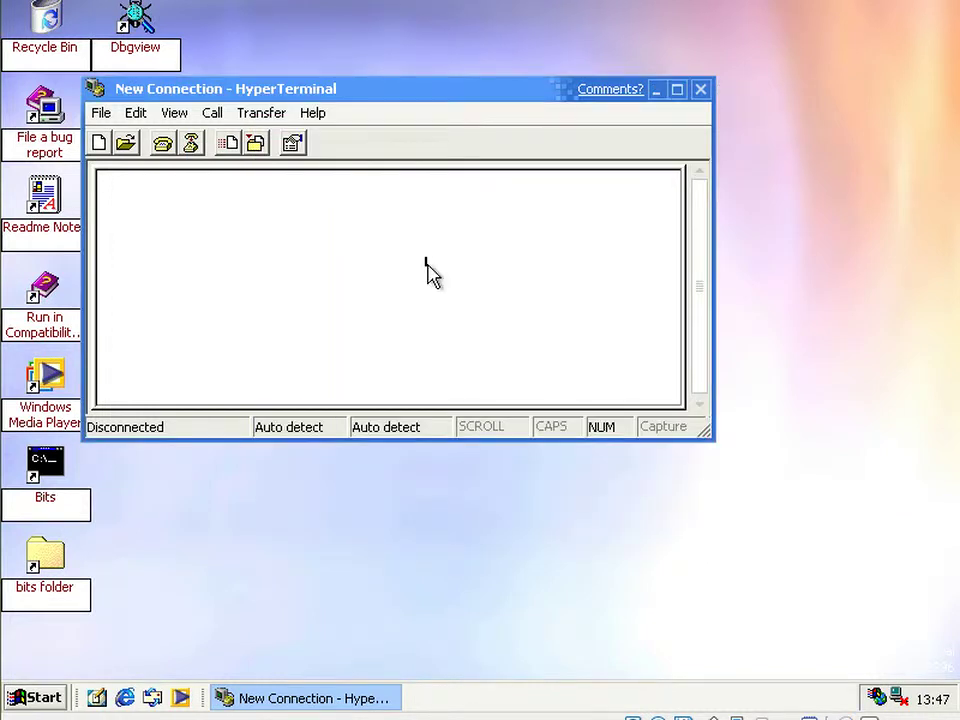
Switch to ResourceDiffViewer and display bitmap 3001 of hypertrm.dll from whistler2410, closing the resource windows when done.
click(611, 650)
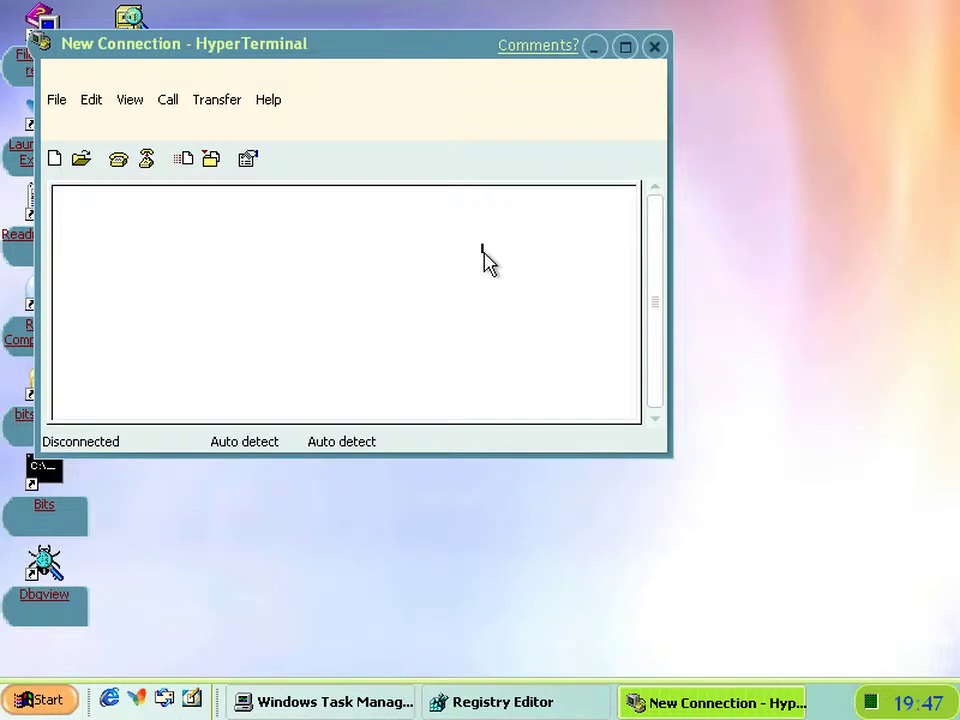
key(alt+Tab)
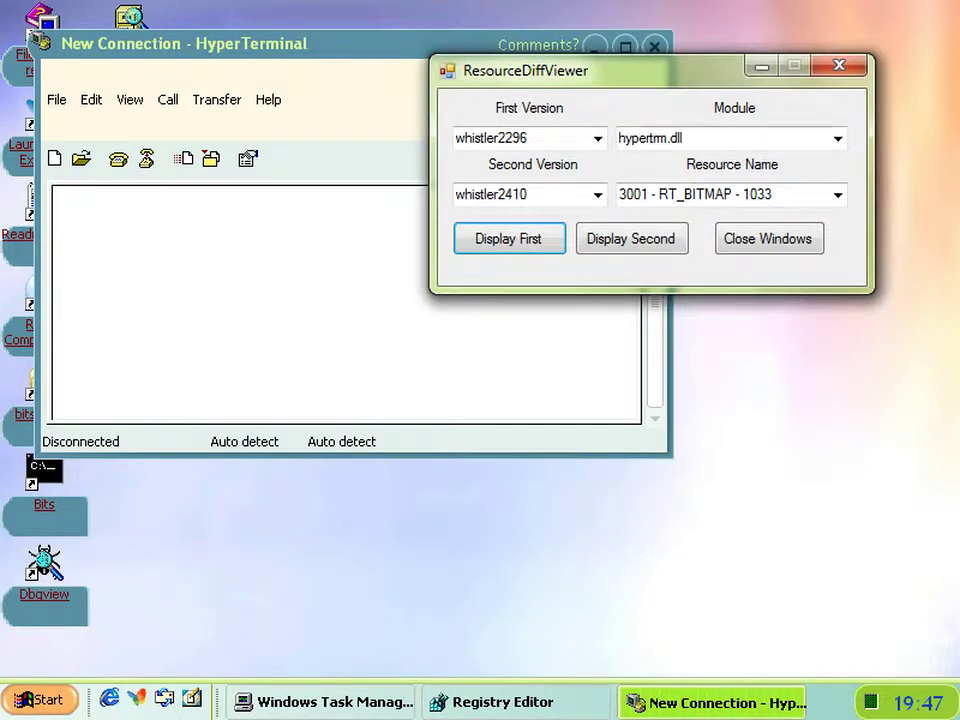
click(631, 238)
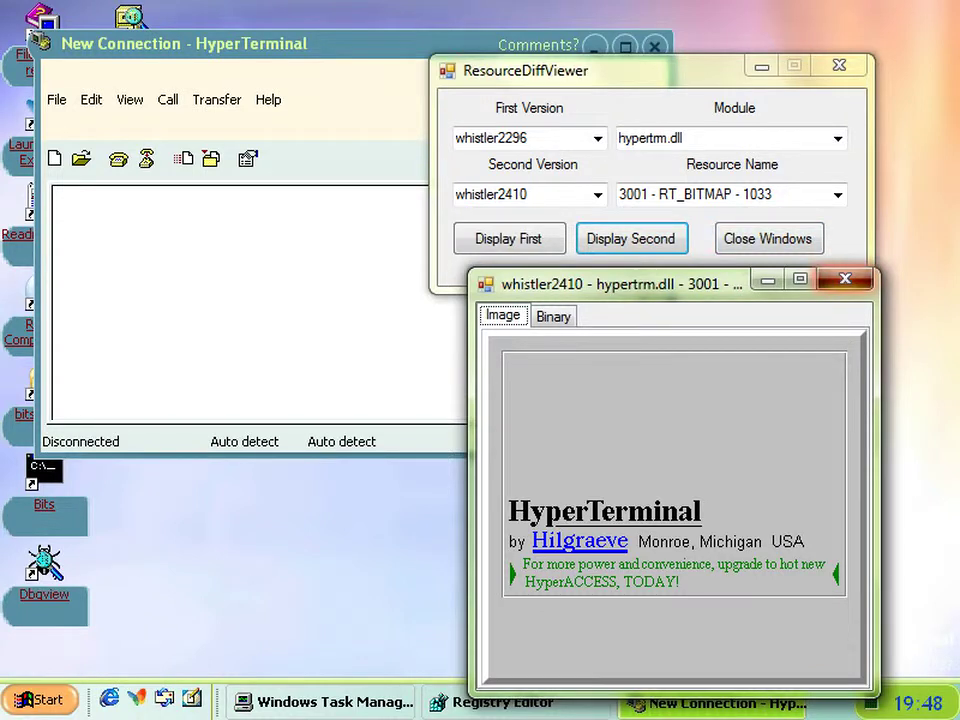
click(768, 238)
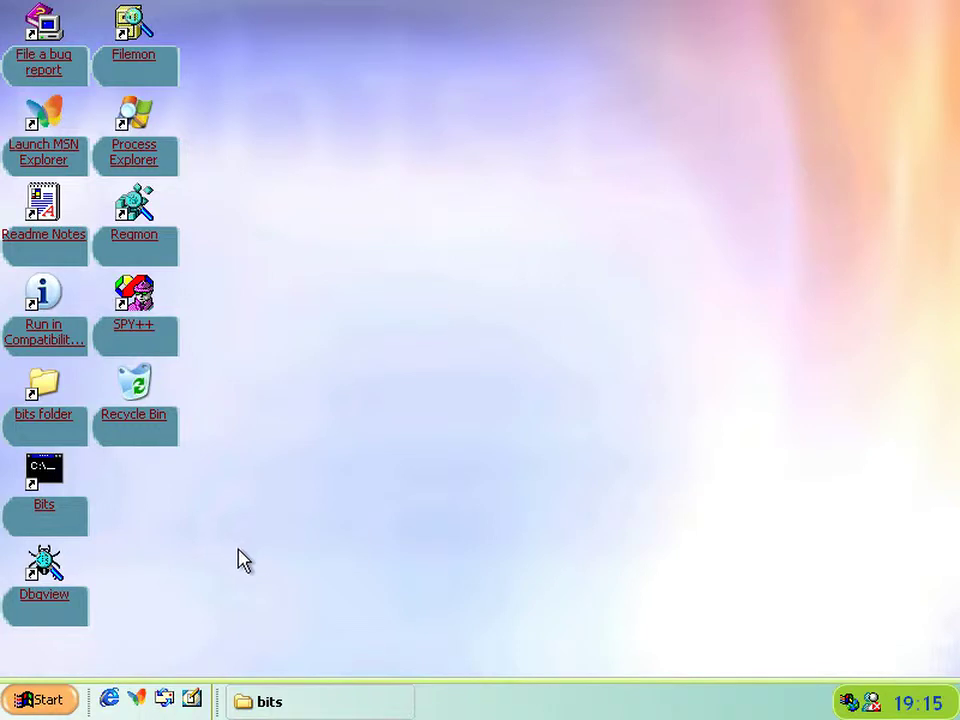
Launch Narrator from the start panel and dismiss its introductory message.
click(17, 703)
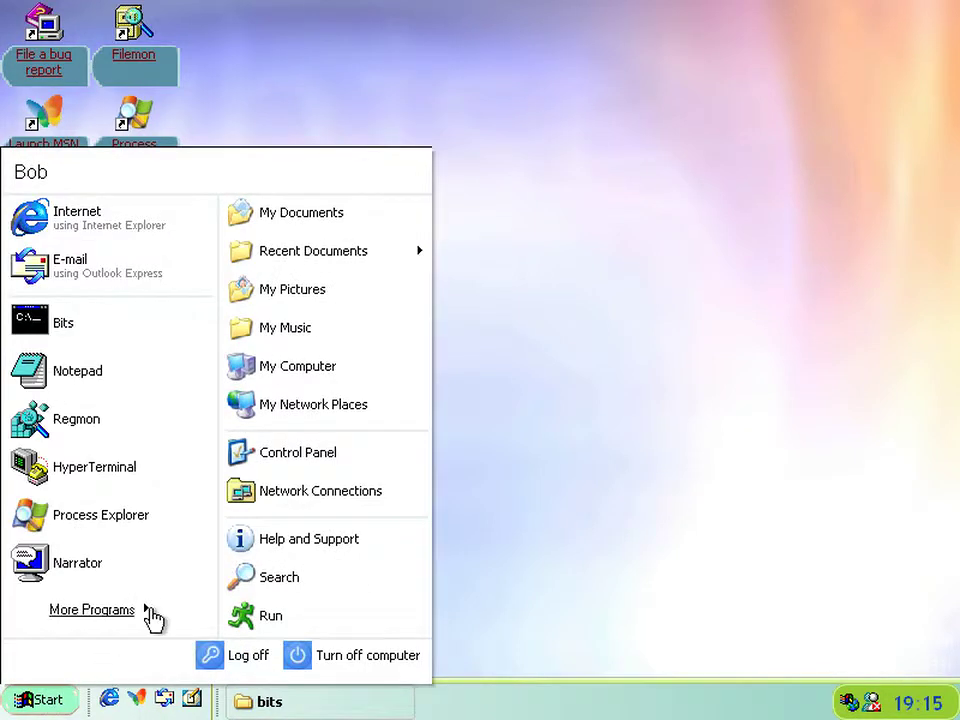
mouse_move(153, 617)
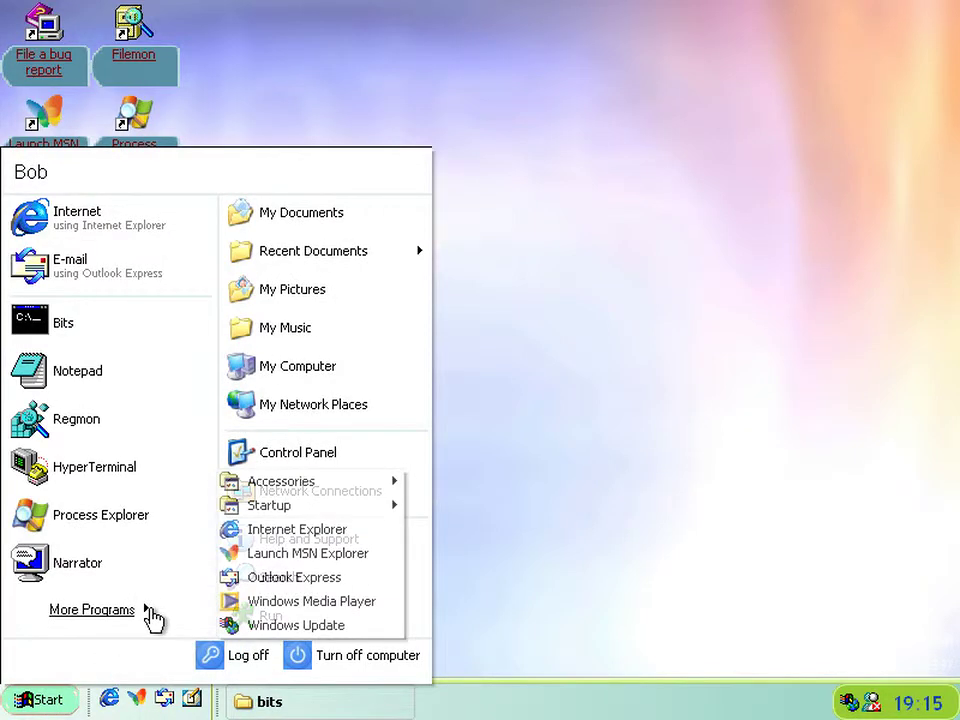
click(80, 569)
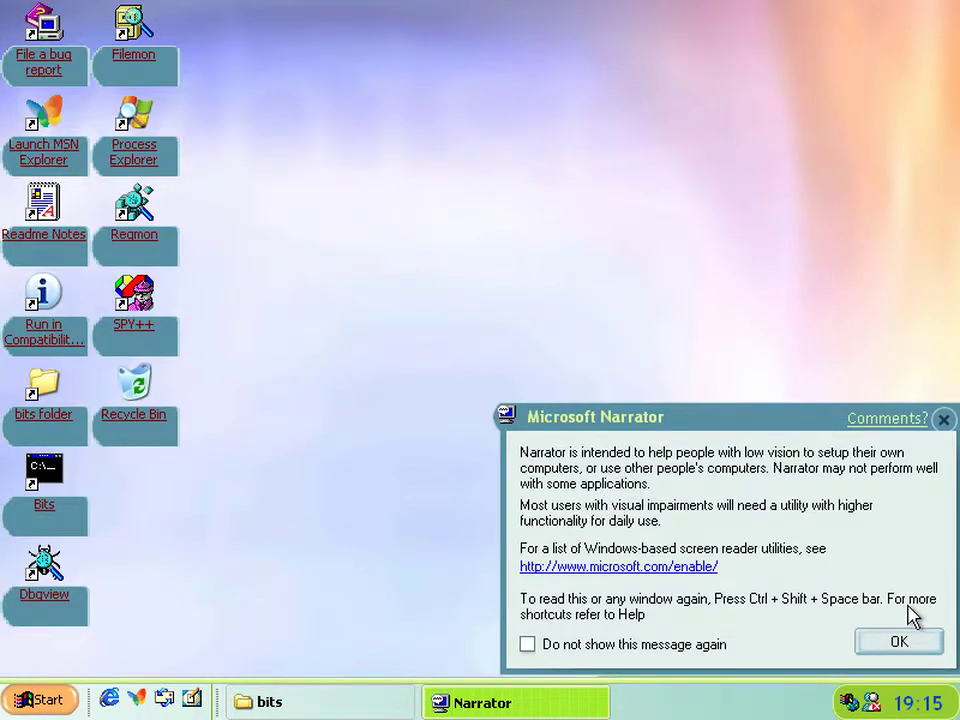
click(899, 642)
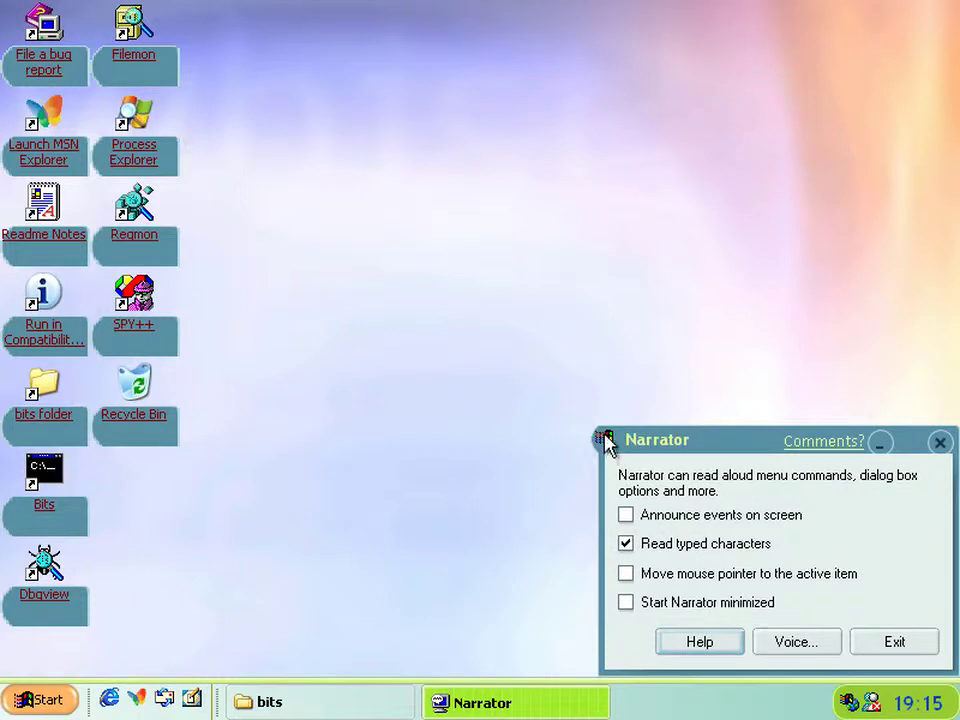
Read the About Narrator information, close it, and exit Narrator with confirmation.
click(604, 438)
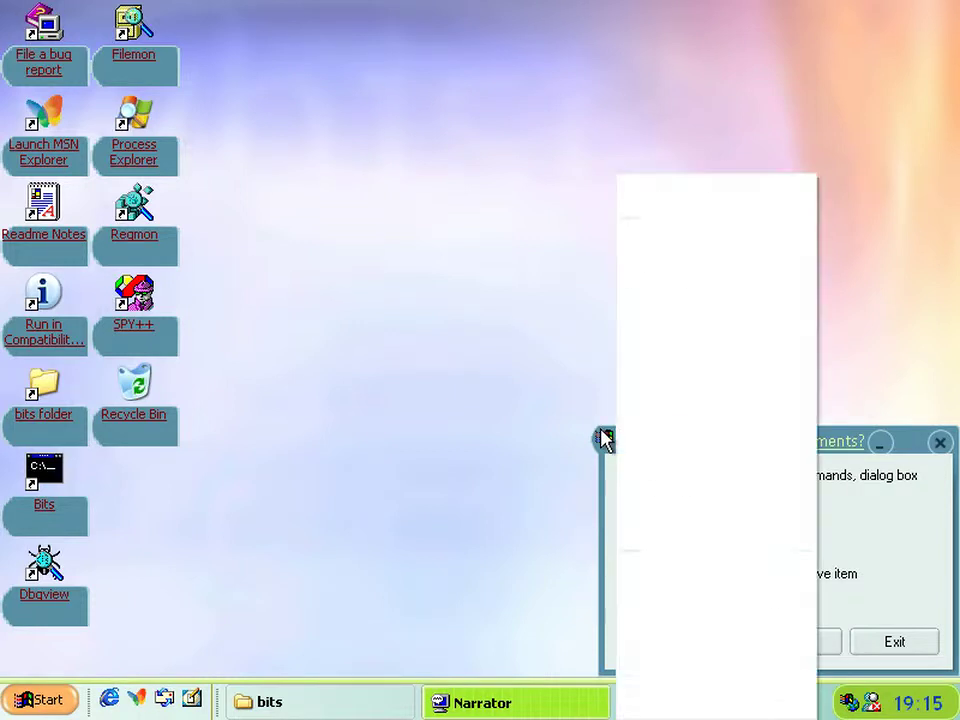
click(674, 706)
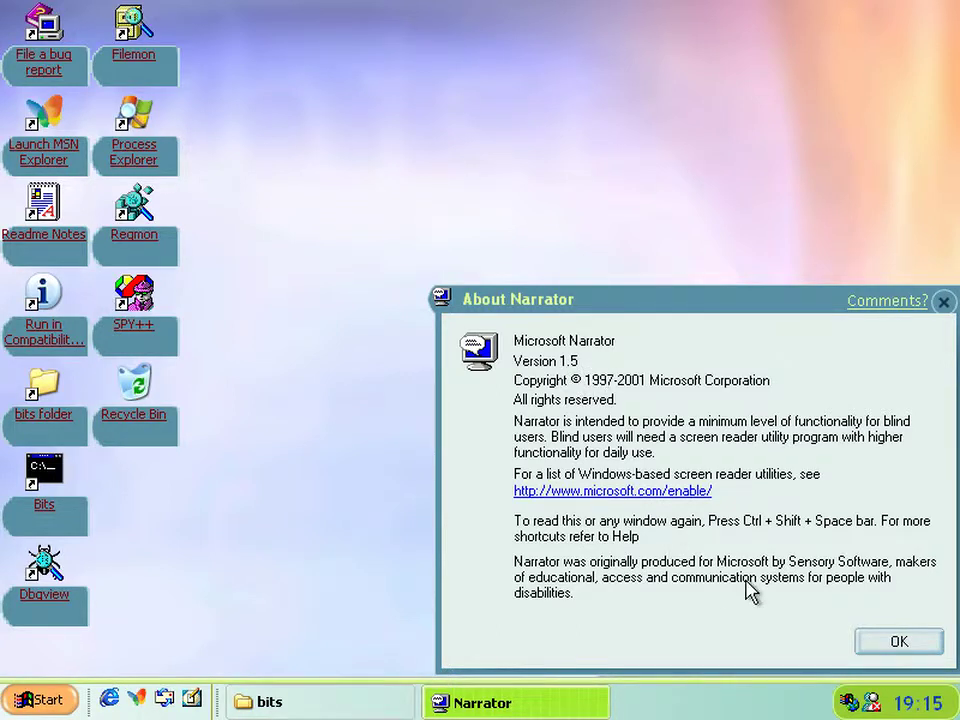
click(873, 643)
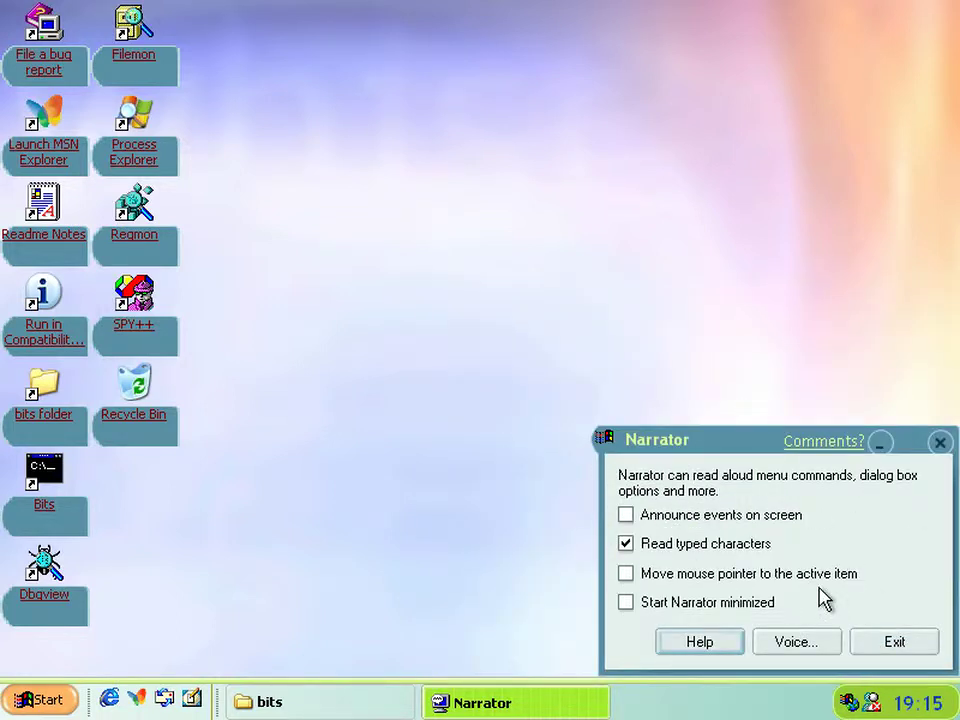
click(867, 650)
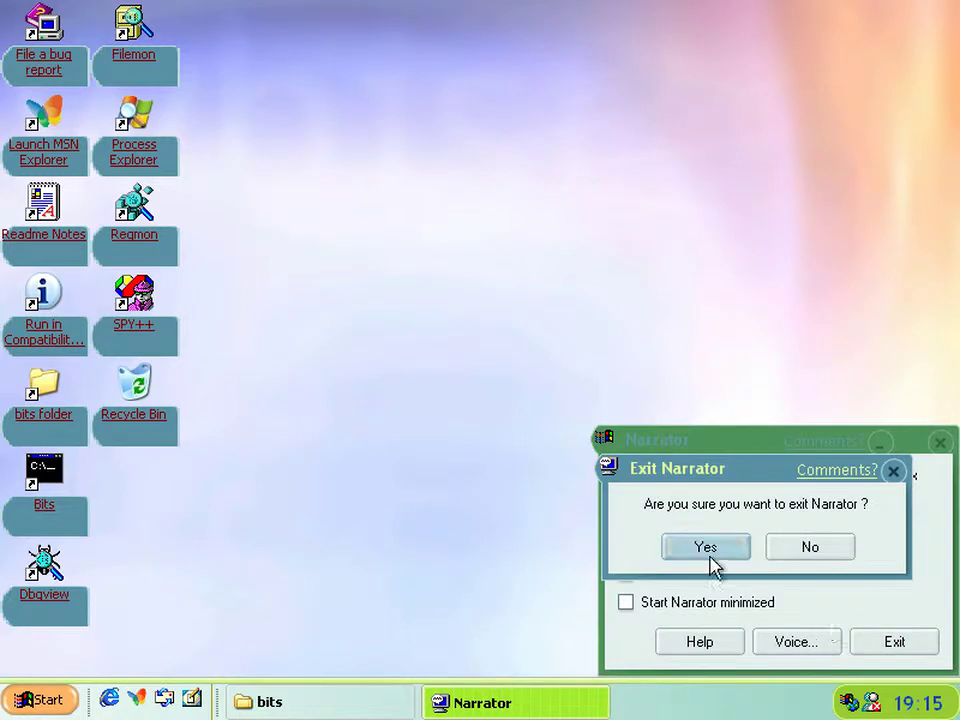
click(710, 562)
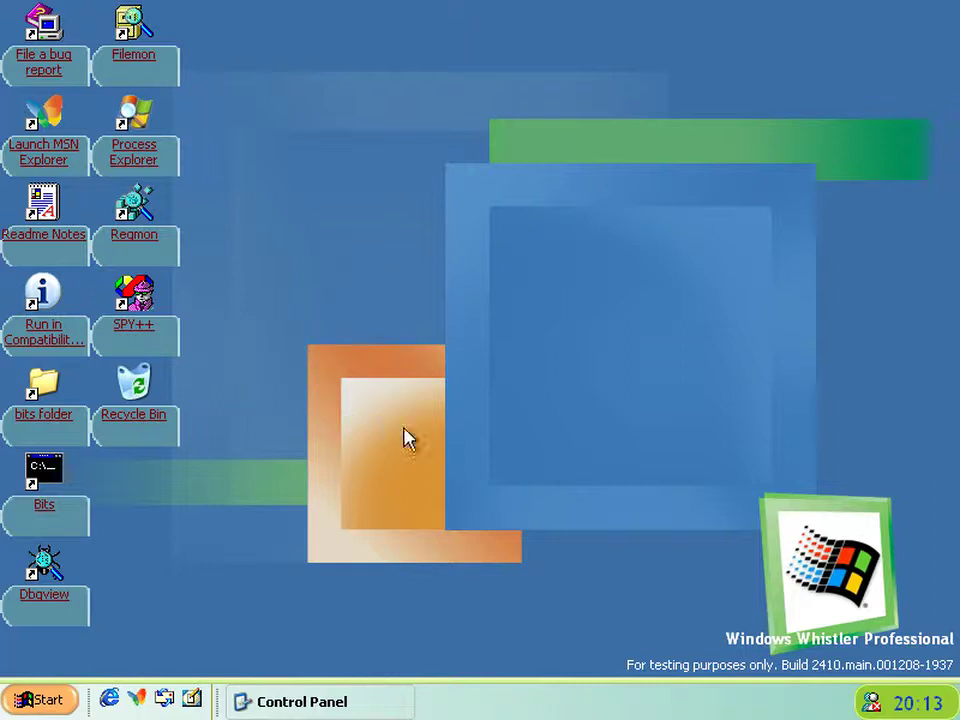
Launch On-Screen Keyboard from the Accessibility accessories in the start panel and dismiss its introductory message.
click(14, 699)
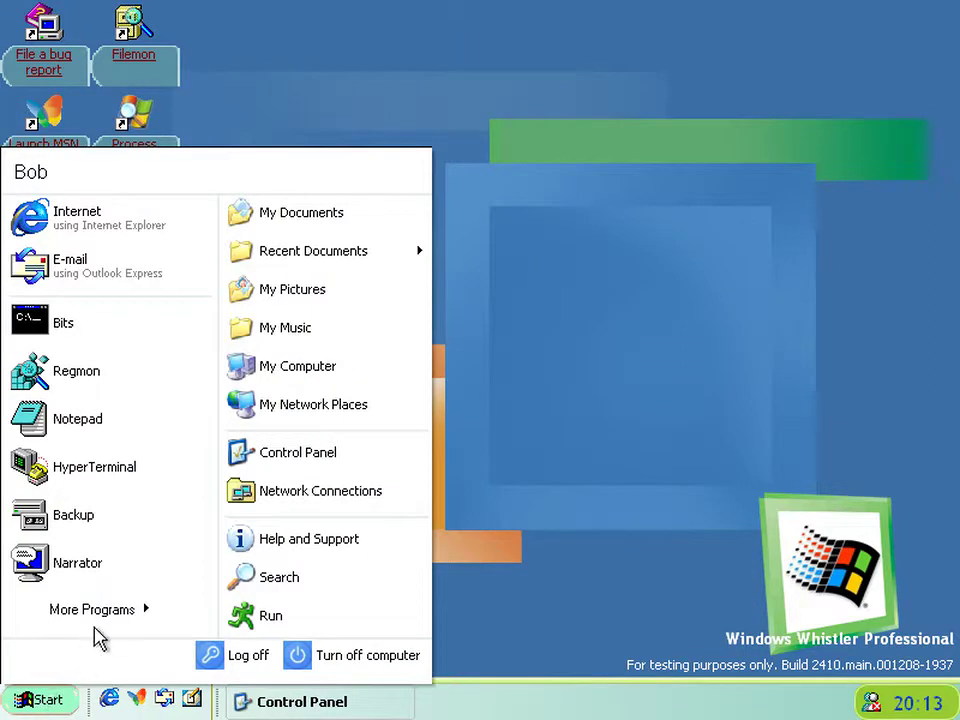
mouse_move(118, 614)
mouse_move(345, 493)
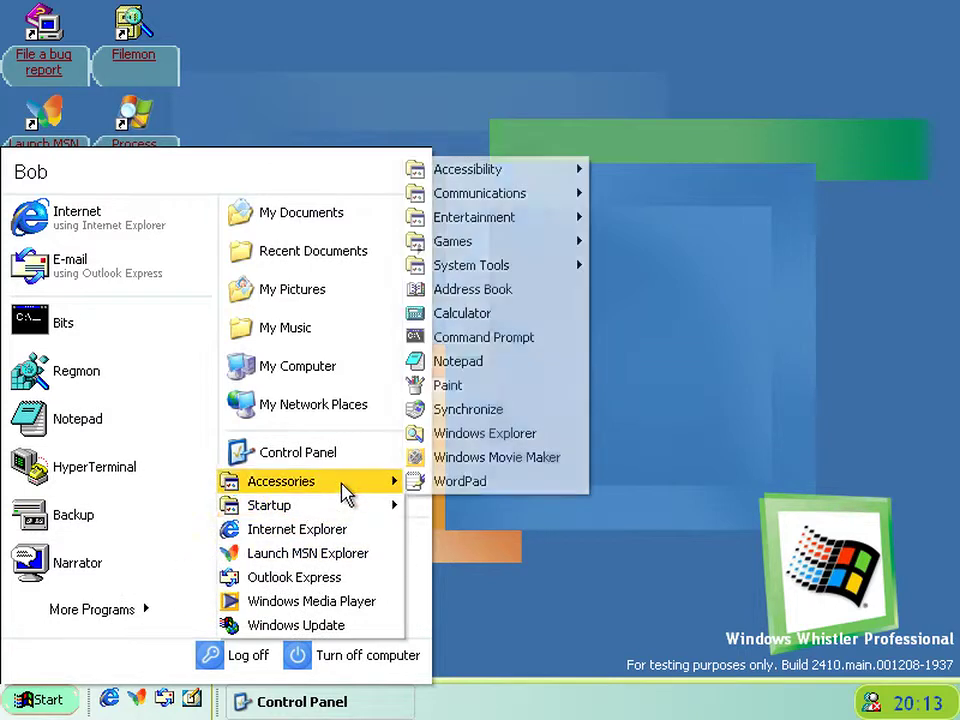
mouse_move(506, 170)
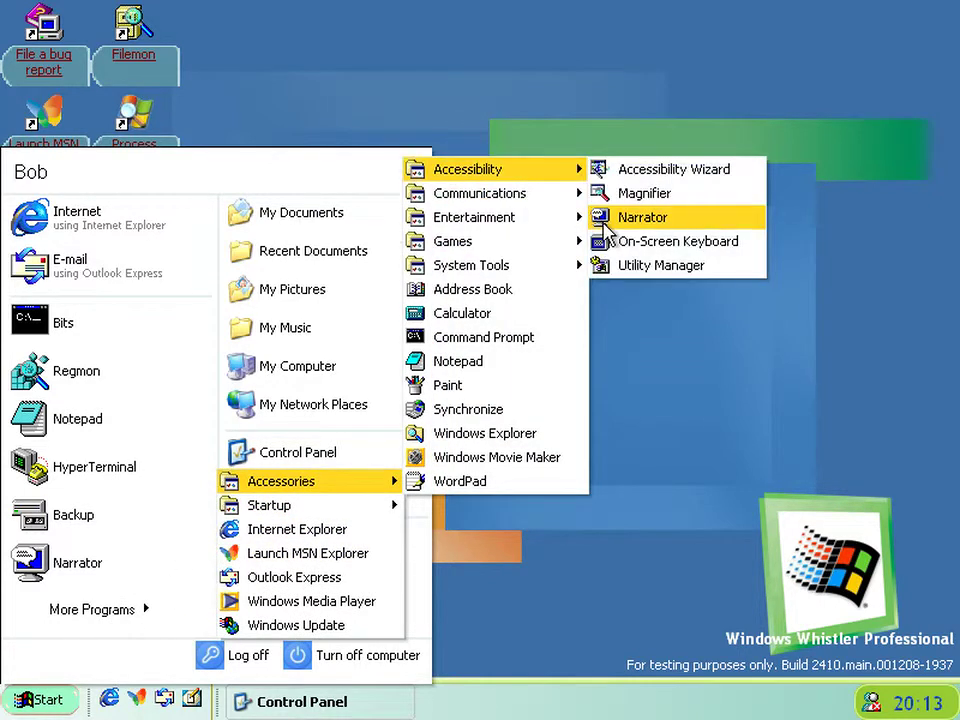
click(620, 241)
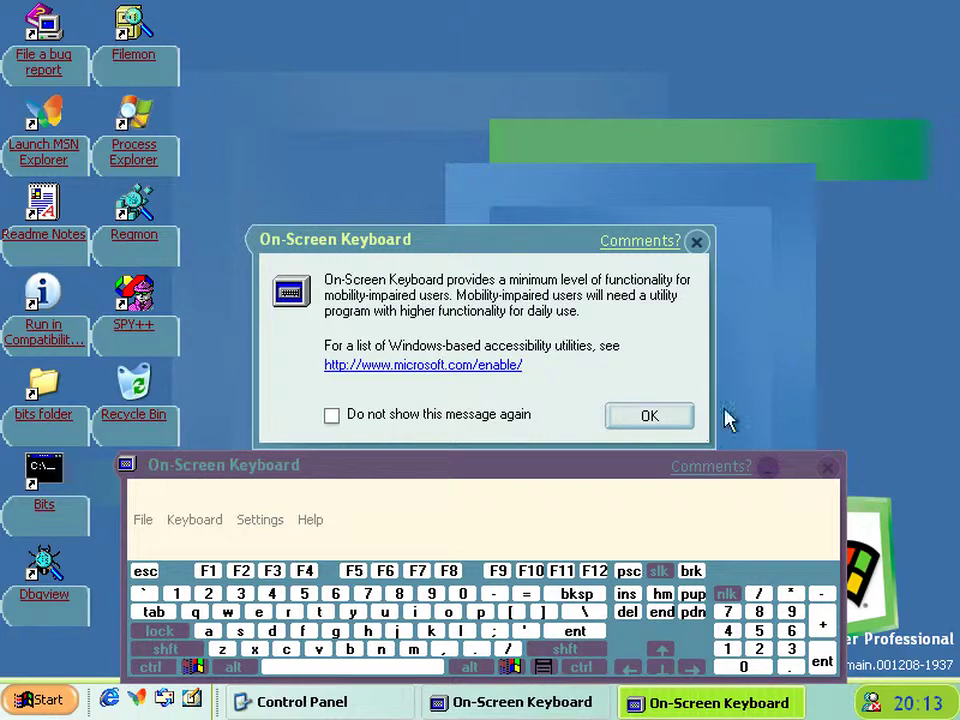
click(619, 424)
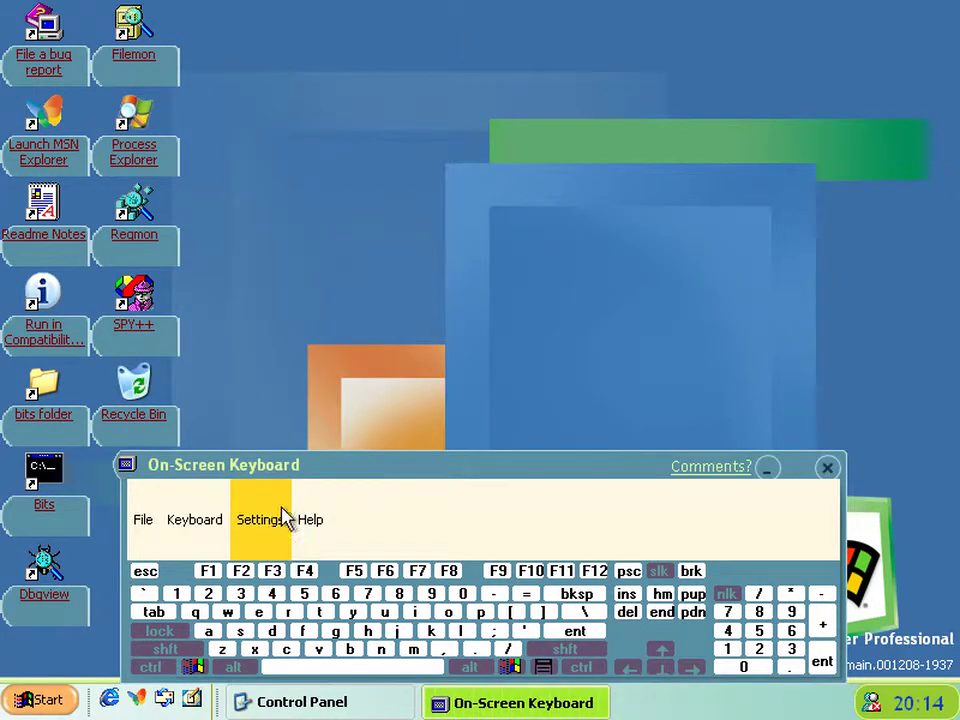
View the About On-Screen Keyboard information in this build and switch to the other Whistler installation.
click(311, 517)
click(380, 640)
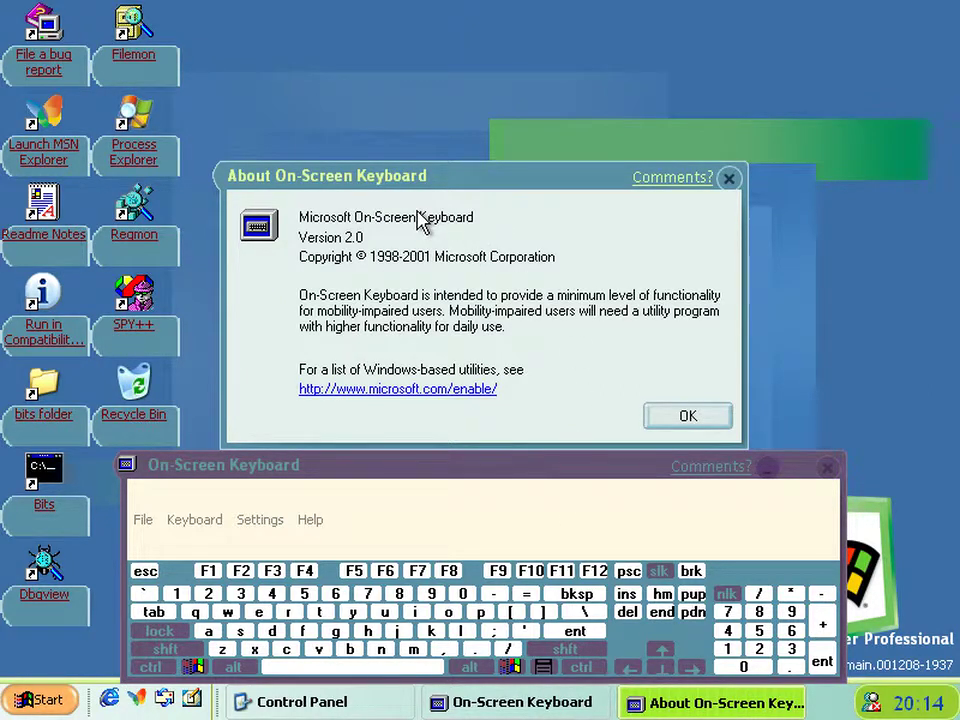
click(896, 643)
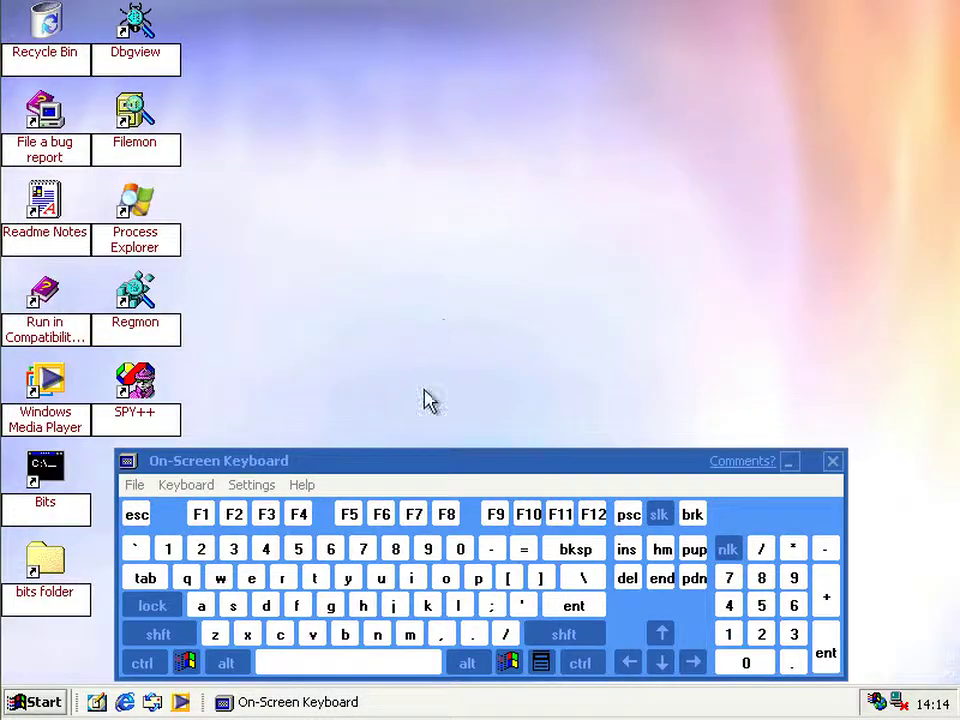
Read About On-Screen Keyboard and its ScreenDoors 98 upgrade information on the other installation, and close the About information on both builds.
click(303, 486)
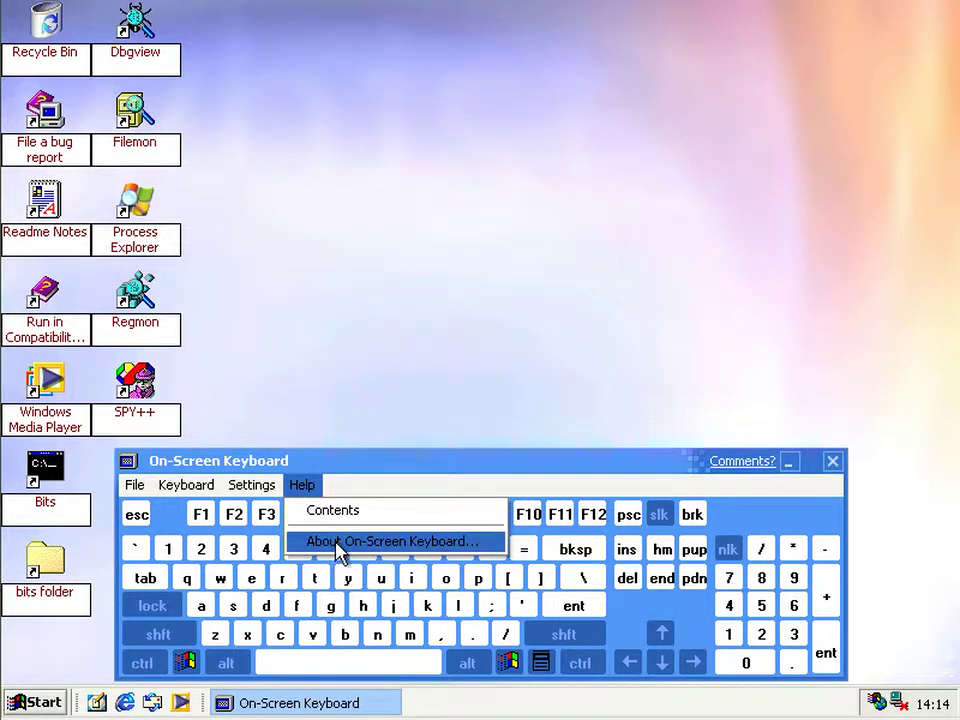
click(340, 545)
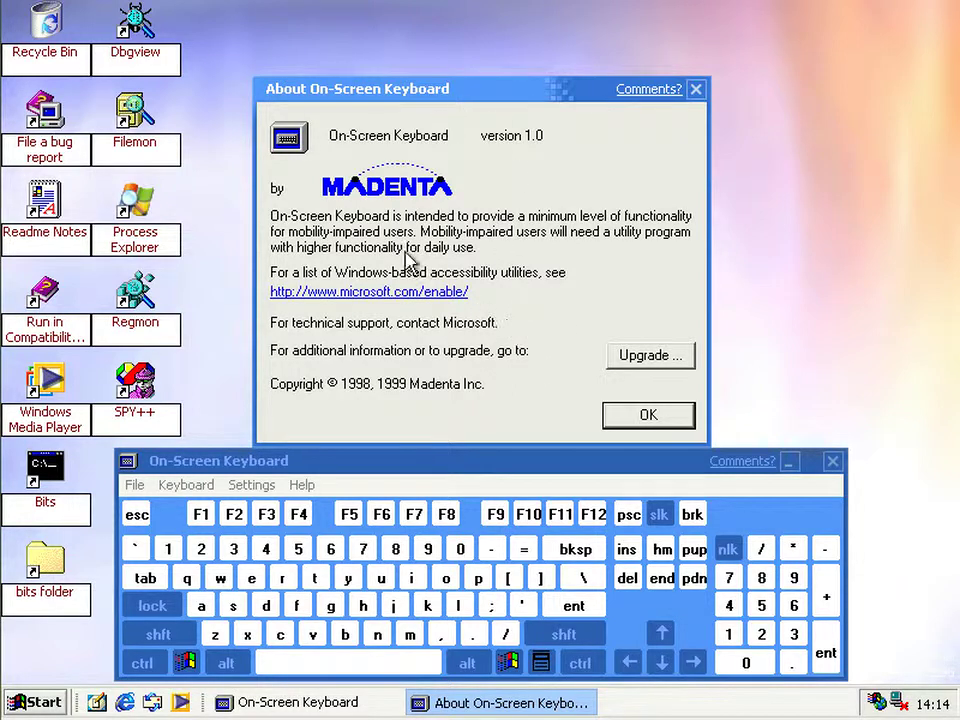
click(627, 365)
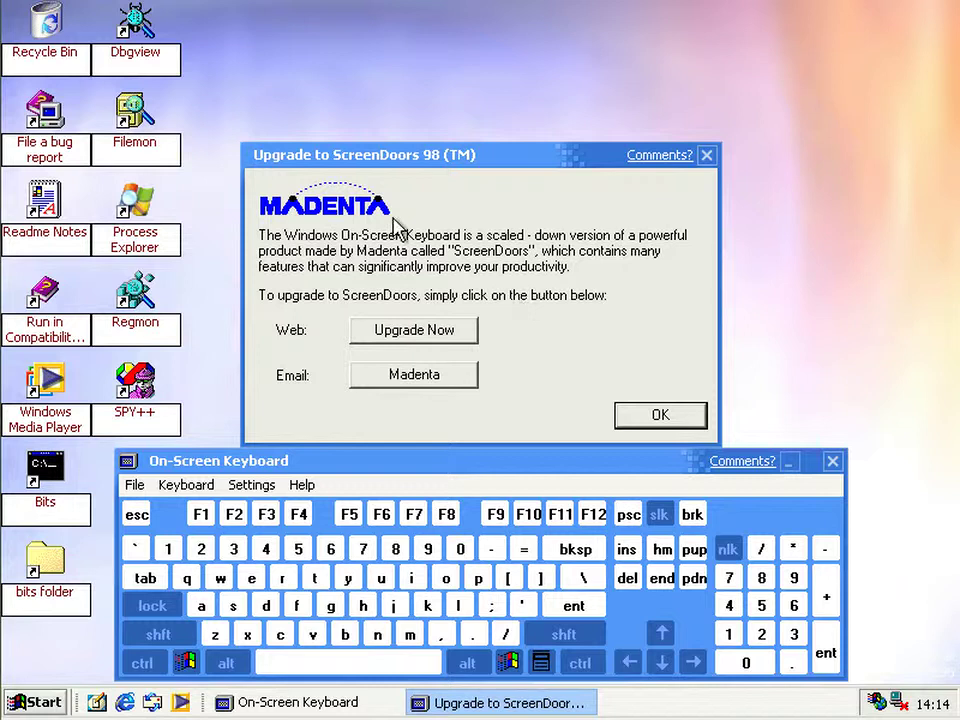
mouse_move(429, 165)
mouse_down()
mouse_move(459, 173)
mouse_move(435, 161)
mouse_up()
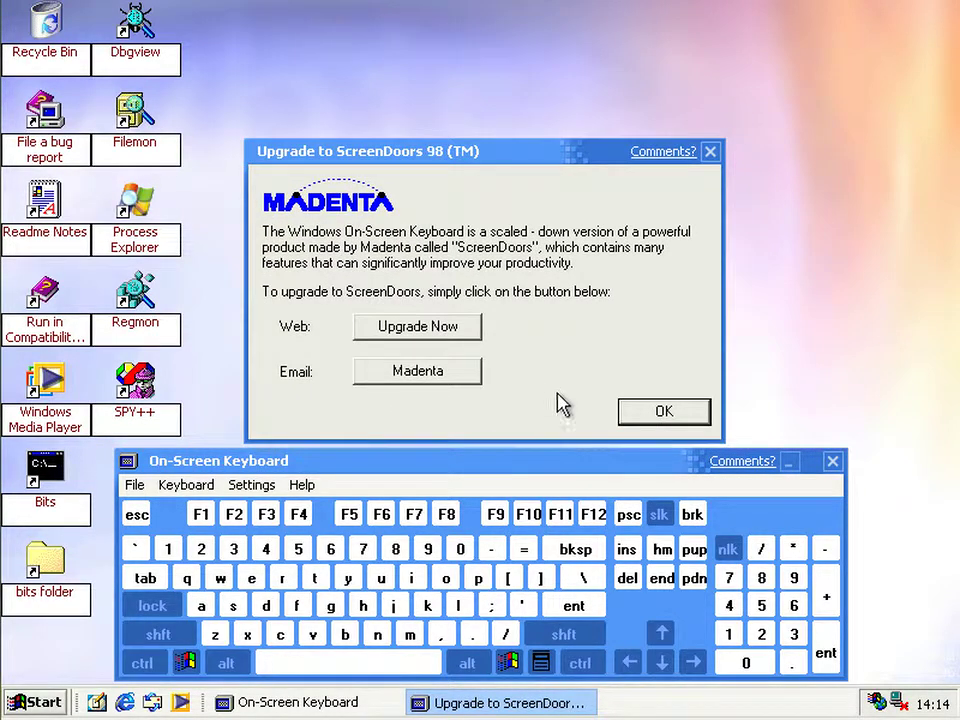
click(632, 414)
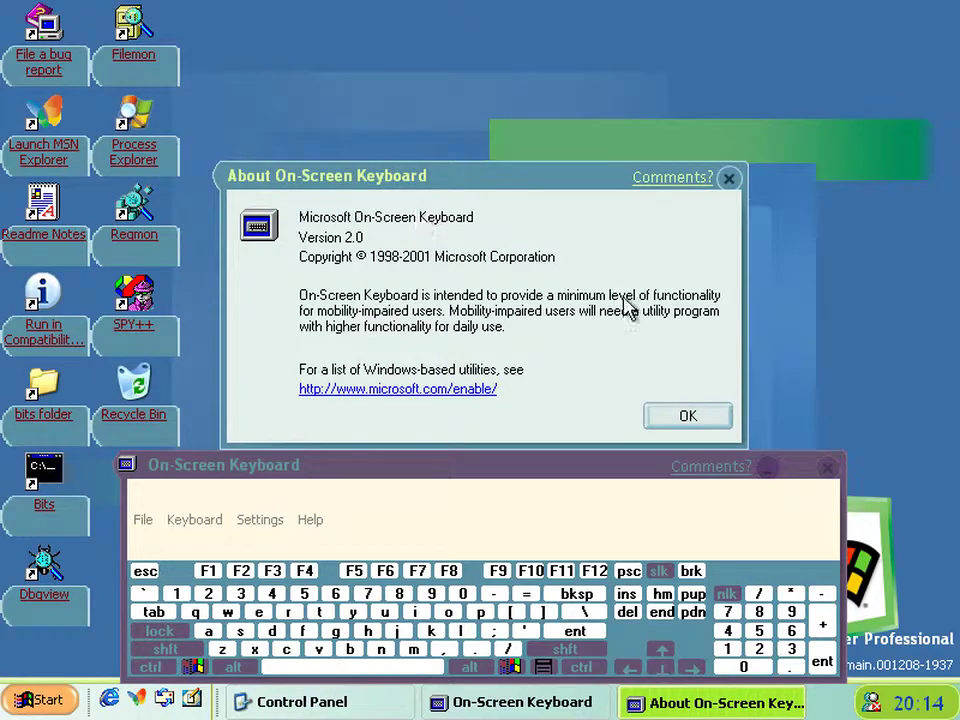
click(686, 418)
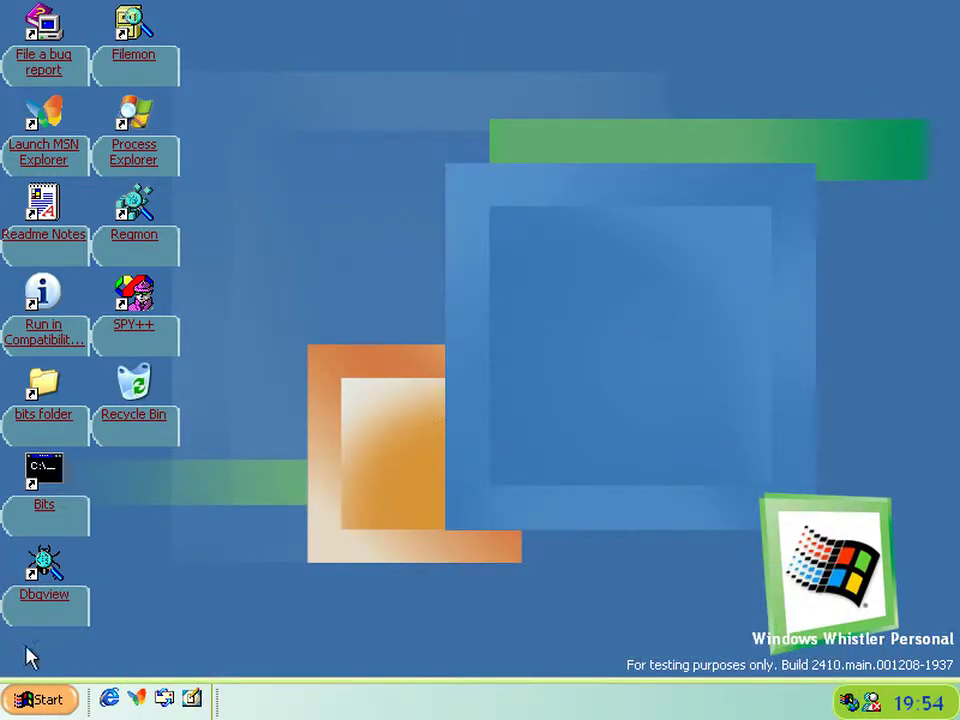
Open User Accounts from the Control Panel on Whistler Personal build 2410.
click(45, 699)
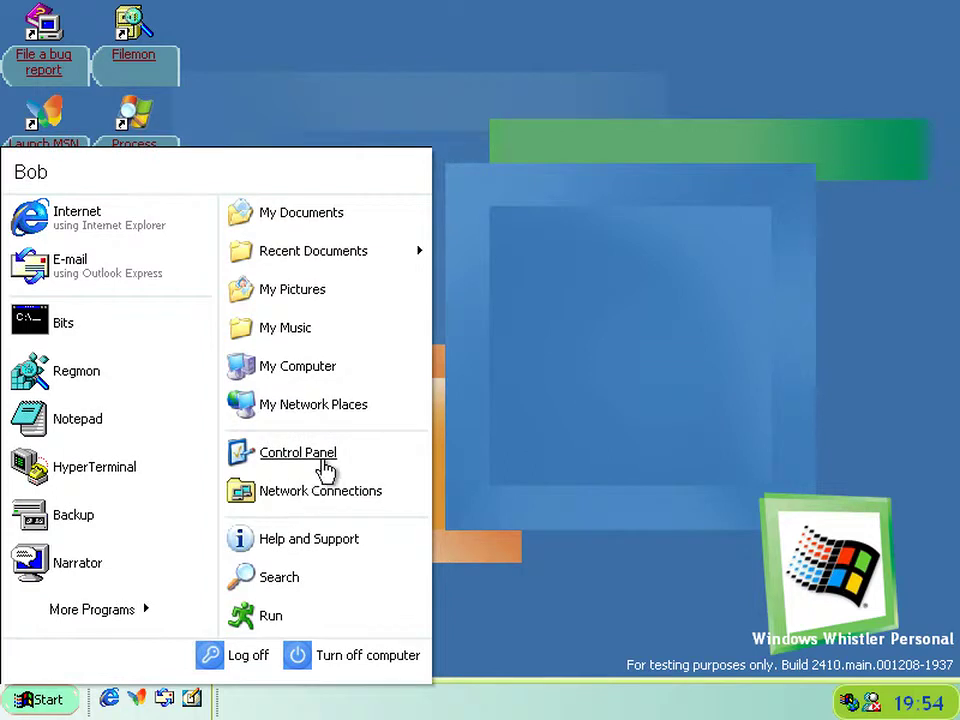
click(326, 469)
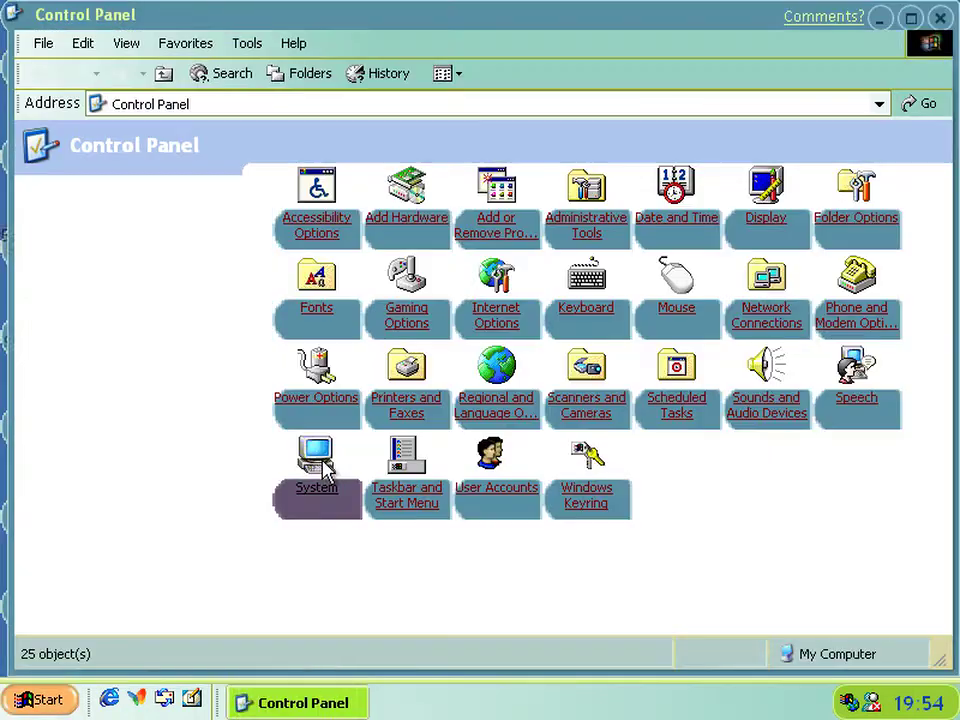
click(536, 495)
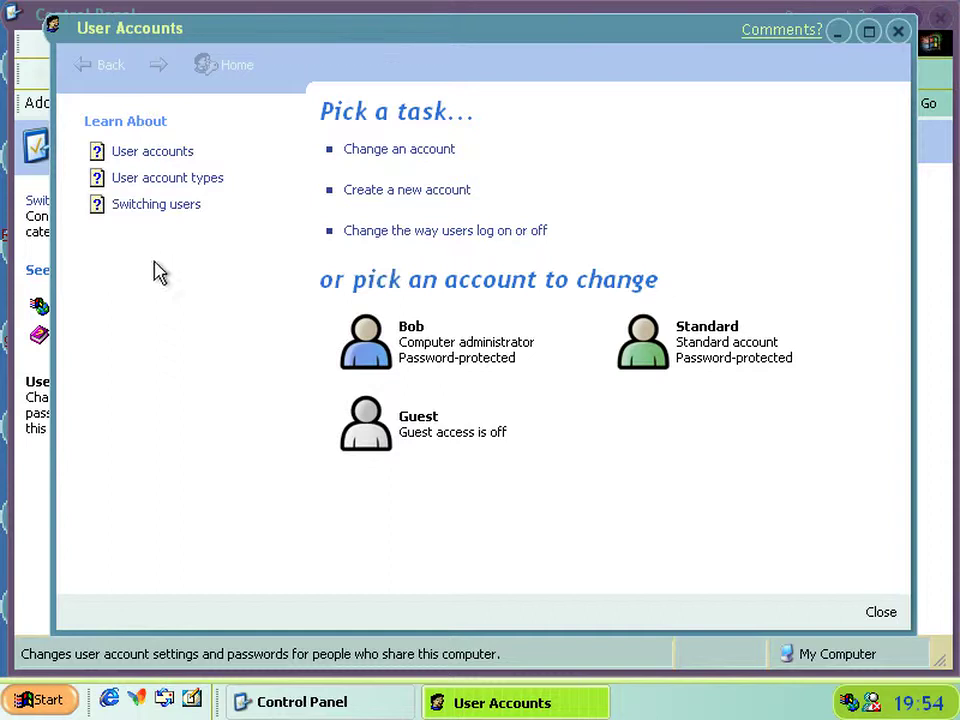
Open the User account types help topic and examine what a Limited User can do.
click(156, 180)
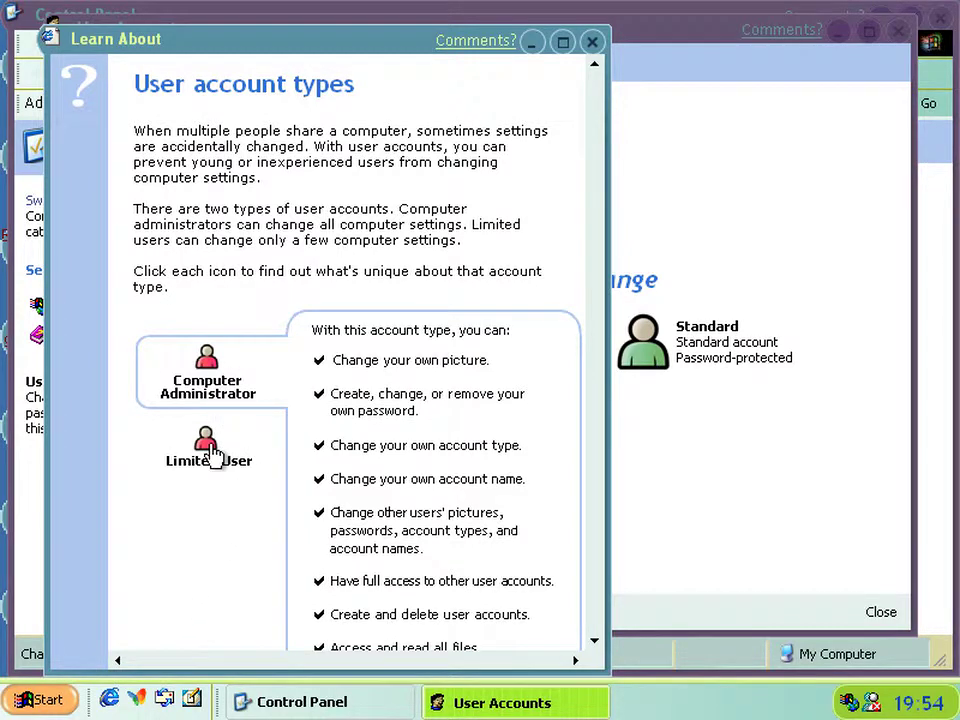
click(208, 440)
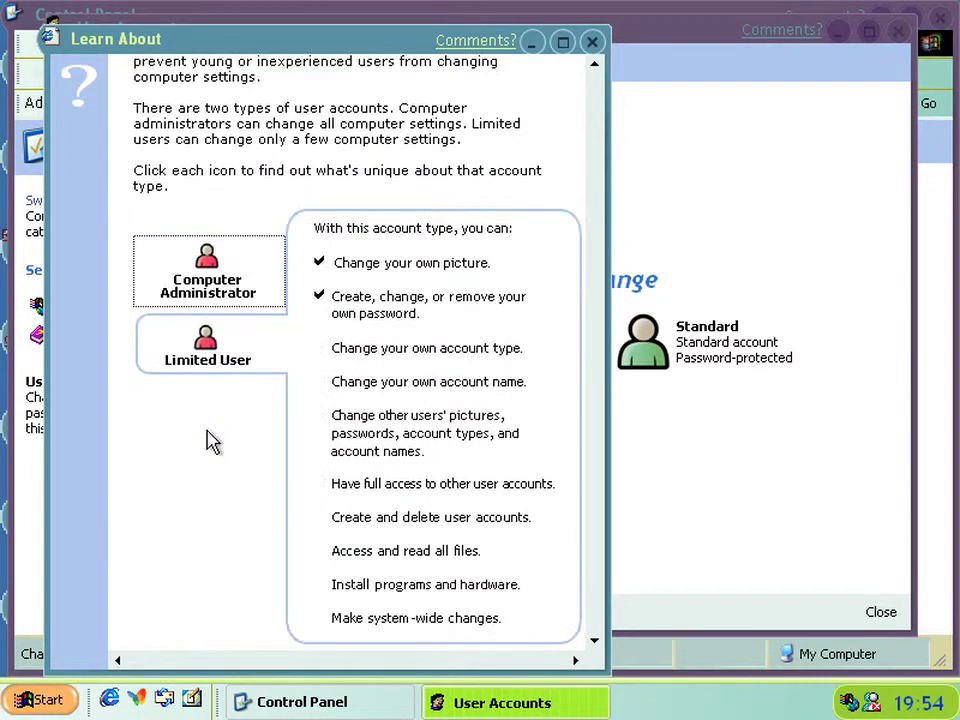
click(189, 418)
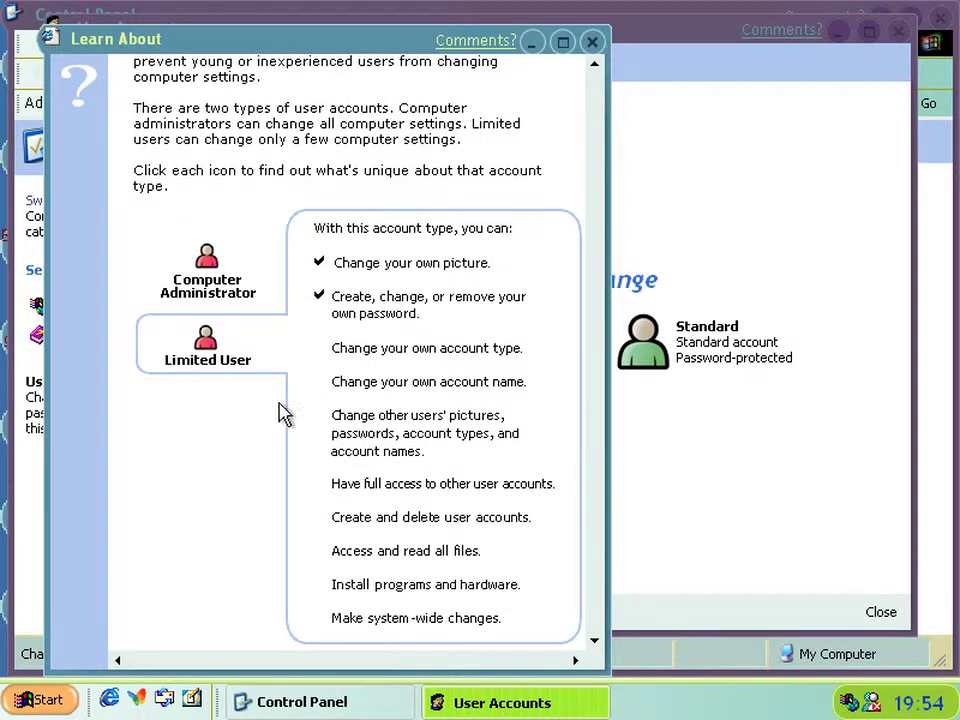
Close the User account types help, view the account type choices for the Standard account, and return to the account list without changing anything.
scroll(230, 418, up, 2)
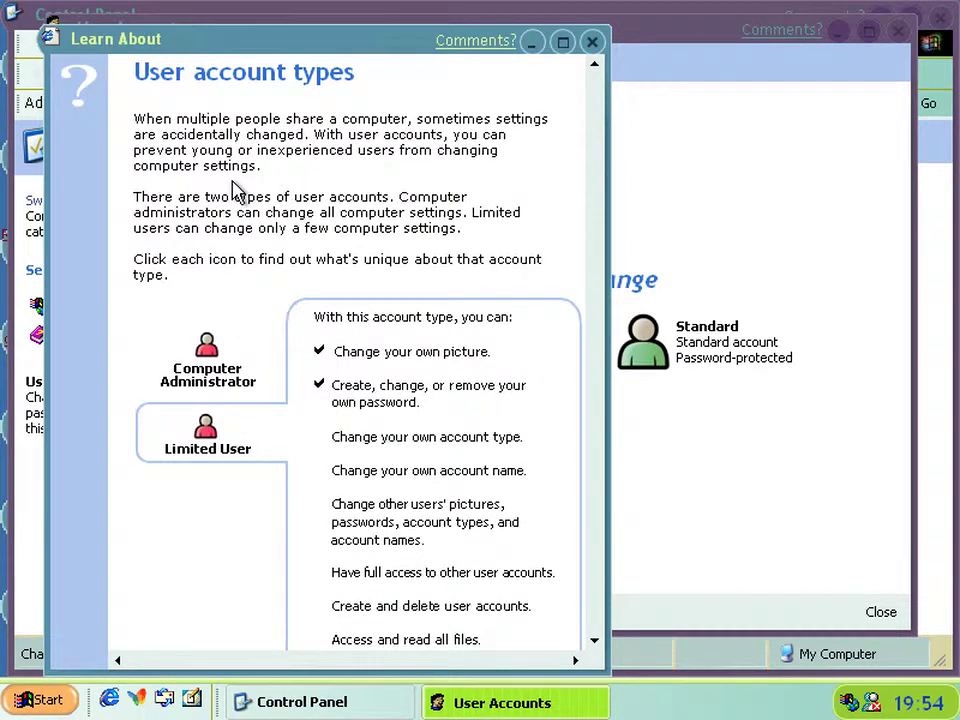
click(594, 42)
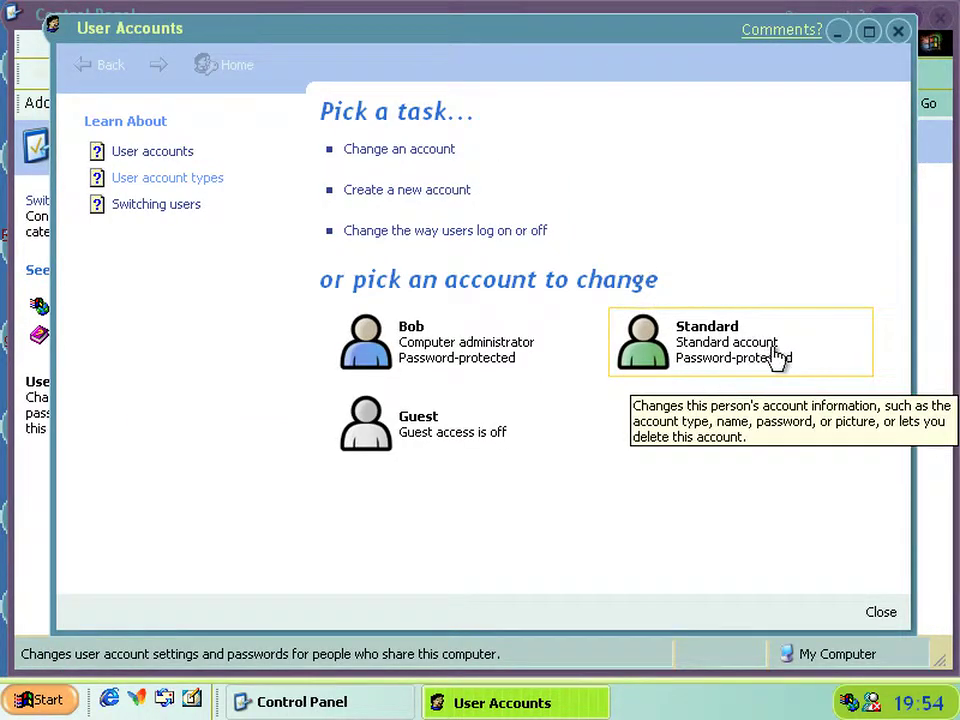
click(656, 356)
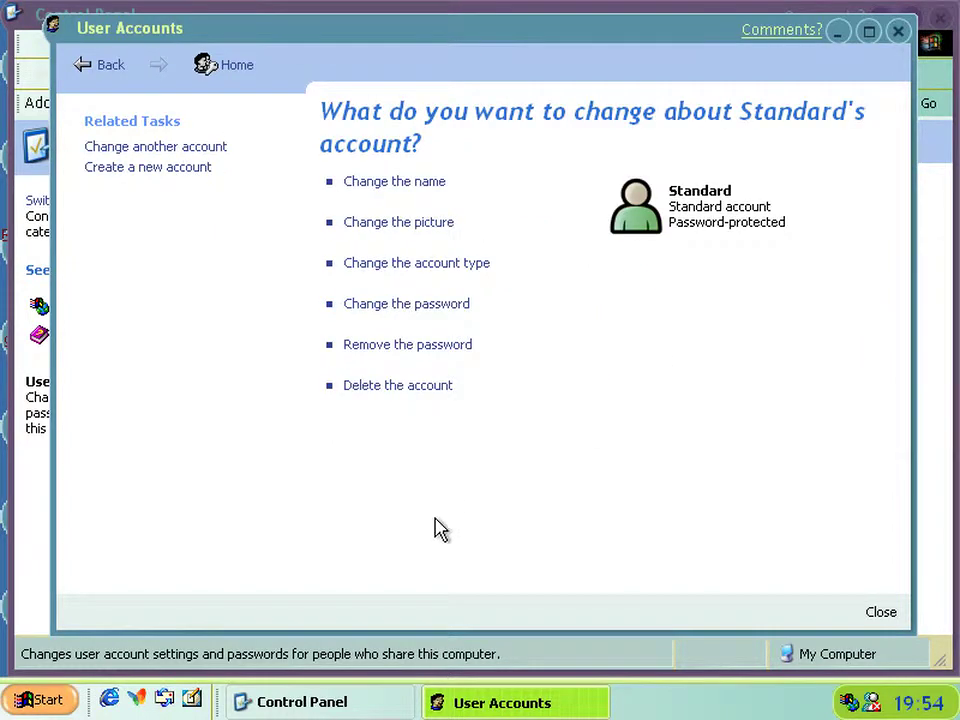
click(424, 266)
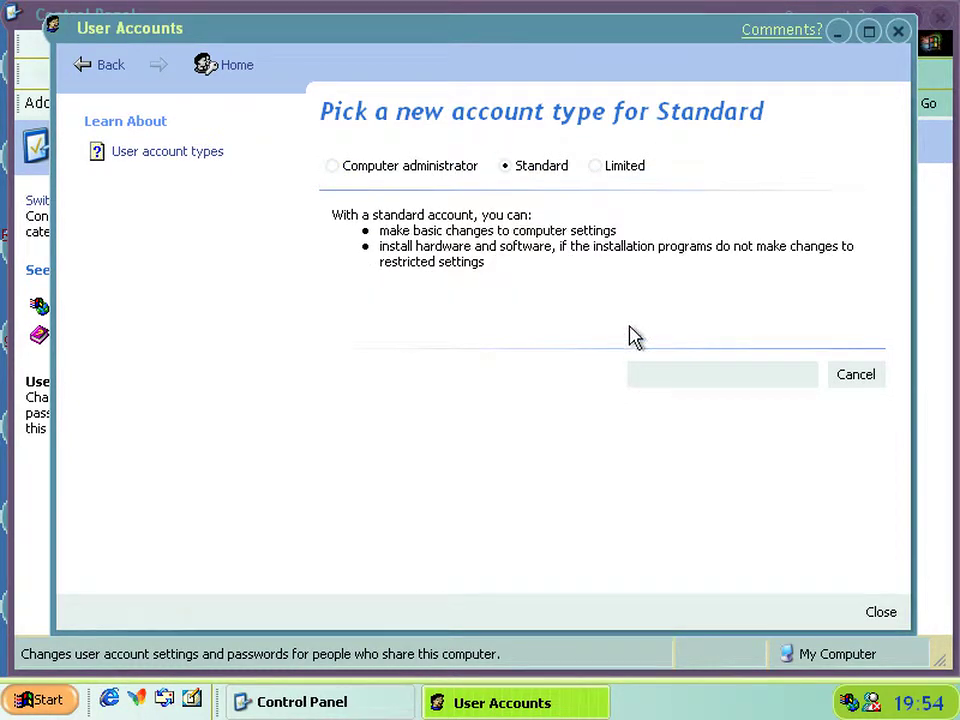
click(836, 376)
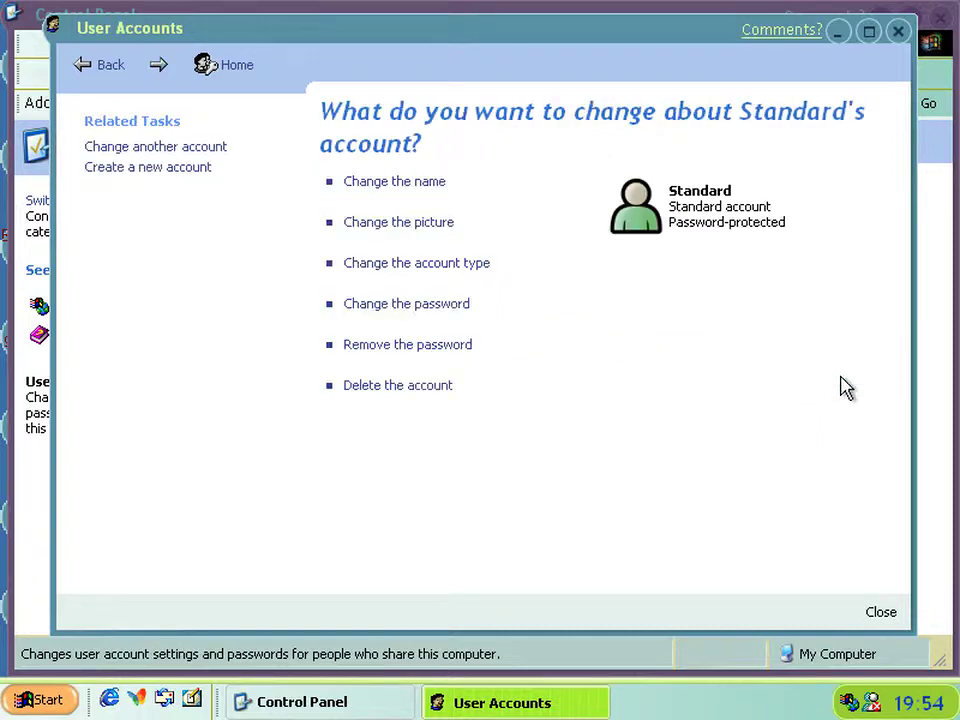
click(83, 73)
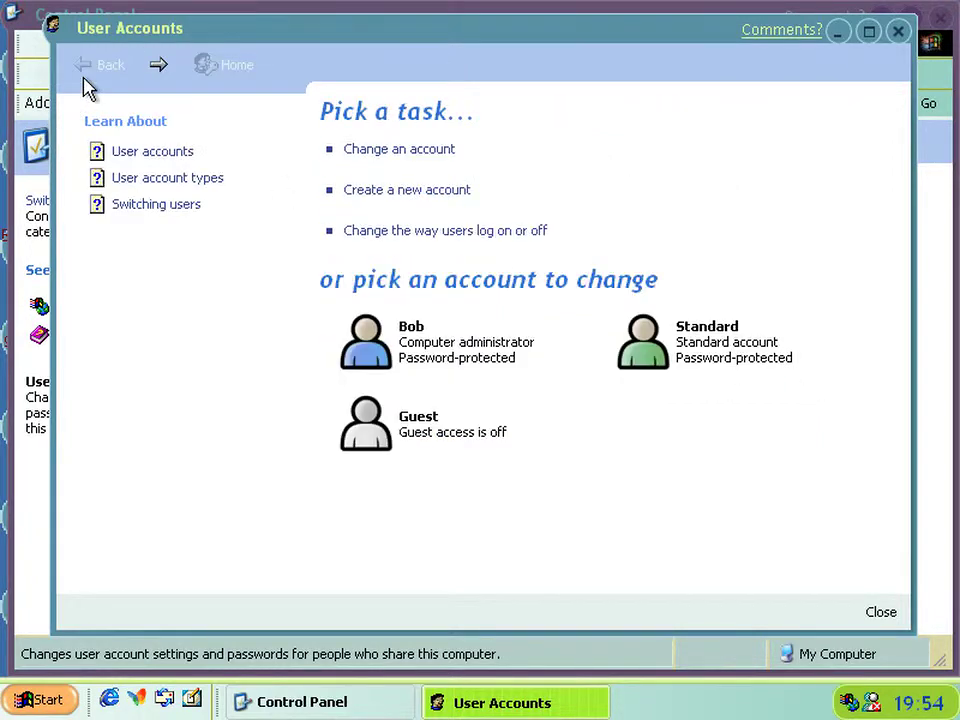
View the account type choices for the computer administrator account and cancel without changing its type.
click(379, 330)
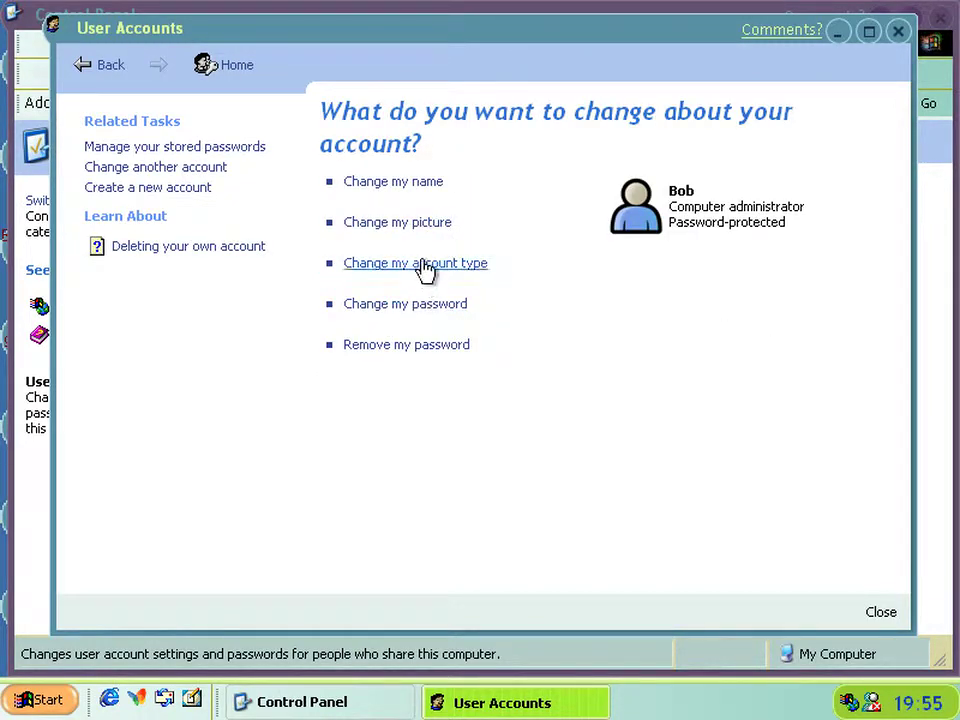
click(424, 264)
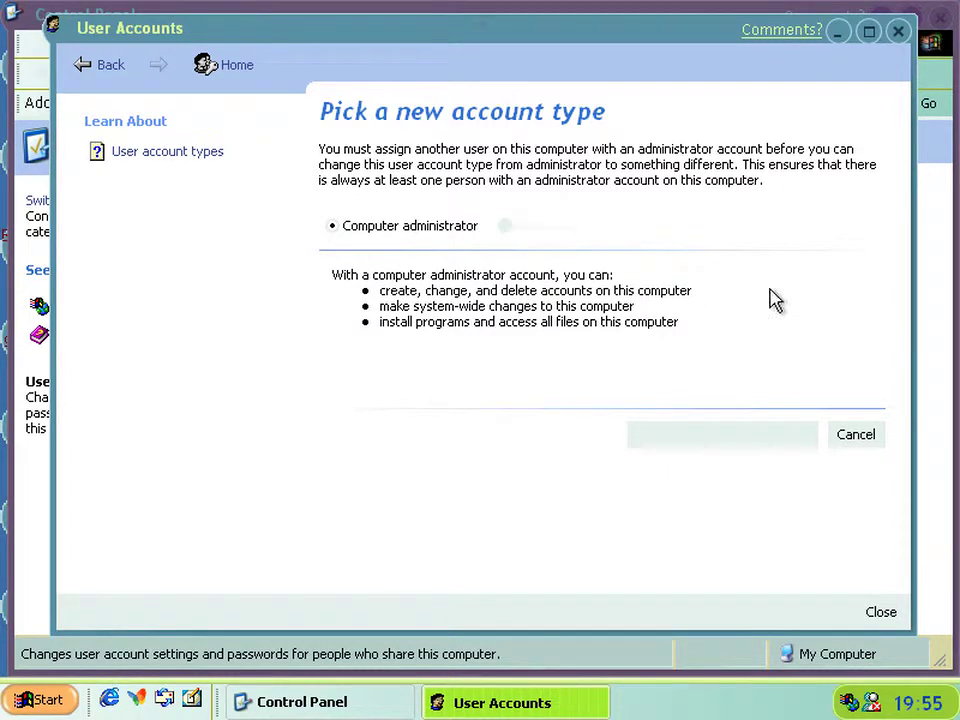
click(856, 435)
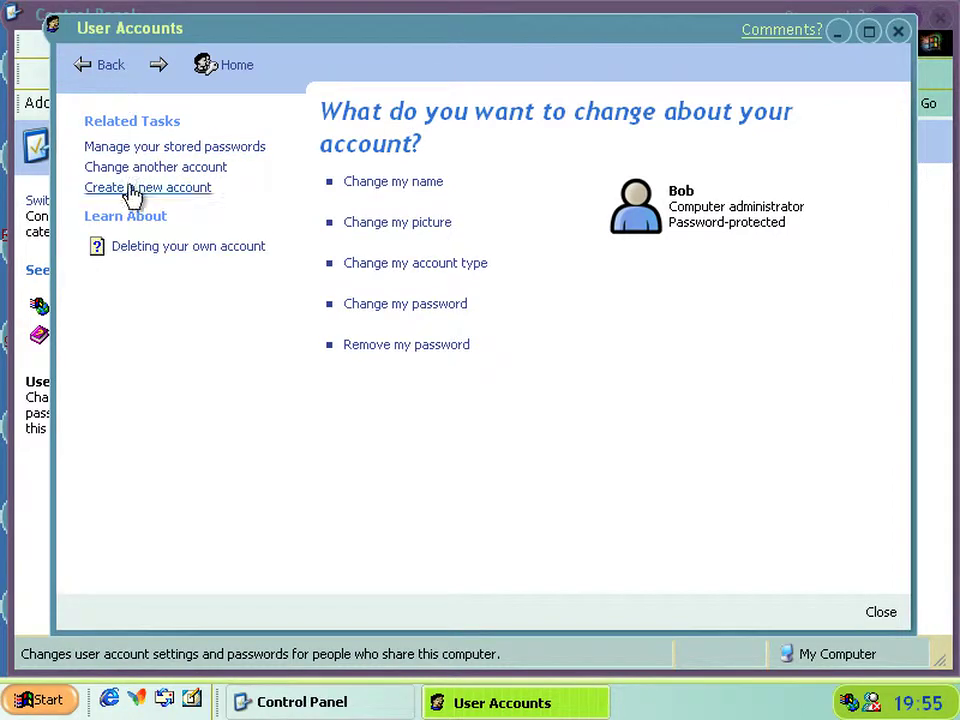
Read the Deleting your own account and Switching users help topics, closing each one.
click(138, 246)
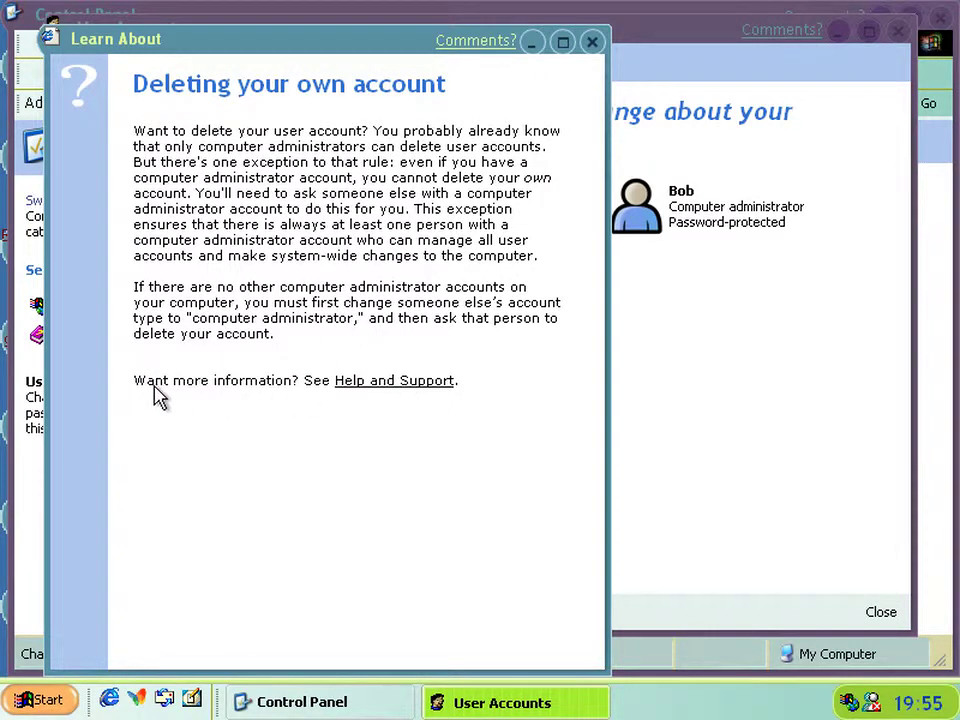
click(593, 42)
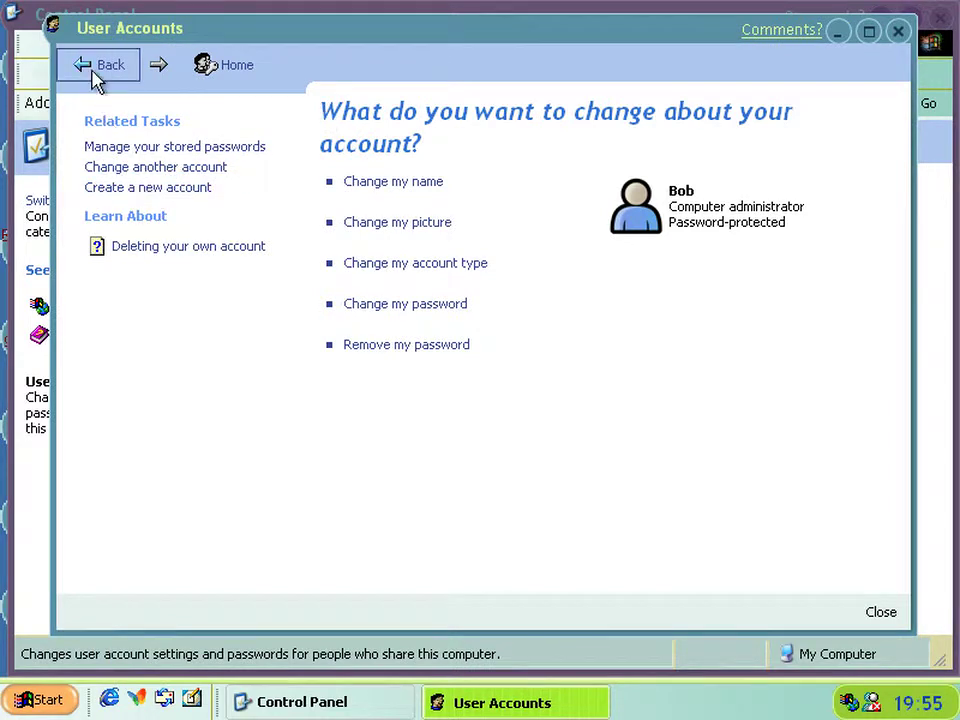
click(90, 76)
click(157, 206)
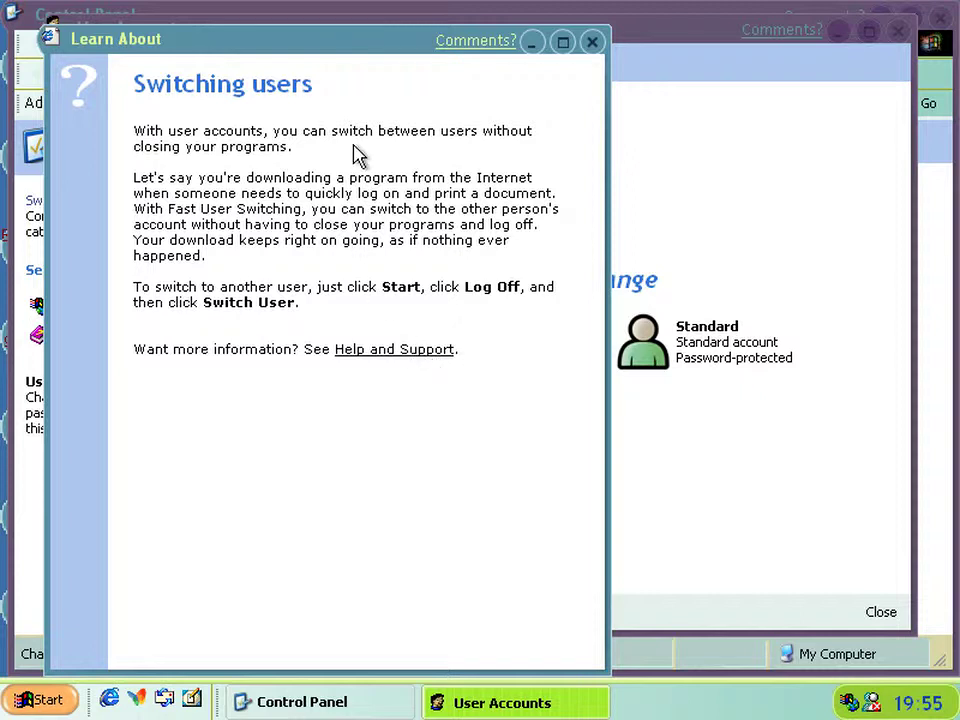
click(593, 43)
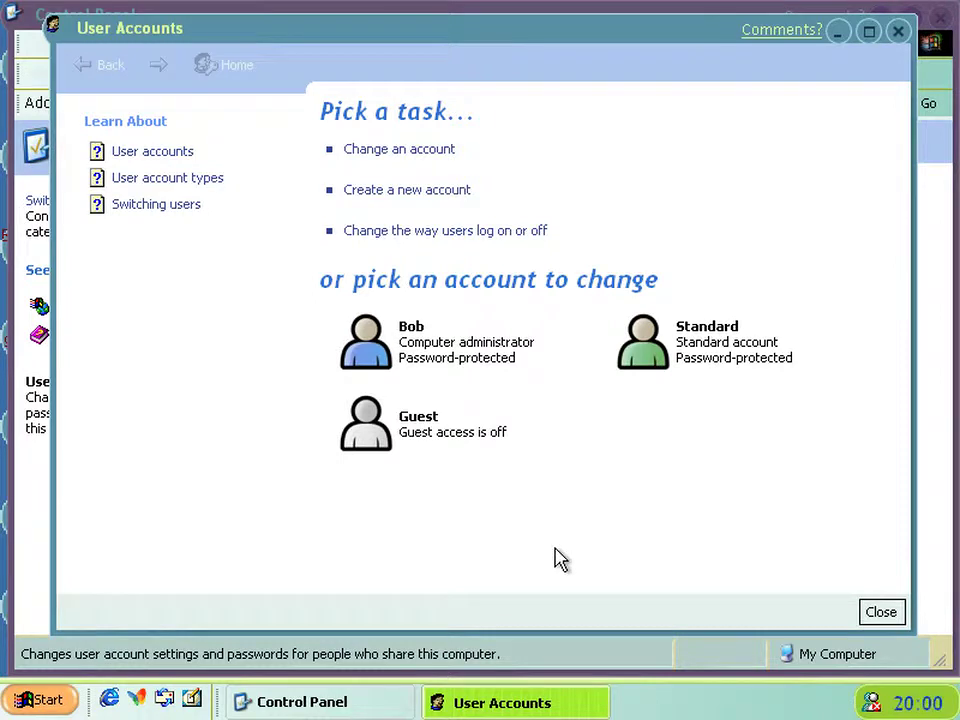
Minimize the Control Panel on Whistler Professional build 2410, and read and close the Switching users help topic in User Accounts.
click(949, 160)
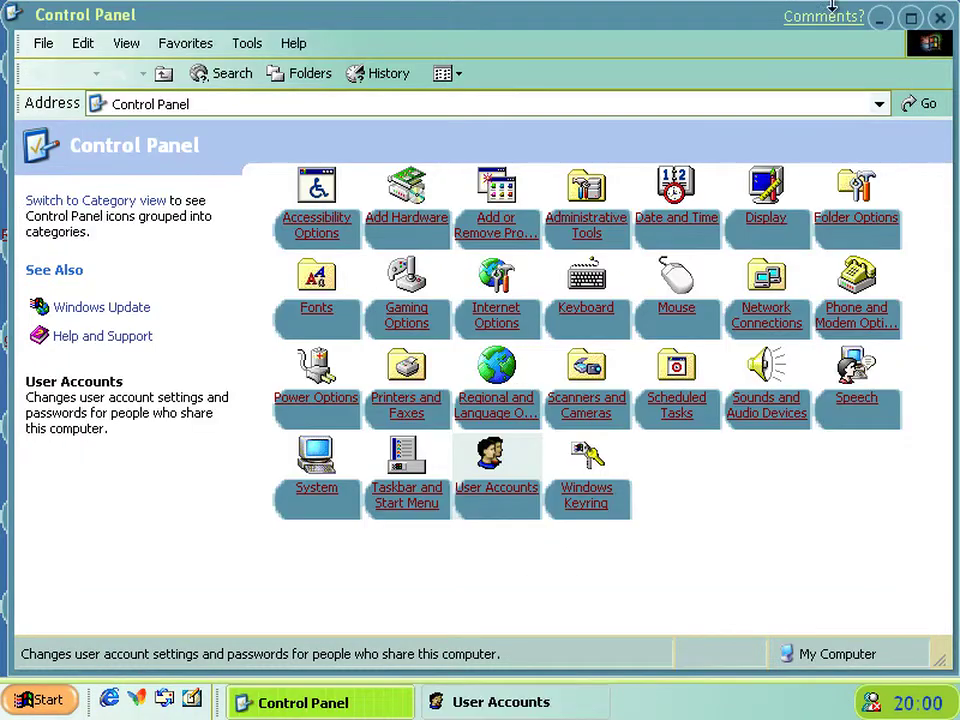
click(880, 18)
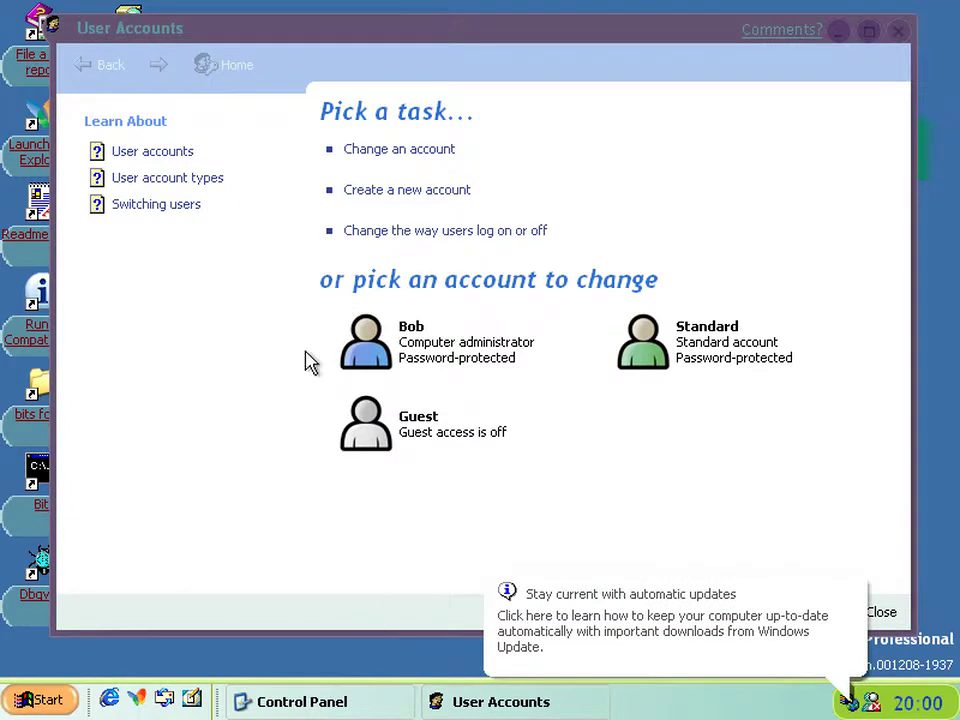
click(165, 207)
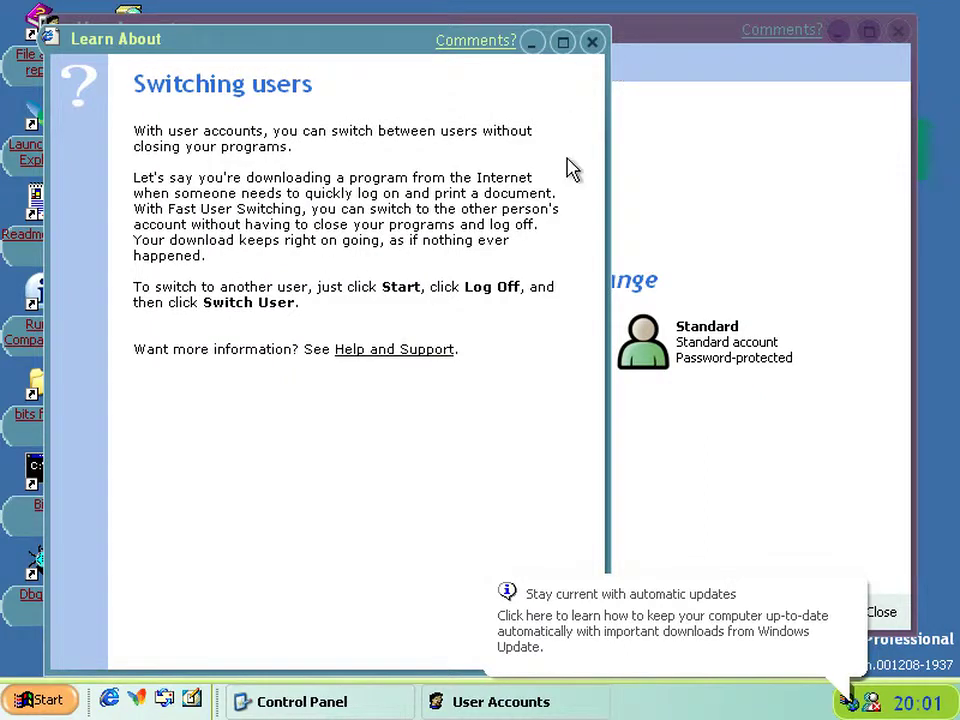
click(592, 42)
Open the User account types help topic and compare what Standard User and Computer Administrator accounts can do.
click(160, 188)
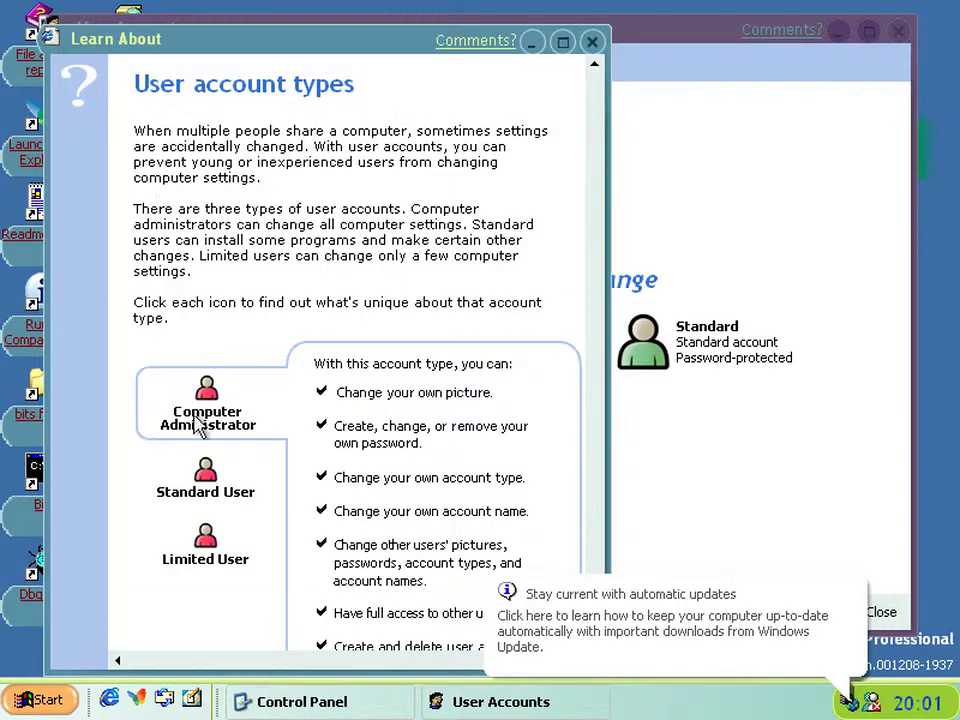
click(203, 492)
scroll(199, 530, down, 2)
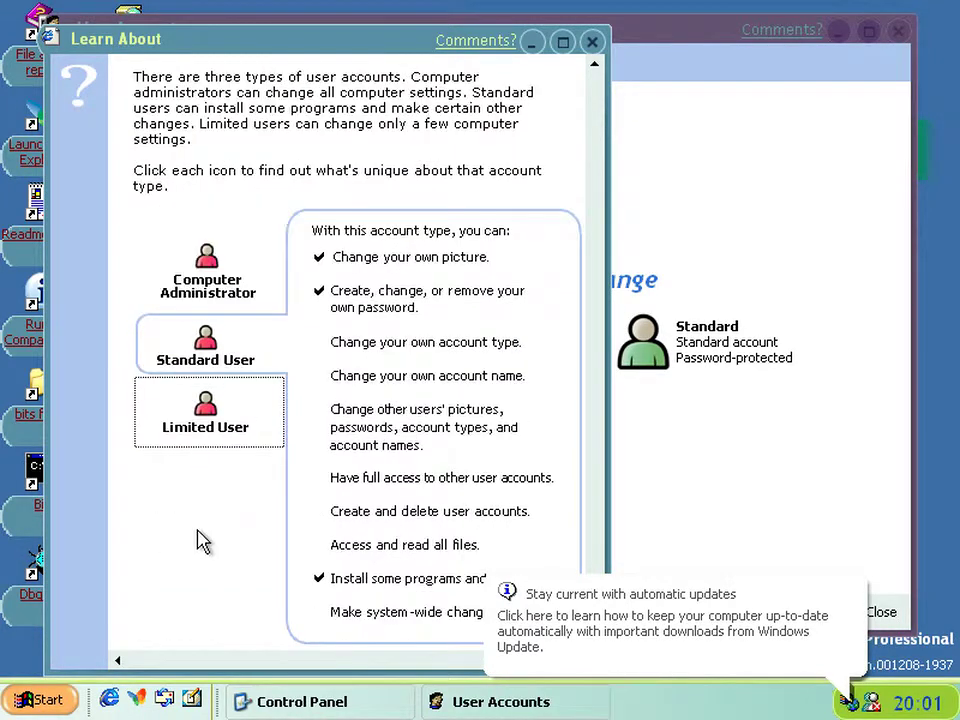
click(197, 279)
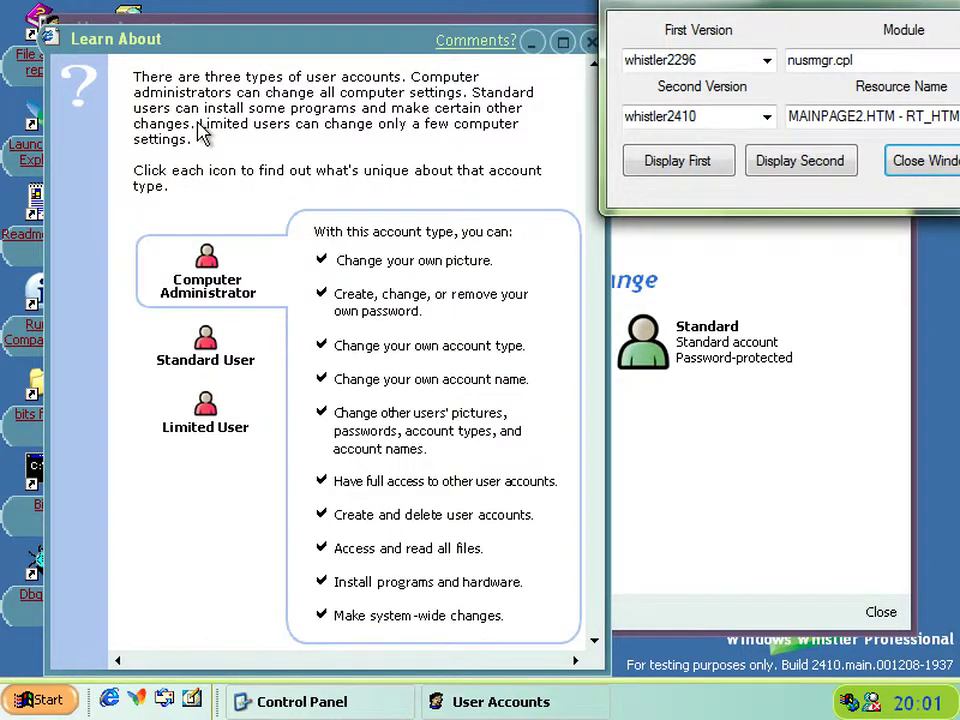
In ResourceDiffViewer, display the whistler2410 version of the HELPUATLTD.HTM resource from nusrmgr.cpl.
key(alt+Down)
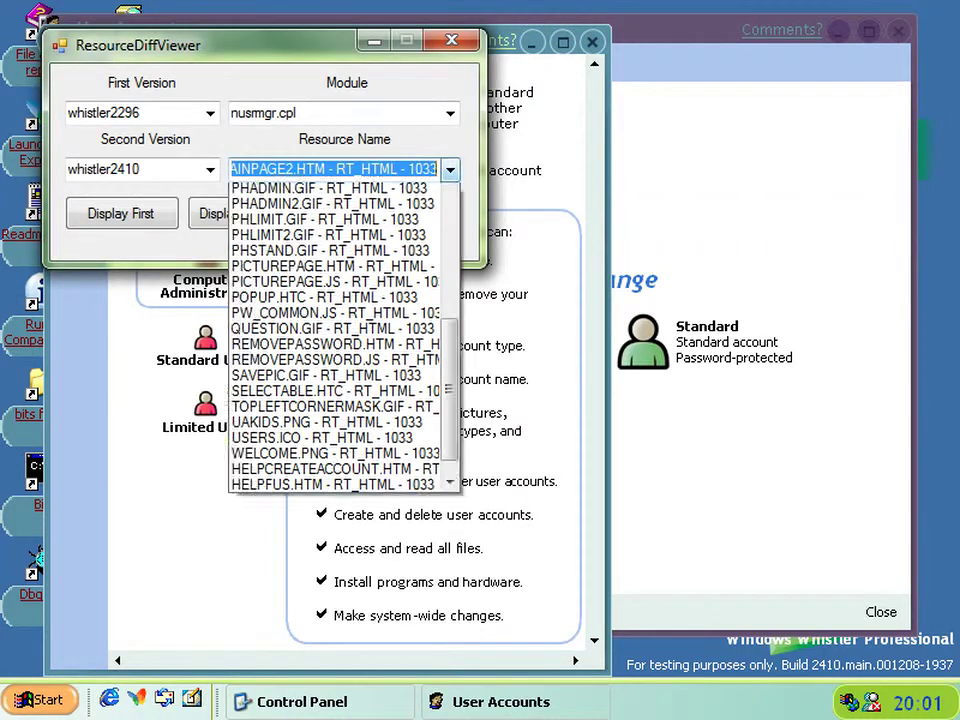
scroll(335, 420, up, 8)
scroll(335, 420, up, 5)
key(Down)
key(Down)
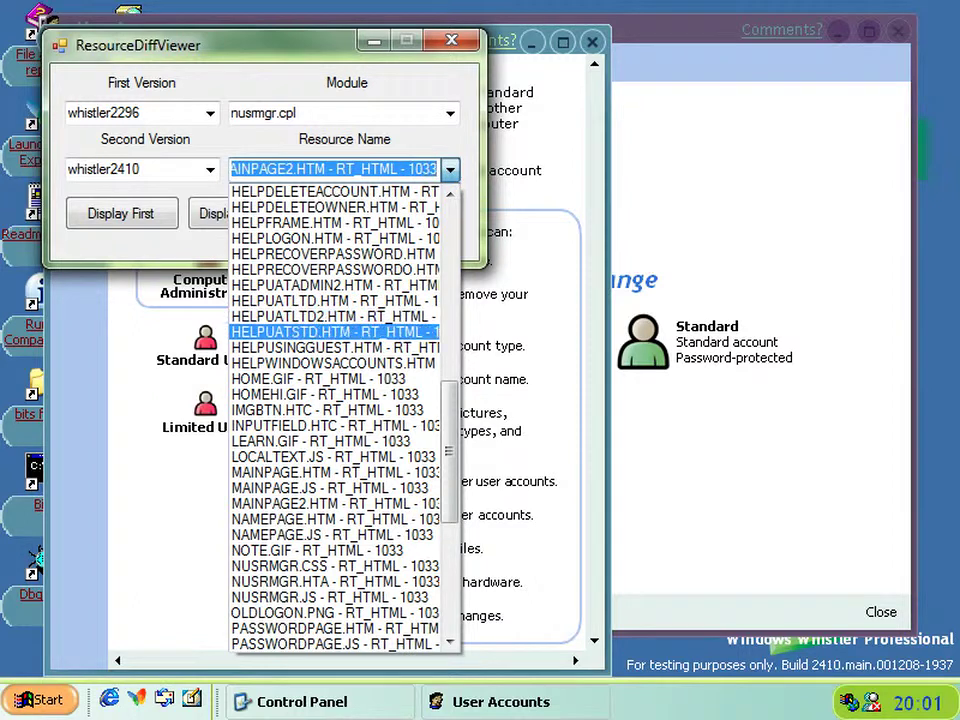
key(Up)
key(Up)
key(Return)
click(243, 213)
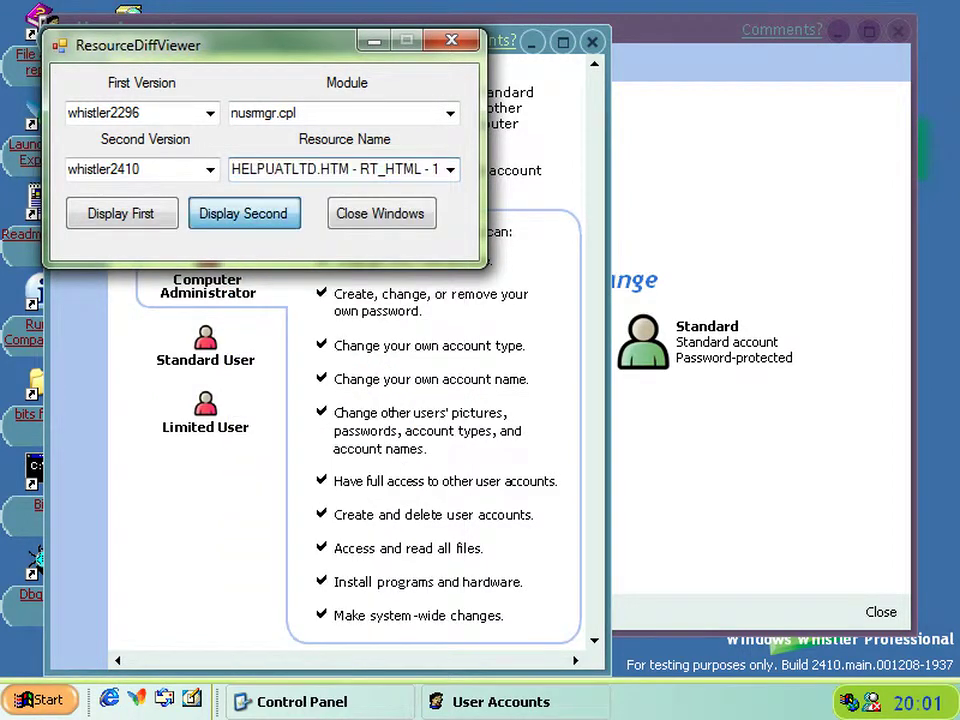
Move the HELPUATLTD.HTM preview beneath the resource selector and examine how many user account types its text describes.
drag(500, 230, 178, 200)
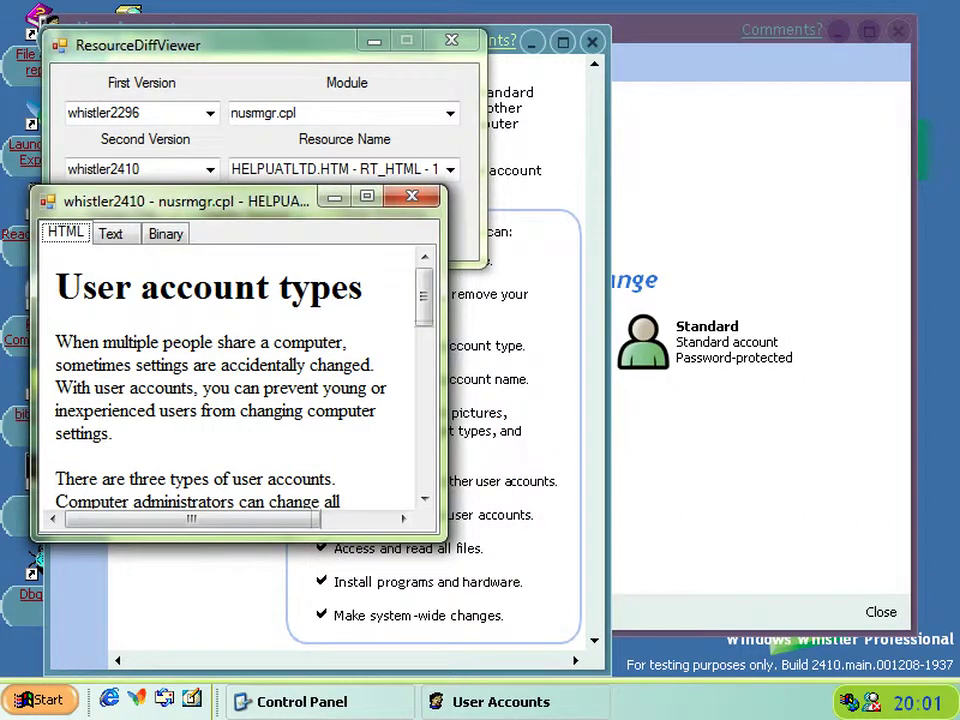
drag(102, 479, 331, 479)
click(220, 479)
key(alt+Tab)
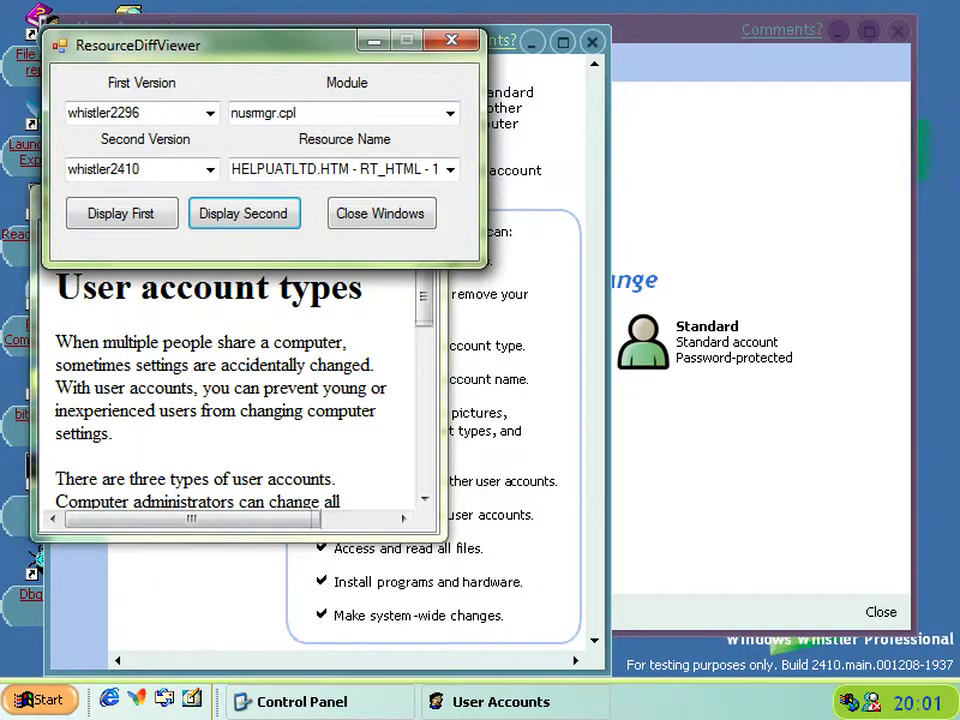
Display HELPUATLTD2.HTM from whistler2410 to compare its account types text, and close both resource previews.
click(436, 169)
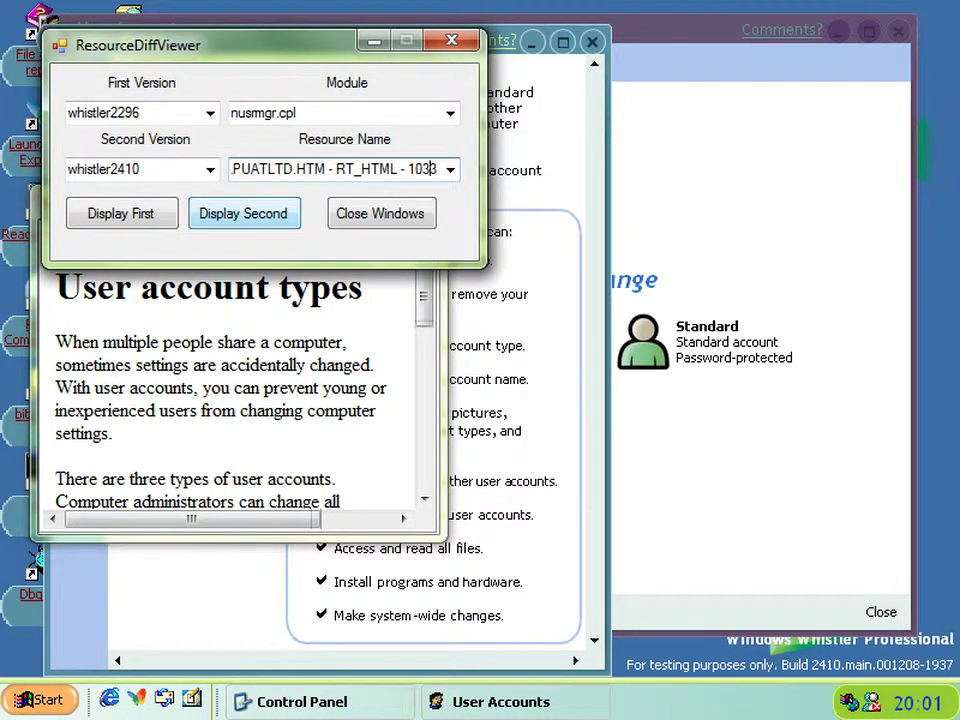
key(Down)
key(Return)
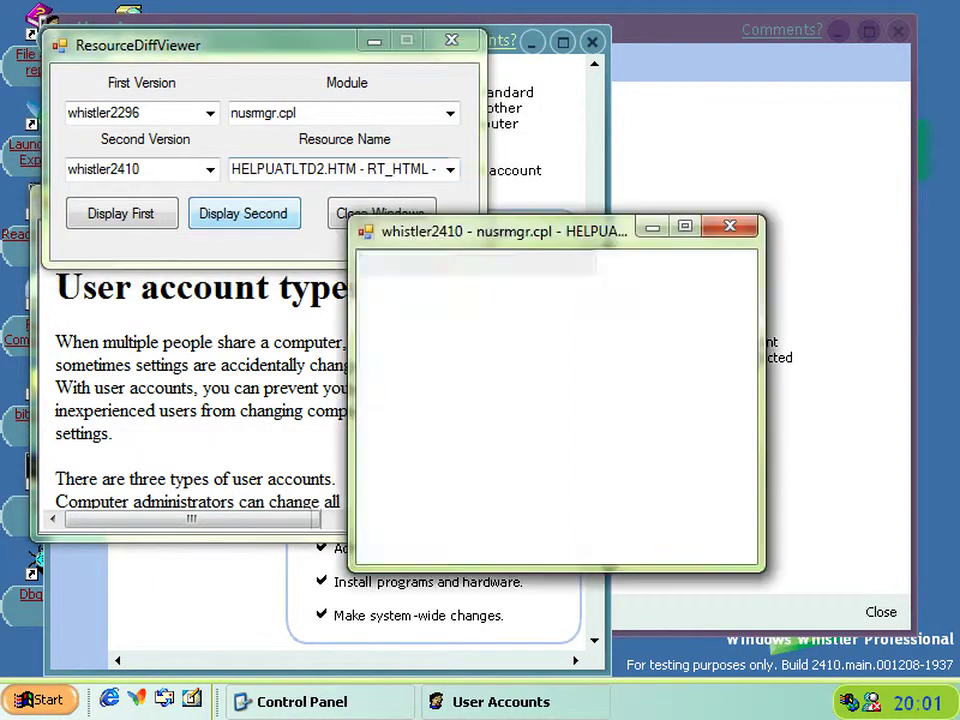
drag(374, 509, 645, 509)
click(645, 509)
click(380, 208)
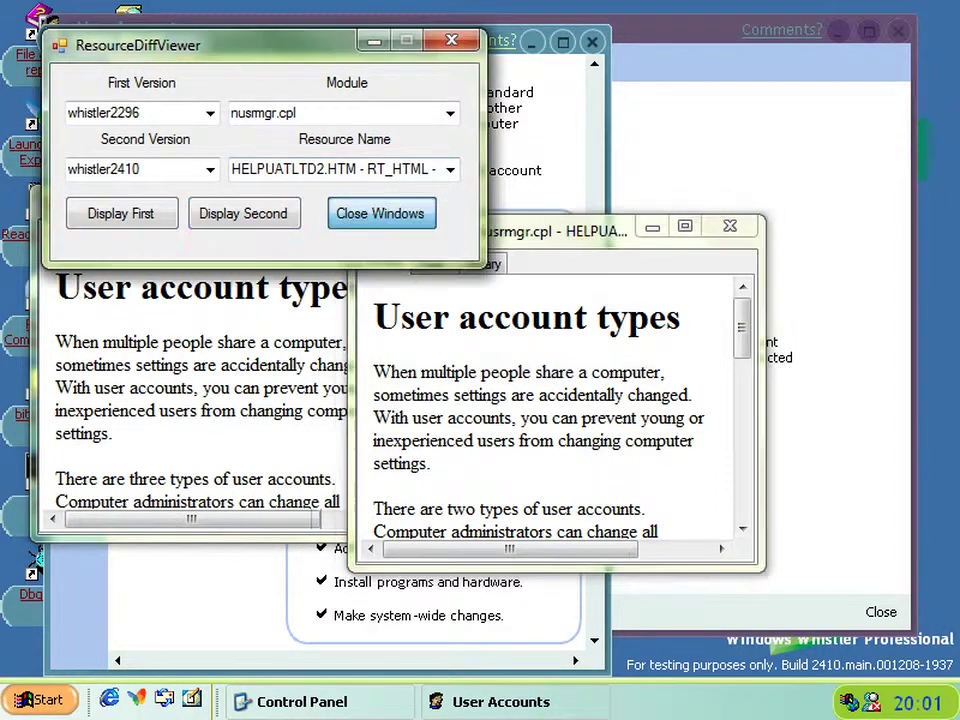
key(alt+Tab)
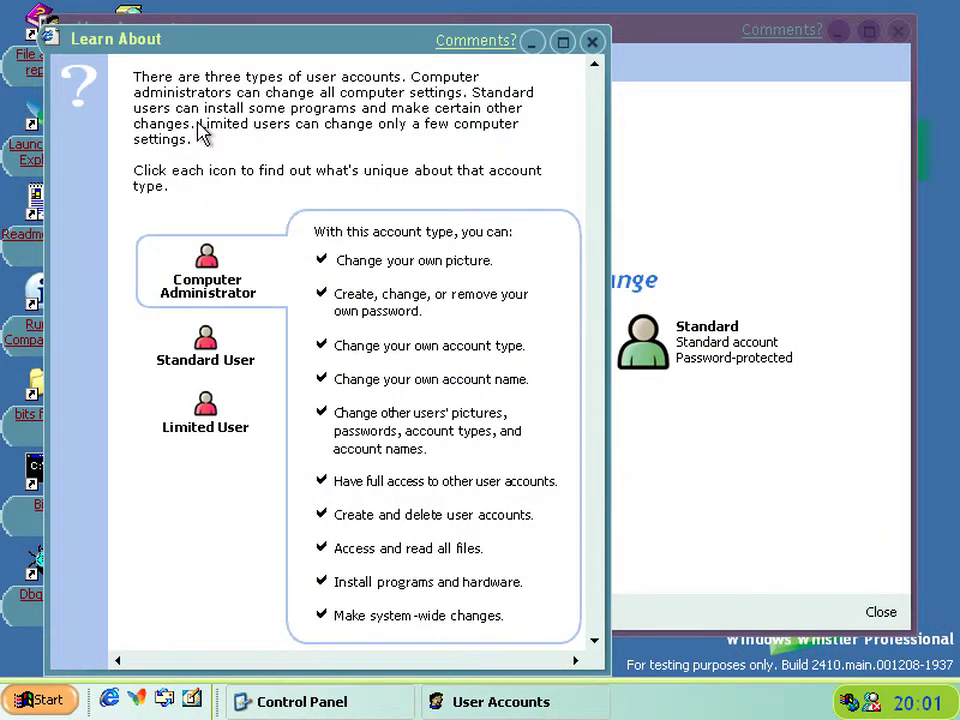
Replace the User account types help with the User accounts topic, read it, and close it.
click(592, 42)
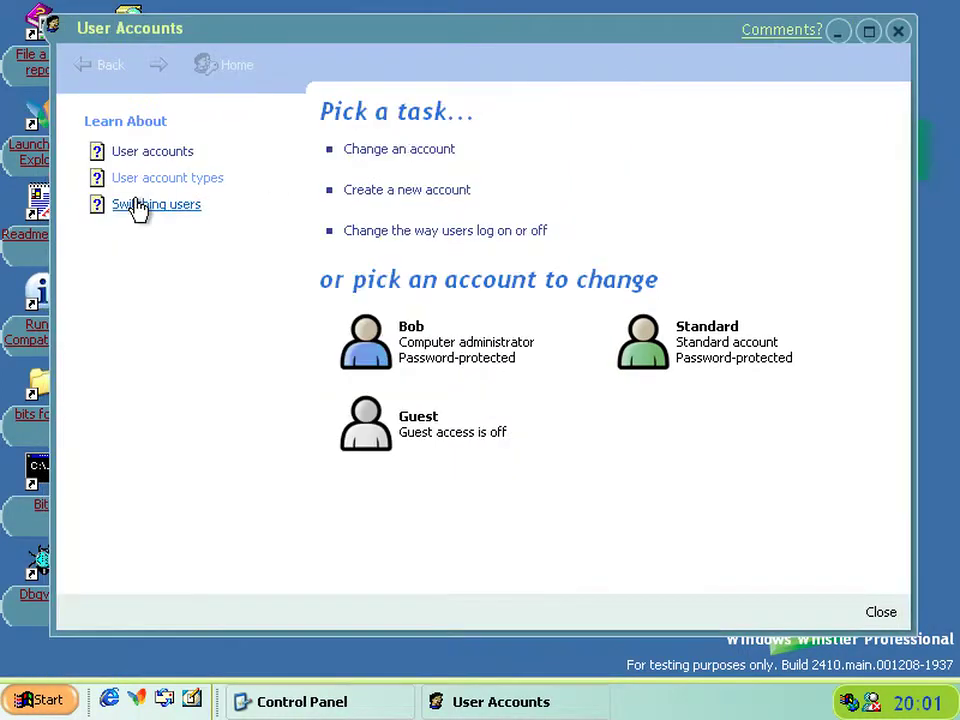
click(140, 152)
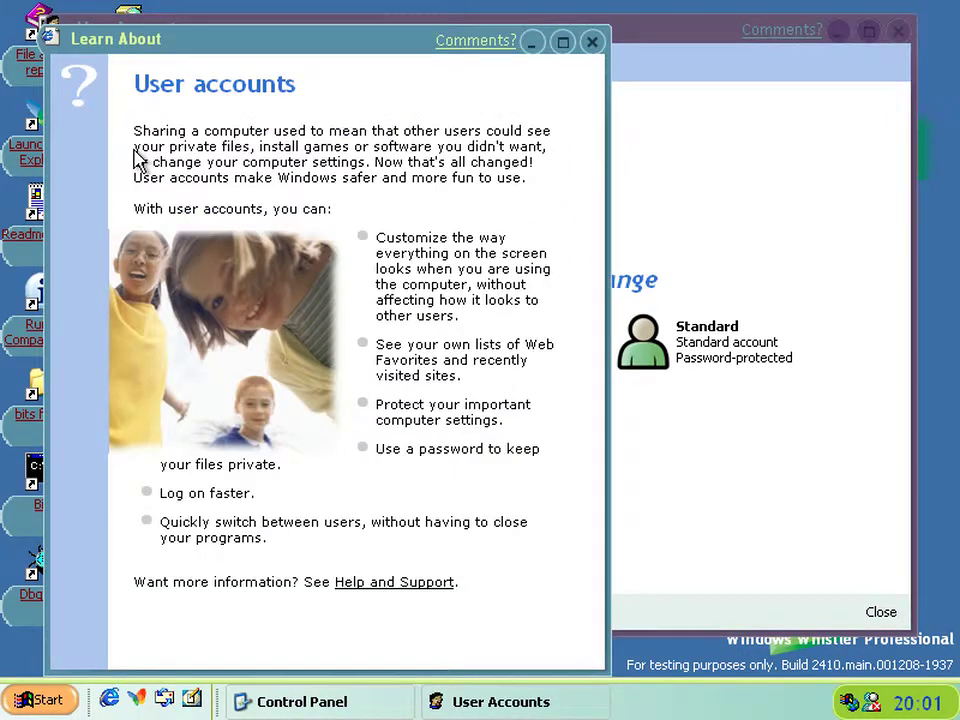
click(592, 42)
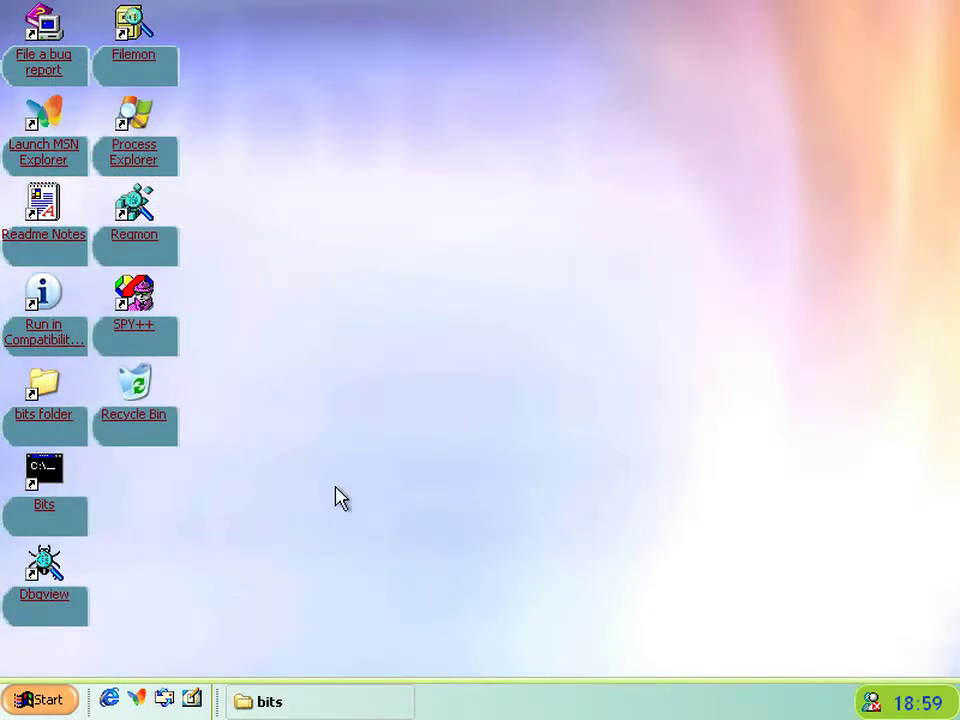
Run mstsc to open Remote Desktop Connection and view its banner with the window inactive and active.
click(58, 704)
click(270, 615)
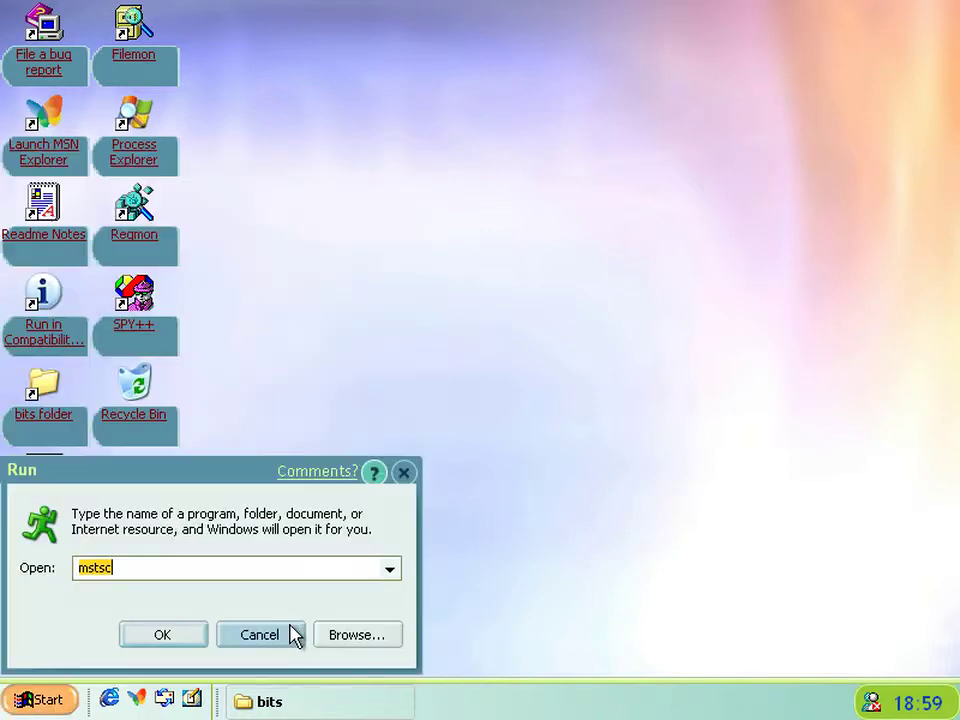
click(190, 636)
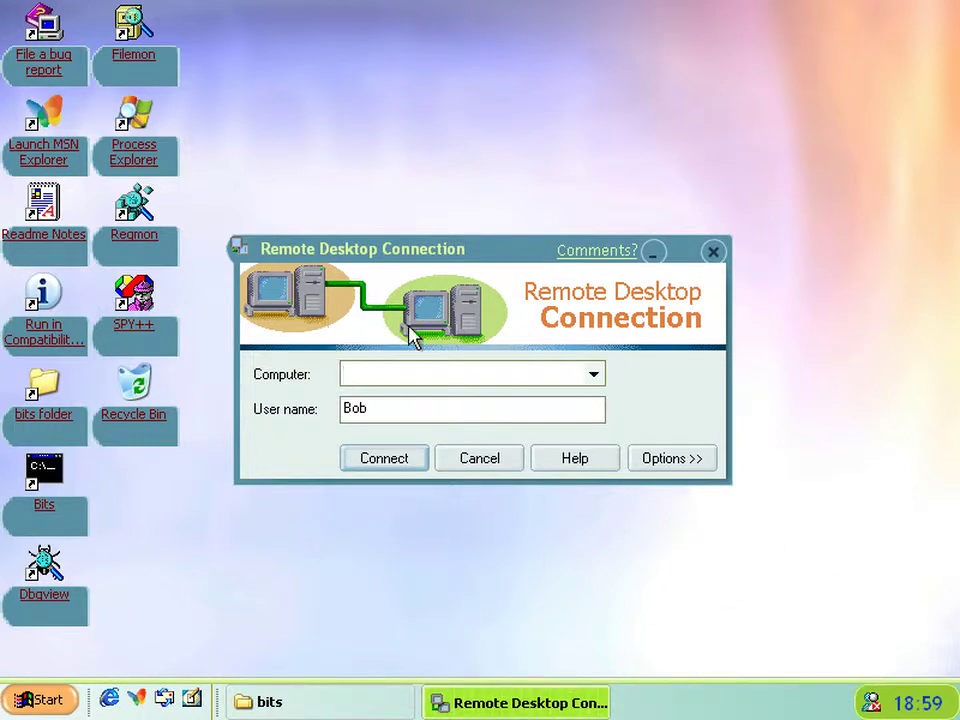
click(362, 624)
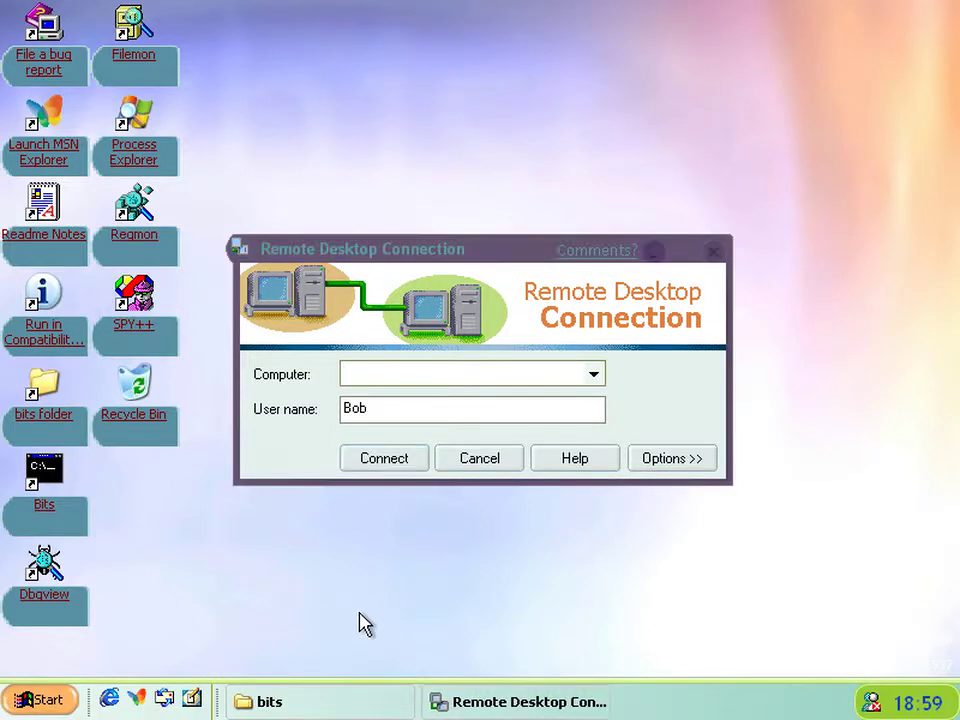
click(350, 302)
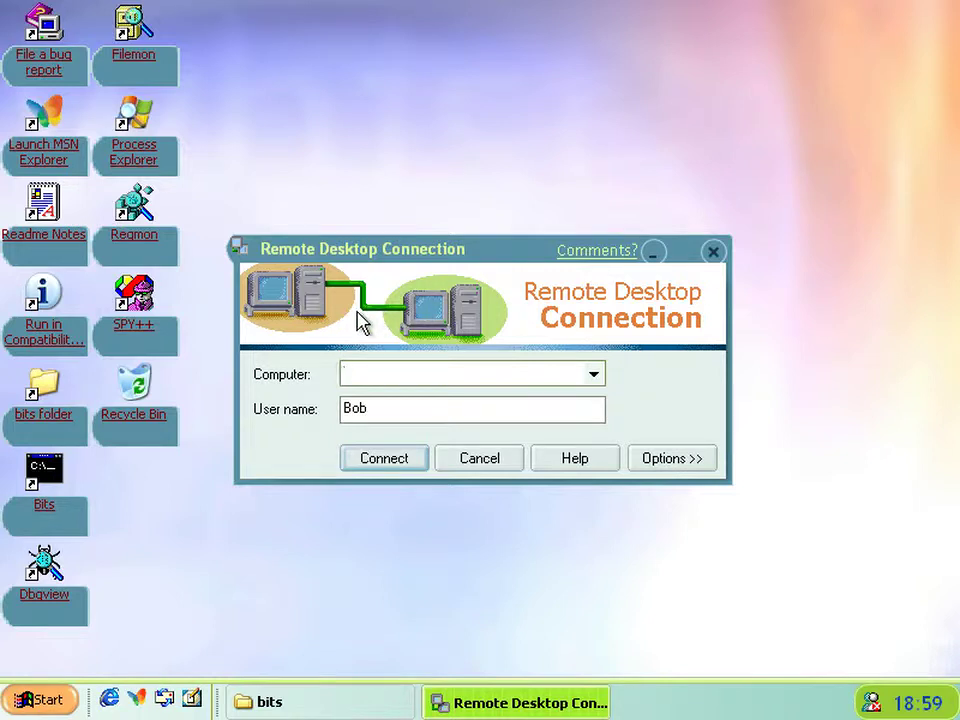
Switch to ResourceDiffViewer and display mstsc.exe bitmap 619 from both whistler2296 and whistler2410 to compare the banners.
key(alt+Tab)
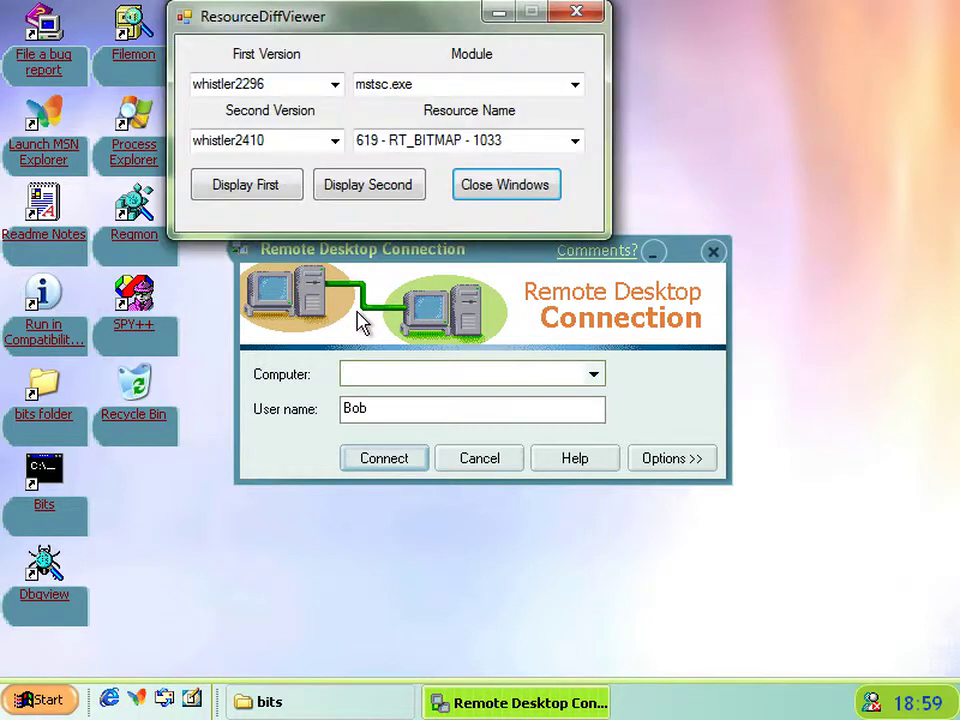
key(Return)
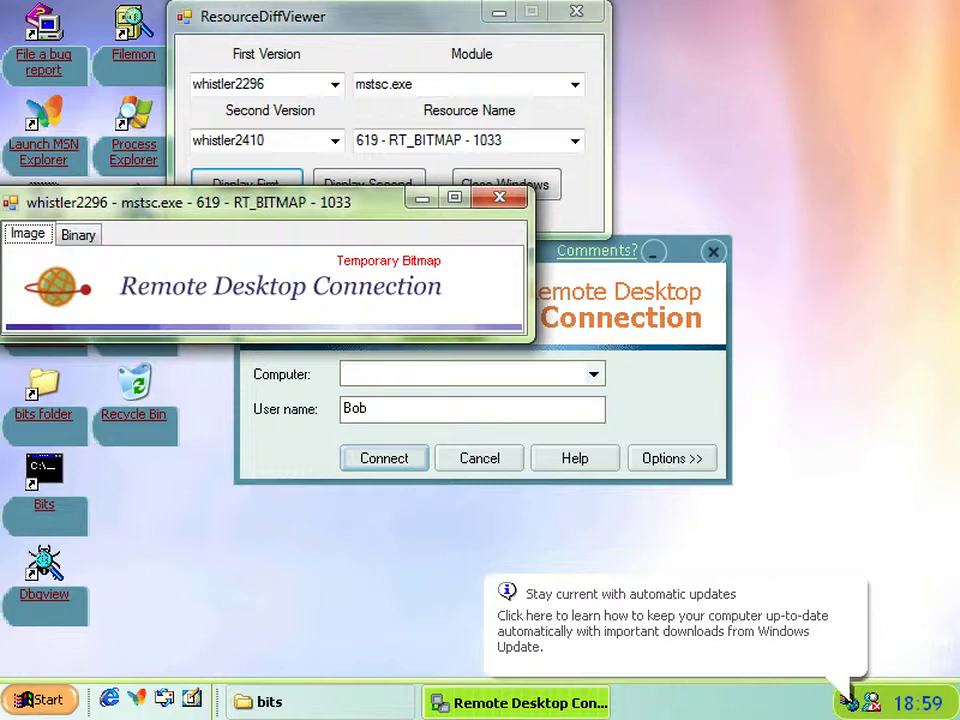
click(368, 184)
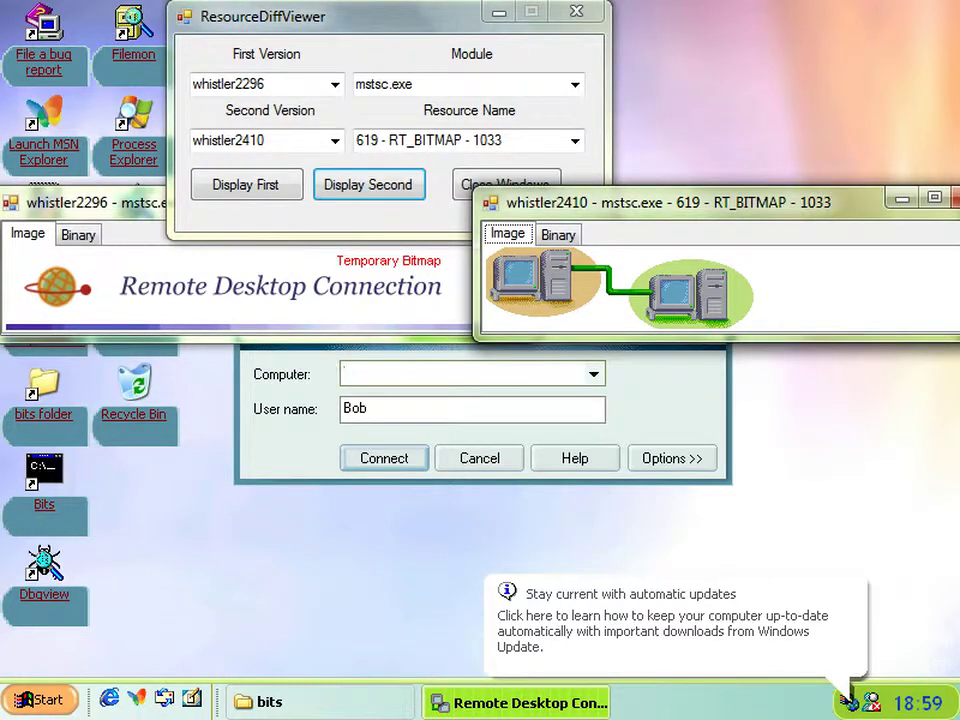
Select mstsc.exe bitmap 624, display its whistler2410 version, and close the resource previews.
click(430, 140)
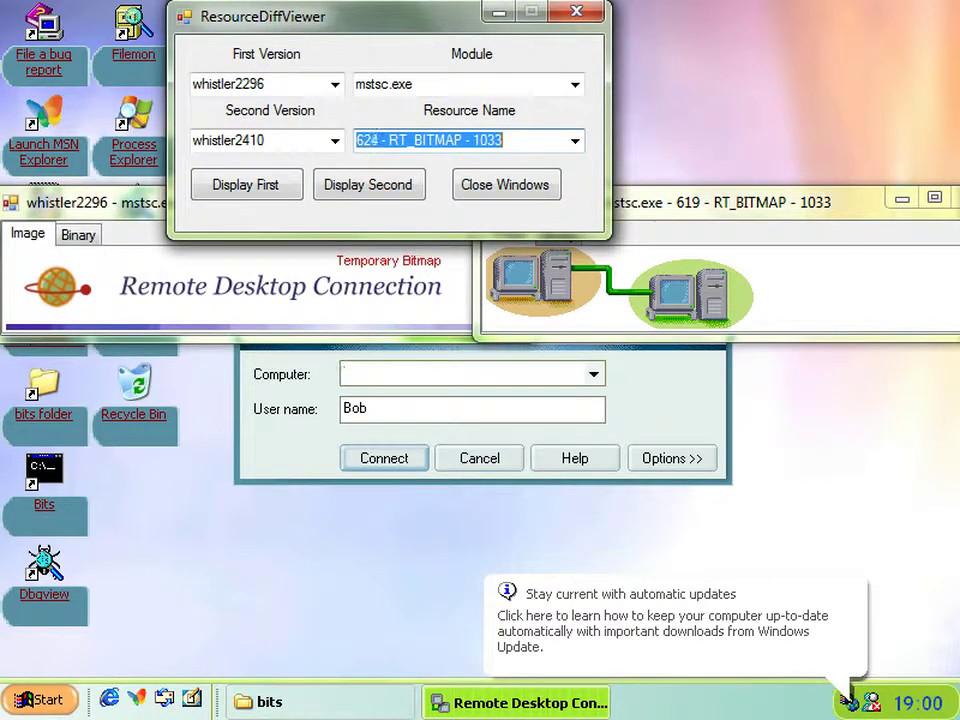
key(Return)
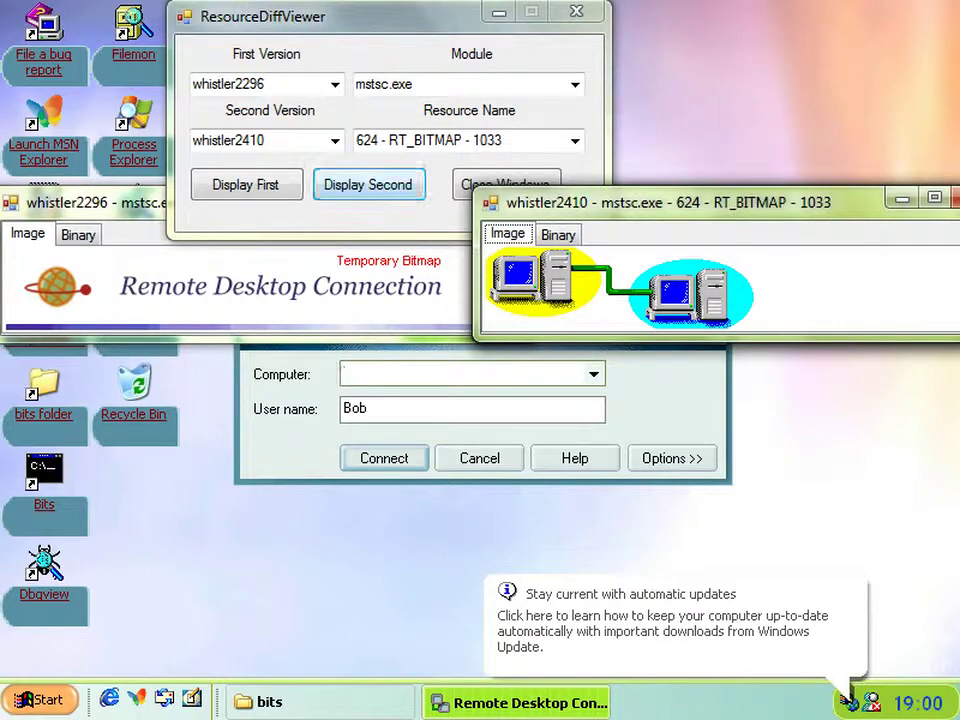
key(Tab)
key(Return)
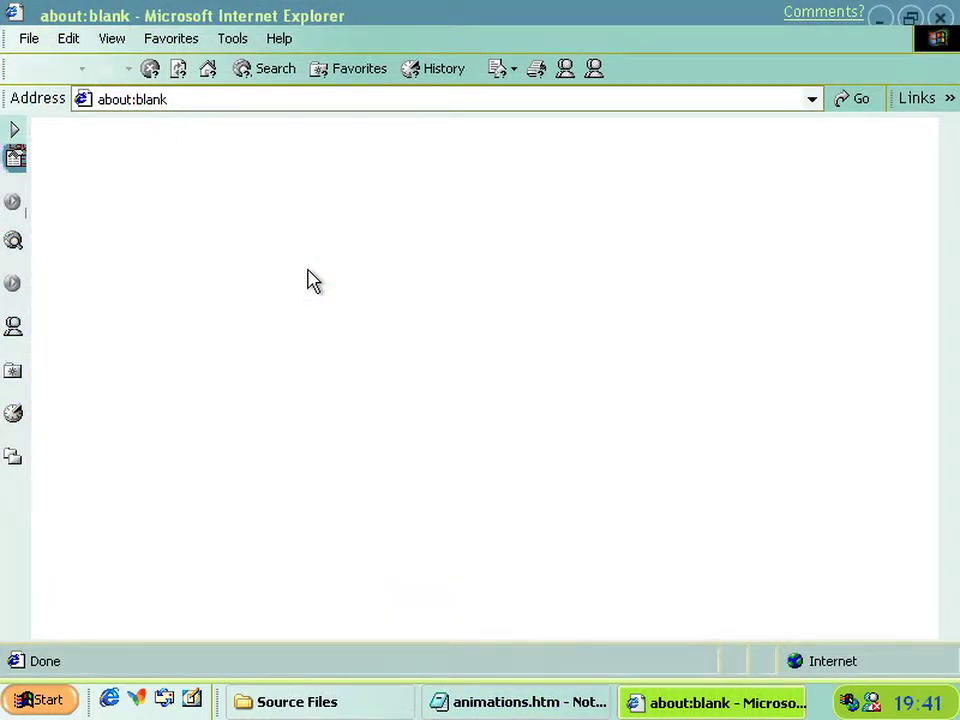
click(96, 42)
mouse_move(175, 108)
click(47, 247)
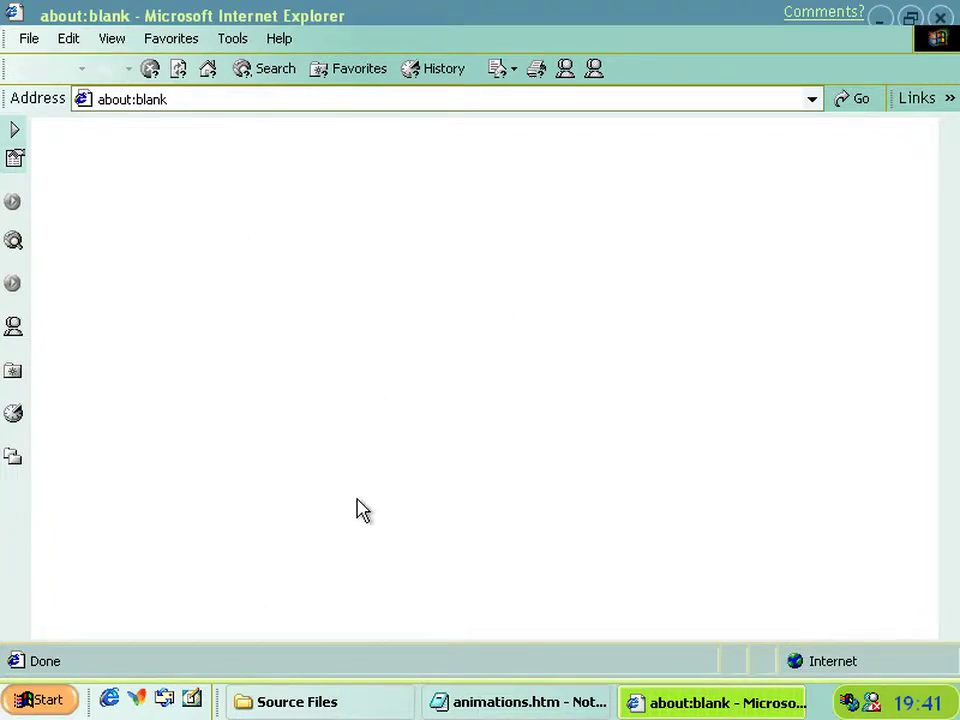
Close the TypeLib preview showing AddBar and open animations.htm from the Source Files folder down to its Show lang dlg button.
click(348, 706)
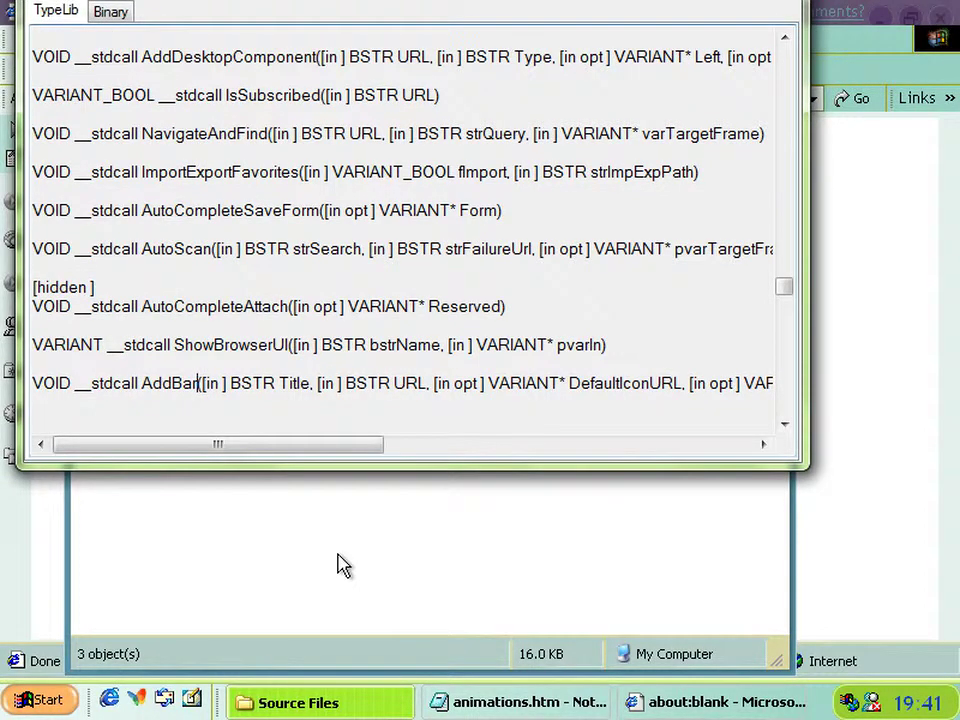
key(alt+F4)
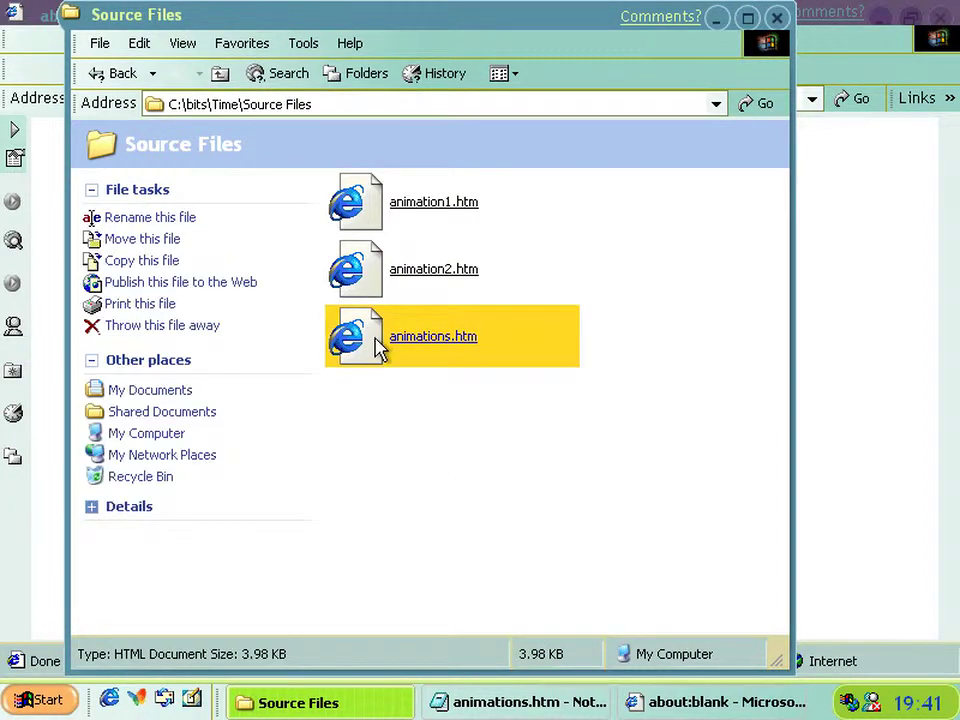
click(389, 364)
scroll(700, 454, down, 3)
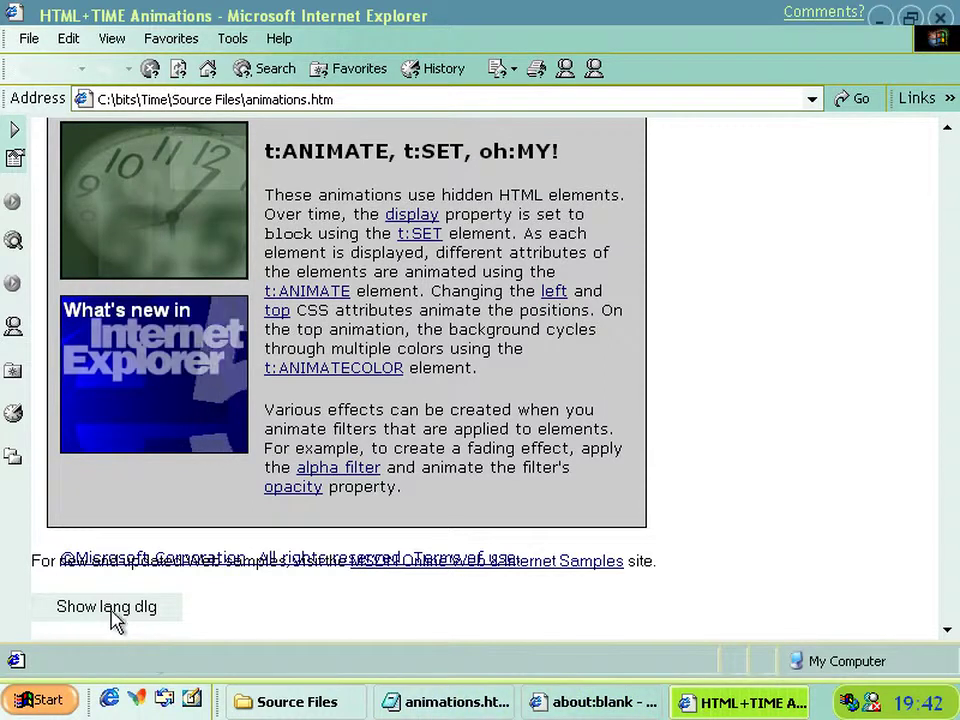
Examine the arguments of the window.external.AddBar call in the animations.htm source in Notepad, and return to the rendered page.
click(420, 701)
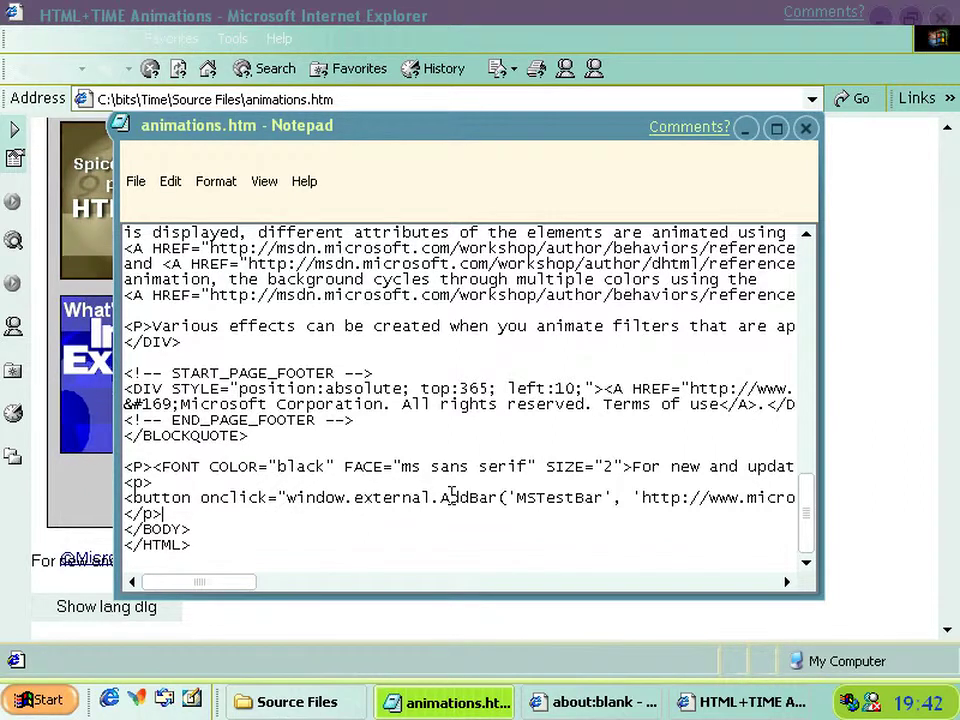
drag(467, 497, 507, 503)
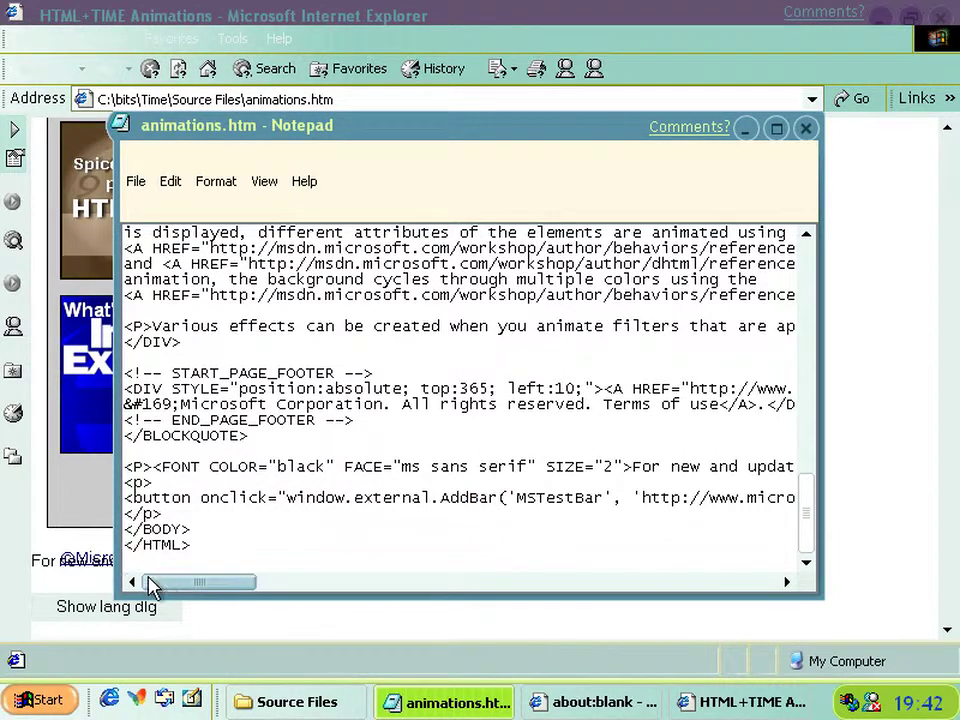
drag(156, 583, 285, 590)
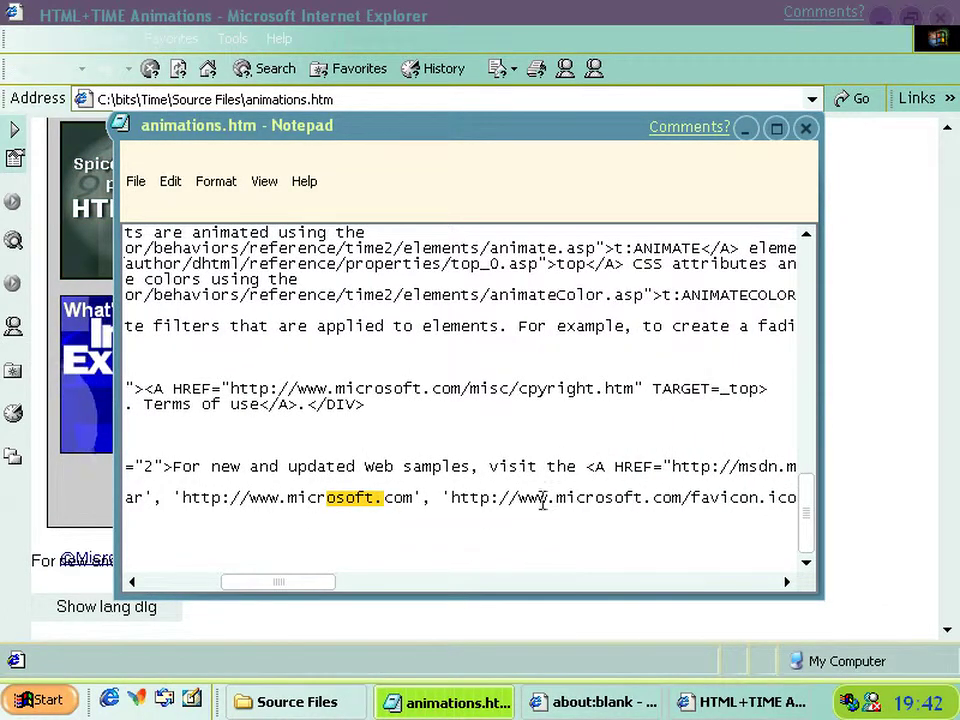
drag(614, 497, 686, 497)
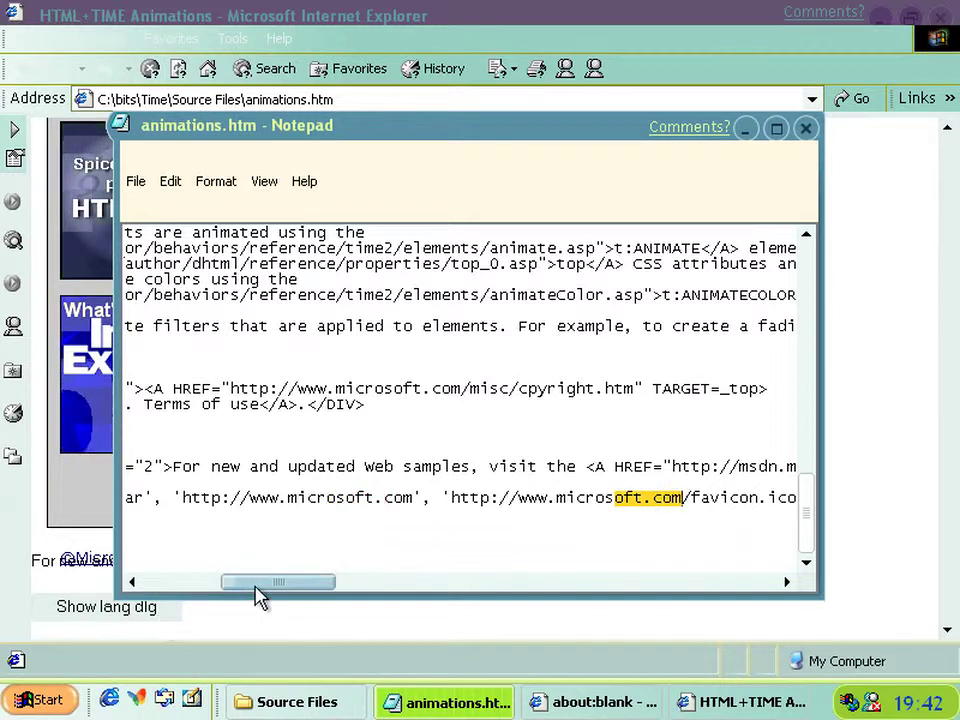
drag(261, 588, 422, 591)
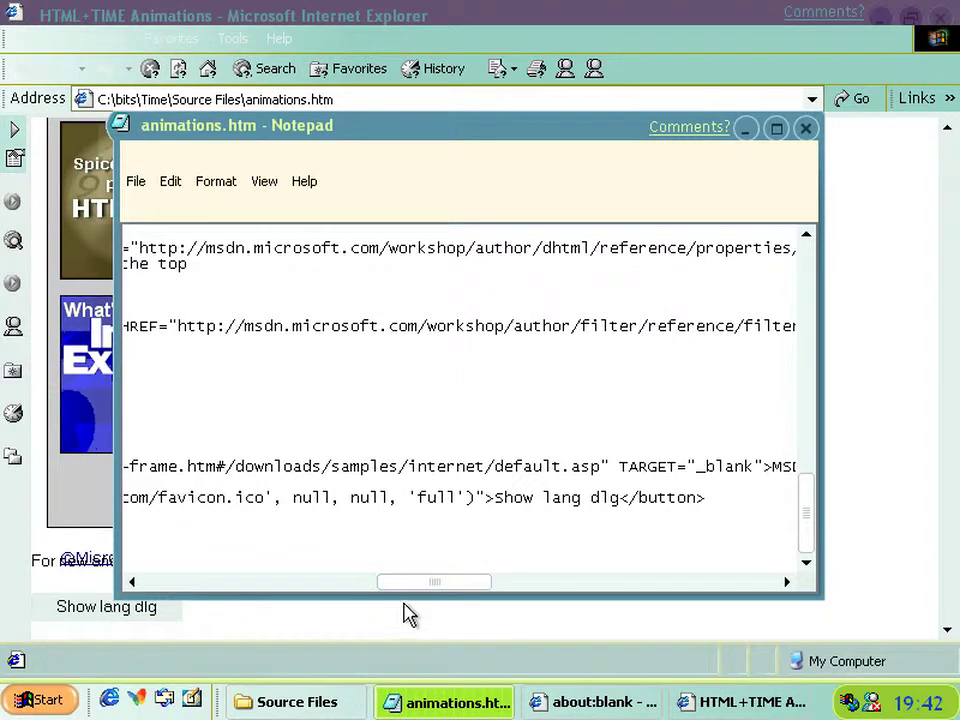
click(340, 668)
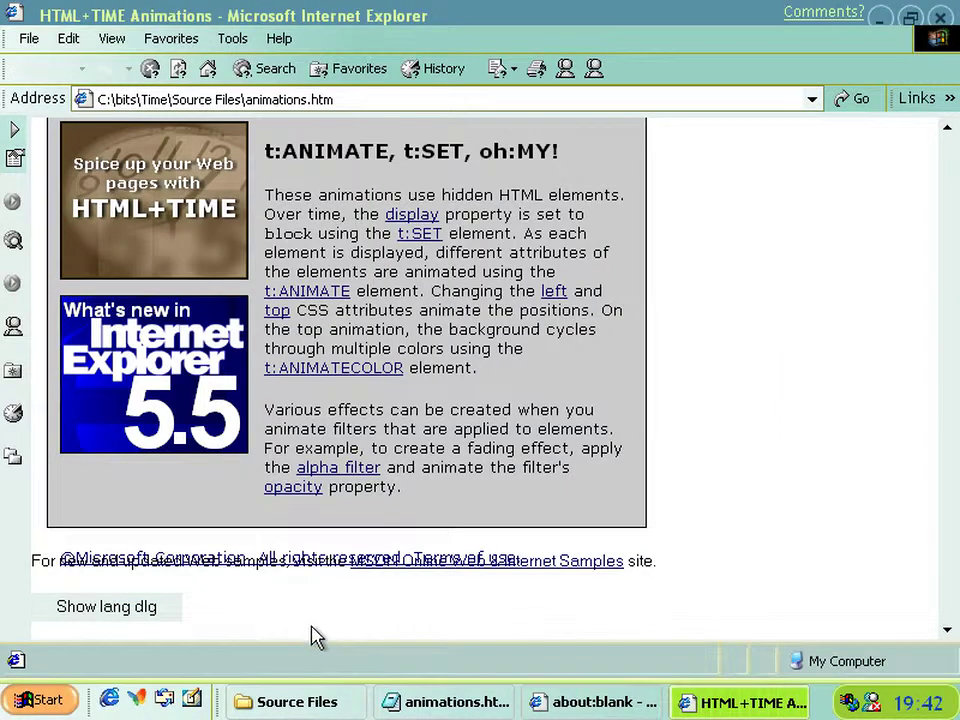
Run the page's AddBar script, decline to trust the web site, and dismiss the notice.
click(110, 617)
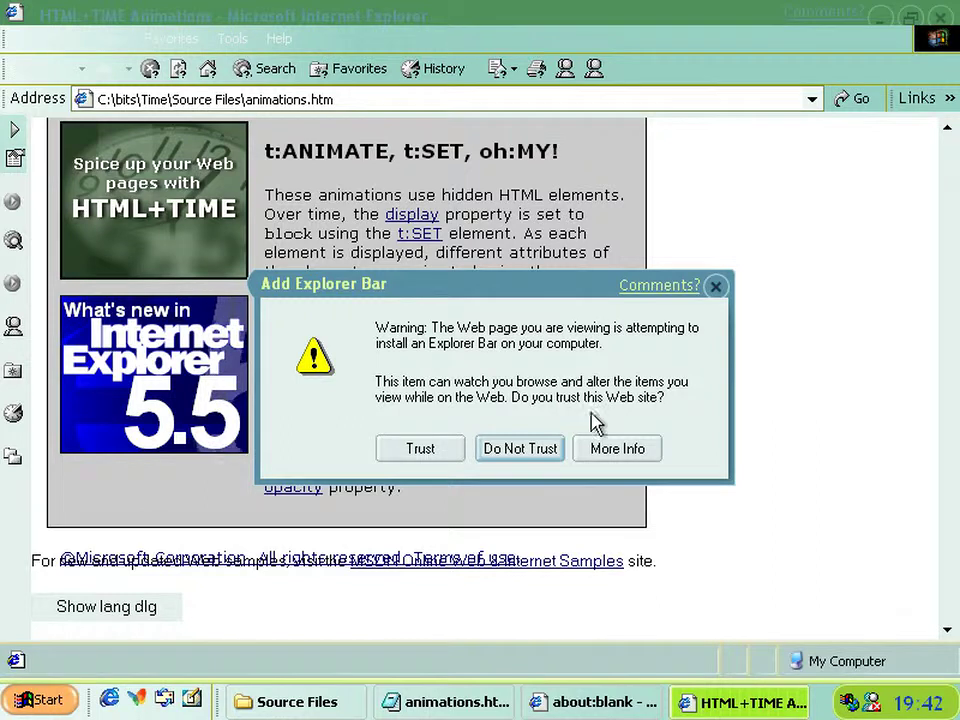
click(530, 451)
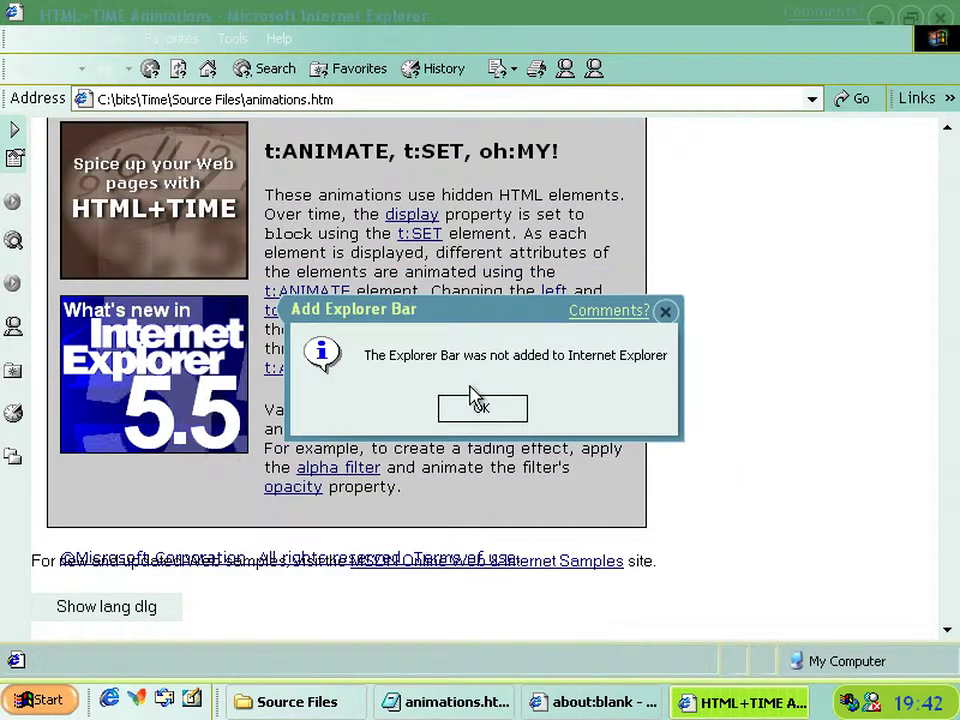
click(506, 413)
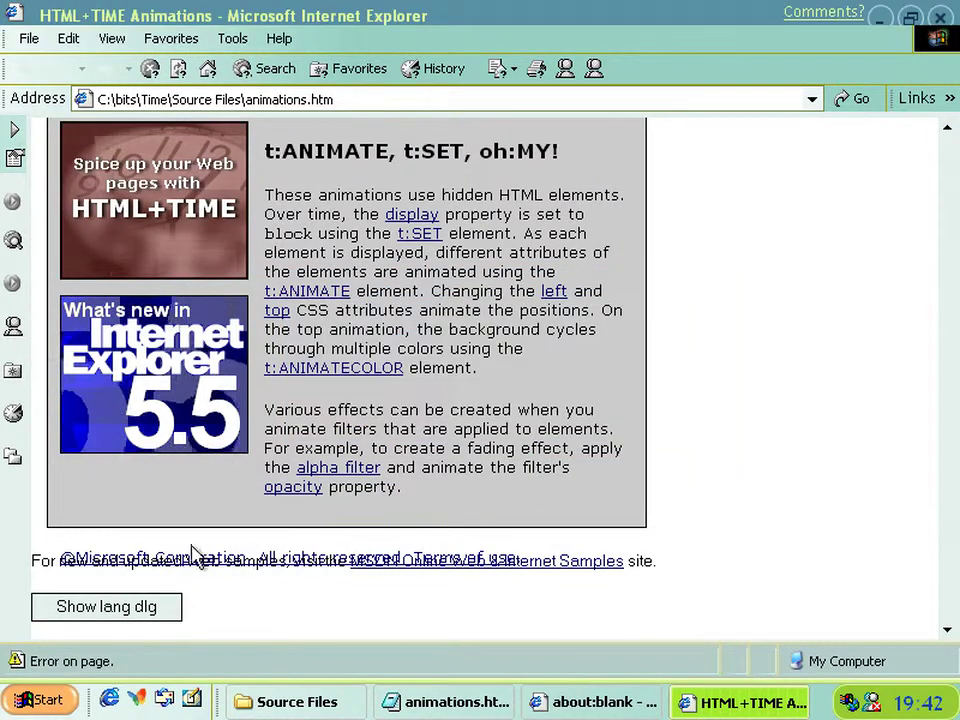
Run the AddBar script again, trust the web site to install MSTestBar, and open that Explorer bar.
click(140, 613)
click(433, 453)
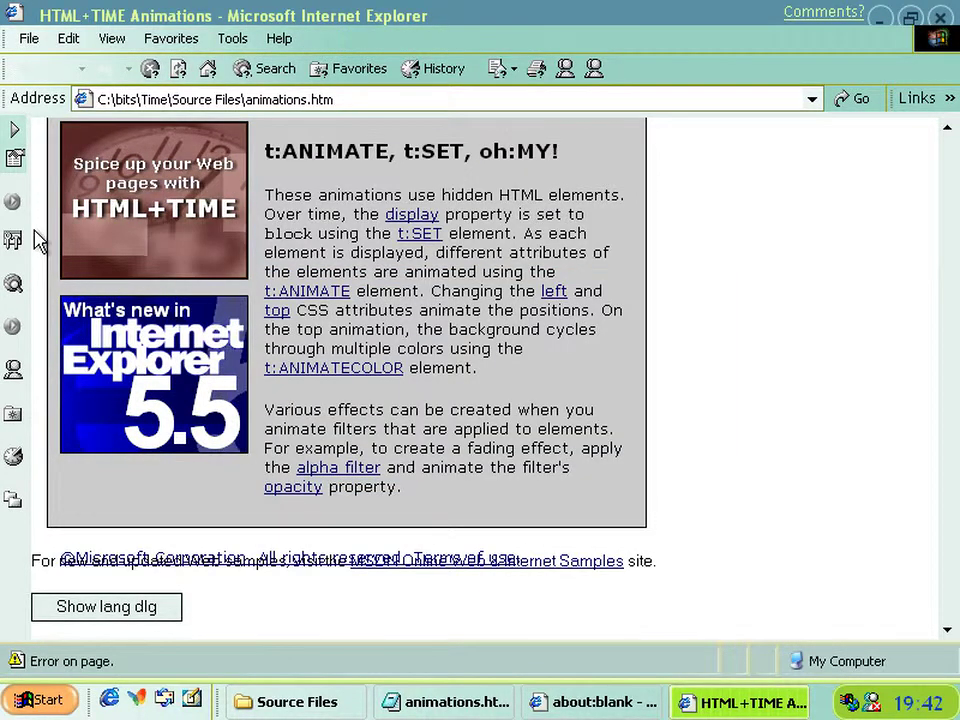
mouse_move(17, 248)
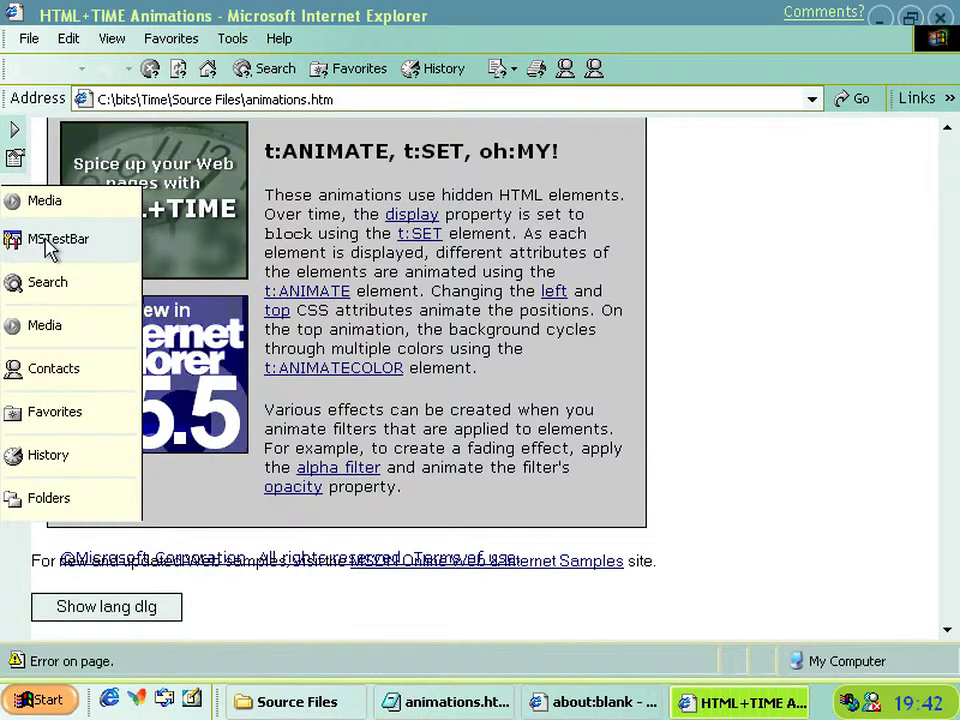
click(17, 245)
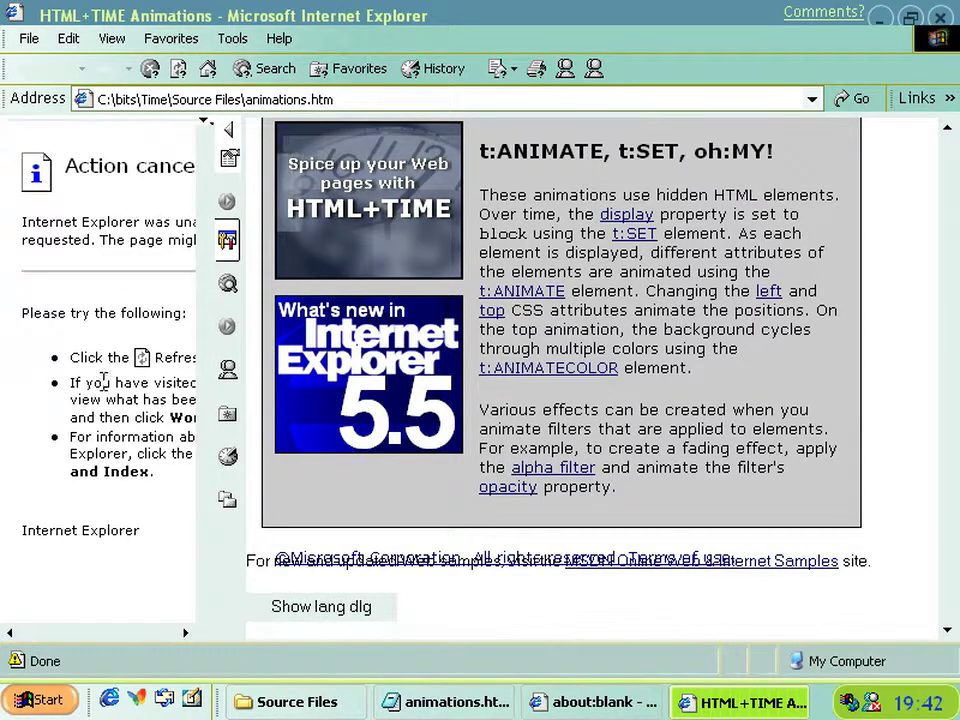
Refresh the page inside MSTestBar several times, and remove MSTestBar from the Explorer bars.
right_click(58, 222)
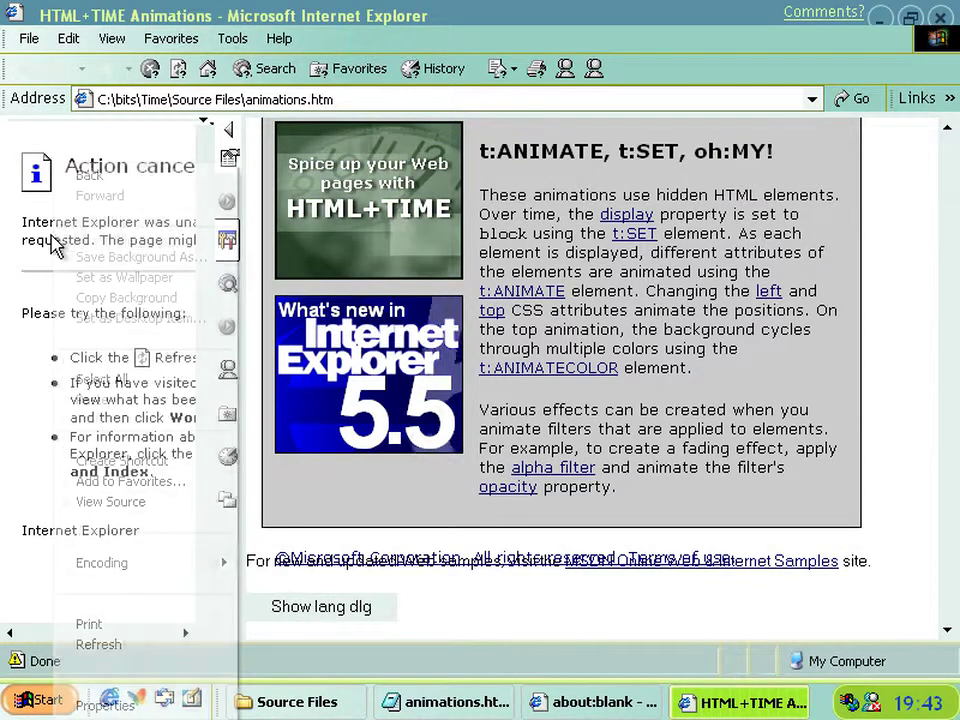
click(97, 646)
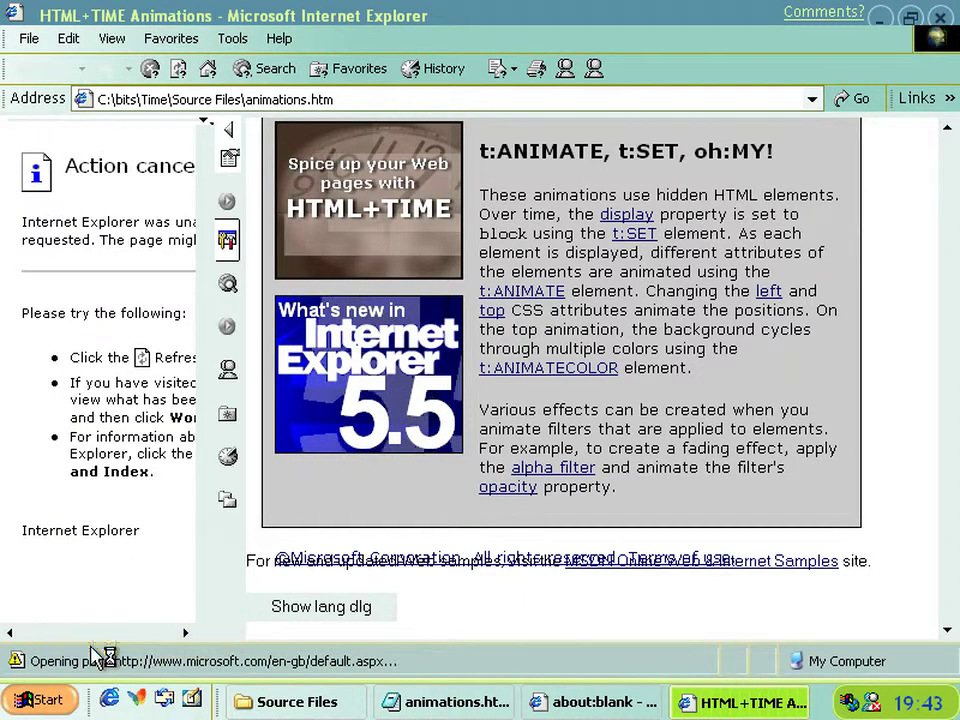
right_click(72, 305)
click(118, 652)
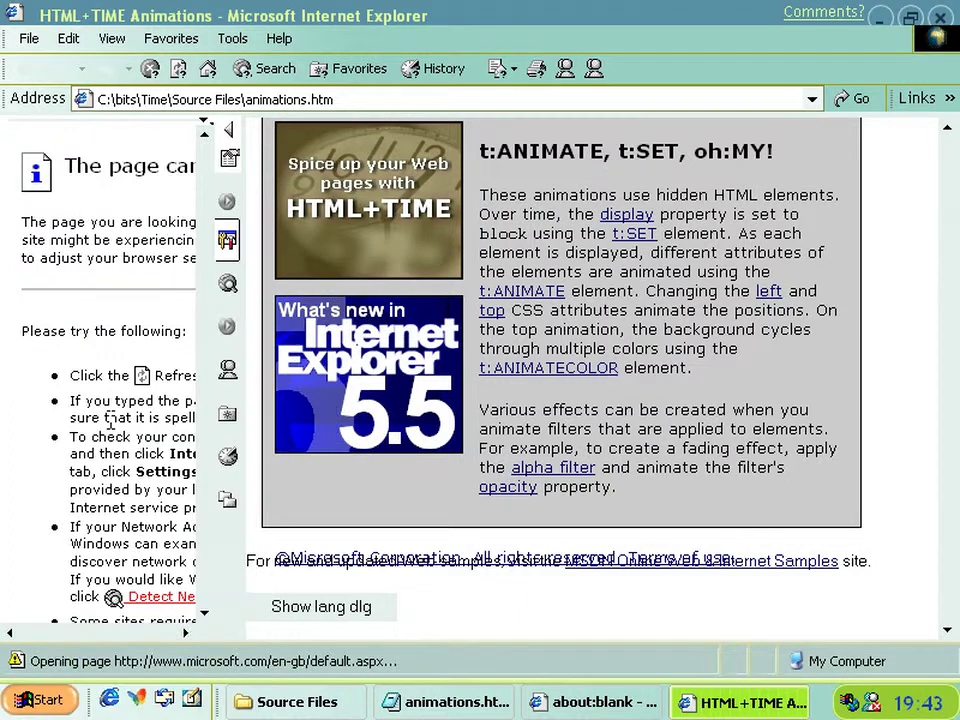
right_click(168, 535)
click(212, 646)
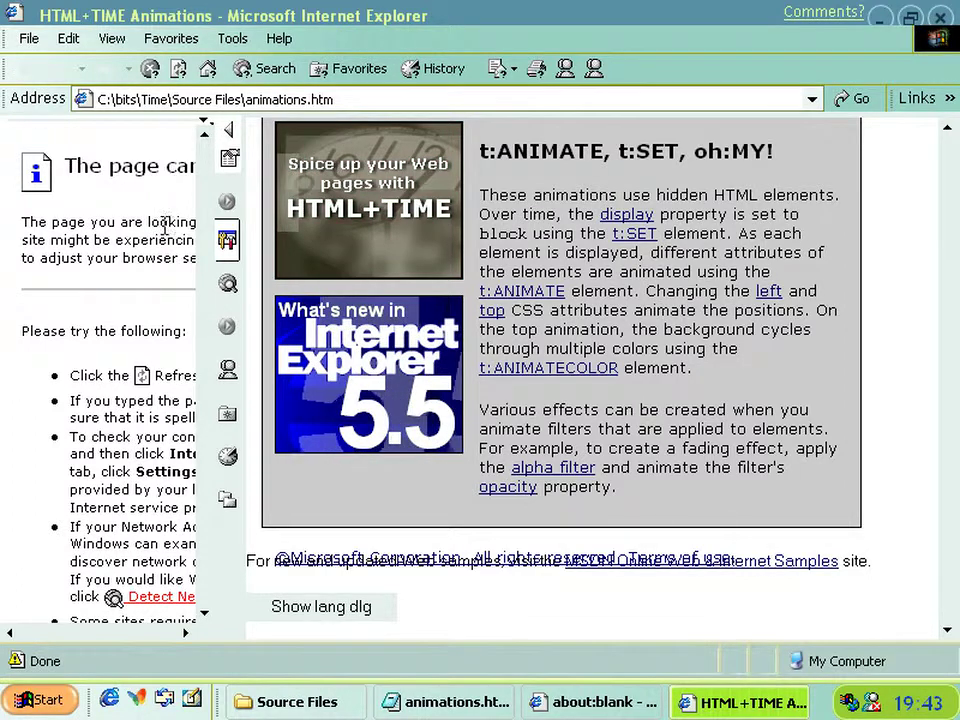
right_click(227, 241)
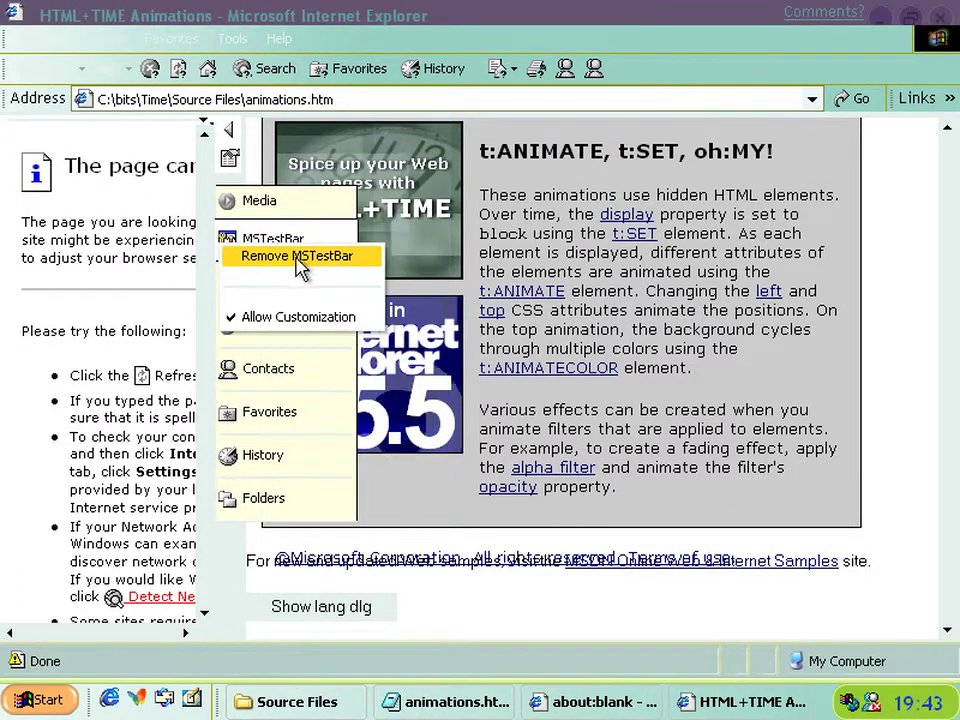
click(296, 257)
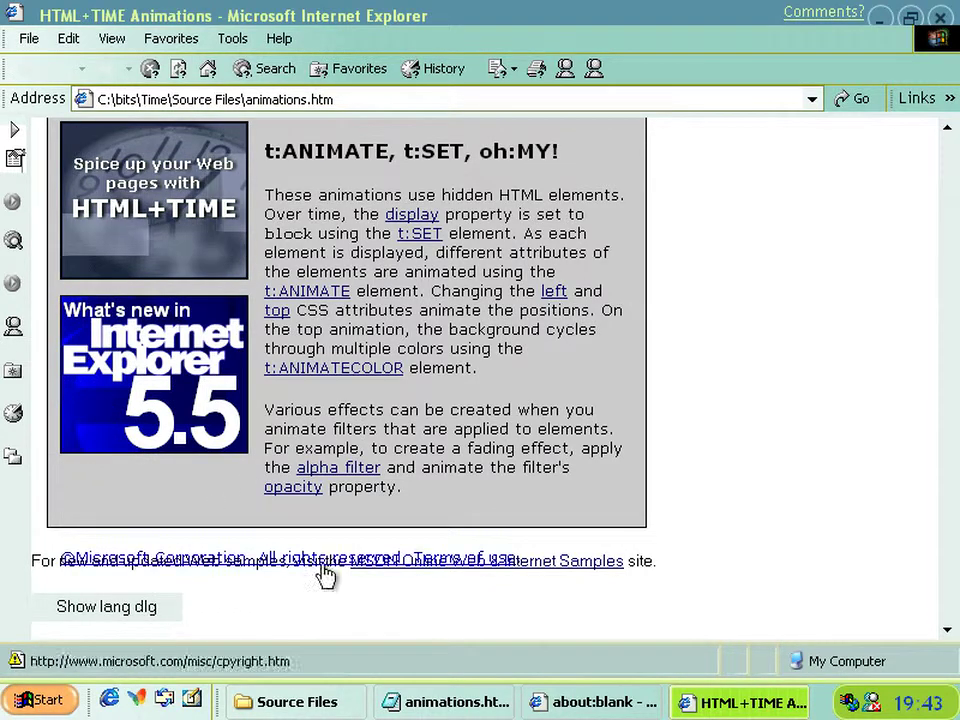
Run the AddBar script once more and view the warning's More Info message box, including its title.
click(146, 611)
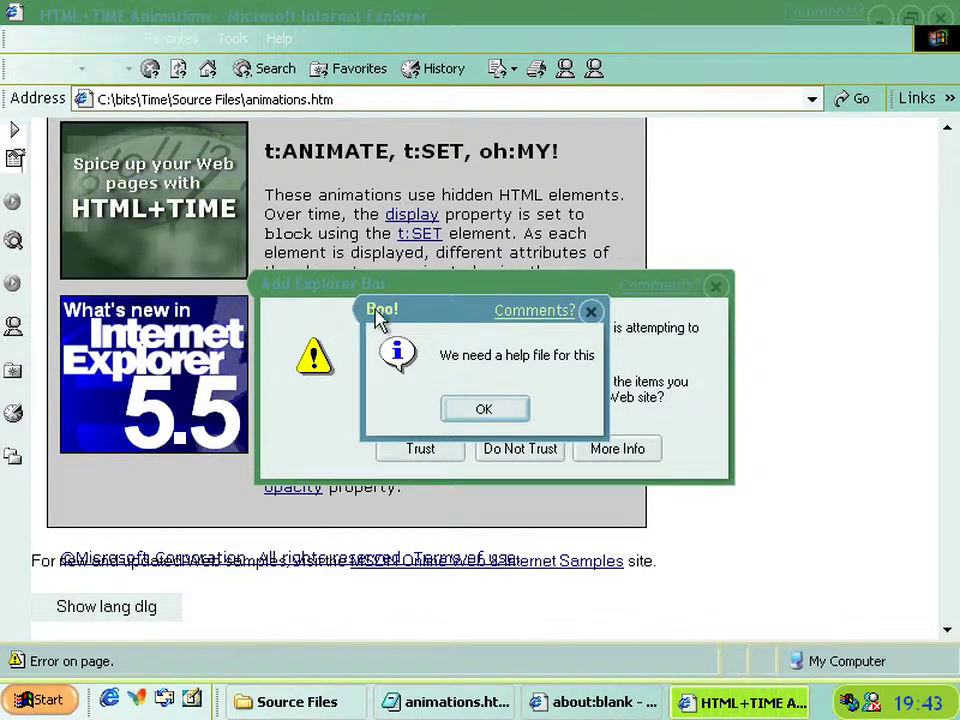
mouse_move(390, 318)
mouse_down()
mouse_move(400, 334)
mouse_move(374, 332)
mouse_up()
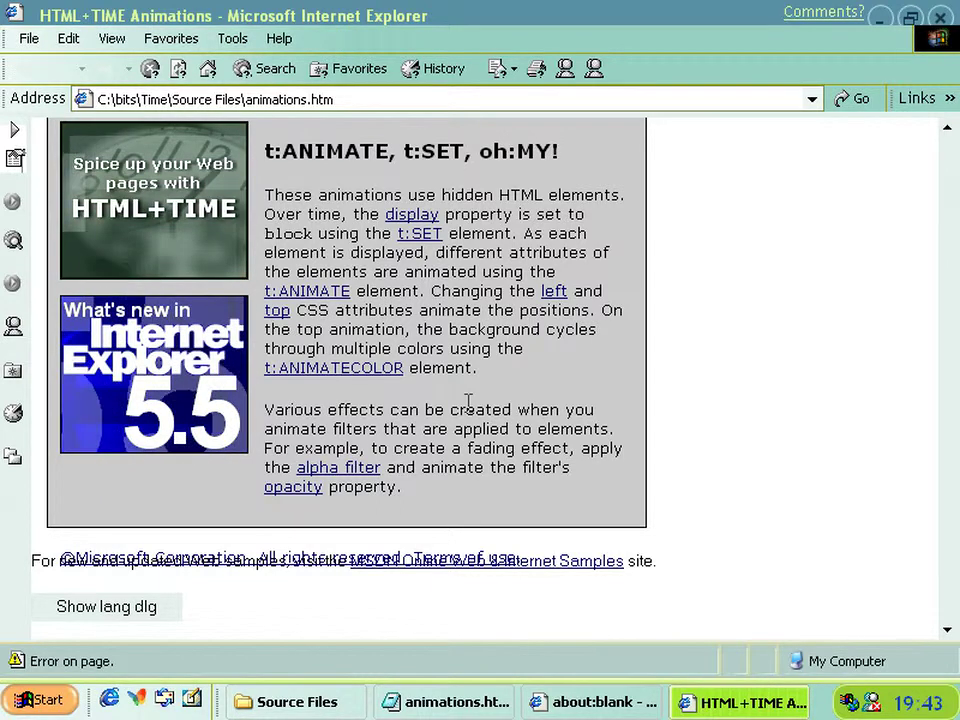
Display shdoclc.dll bitmap 24596 from whistler2410 in ResourceDiffViewer, move the preview below the resource selector, and close it.
key(alt+Tab)
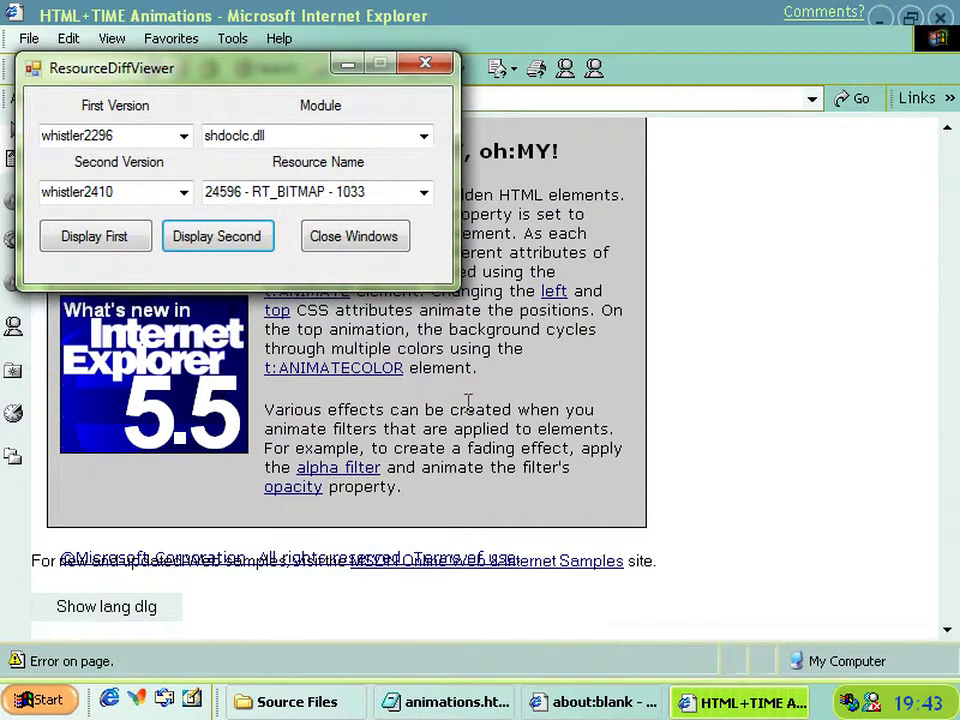
key(alt+Down)
key(Return)
key(Return)
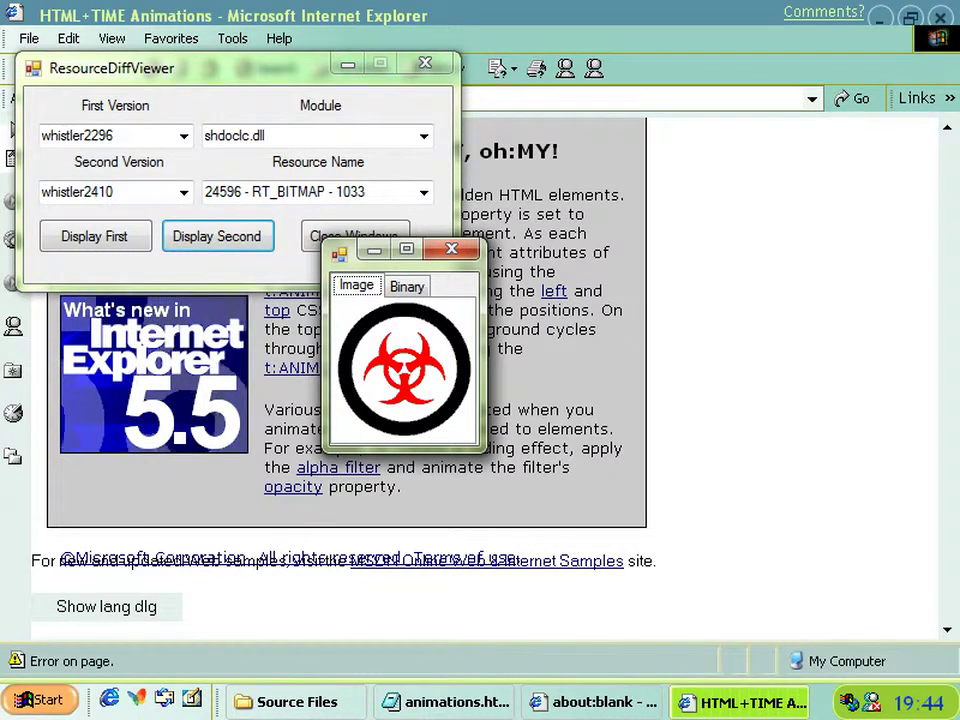
key(alt+space)
key(m)
key(Down)
key(Left)
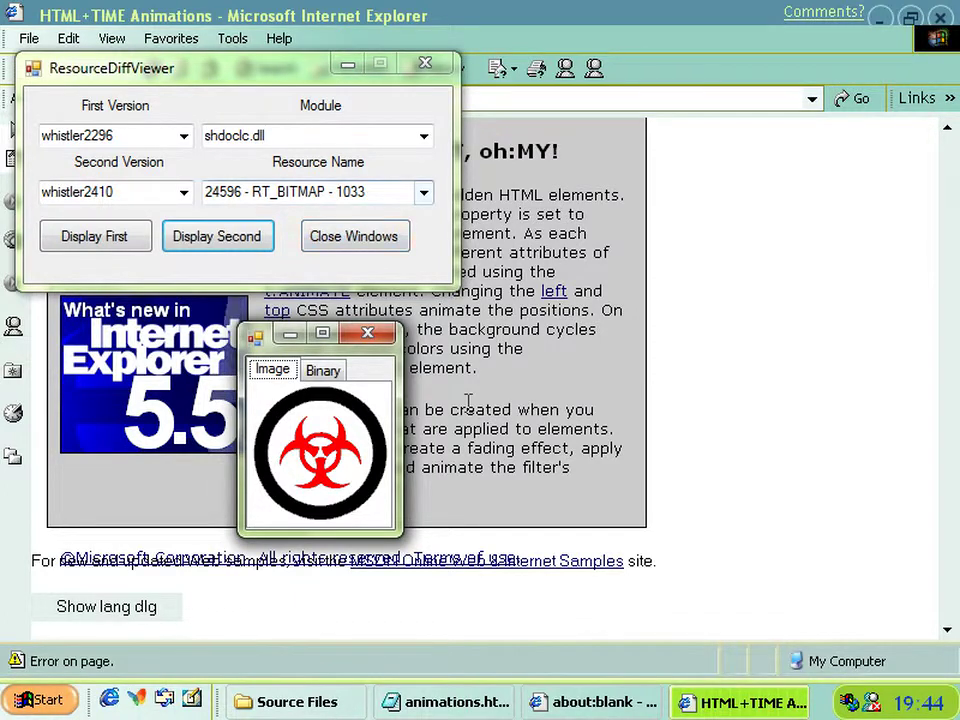
key(alt+F4)
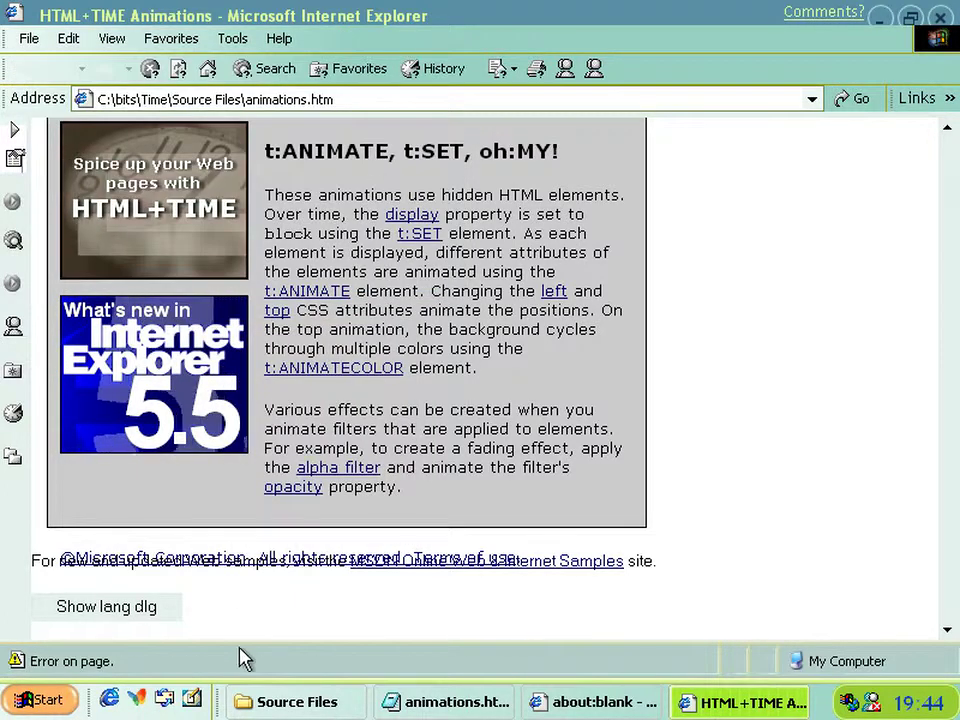
Display the page's Add Explorer Bar warning and dismiss it, and check the Explorer bars in a new blank Internet Explorer window before closing it.
click(148, 612)
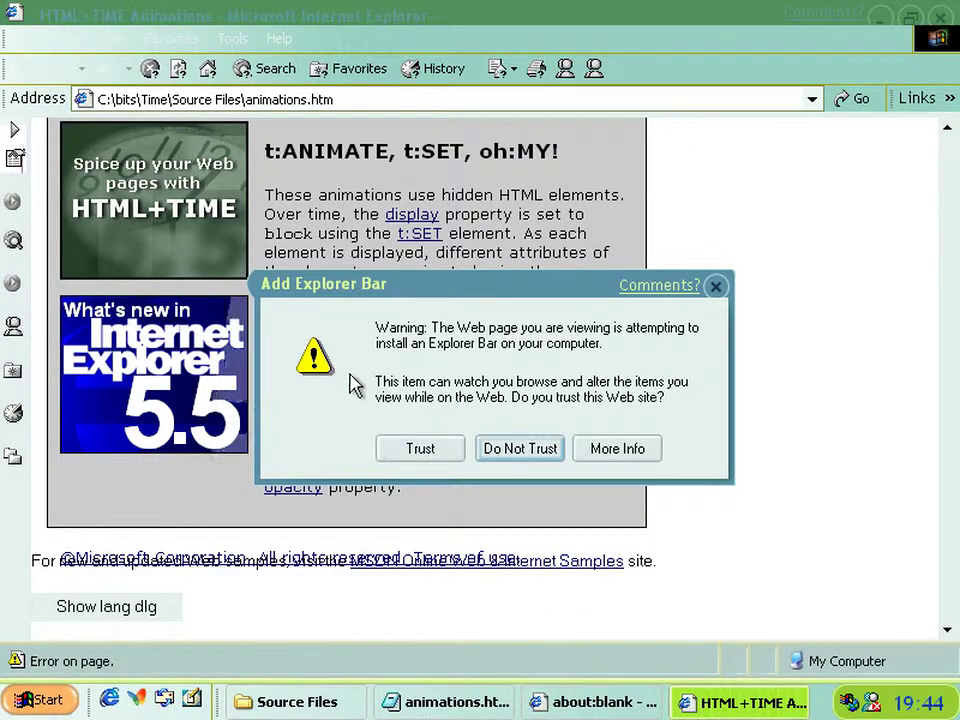
click(716, 288)
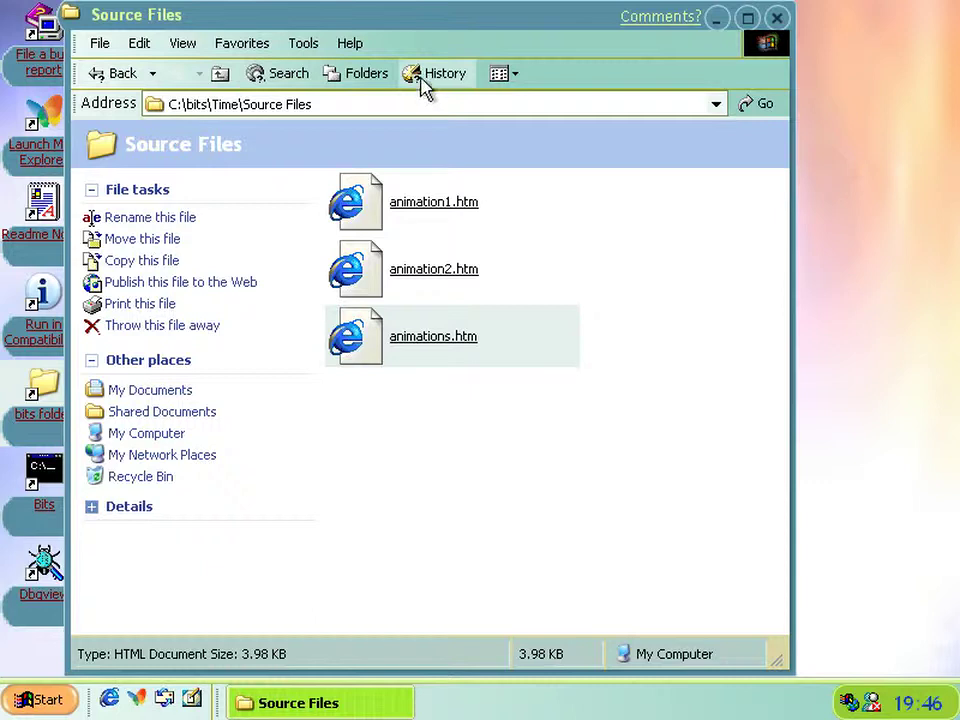
click(110, 700)
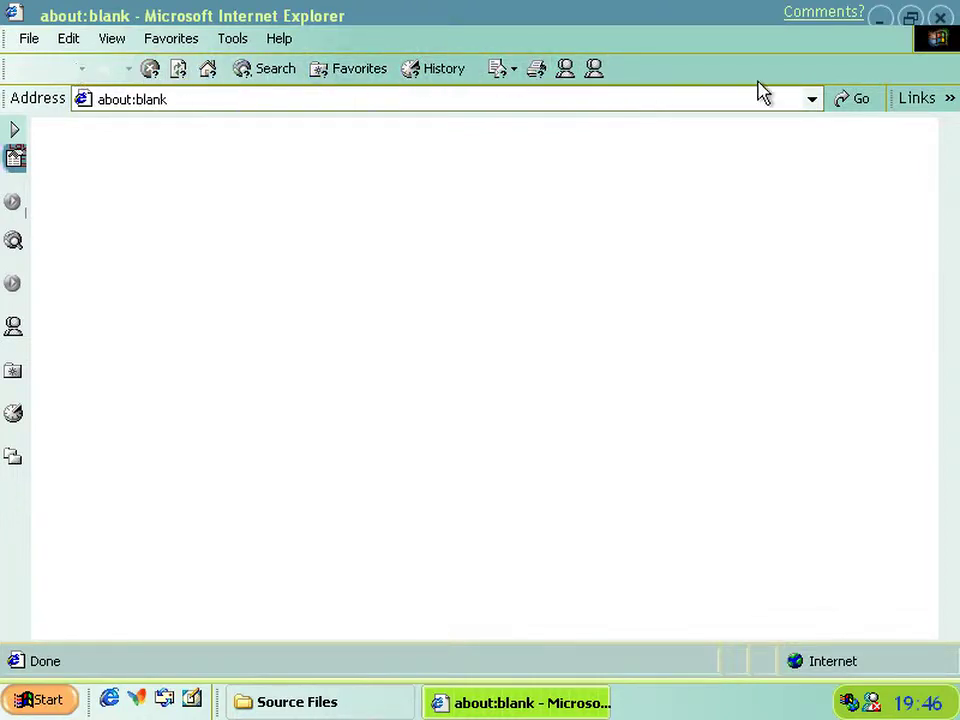
click(941, 18)
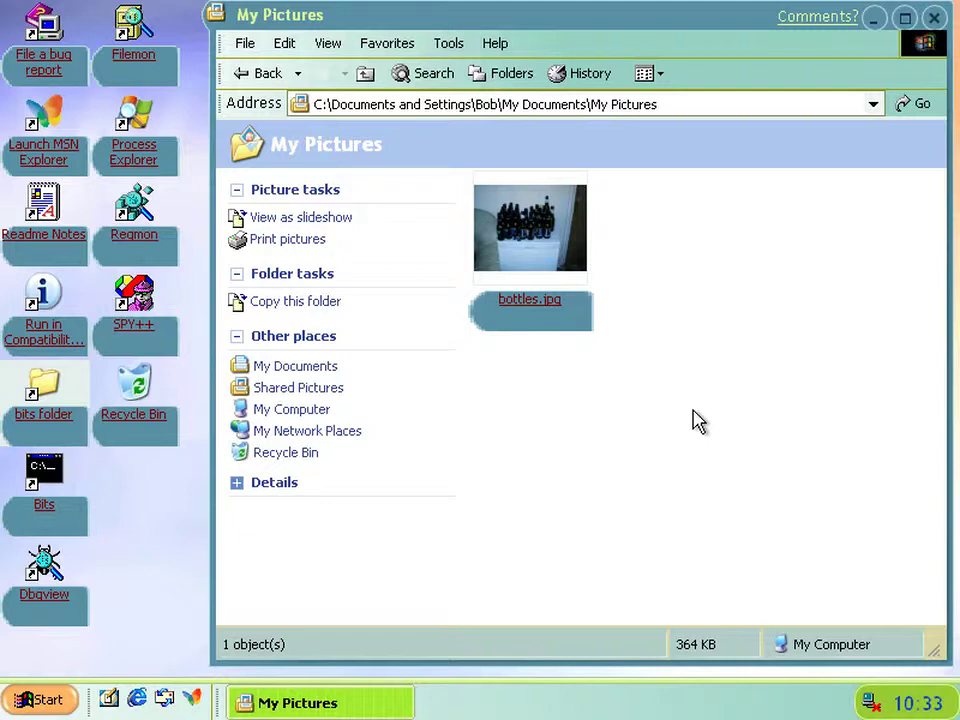
Try to order Internet prints of bottles.jpg from the Windows Photo' Printing Site, cancel the wizard, and deselect the picture.
click(570, 261)
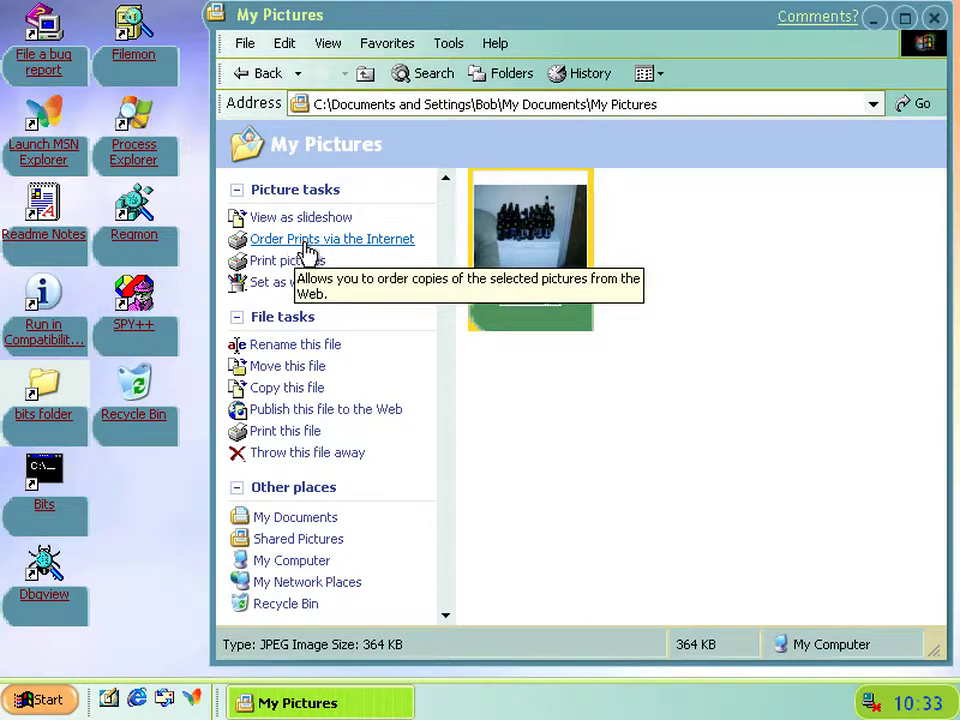
click(306, 243)
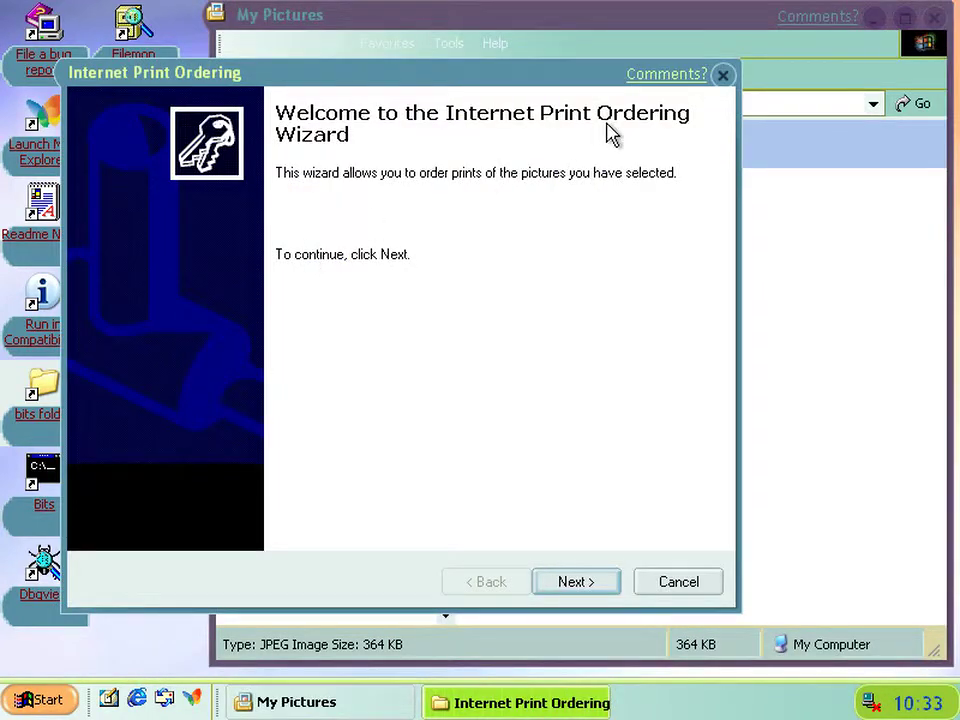
click(596, 590)
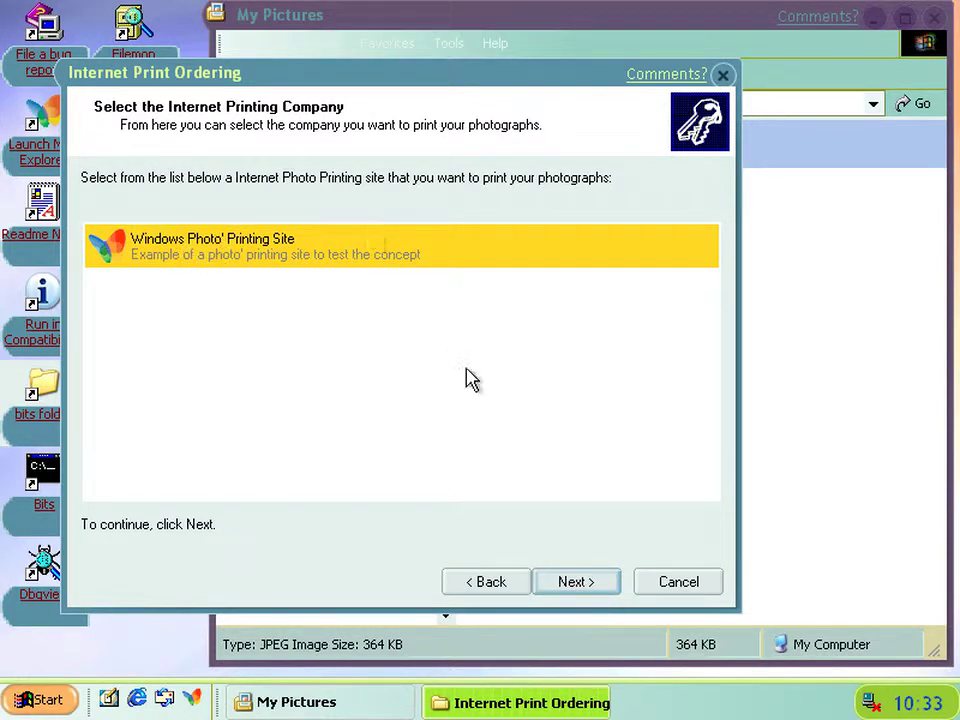
click(575, 578)
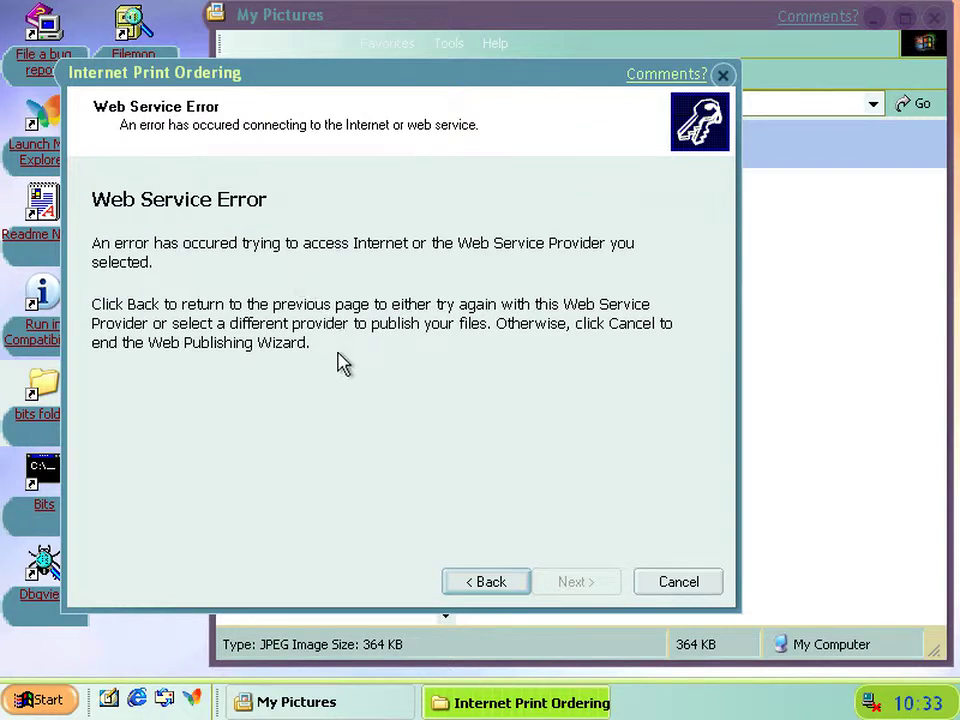
click(665, 590)
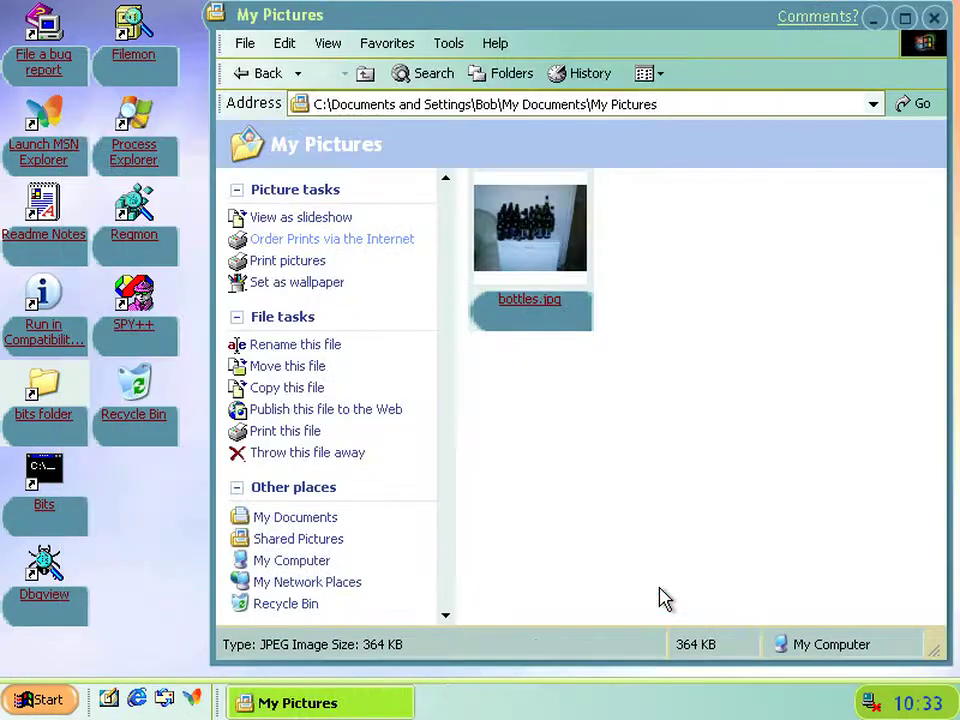
click(633, 422)
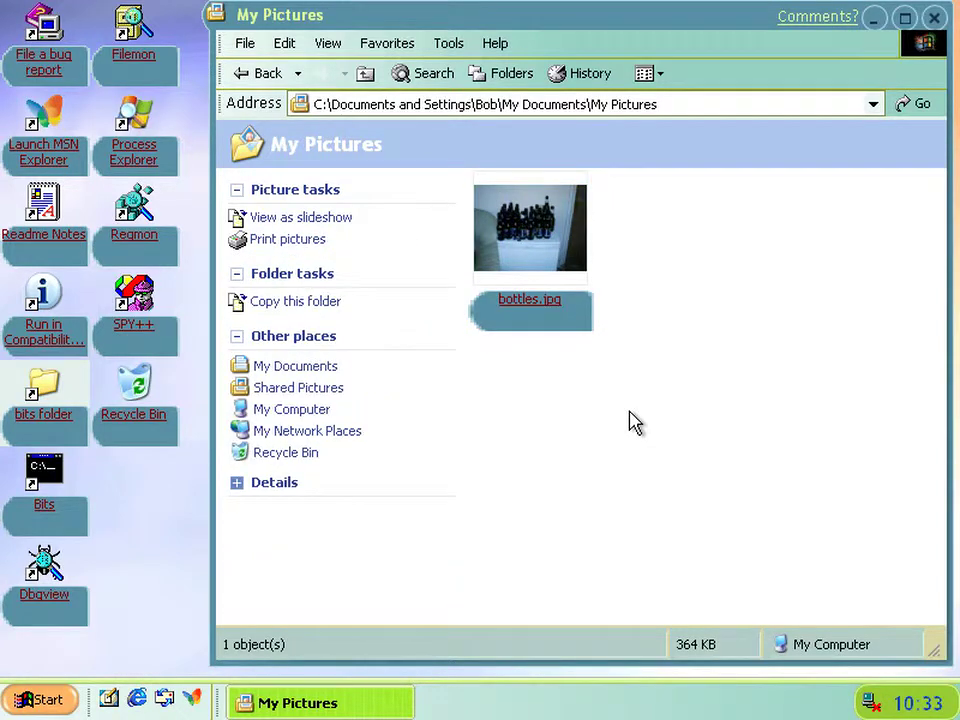